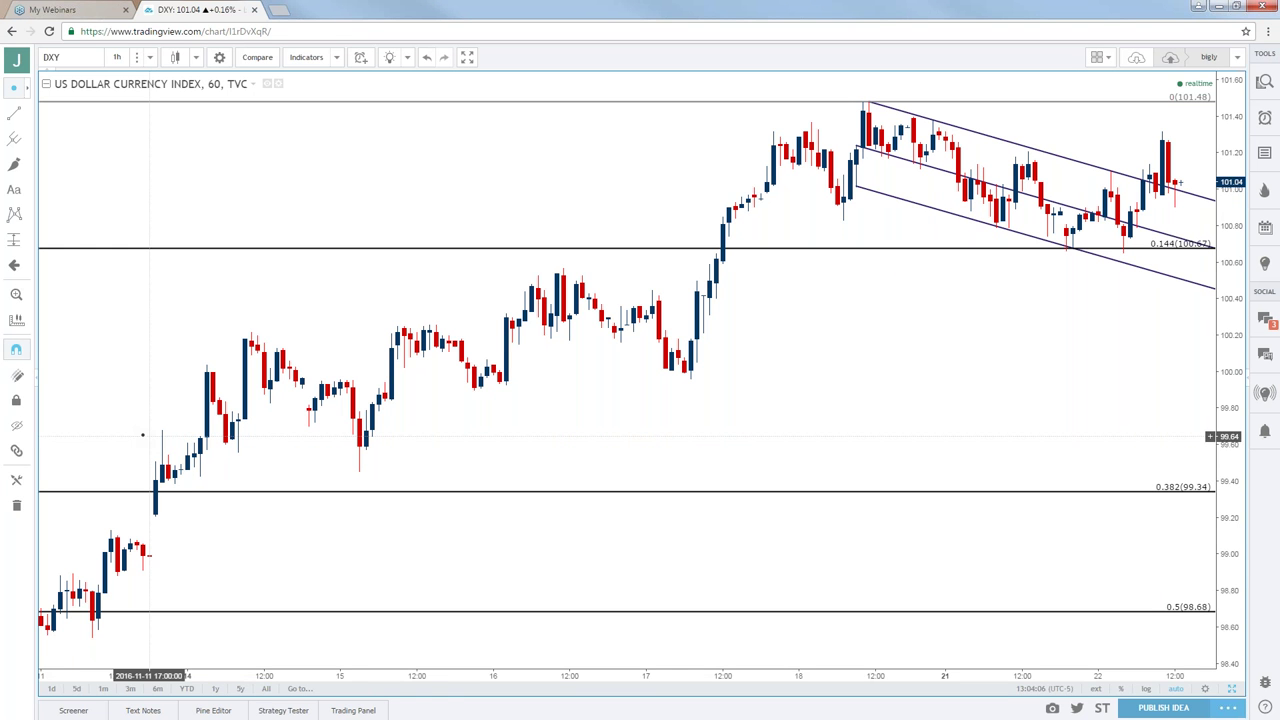
Step: Insert a Moving Average indicator on the DXY hourly chart
left_click(85, 60)
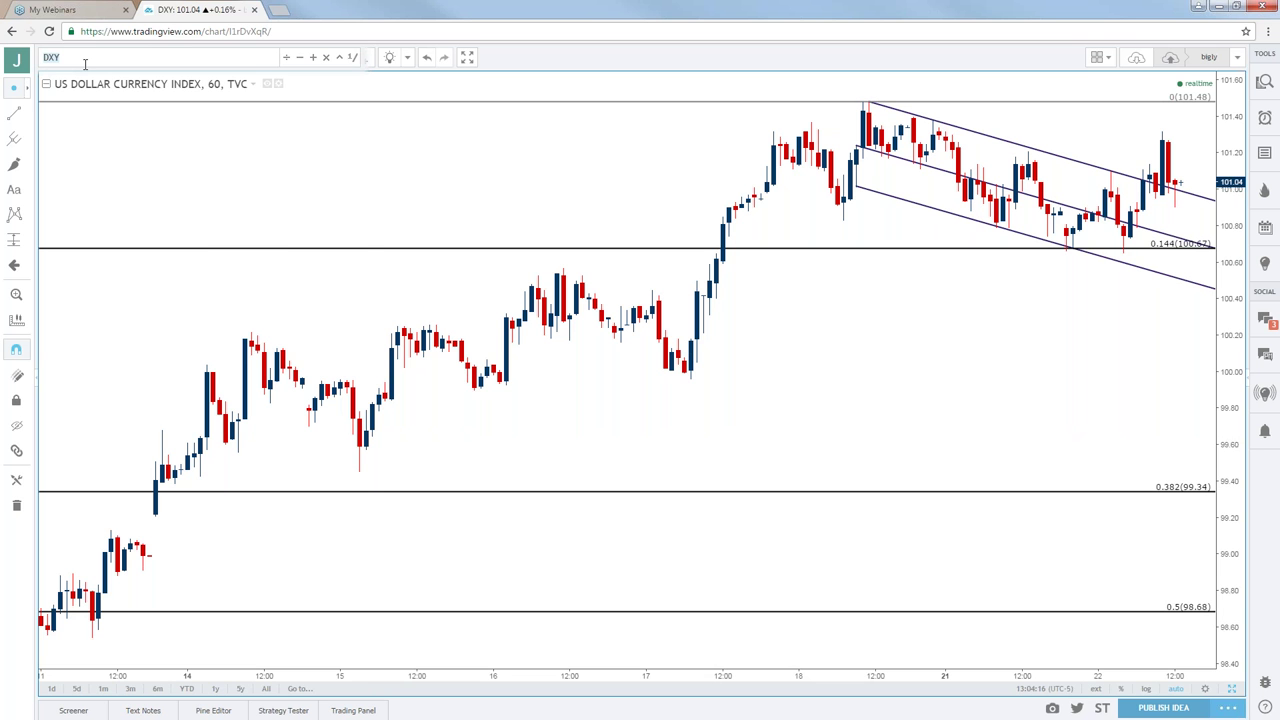
right_click(205, 145)
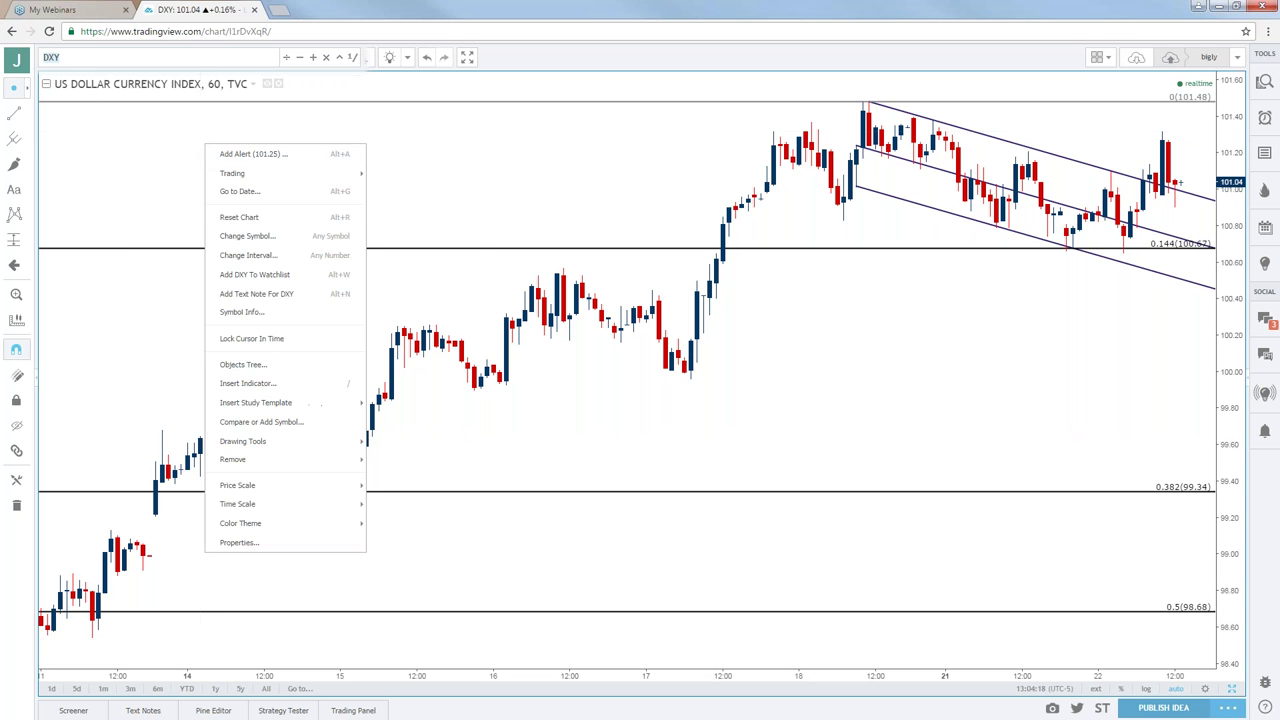
left_click(257, 383)
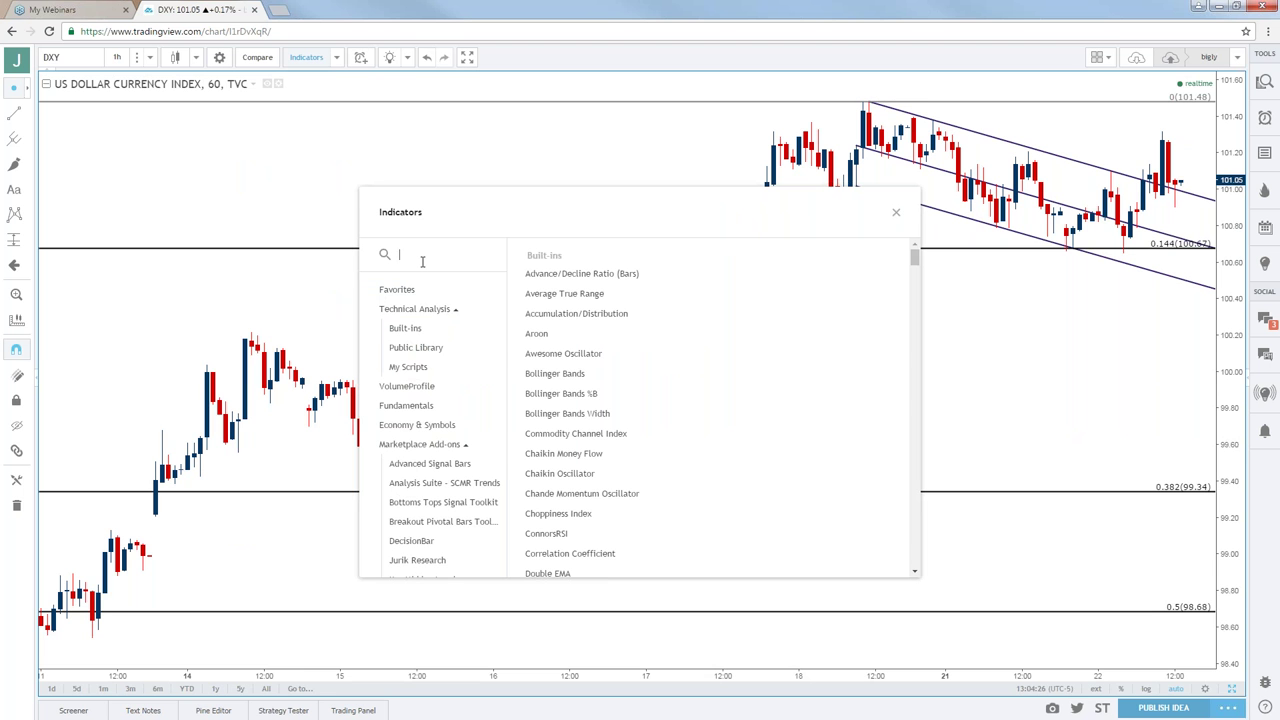
scroll(578, 352, "down", 5)
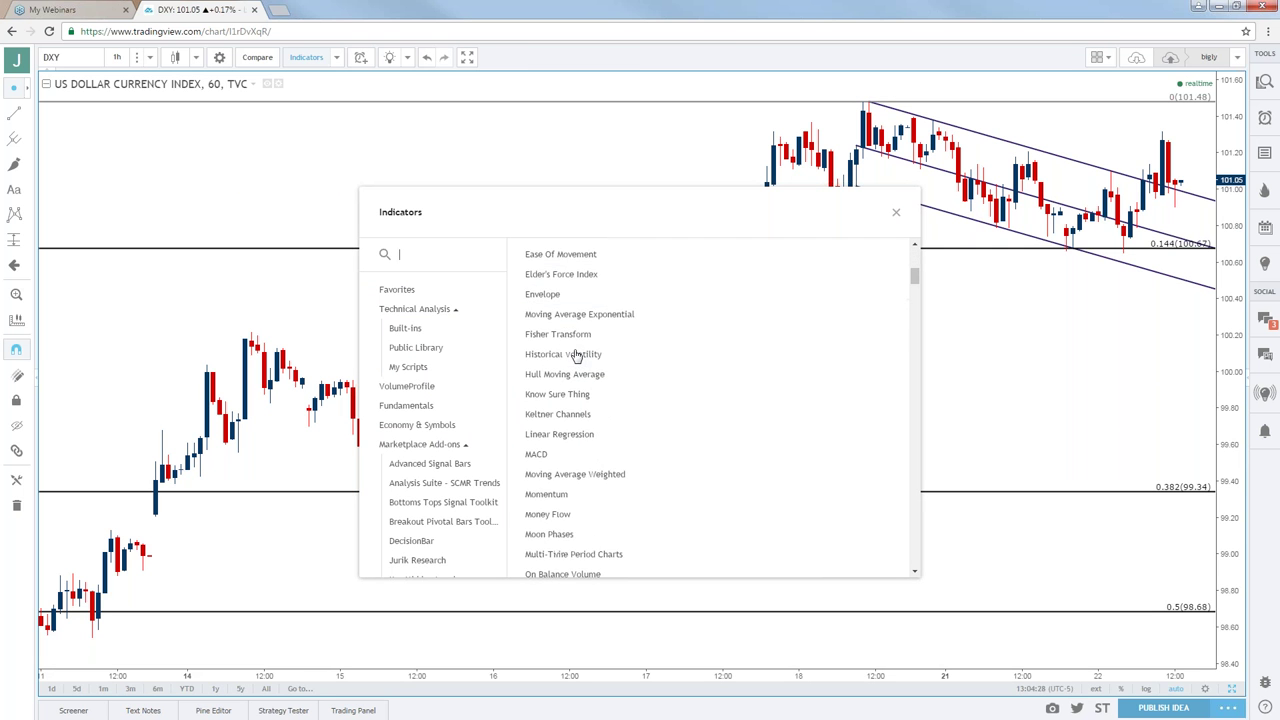
scroll(578, 357, "down", 5)
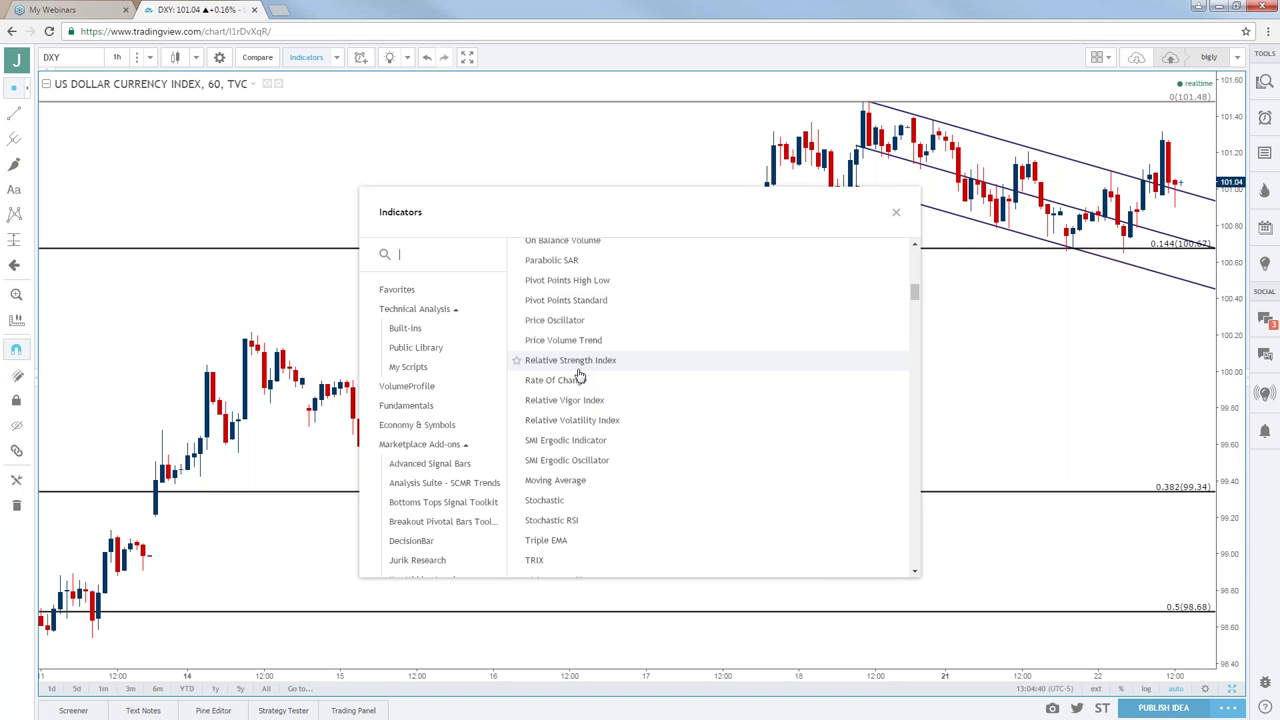
left_click(565, 480)
left_click(895, 213)
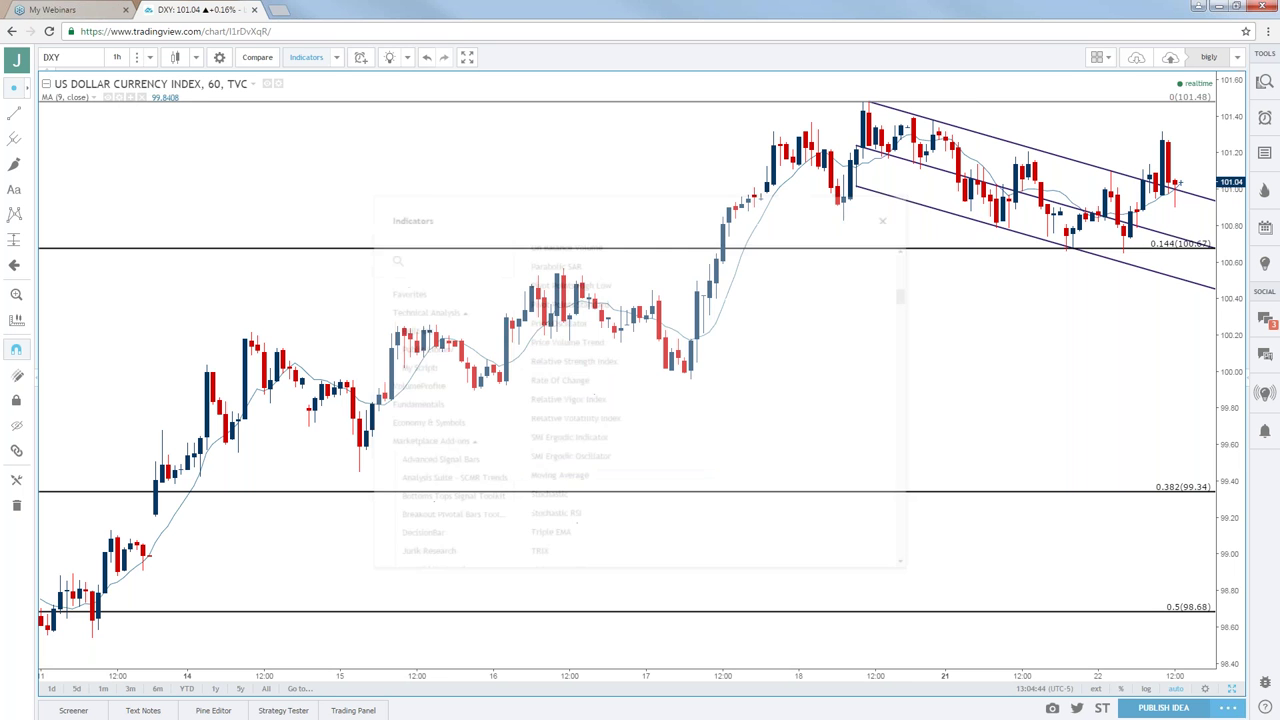
Step: Set the moving average length to 200
left_click(118, 100)
left_click(520, 318)
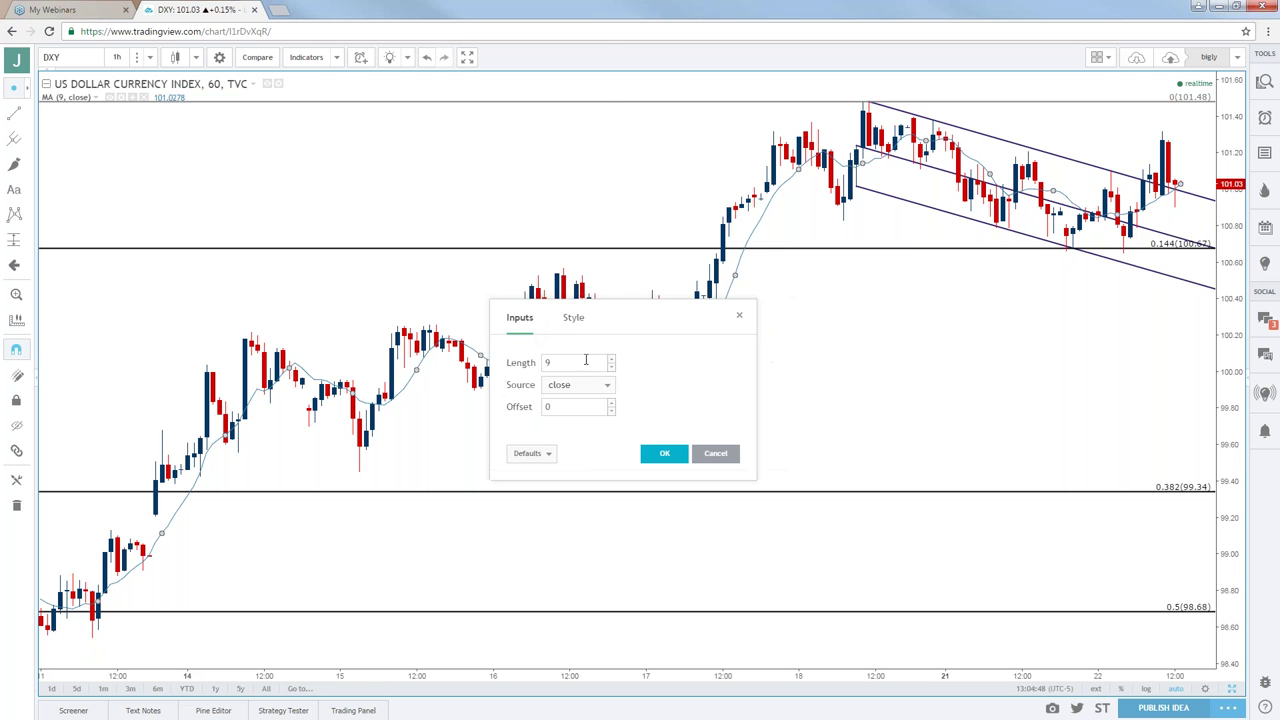
left_click(562, 362)
type("8")
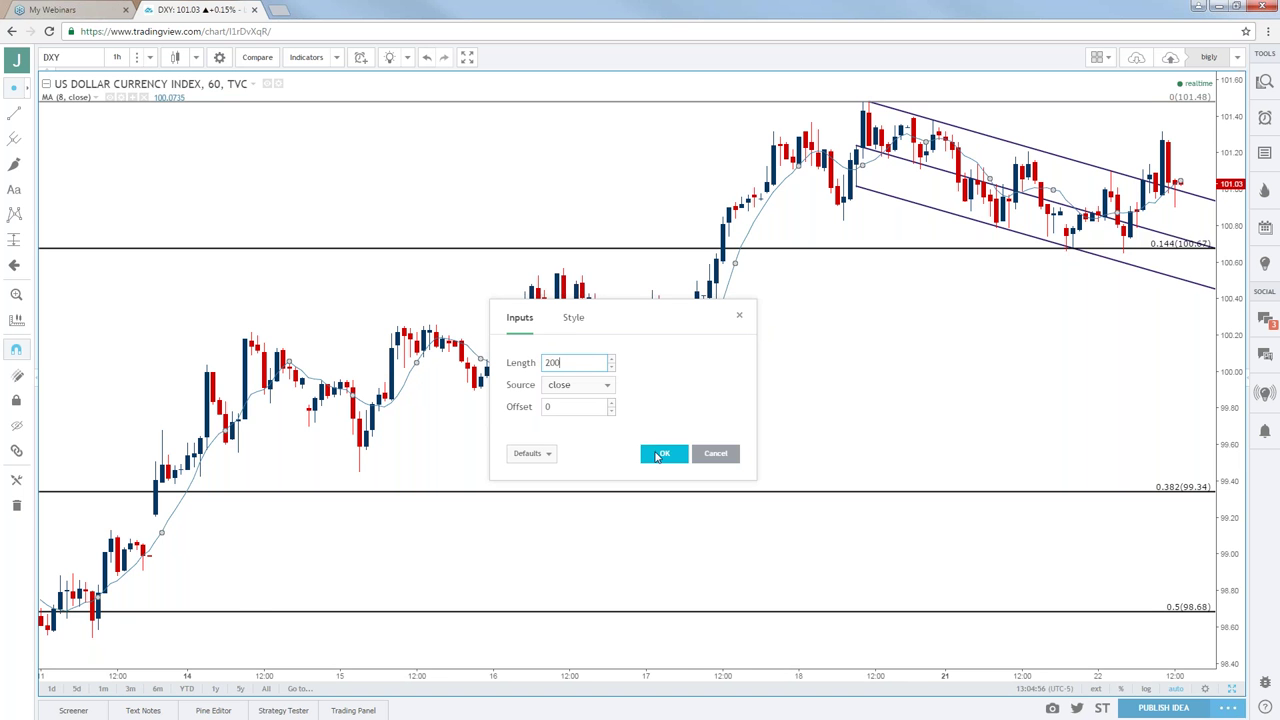
left_click(664, 453)
Step: Zoom out the DXY chart to late October, revealing the lower Fibonacci levels
scroll(849, 318, "down", 5)
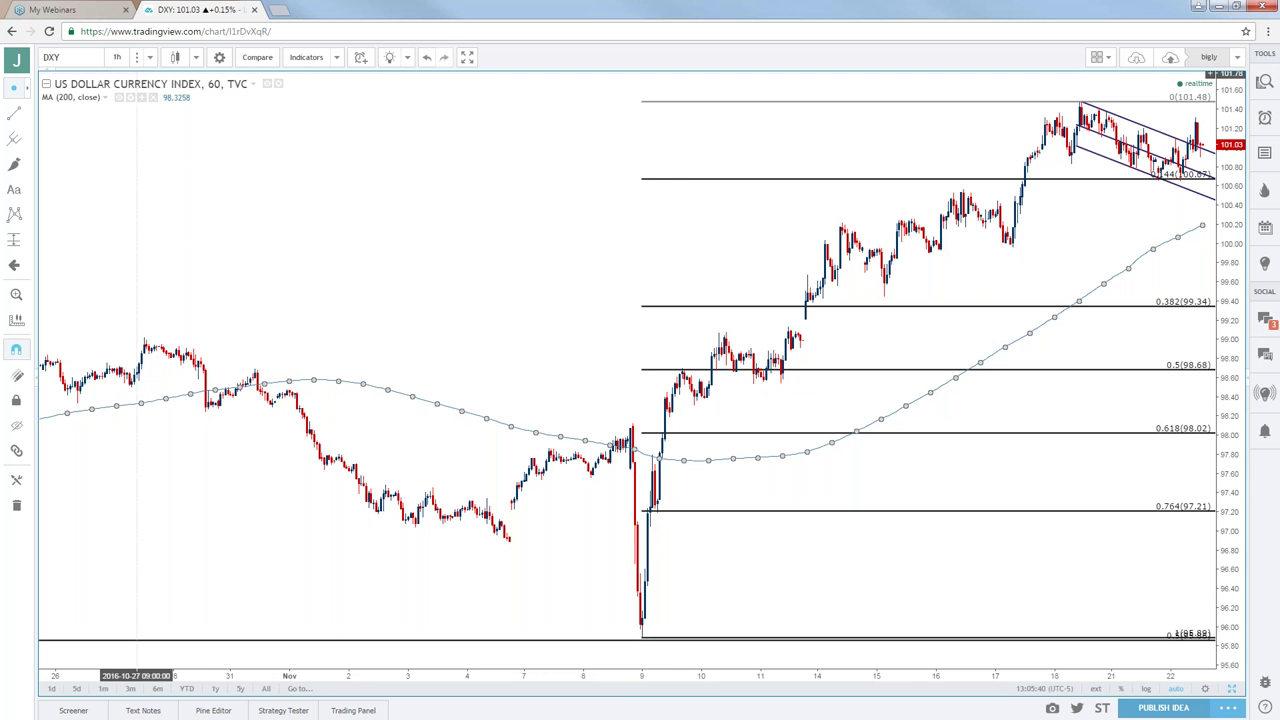
Step: Load the USDJPY chart on daily bars
left_click(118, 57)
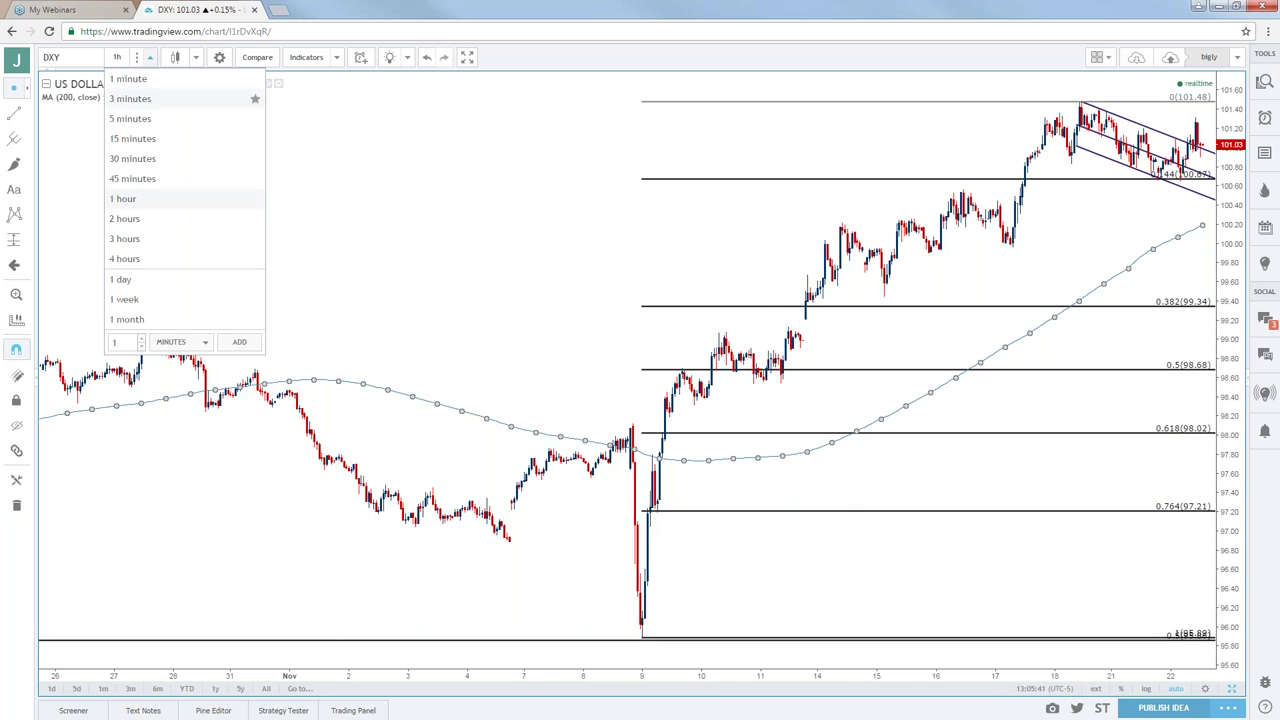
left_click(145, 279)
type("USDJ")
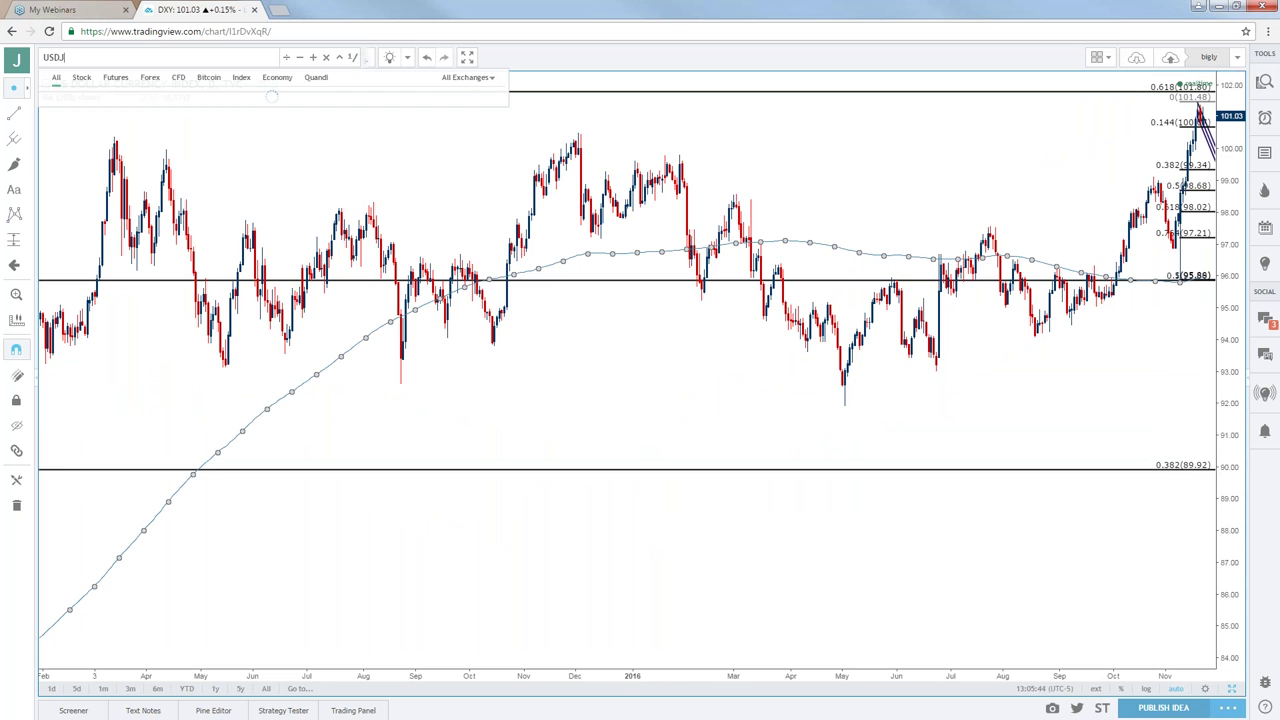
type("PY")
key("Return")
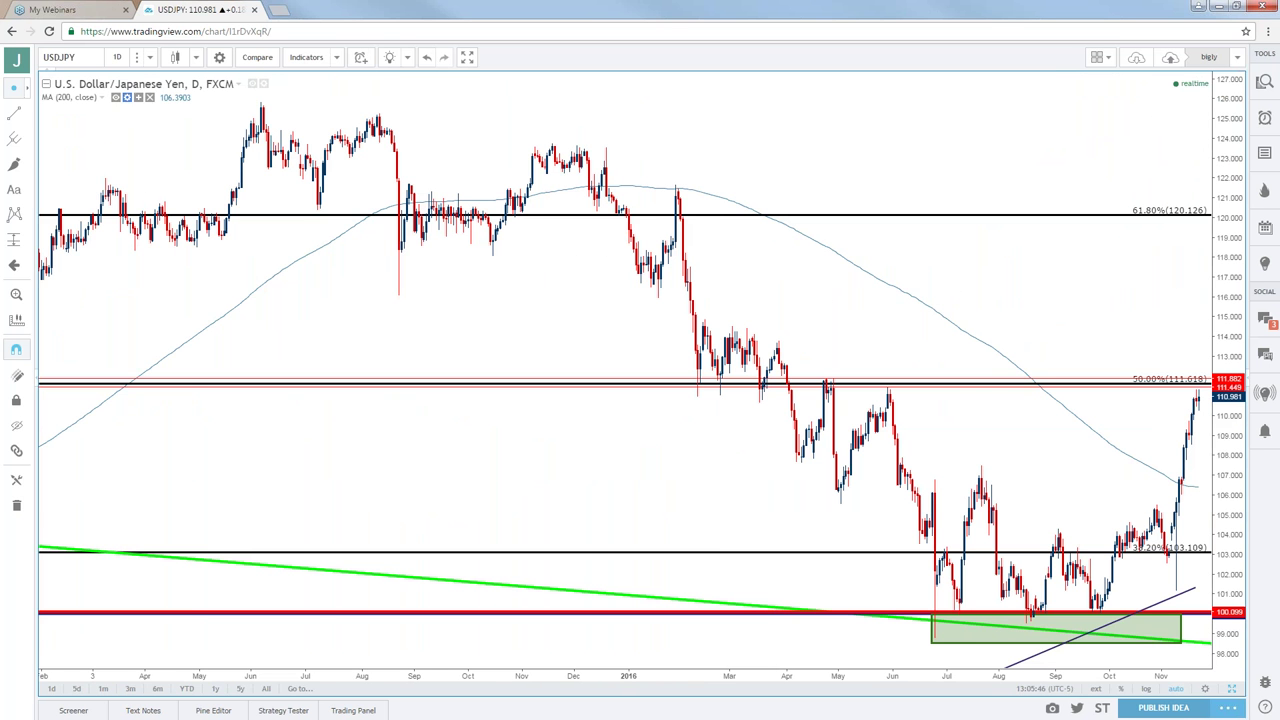
scroll(200, 200, "up", 4)
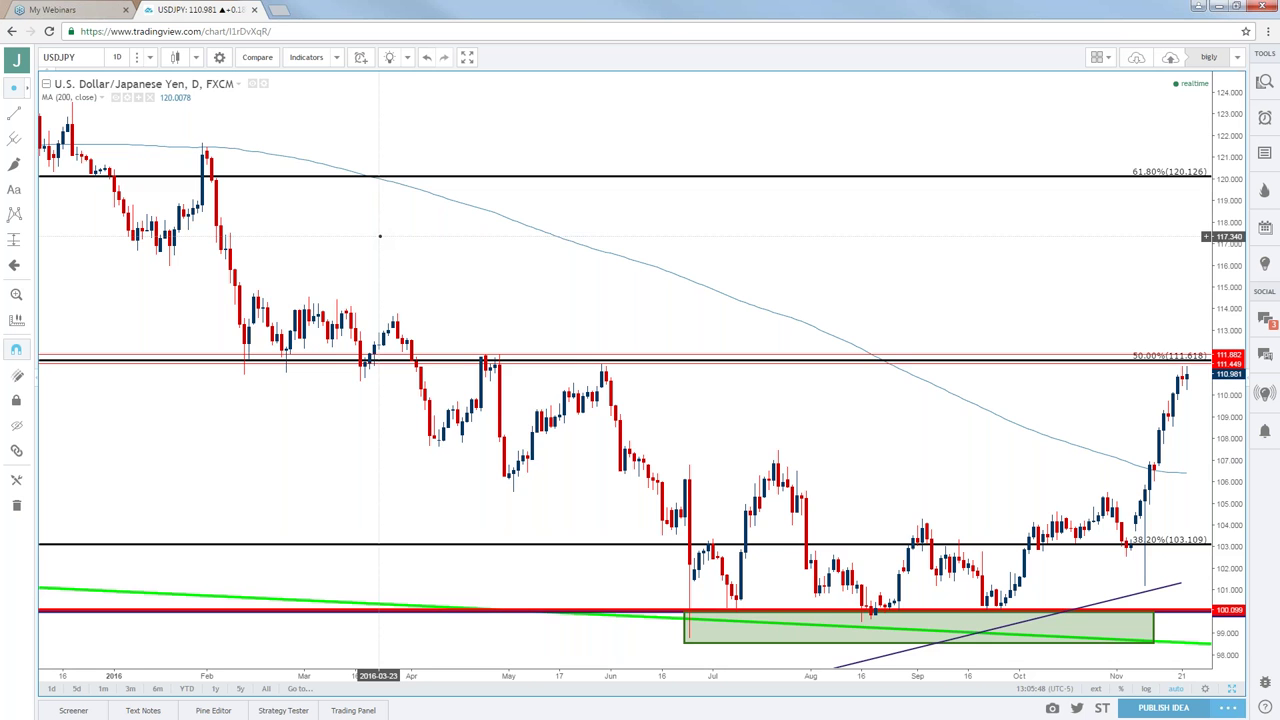
scroll(379, 238, "up", 2)
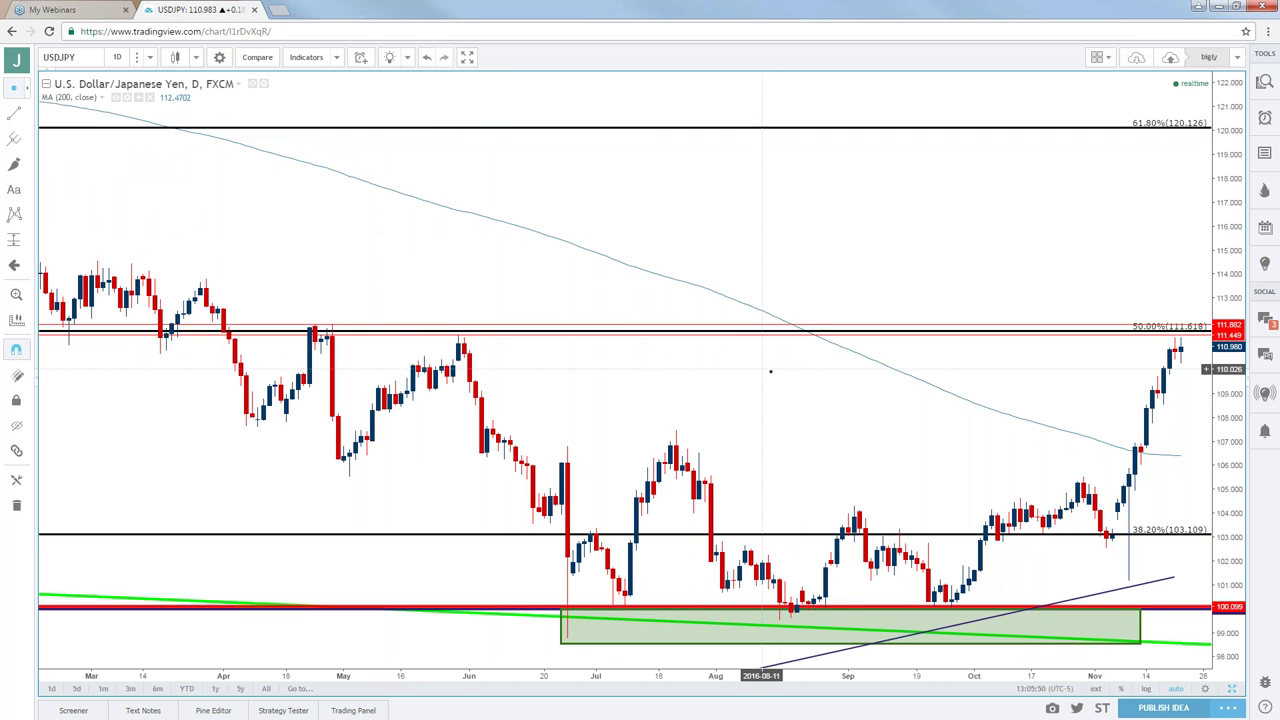
left_click_drag(770, 371, 742, 372)
Step: Switch USDJPY to hourly bars and zoom out to show history back to late May
left_click(150, 57)
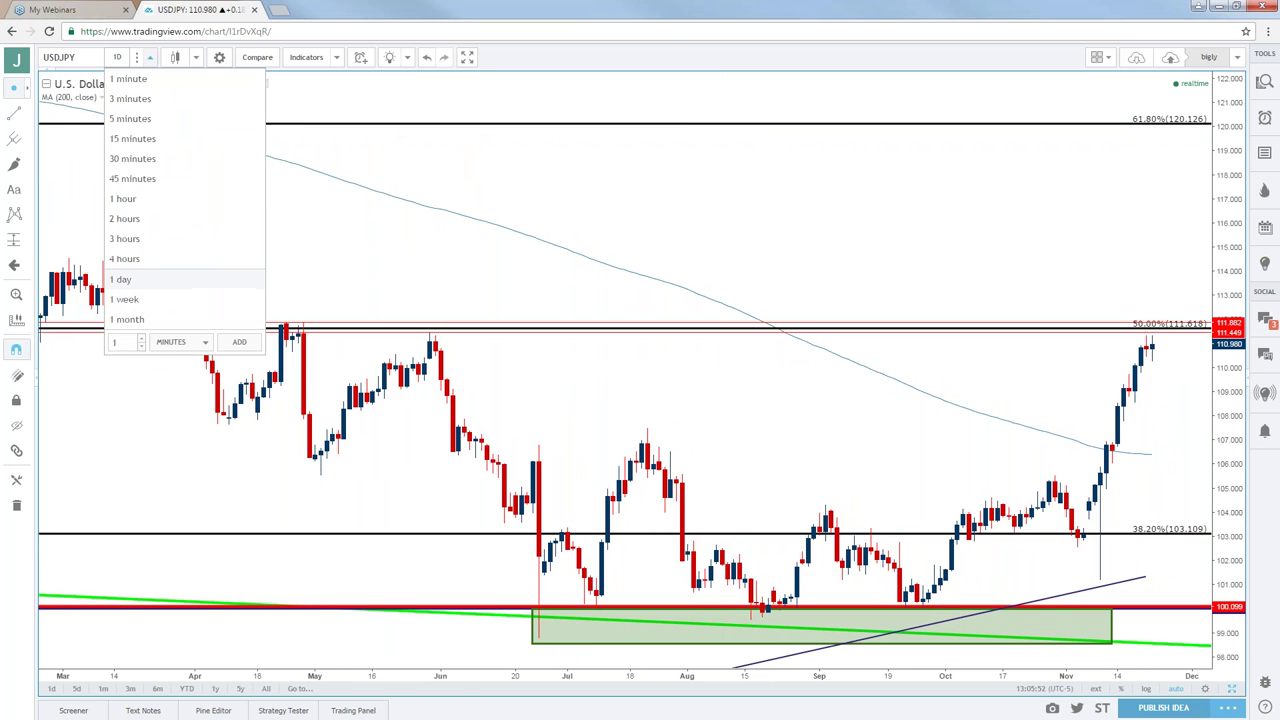
left_click(140, 202)
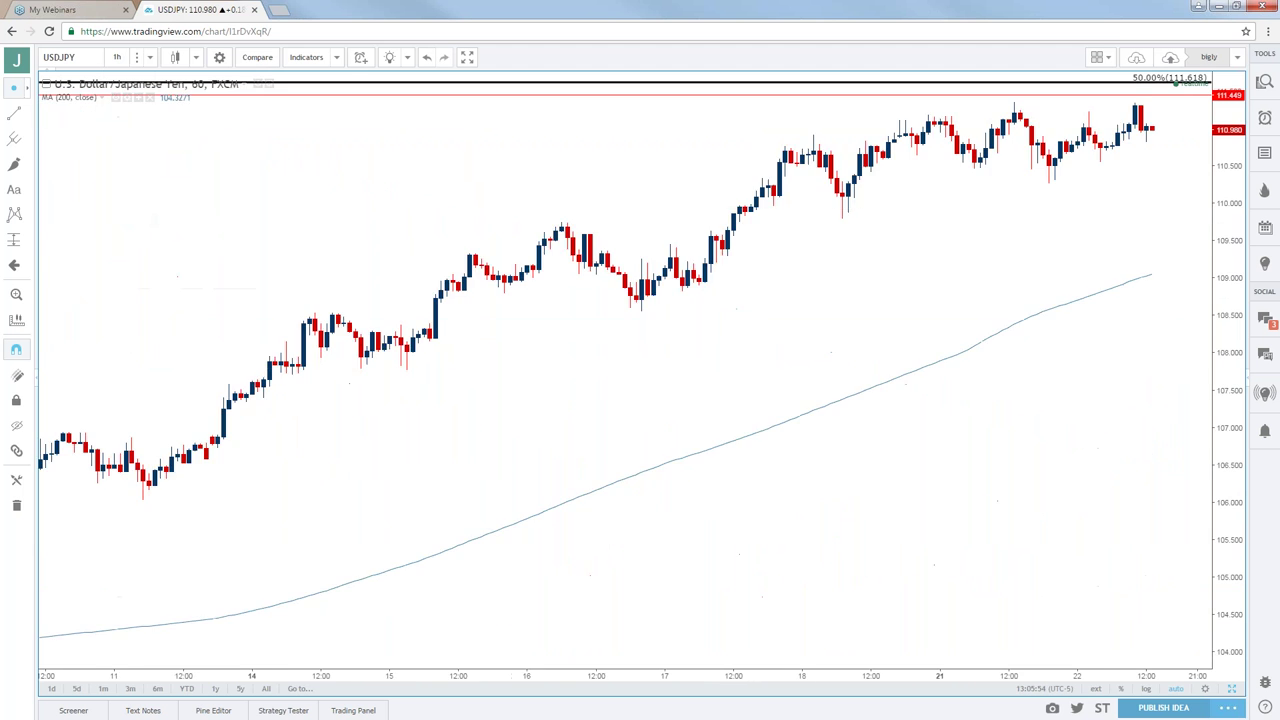
scroll(160, 209, "down", 3)
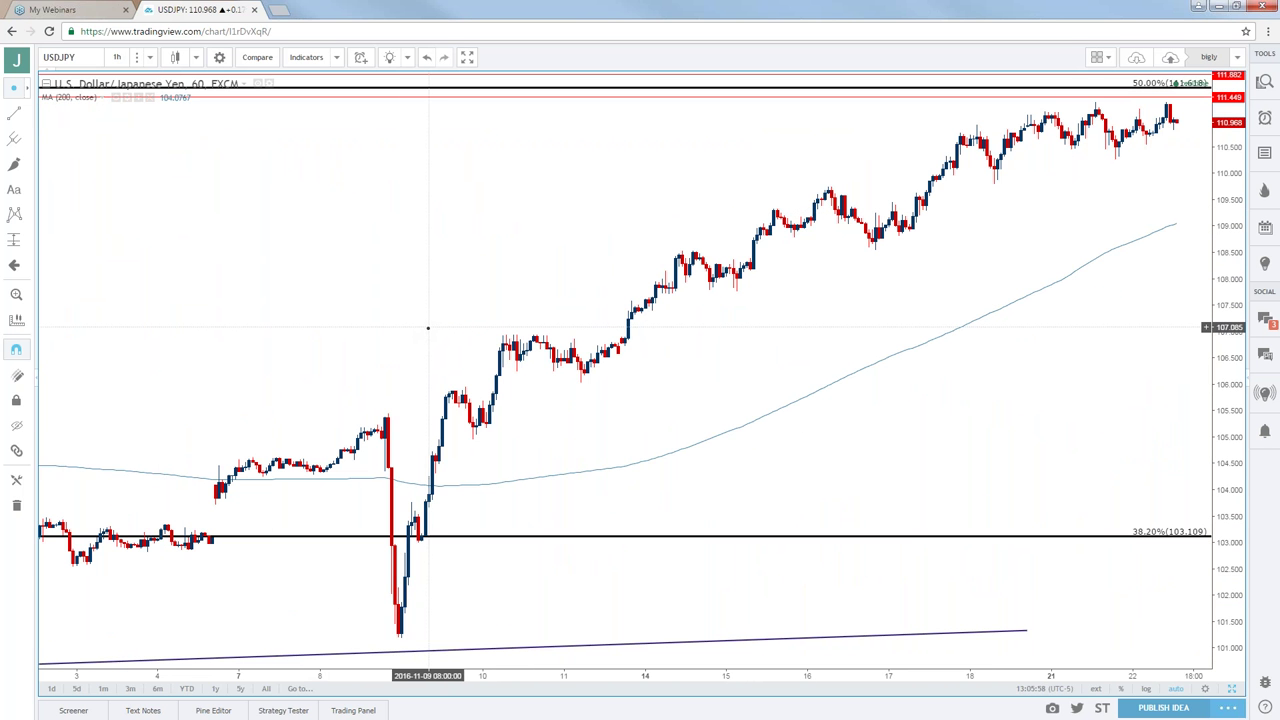
scroll(428, 326, "down", 4)
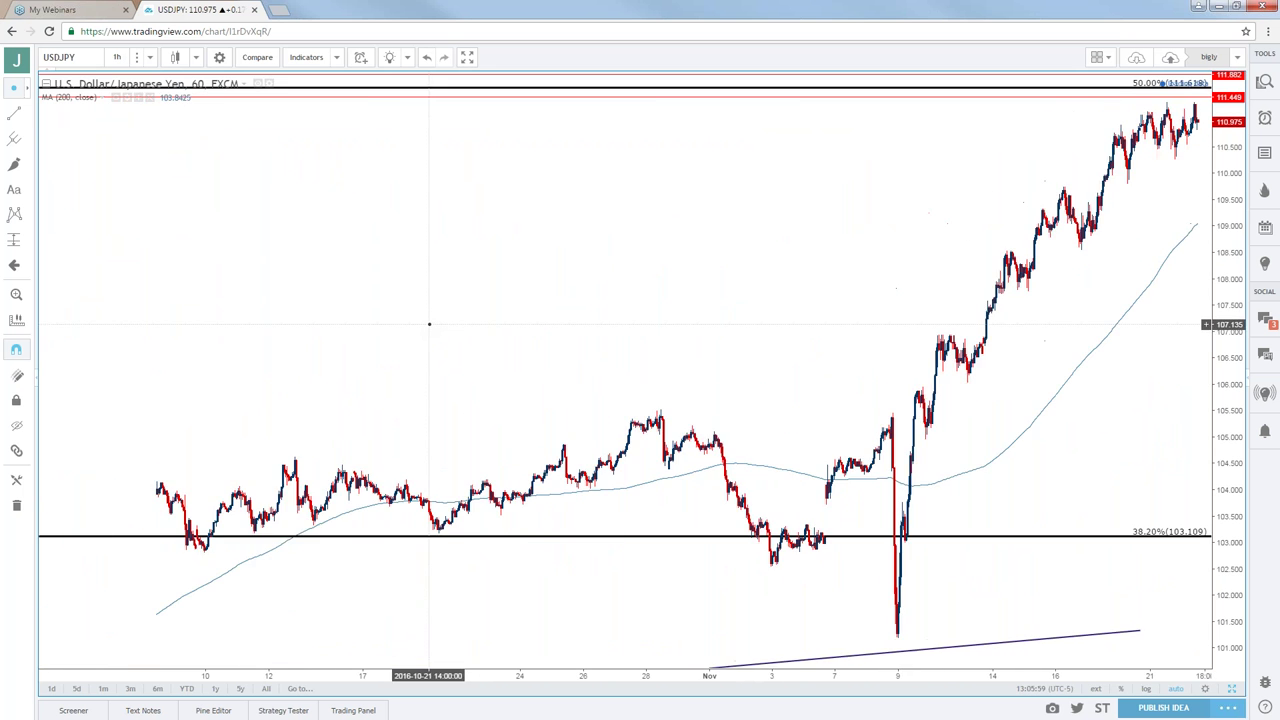
scroll(429, 324, "down", 5)
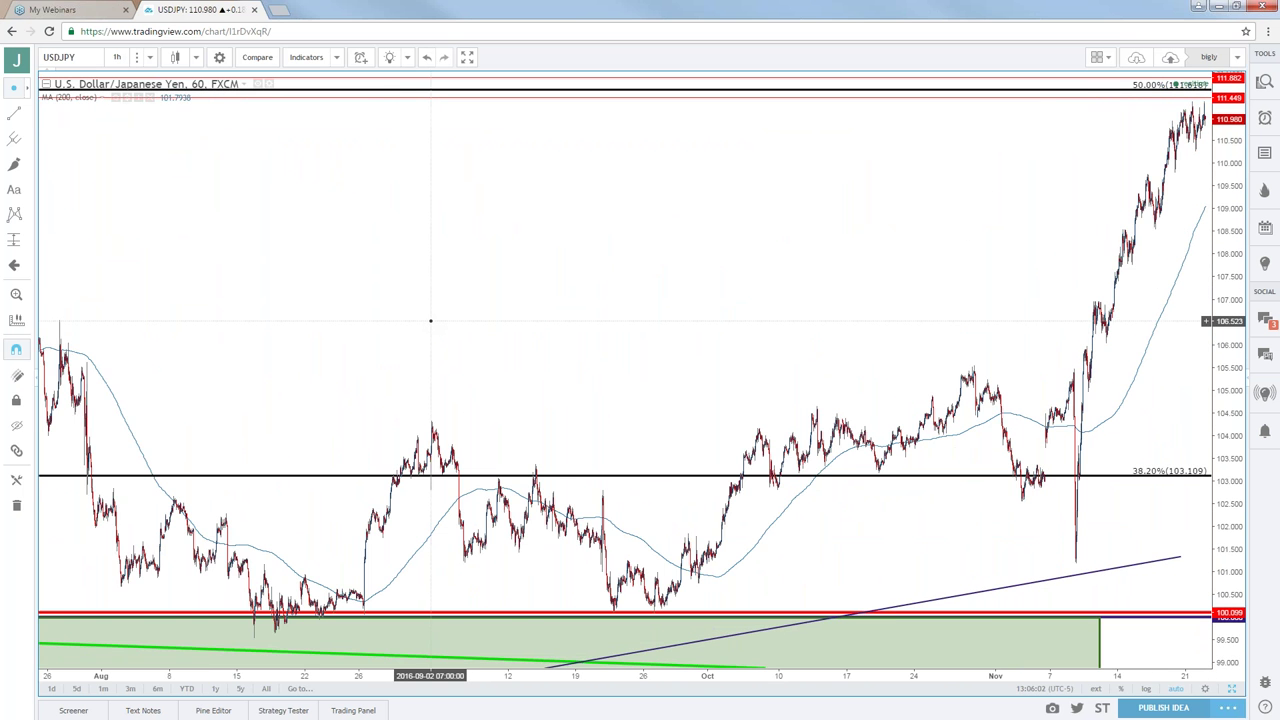
scroll(430, 321, "down", 2)
scroll(432, 321, "down", 3)
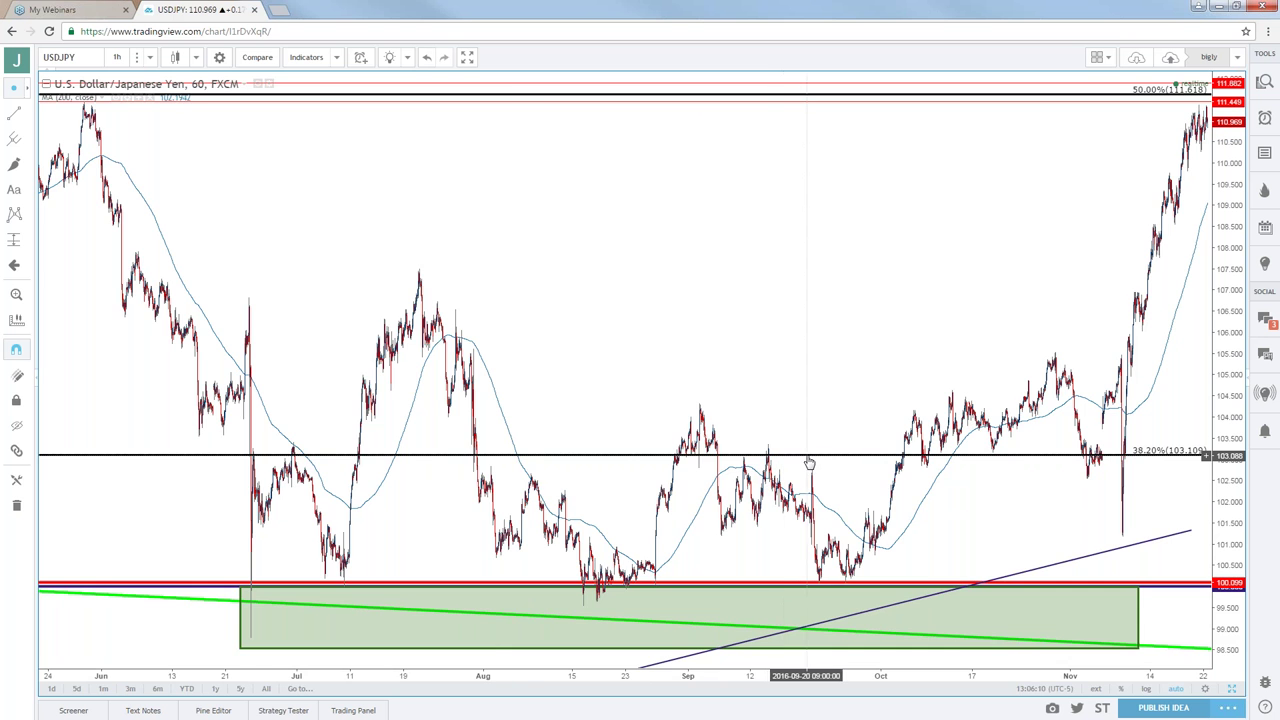
scroll(808, 460, "up", 3)
scroll(805, 455, "up", 3)
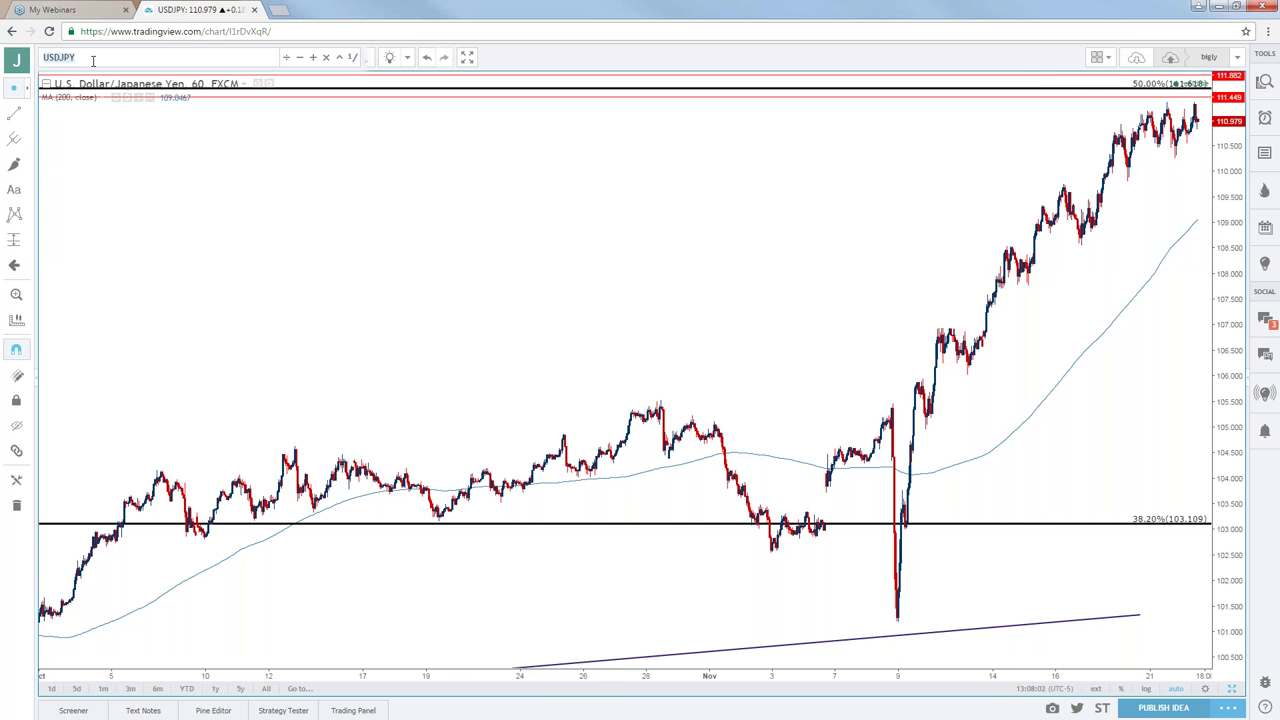
Step: Reload the DXY chart, zoom in on the last two weeks, then bring up the DailyFX article
type("DXY")
key("Return")
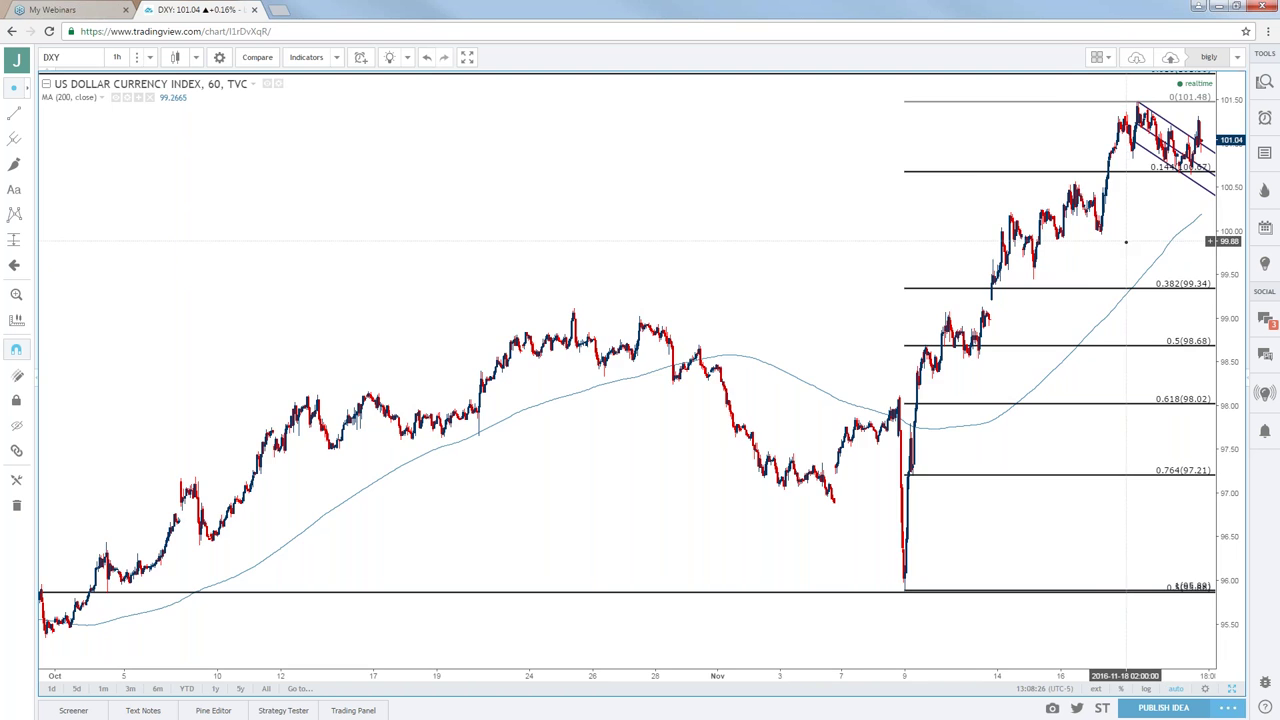
scroll(1128, 240, "up", 5)
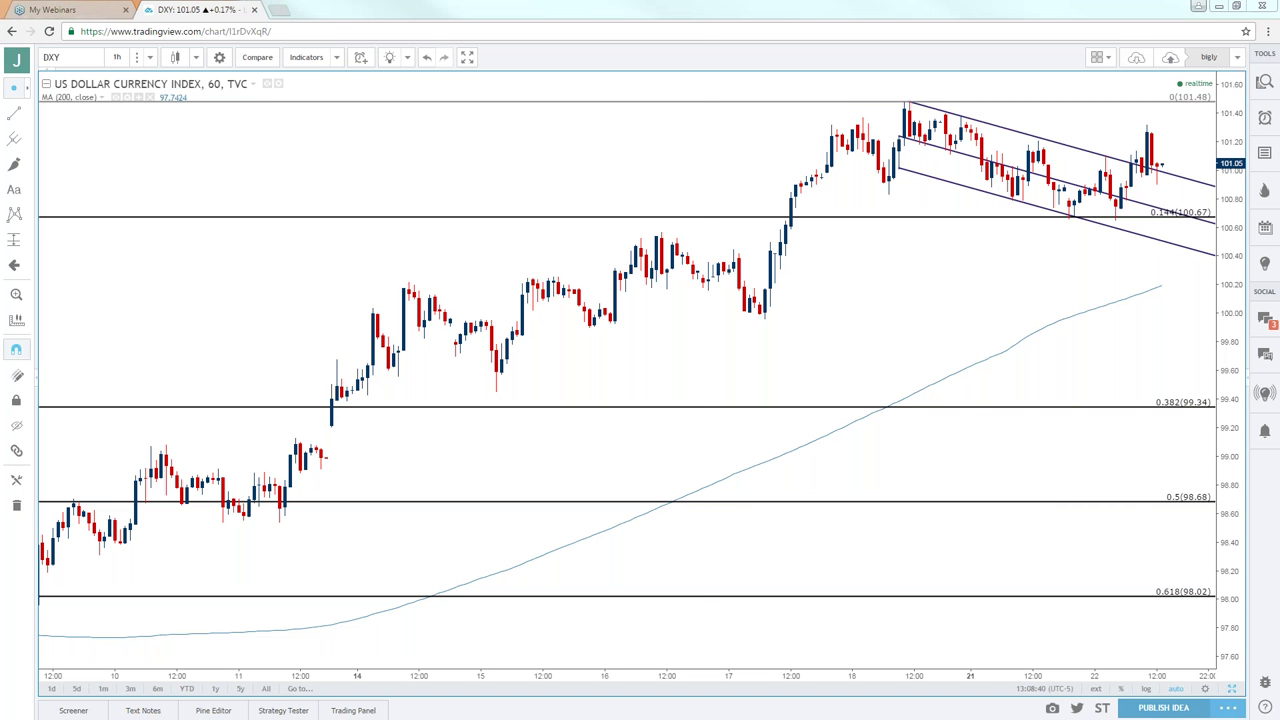
key("alt+Tab")
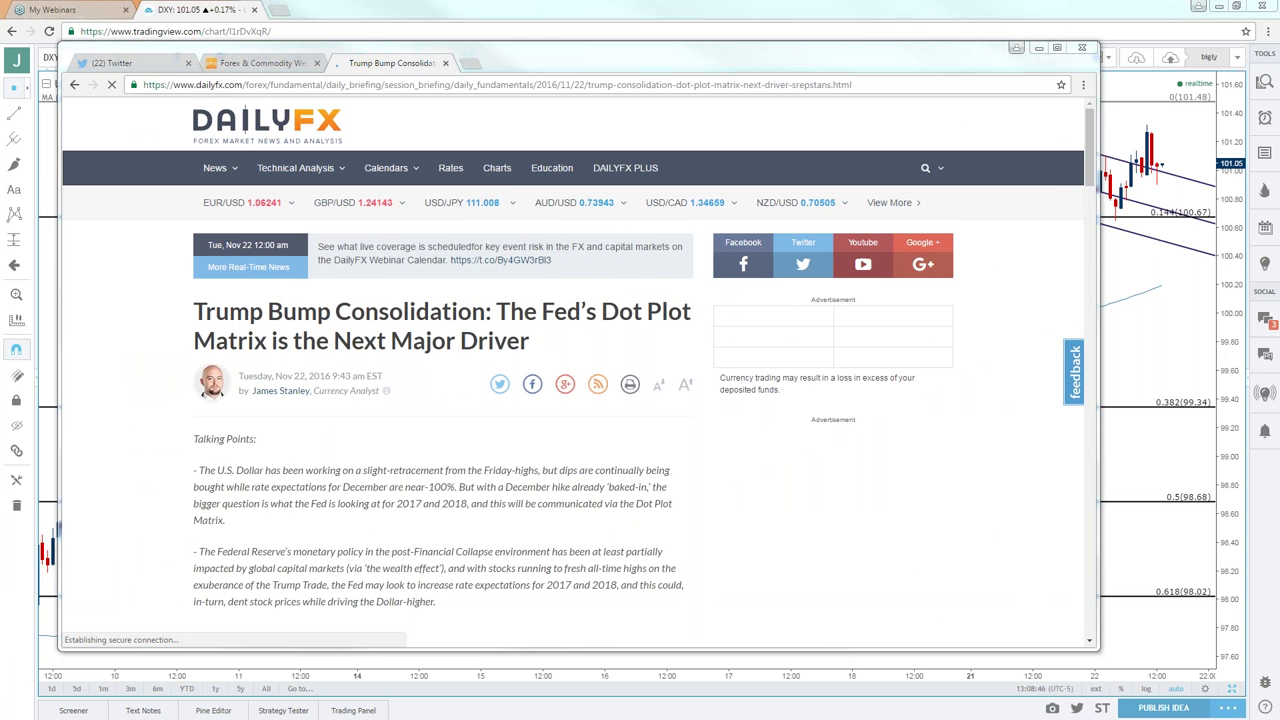
Step: Move the DailyFX article aside so the DXY chart is in front
key("alt+Tab")
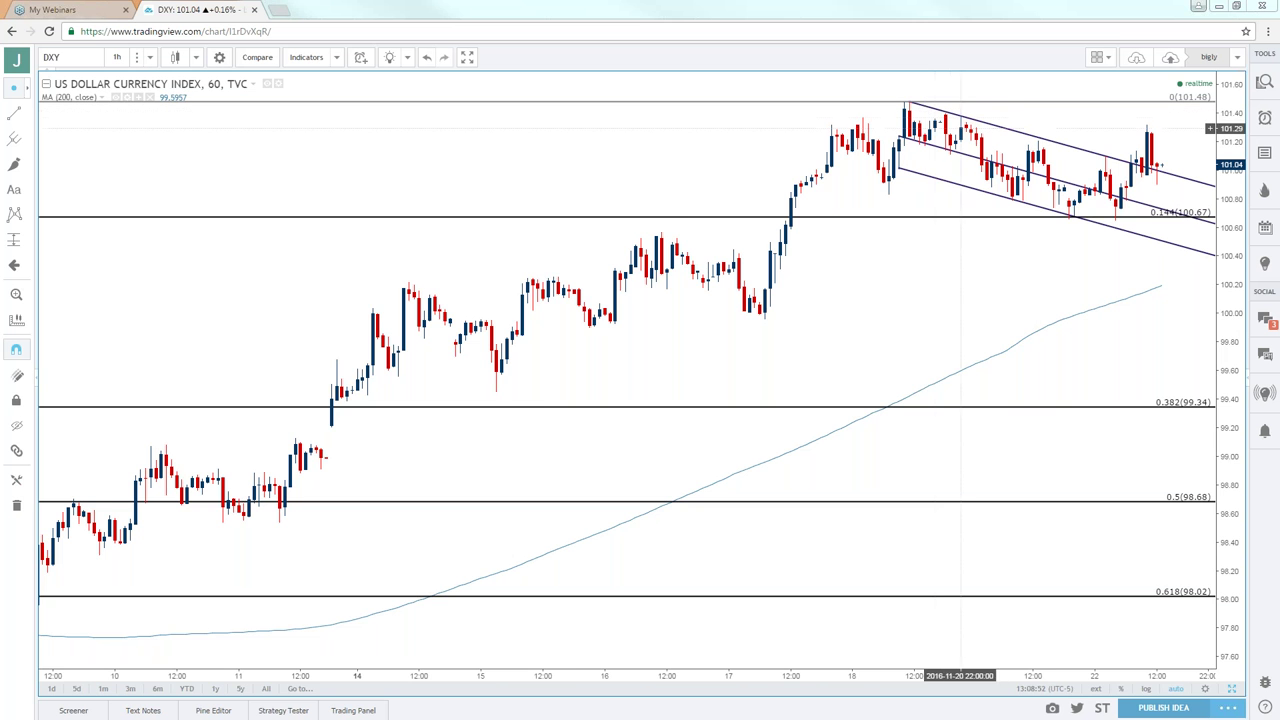
Step: Zoom the DXY hourly chart to show its channel, Fibonacci levels and 200 MA, then open the interval list
scroll(995, 148, "down", 2)
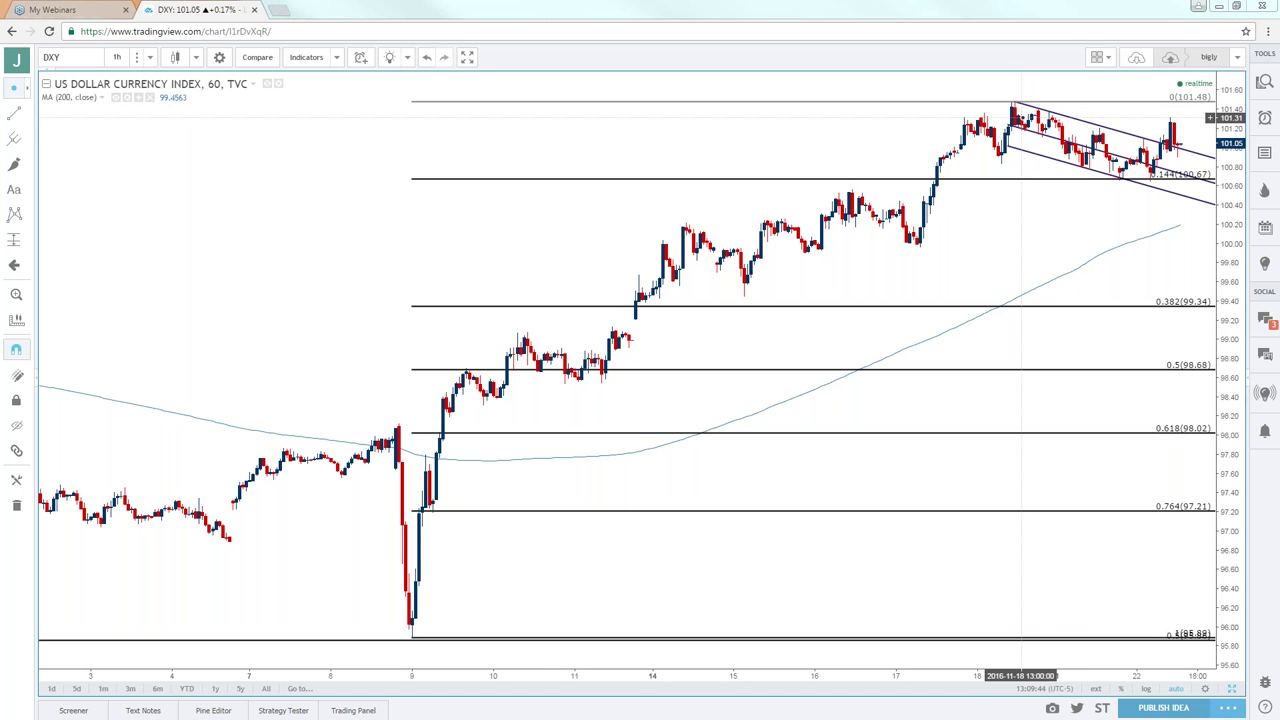
left_click(116, 57)
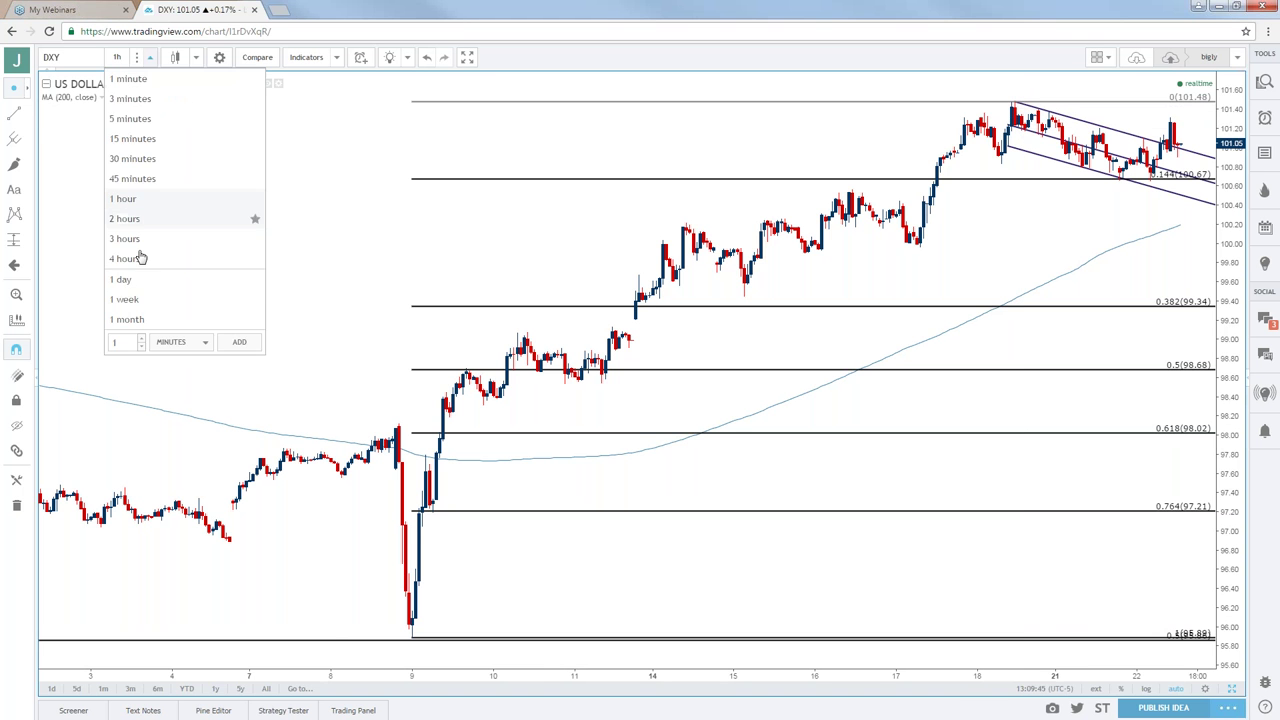
Step: Switch DXY to monthly candles and zoom to show history back to about 2004
left_click(130, 320)
scroll(426, 327, "up", 5)
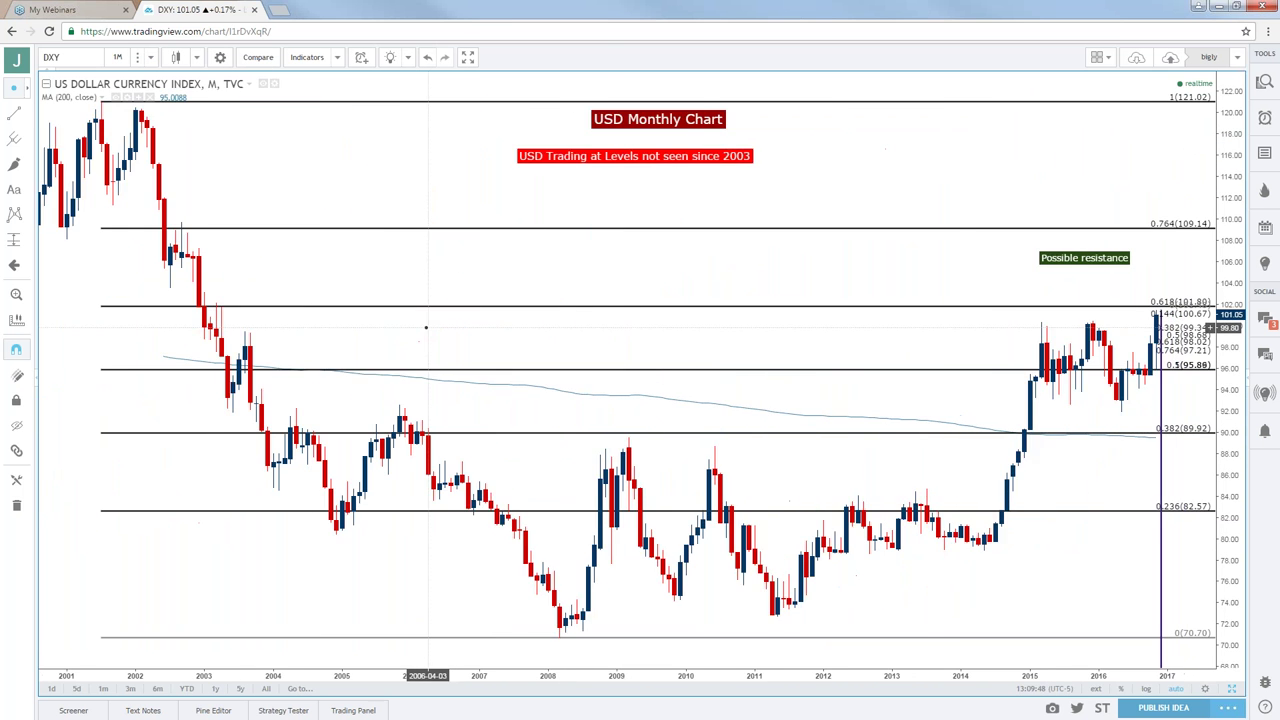
scroll(426, 327, "up", 3)
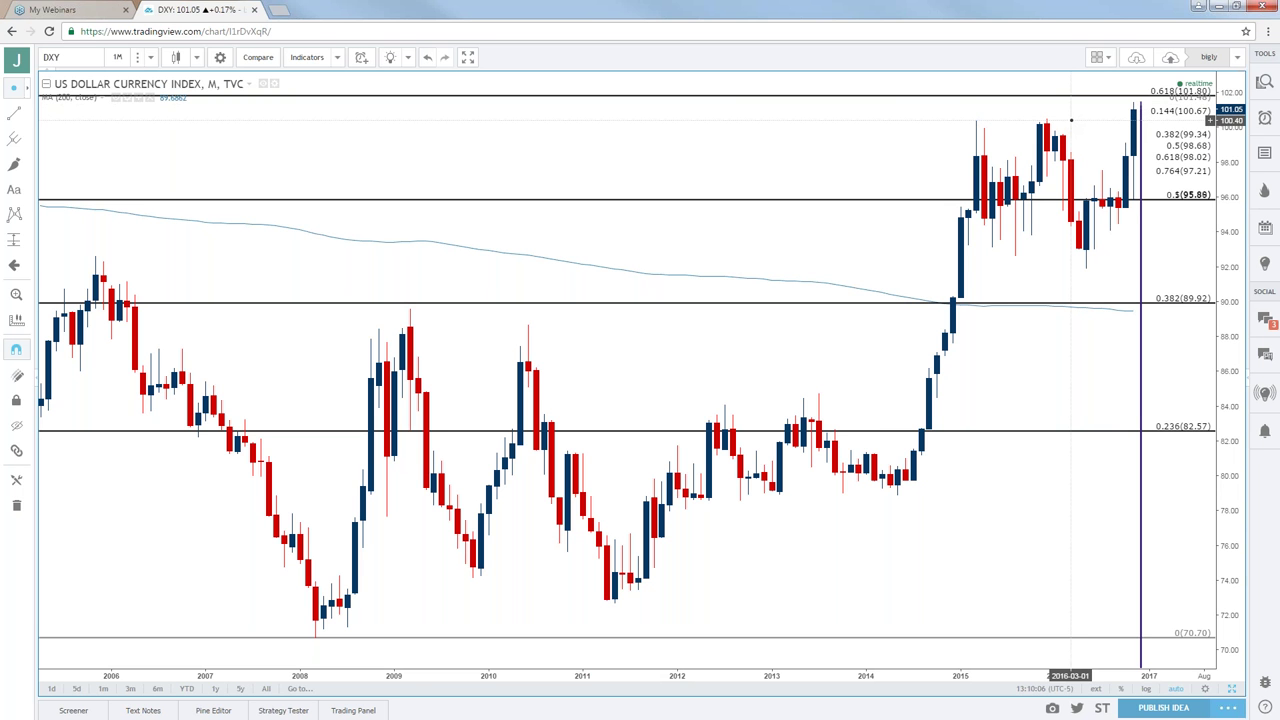
scroll(1071, 120, "down", 1)
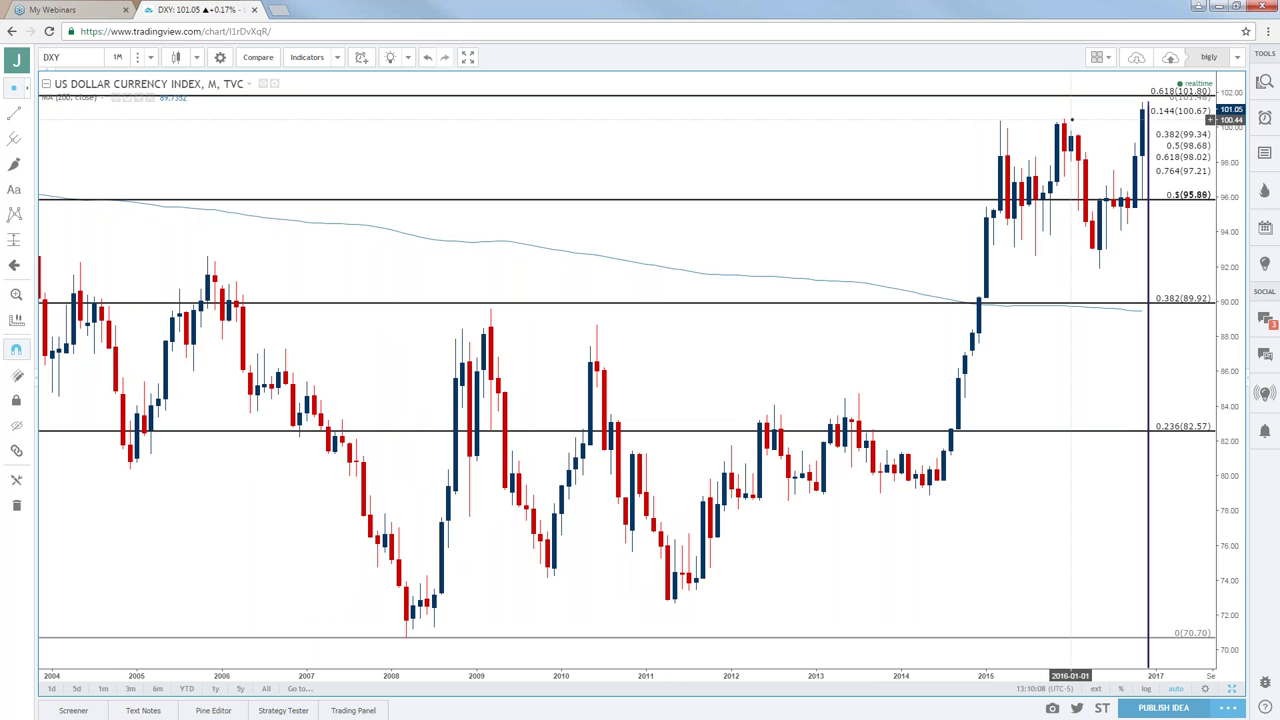
Step: Change the DXY chart to weekly candles showing the rally from 2014
left_click(117, 57)
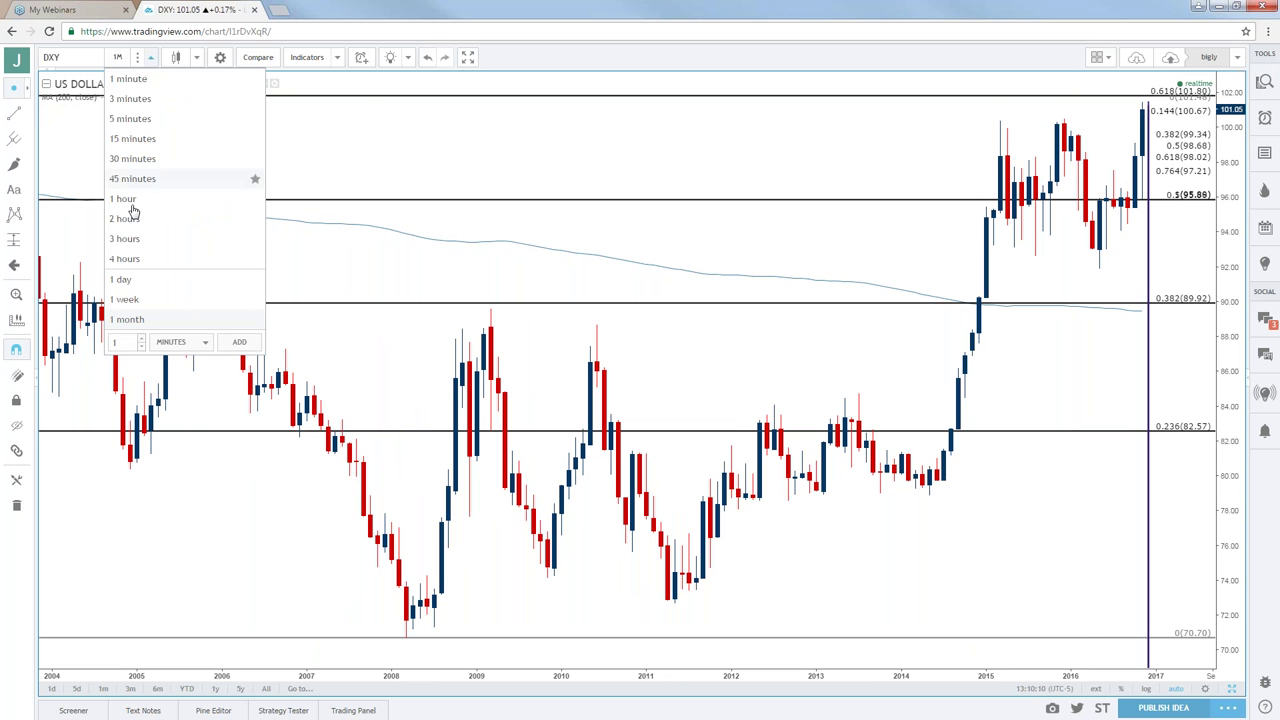
left_click(125, 299)
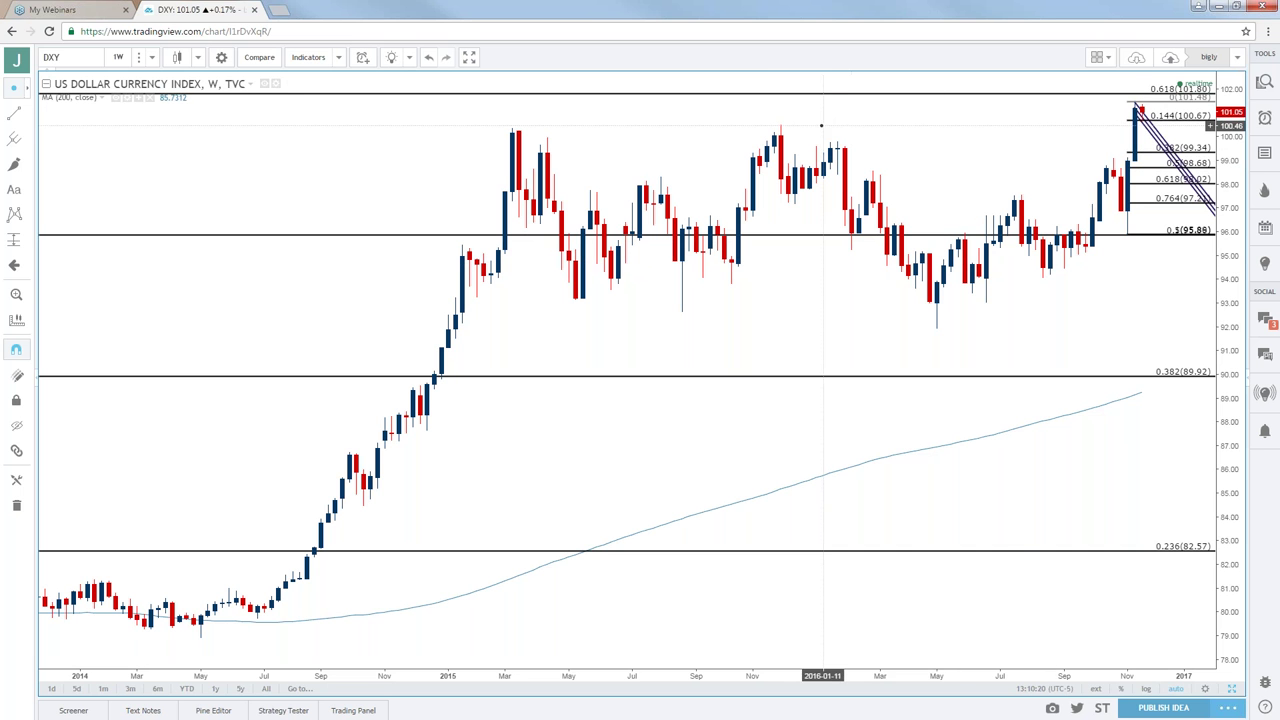
left_click(117, 57)
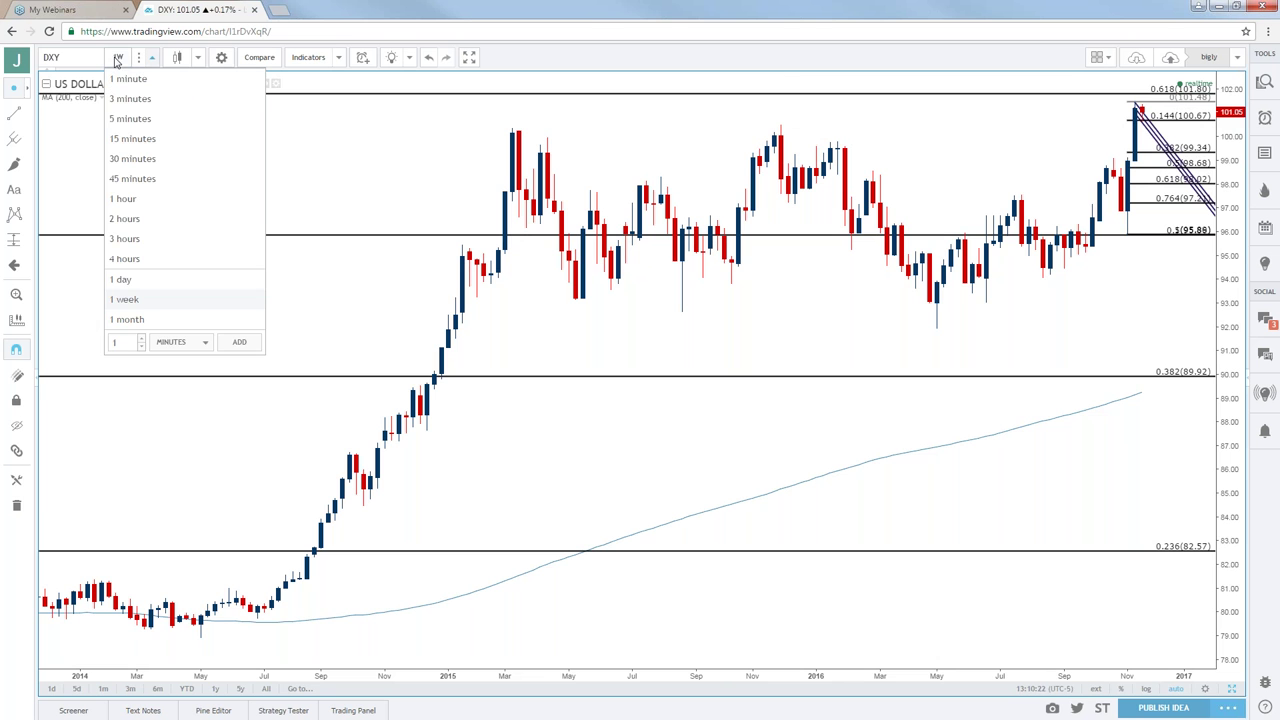
Step: Switch DXY to daily candles, nudge toward the latest bars, and select the Fibonacci retracement
left_click(124, 279)
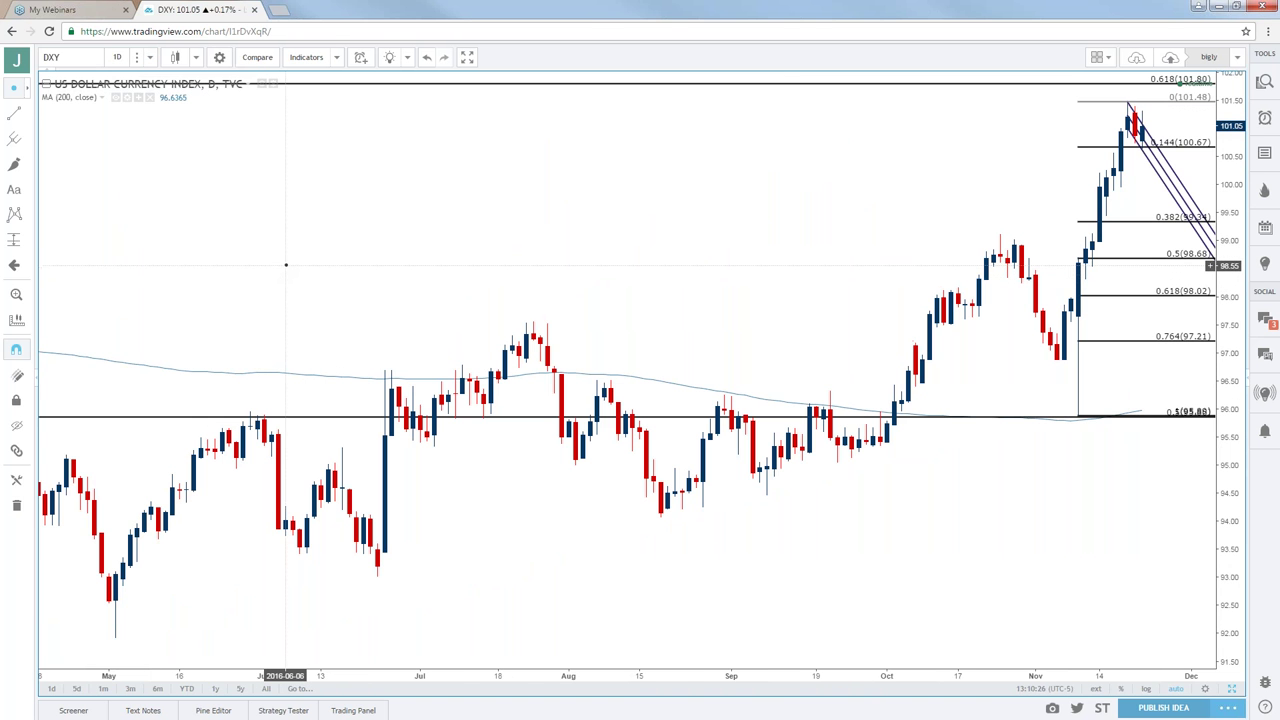
left_click_drag(484, 250, 444, 256)
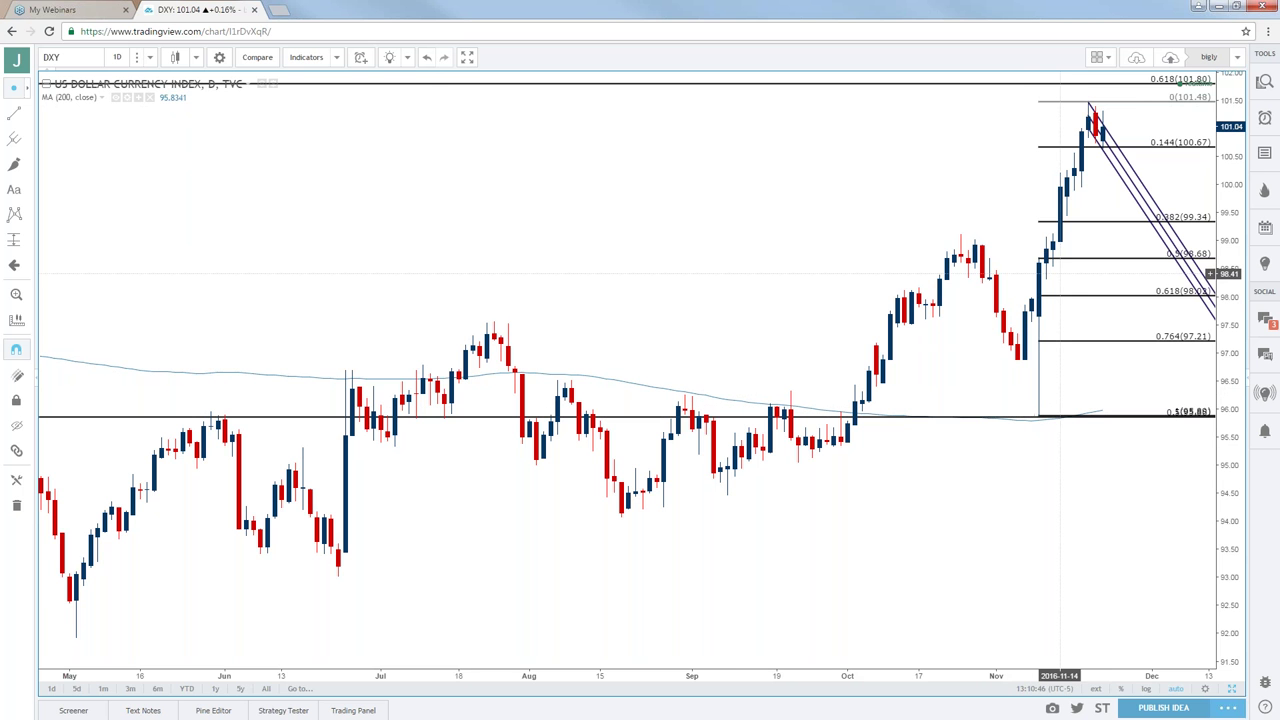
left_click(1087, 102)
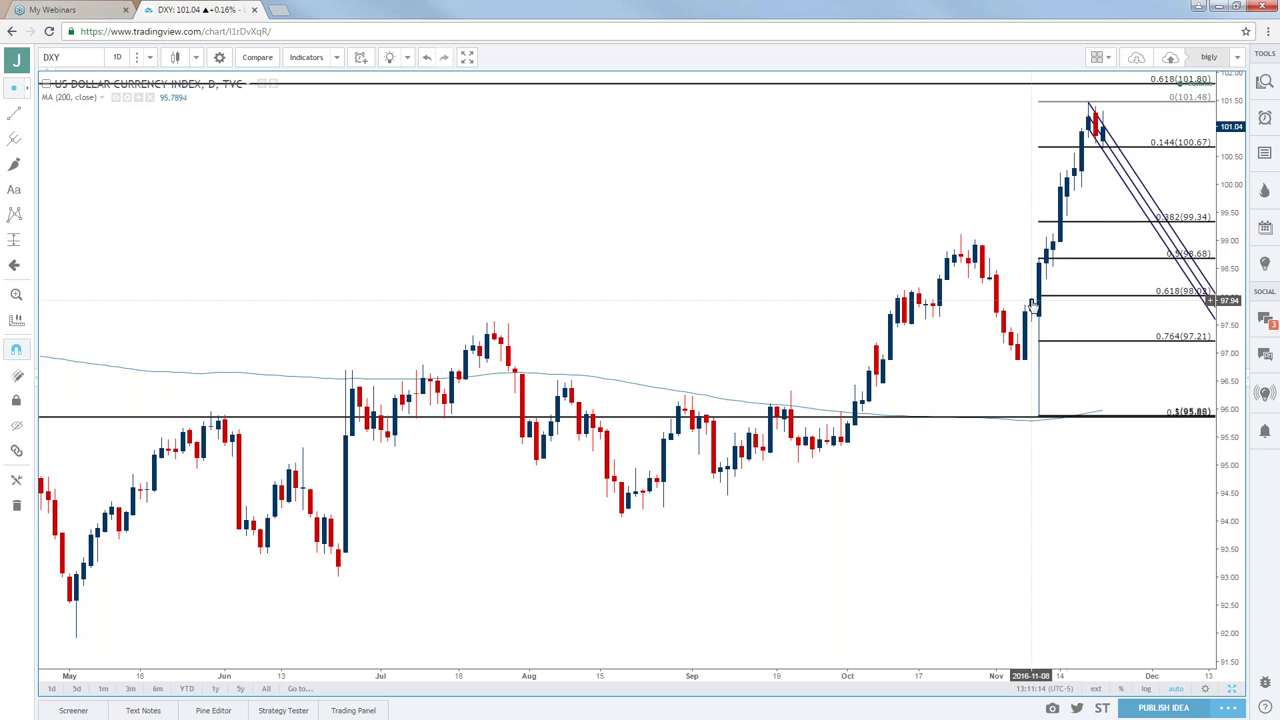
left_click(1038, 417)
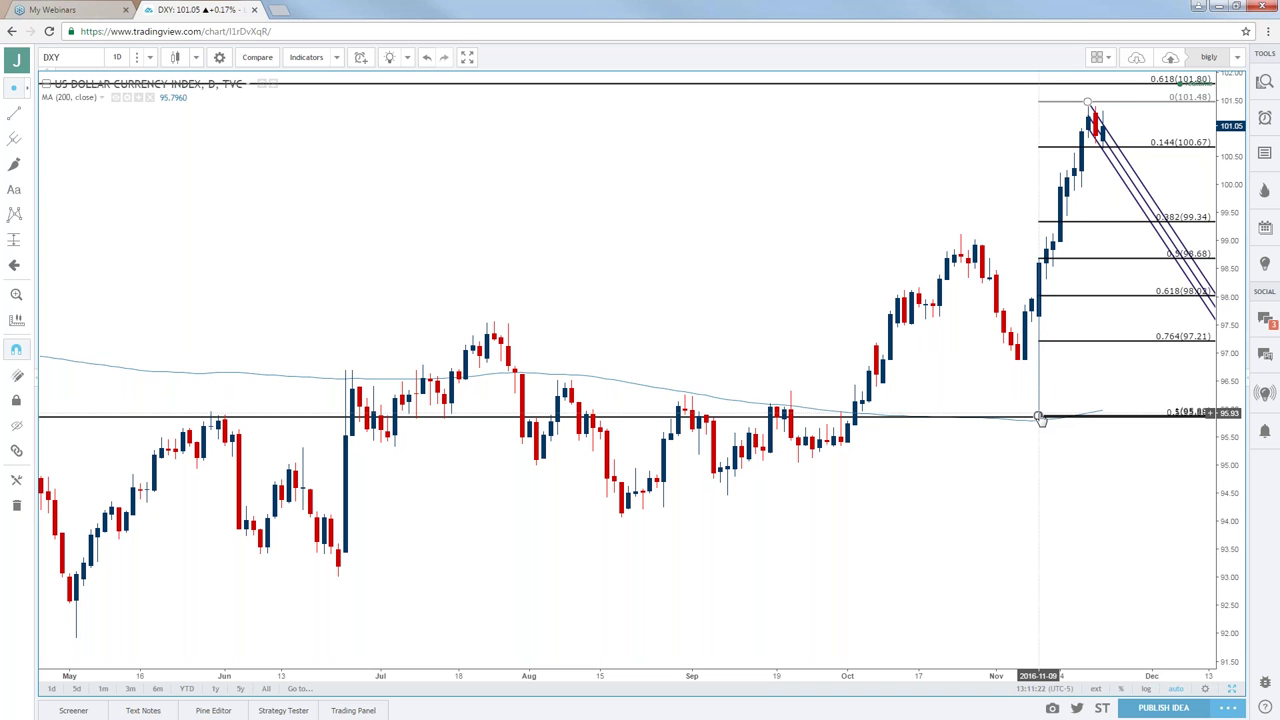
left_click(1040, 420)
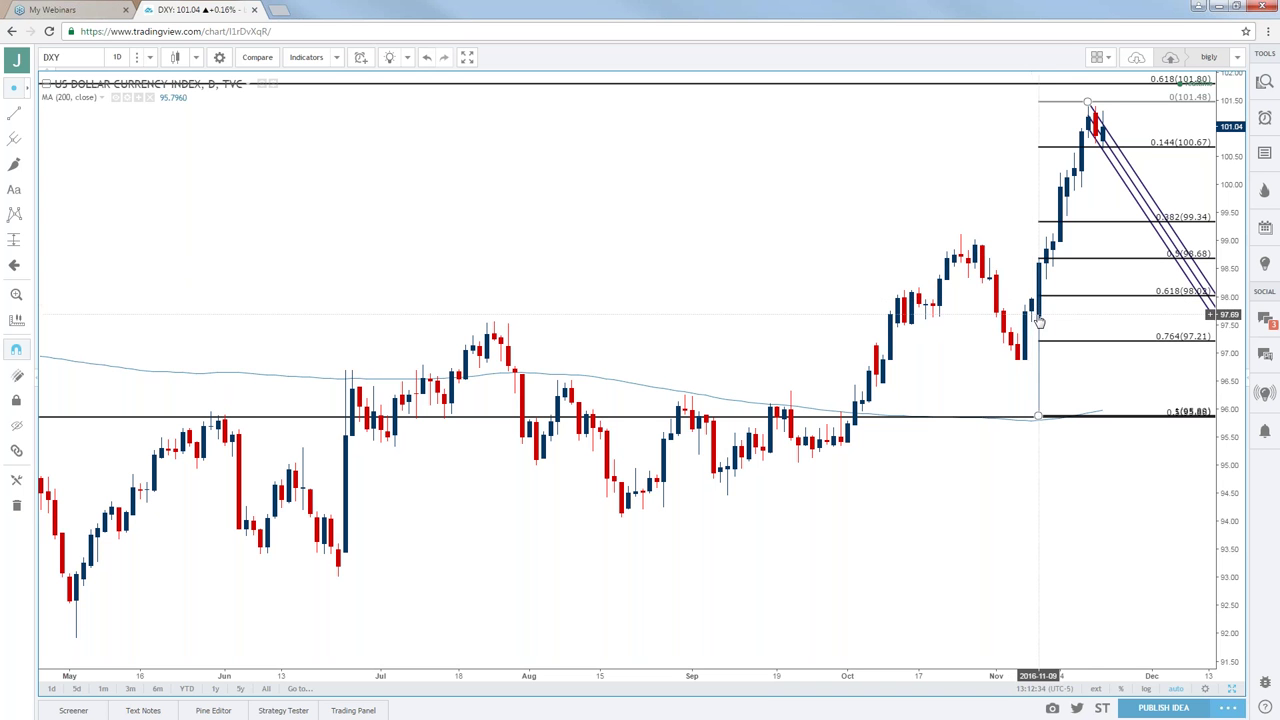
left_click(119, 57)
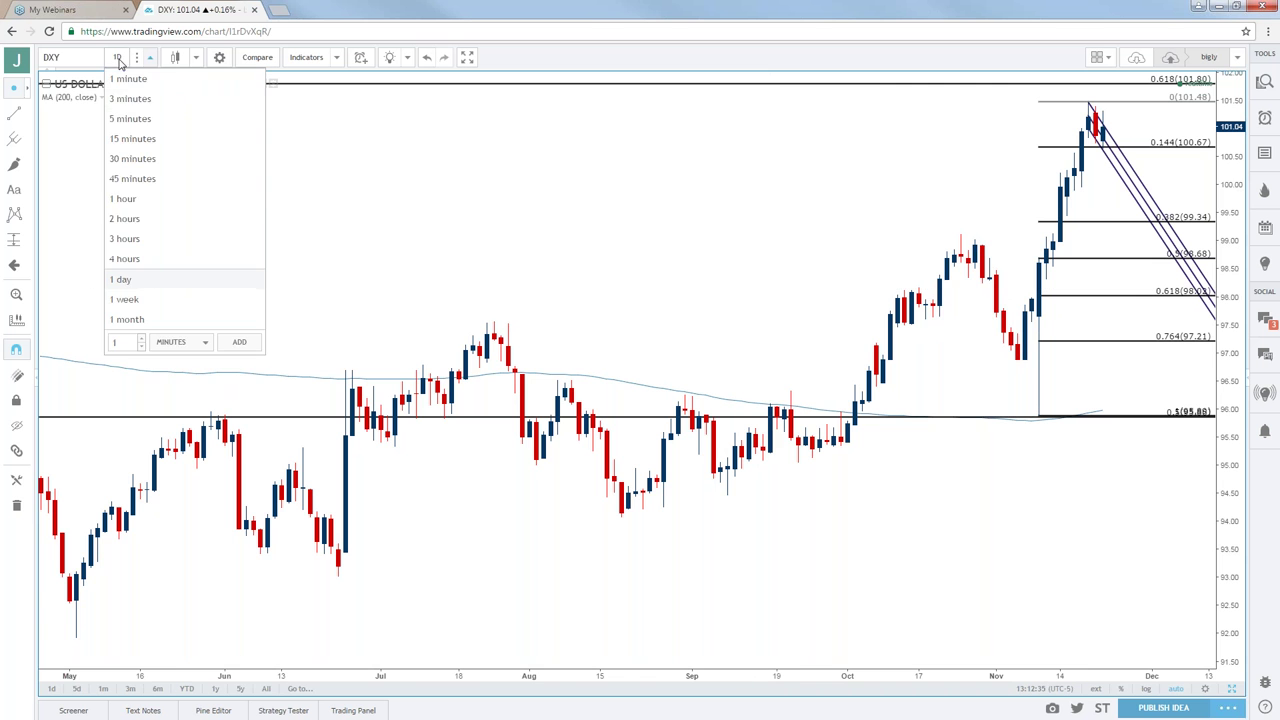
Step: Return DXY to hourly candles spanning November 7–22 and select the Fibonacci retracement
left_click(129, 200)
scroll(466, 340, "down", 4)
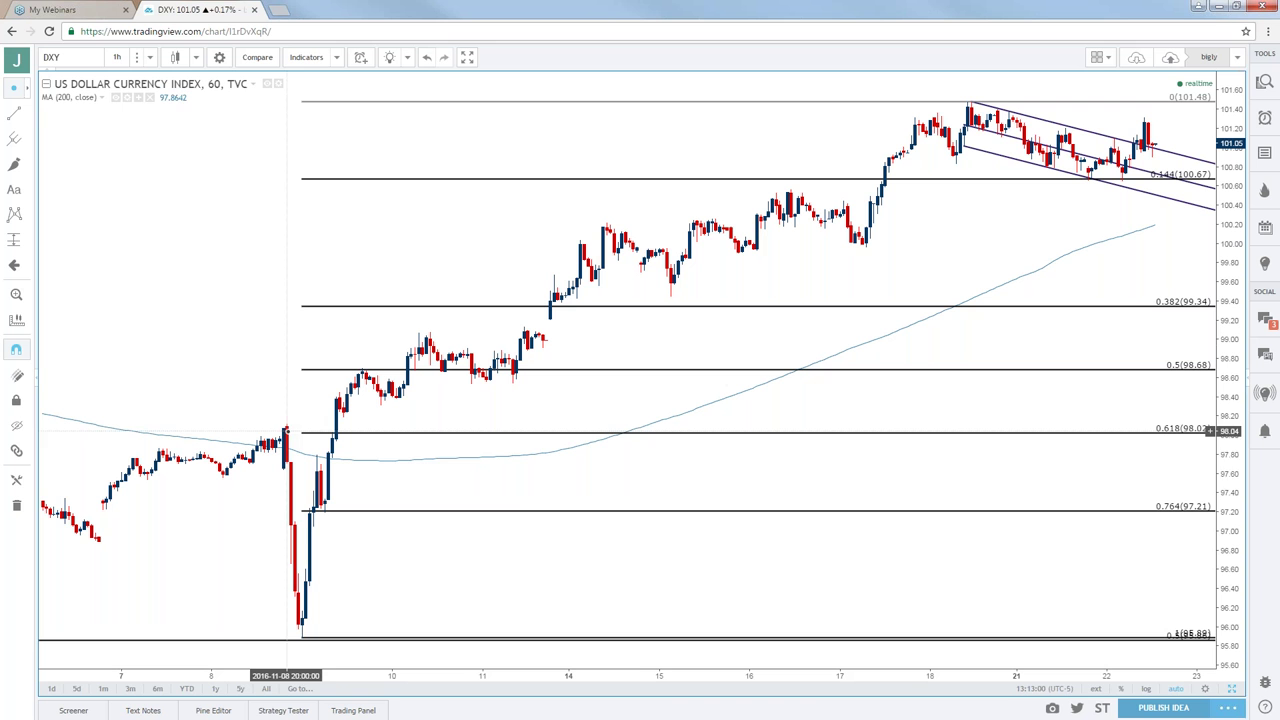
left_click(304, 487)
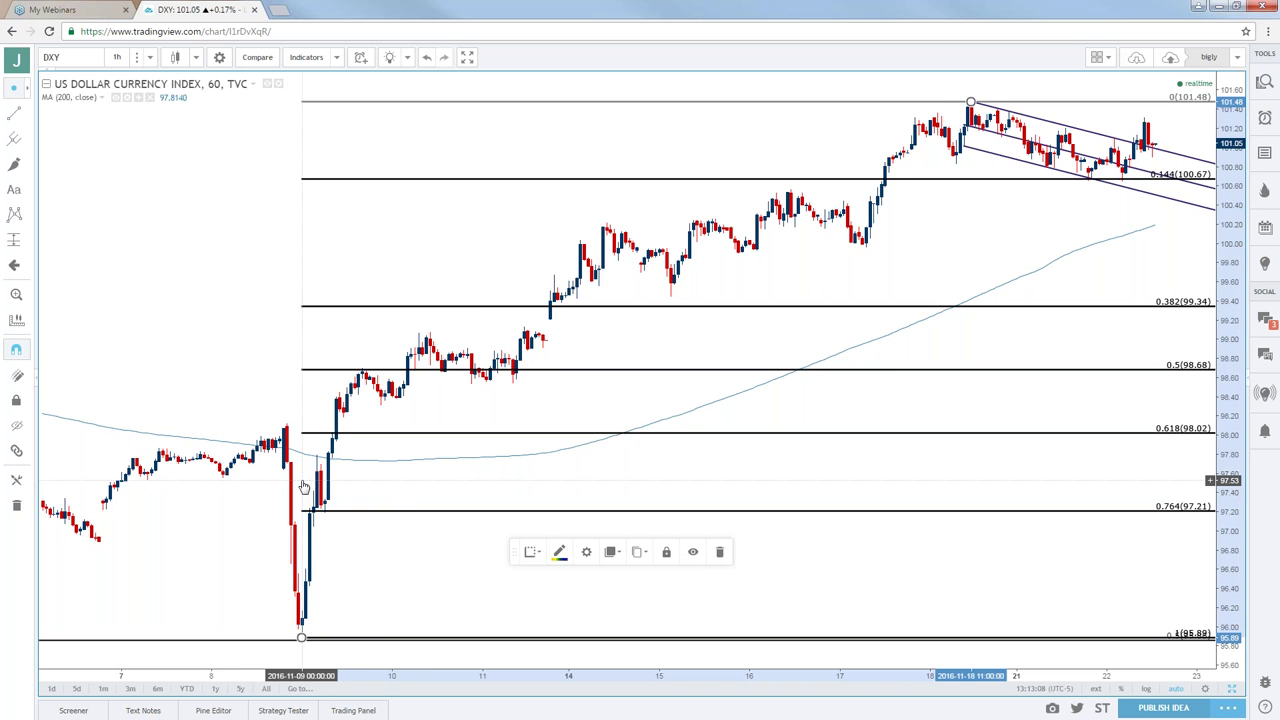
Step: Pan the DXY hourly chart back to late October and move the floating drawing toolbar aside
scroll(304, 487, "left", 5)
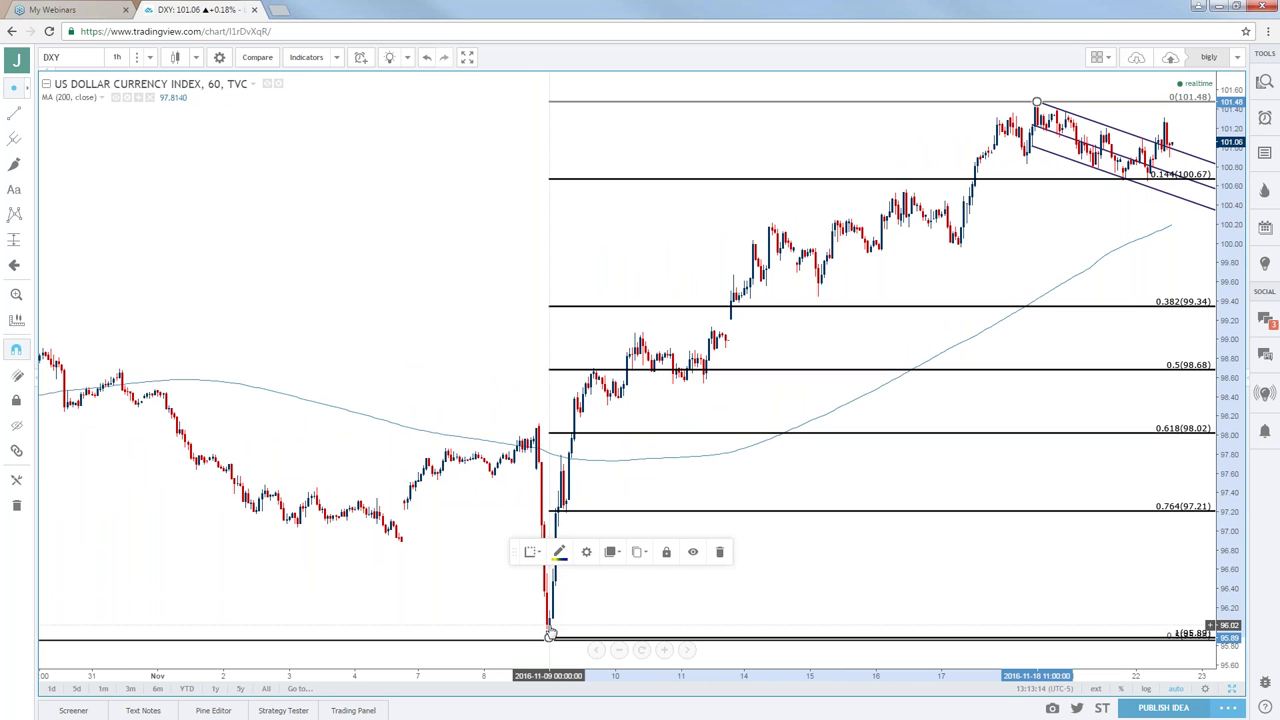
left_click_drag(516, 551, 518, 712)
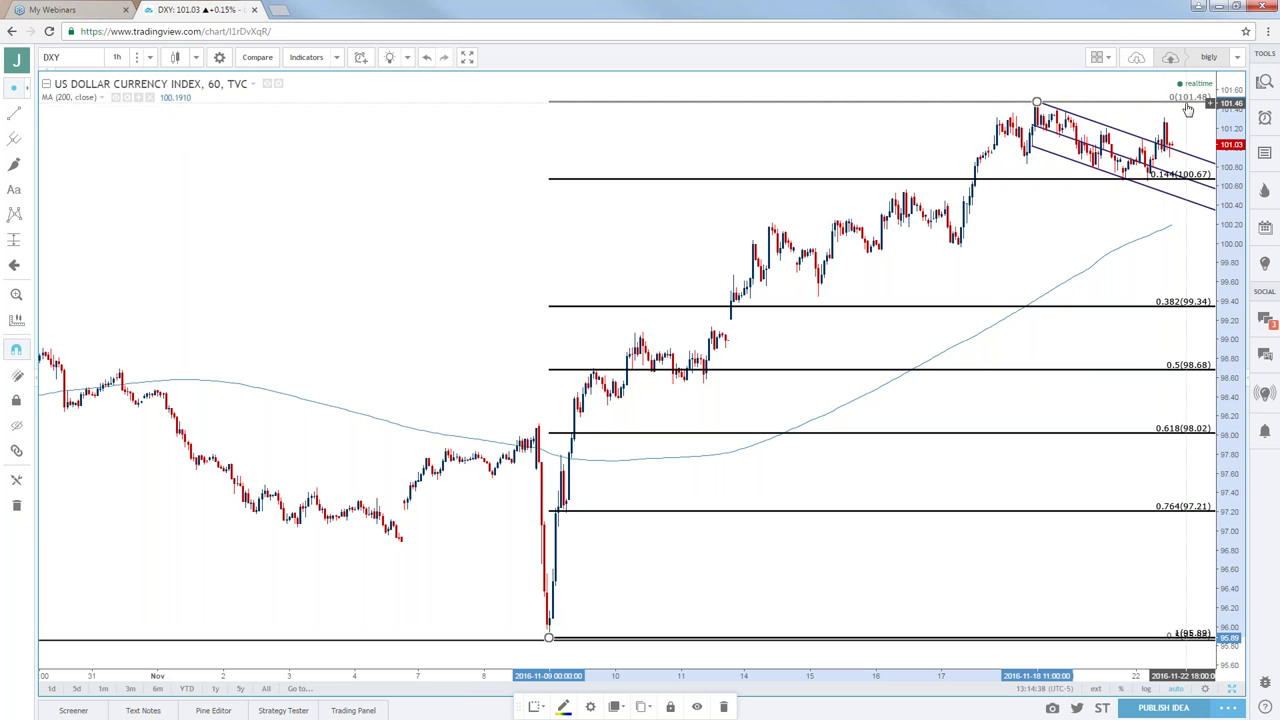
Step: Switch the chart symbol to SPX to load the S&P 500 hourly chart
left_click(87, 62)
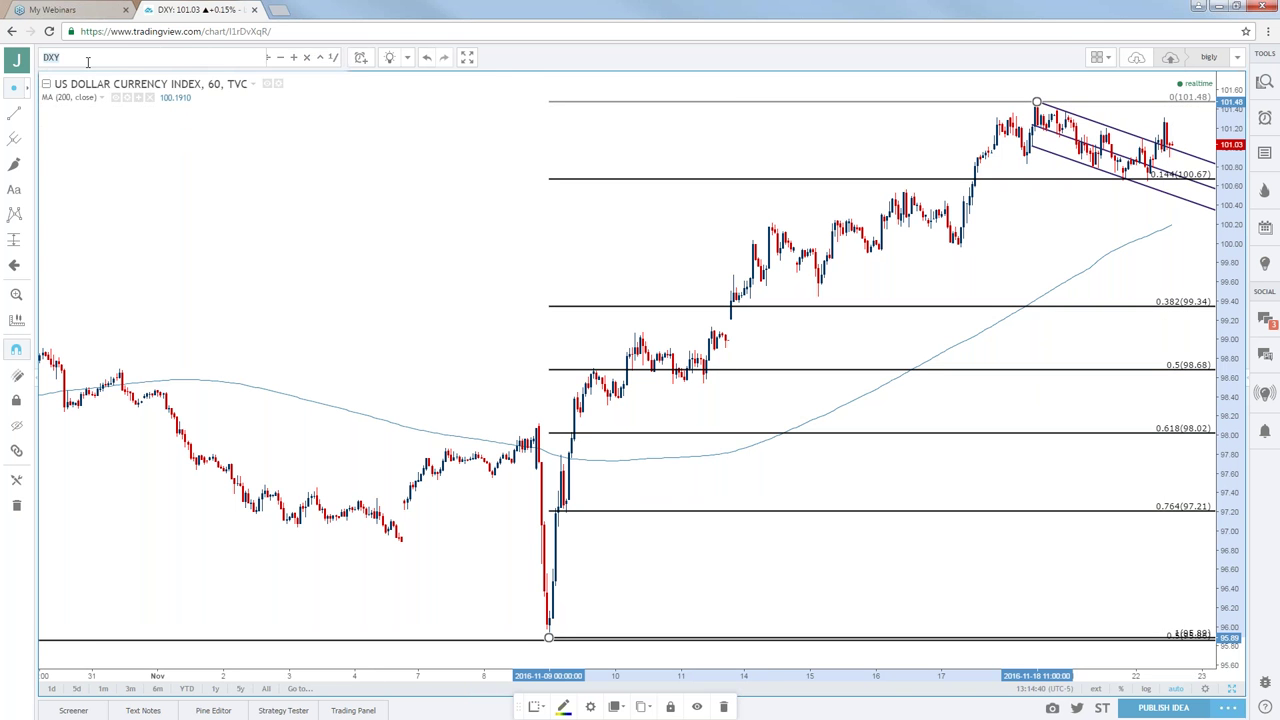
type("SPX500")
key("Return")
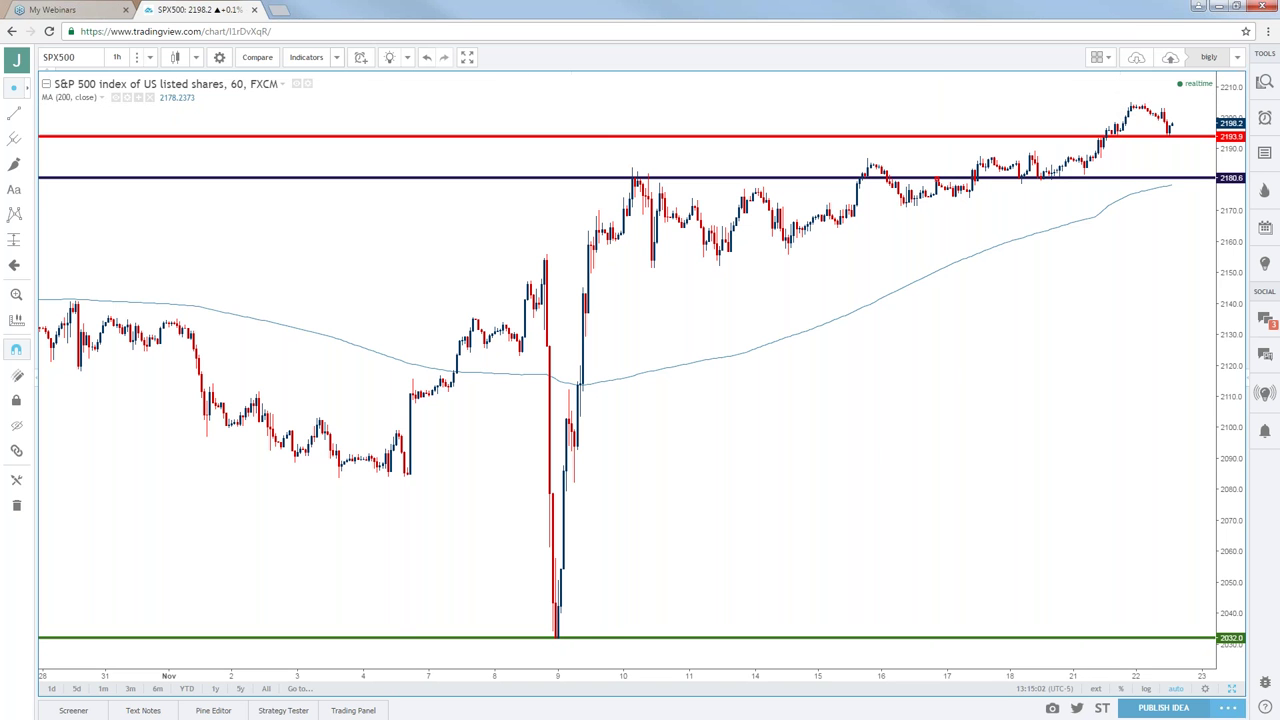
Step: Switch the chart symbol back to DXY to reload the US Dollar Index hourly chart
left_click(88, 57)
type("DXY")
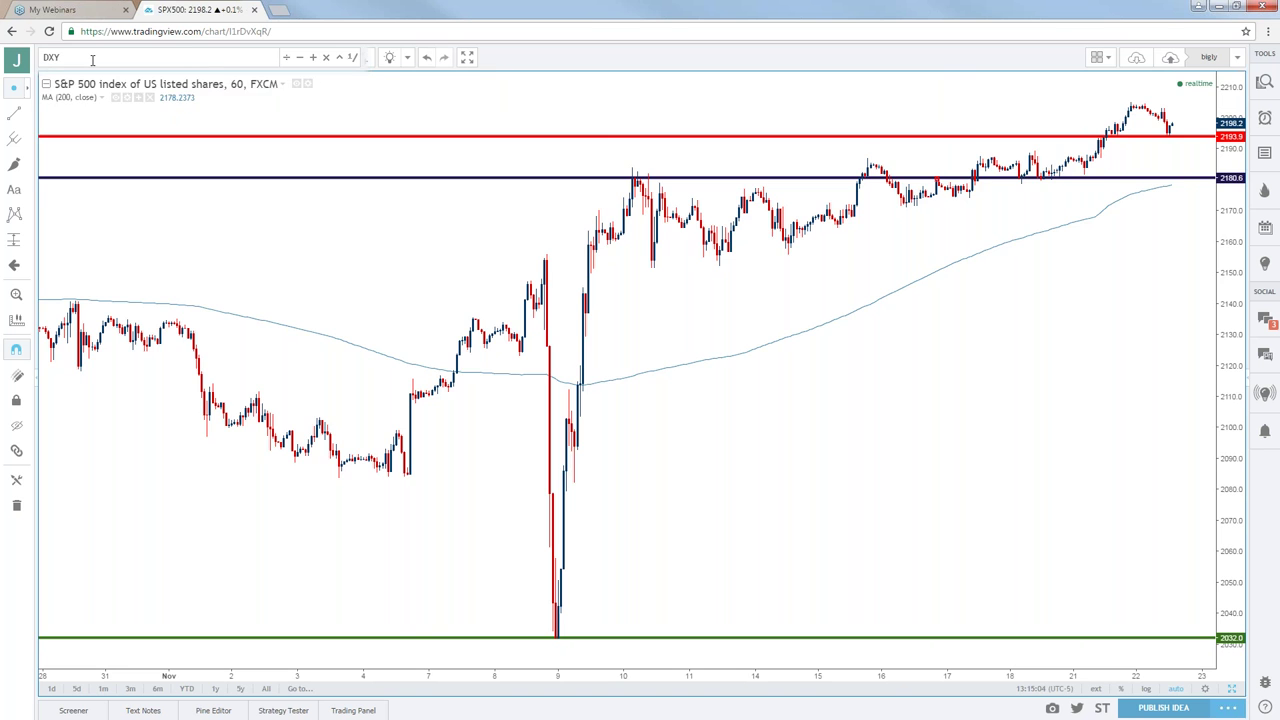
key("Return")
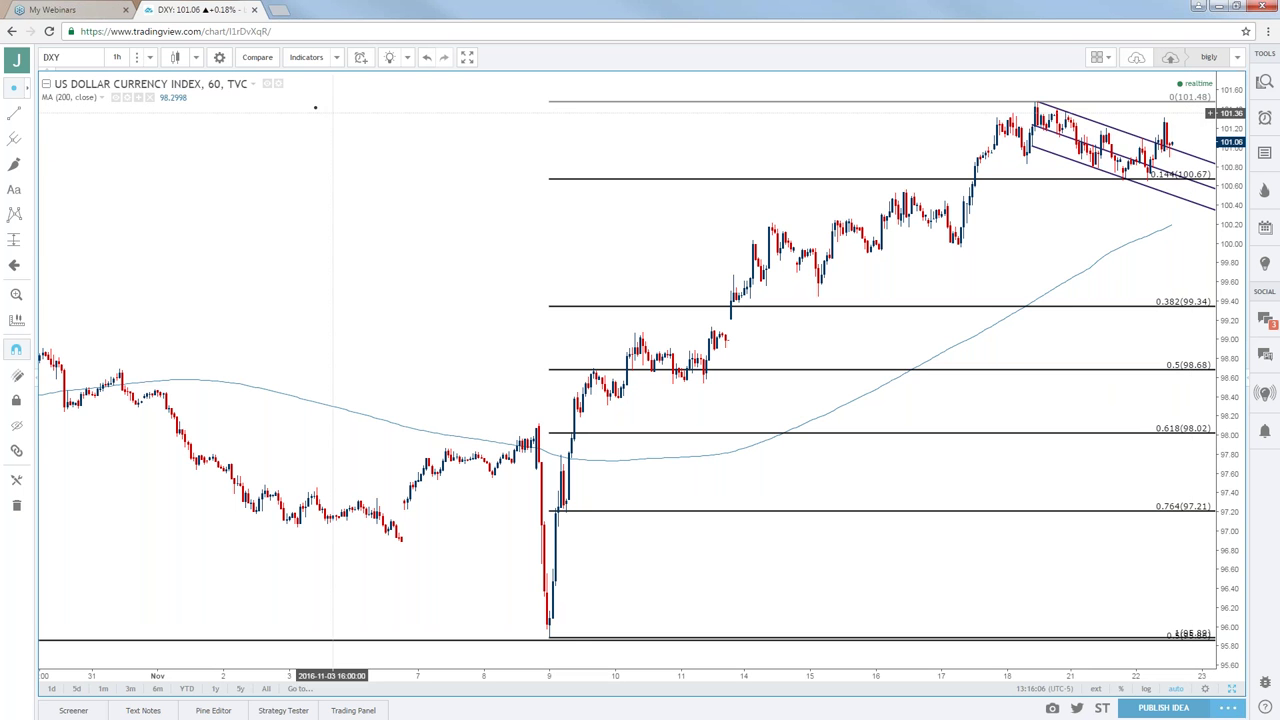
Step: Enter SPX500 as the chart symbol to show the S&P 500 hourly chart
left_click(96, 55)
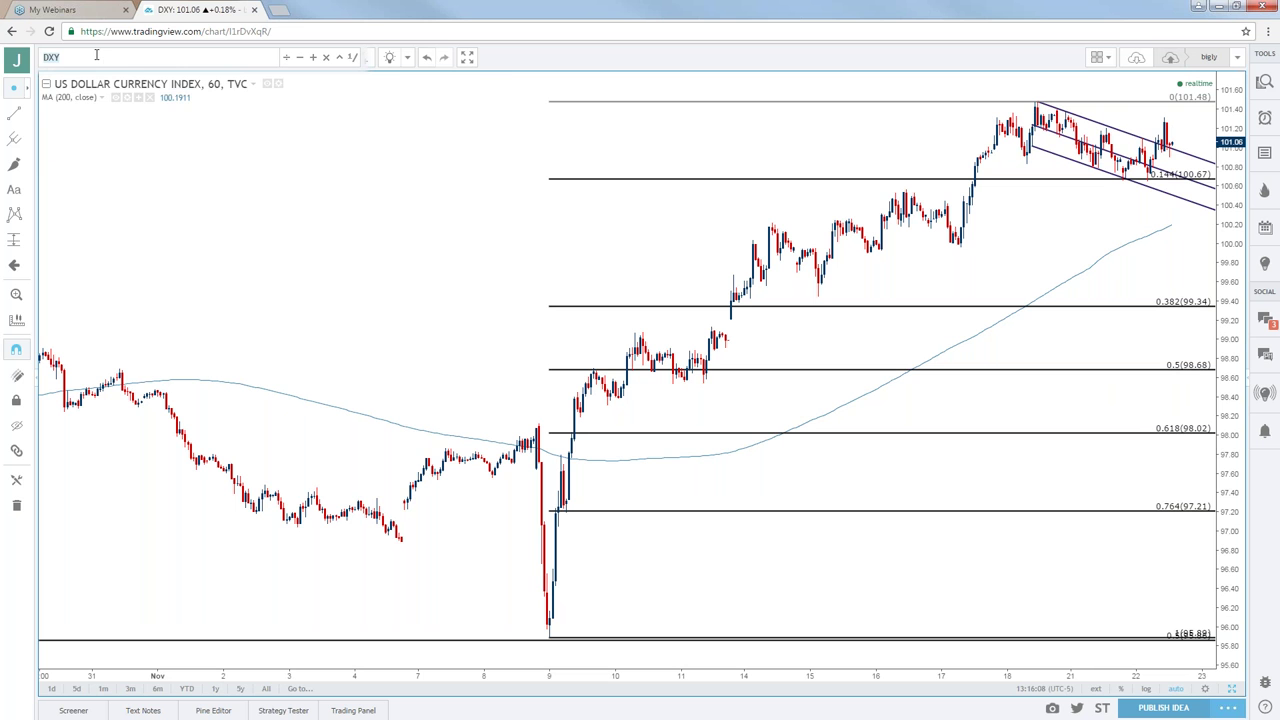
type("SPX500")
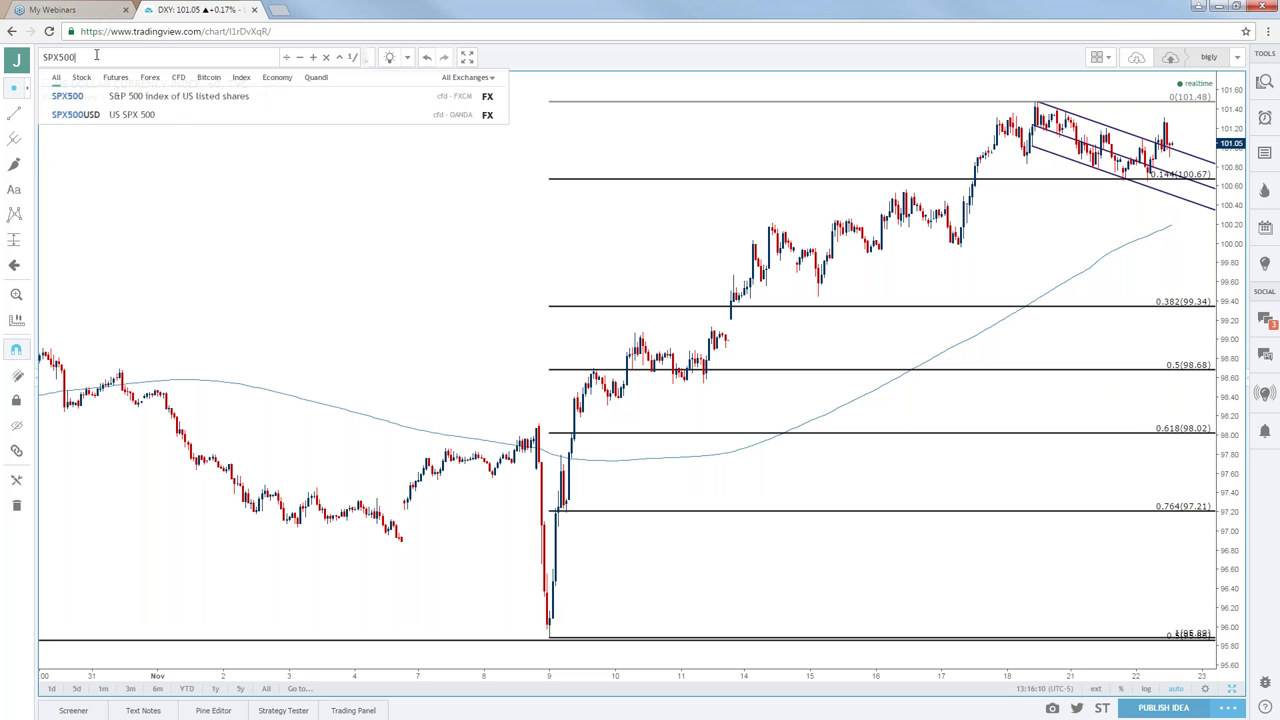
key("Return")
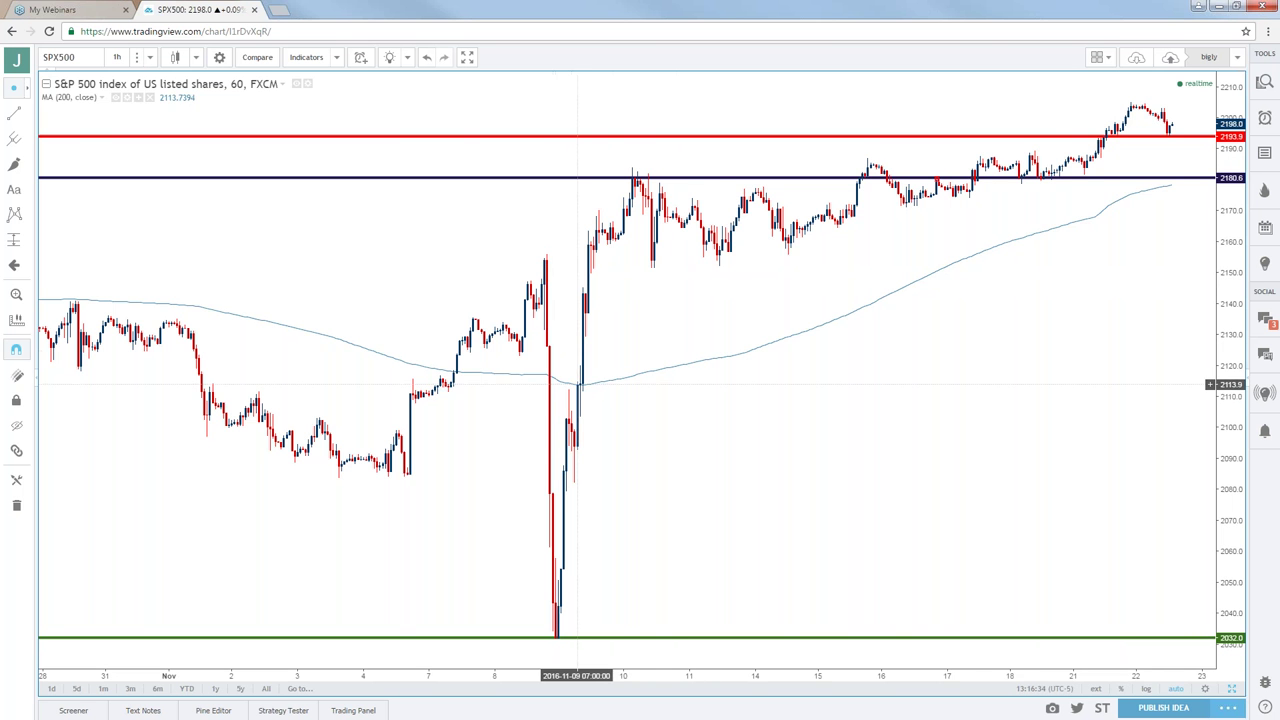
scroll(578, 384, "down", 5)
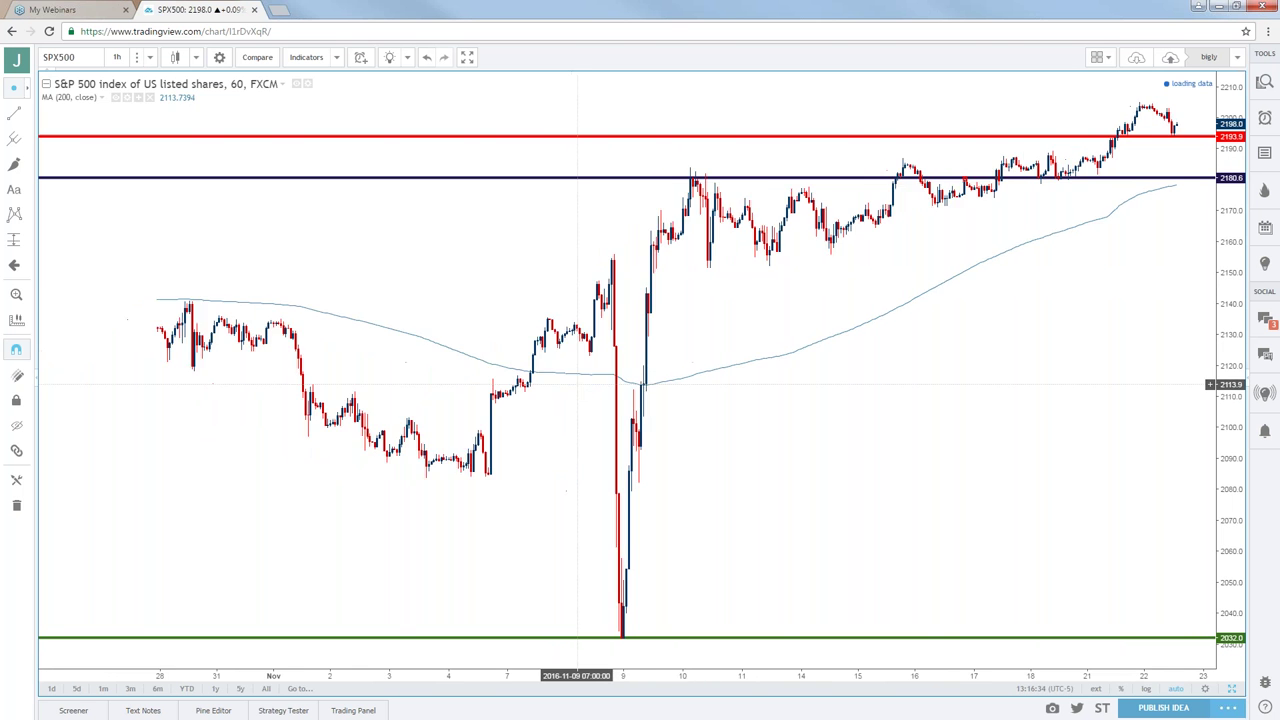
left_click(118, 57)
left_click(130, 284)
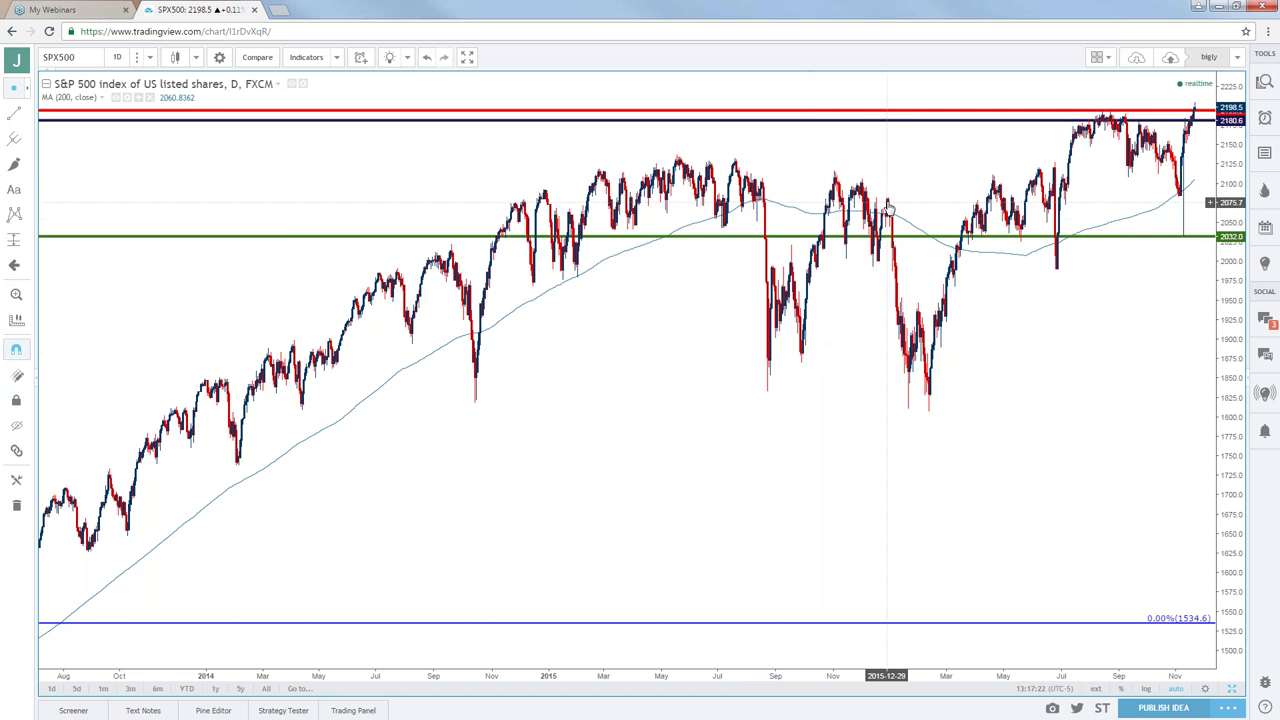
scroll(886, 194, "up", 5)
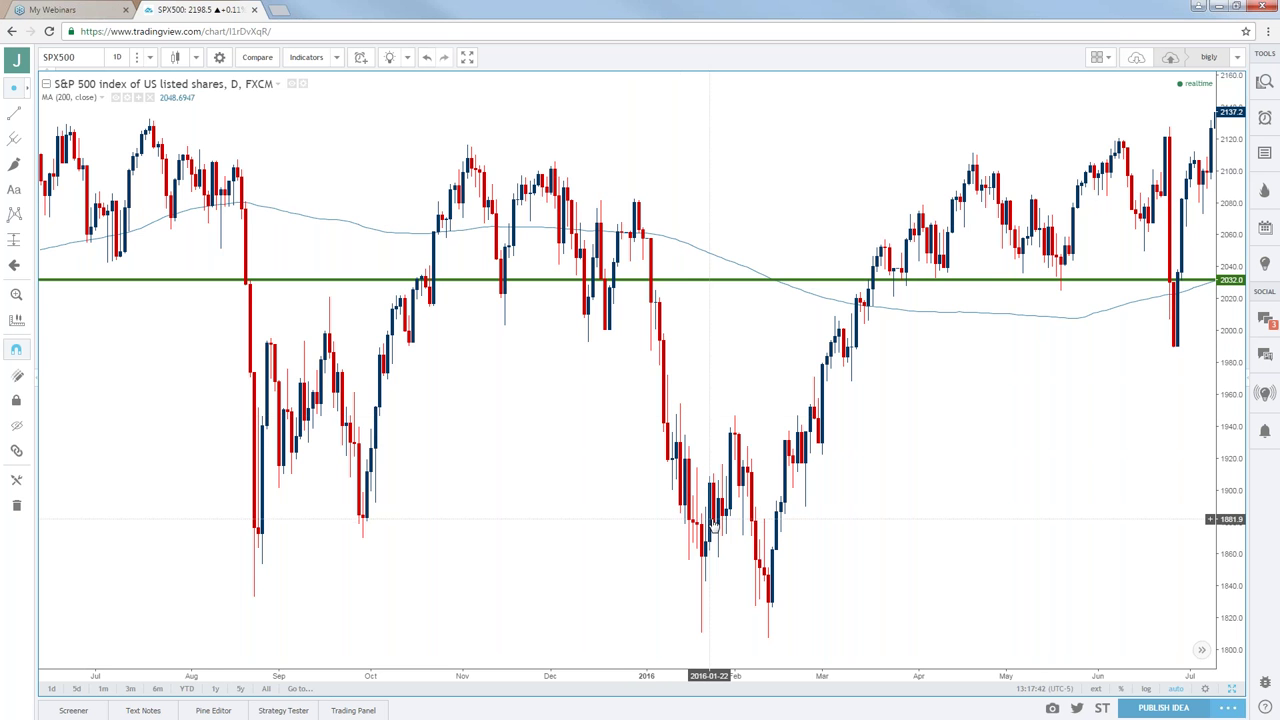
scroll(701, 503, "down", 1)
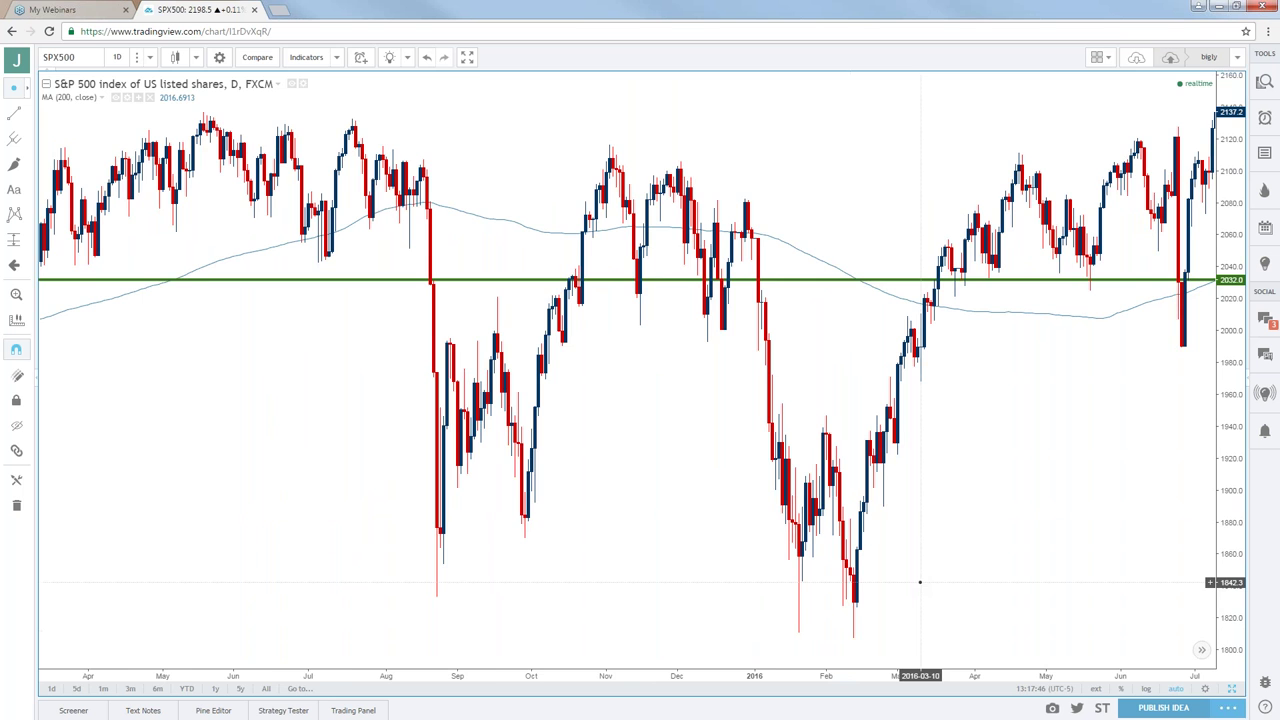
left_click_drag(917, 580, 421, 560)
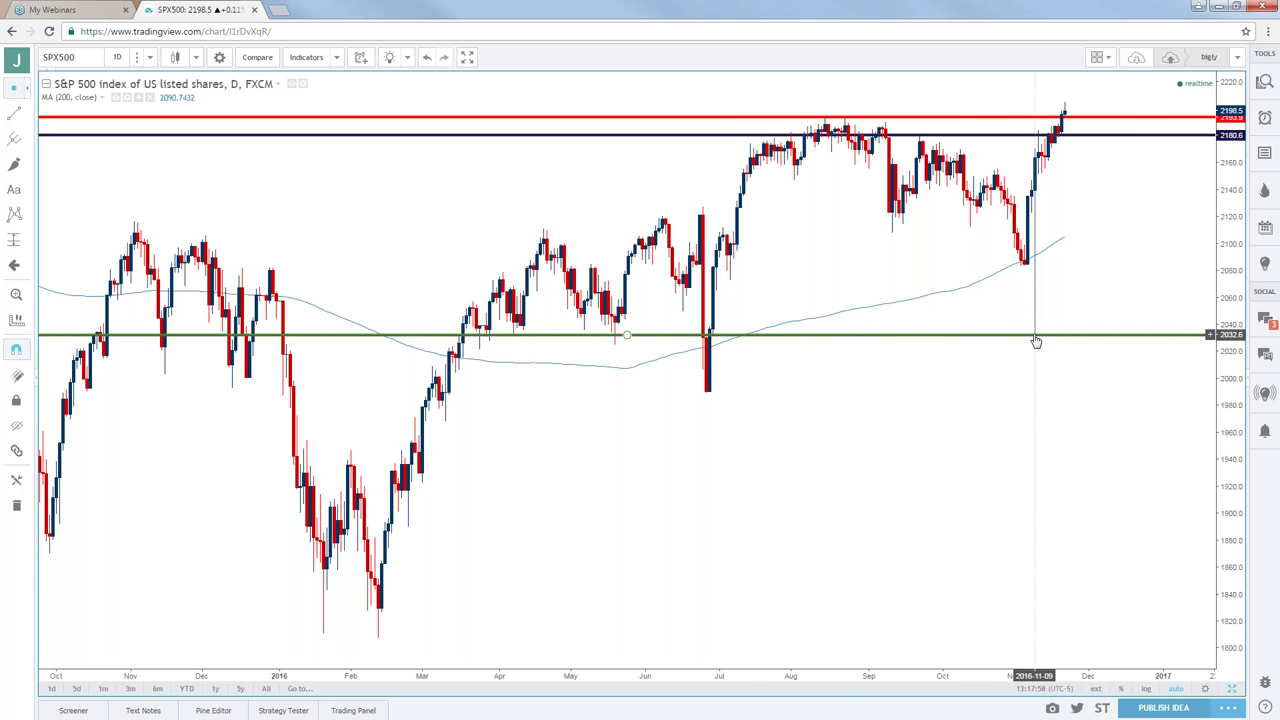
scroll(1036, 341, "down", 6)
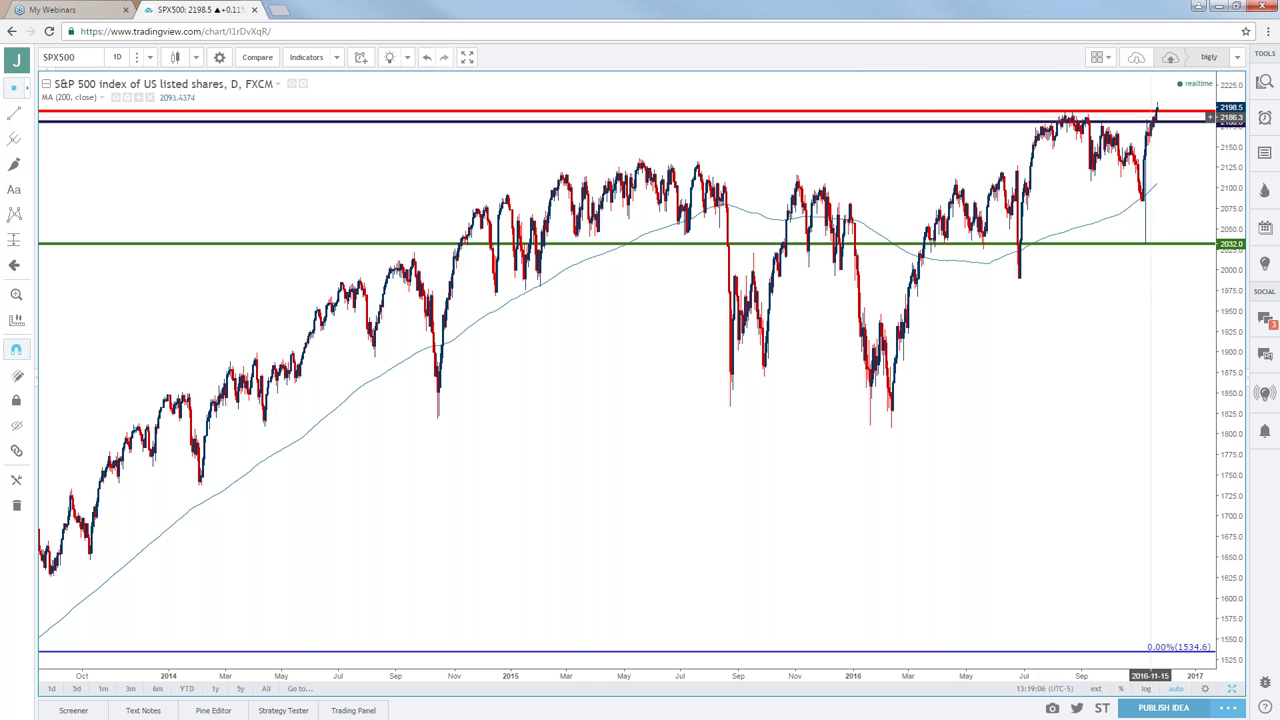
Step: Switch the chart to USDJPY and adjust the zoom level
left_click(102, 64)
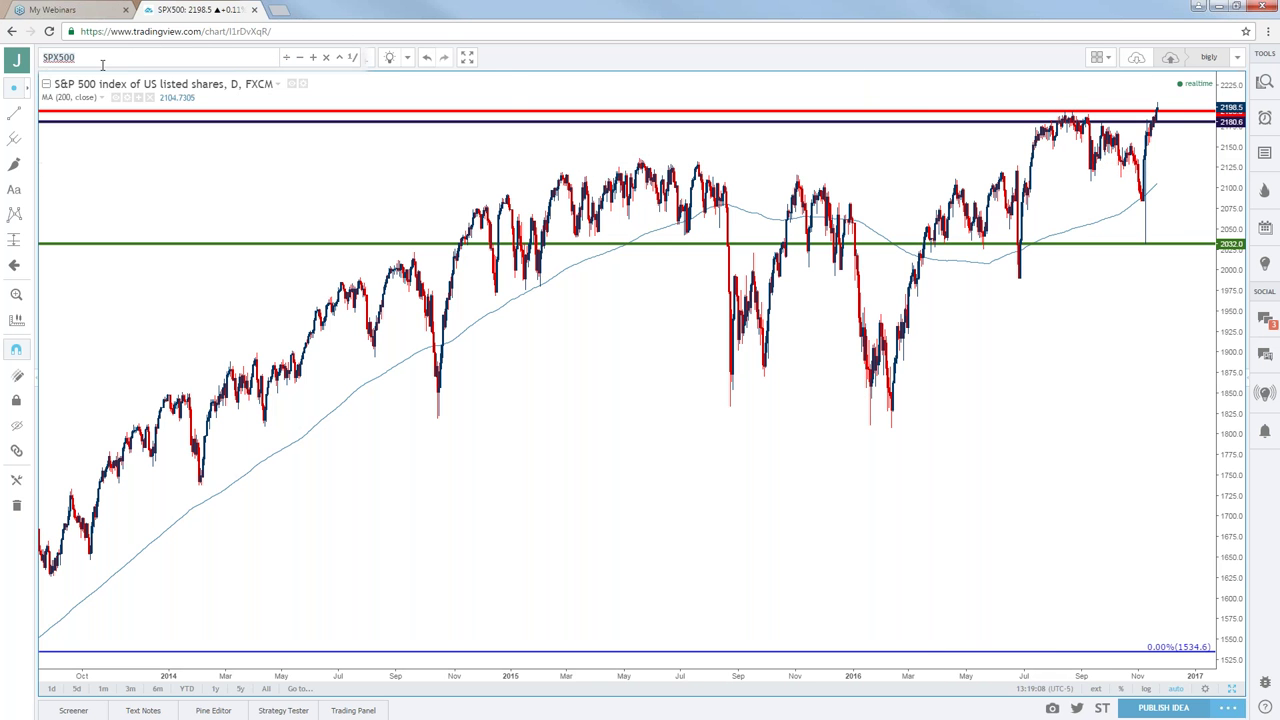
type("USDJPY")
key("Return")
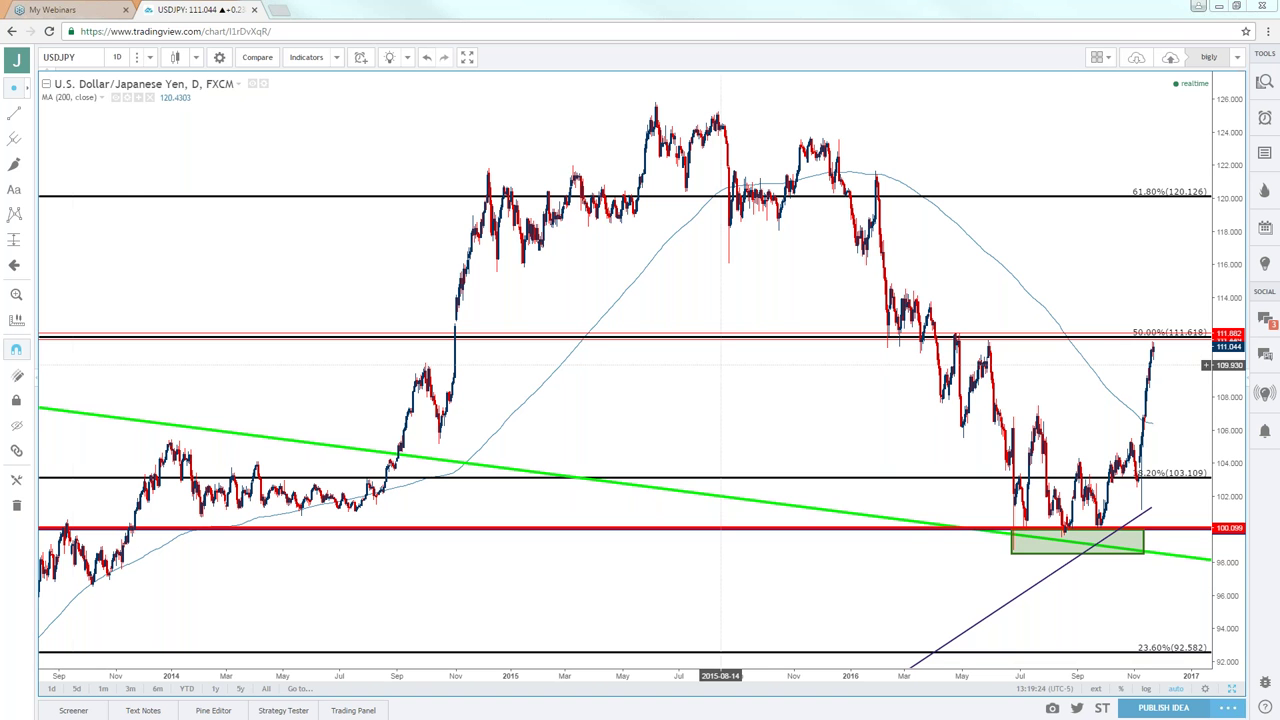
scroll(734, 373, "up", 3)
scroll(734, 373, "up", 1)
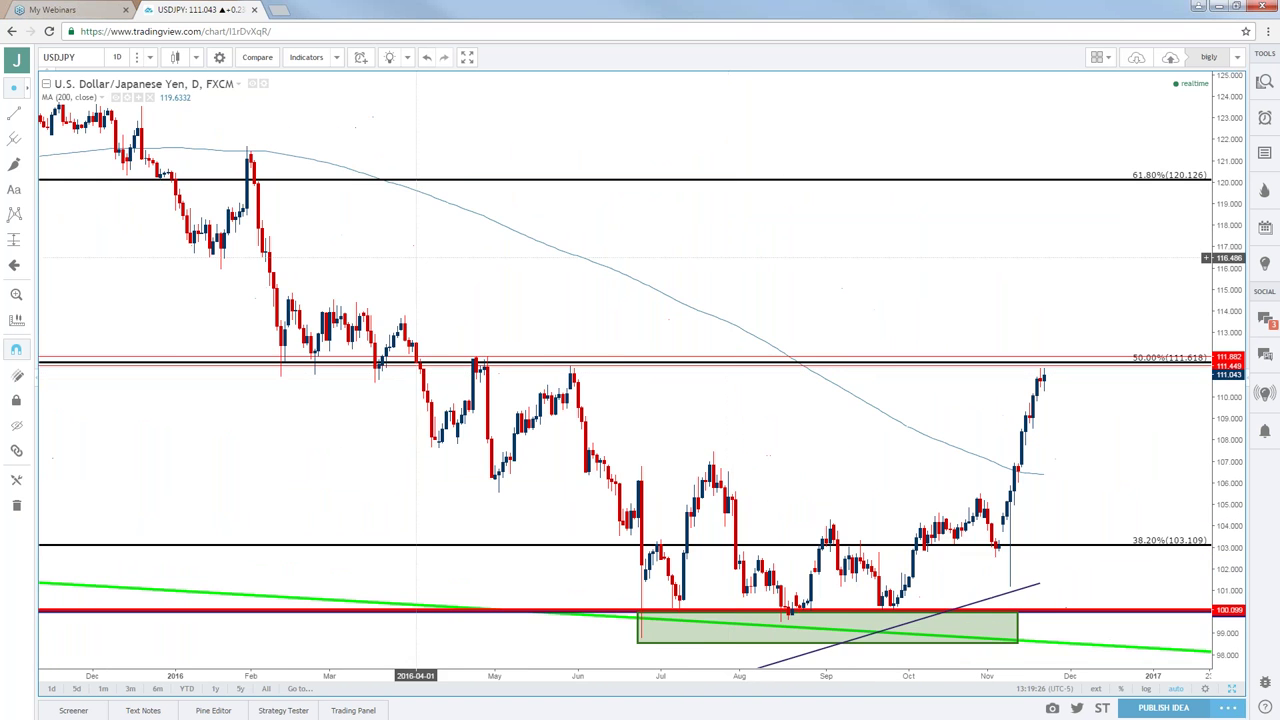
scroll(664, 263, "down", 2)
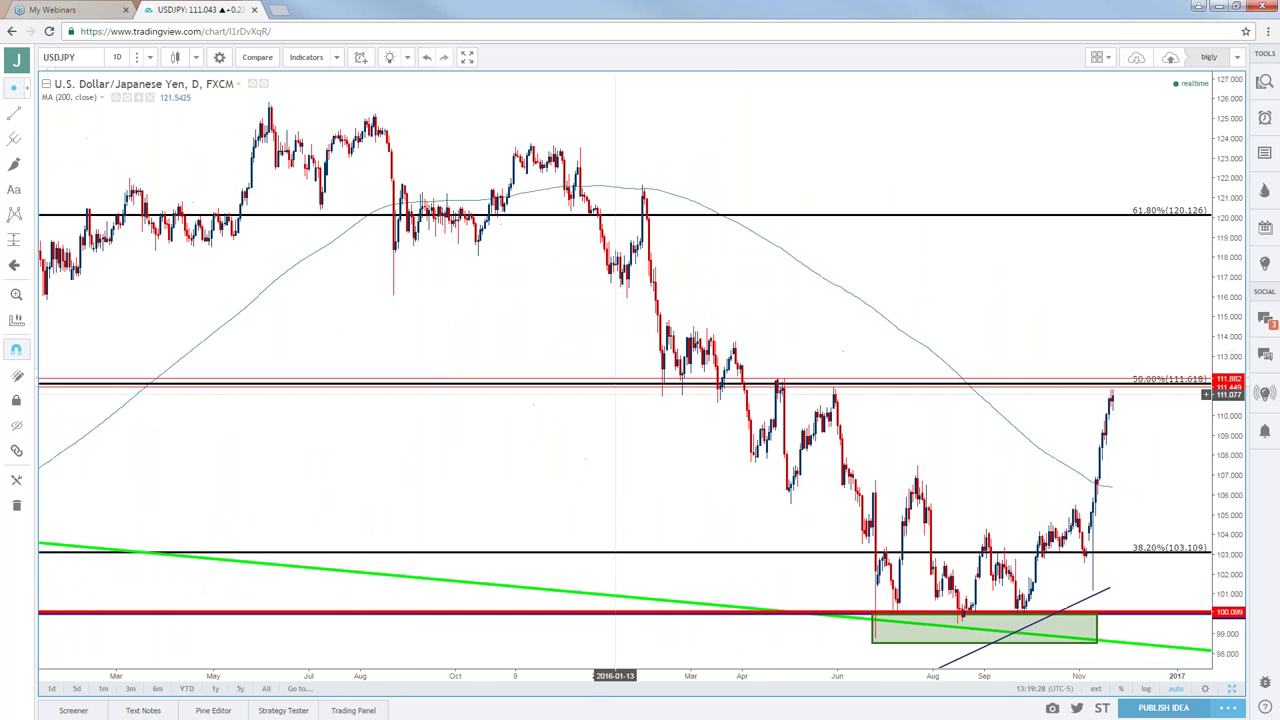
scroll(700, 426, "down", 2)
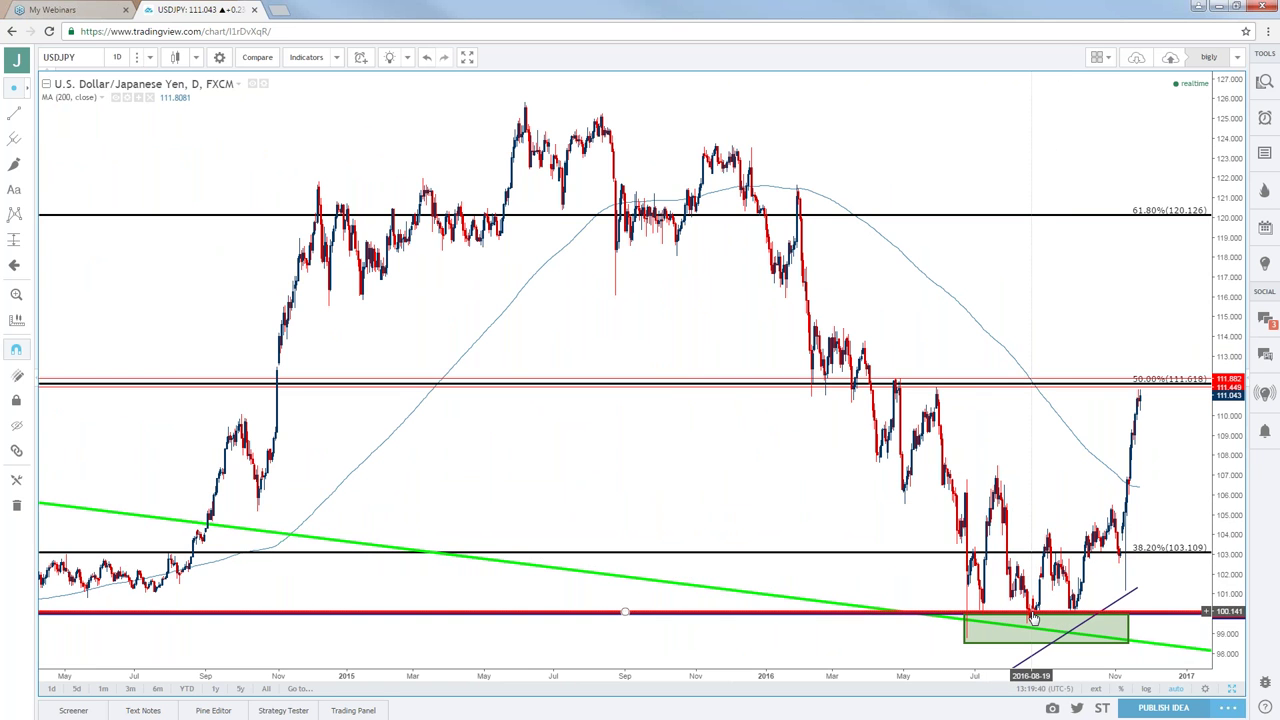
Step: Raise the red horizontal support line to 100.099
left_click_drag(1055, 619, 1072, 616)
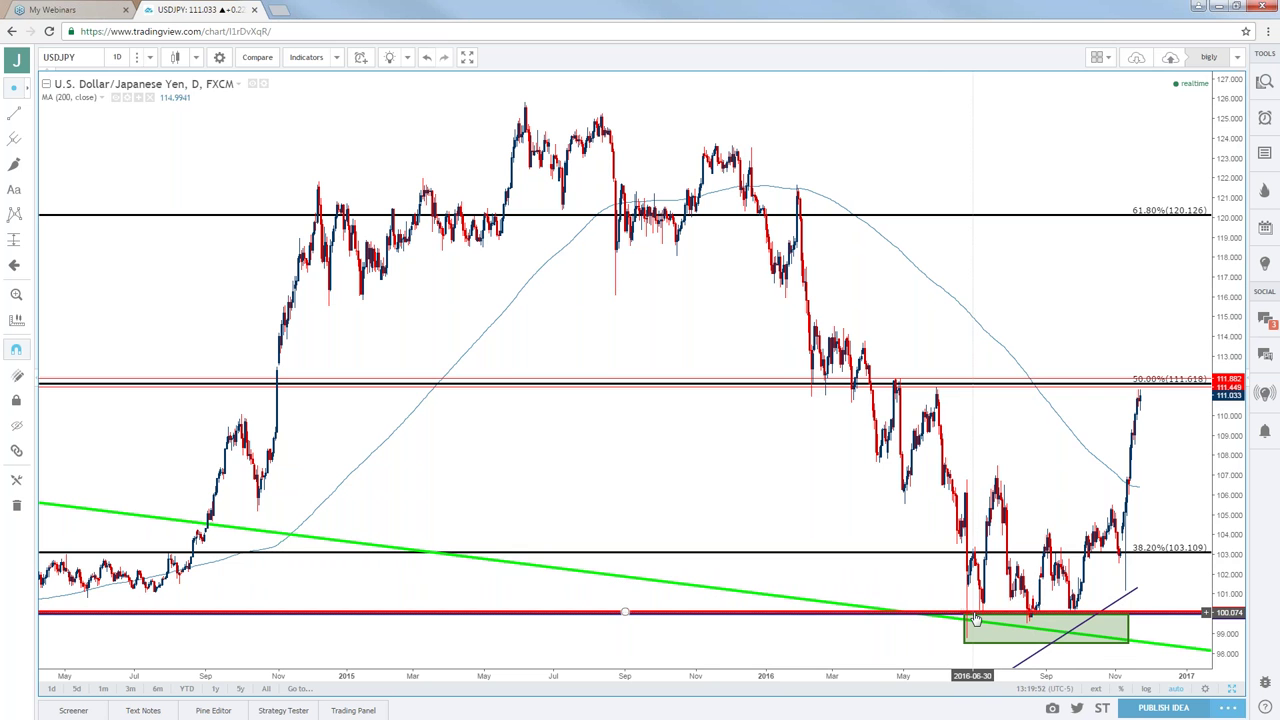
left_click_drag(976, 619, 977, 618)
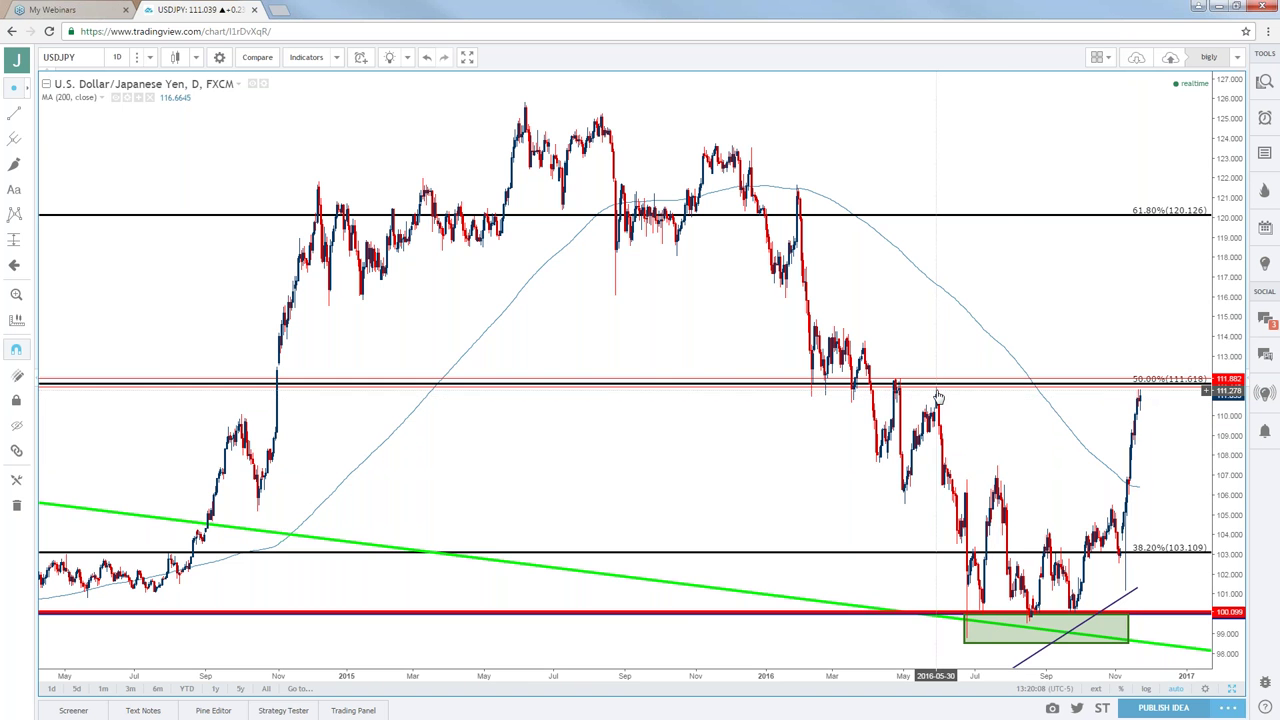
scroll(938, 396, "up", 4)
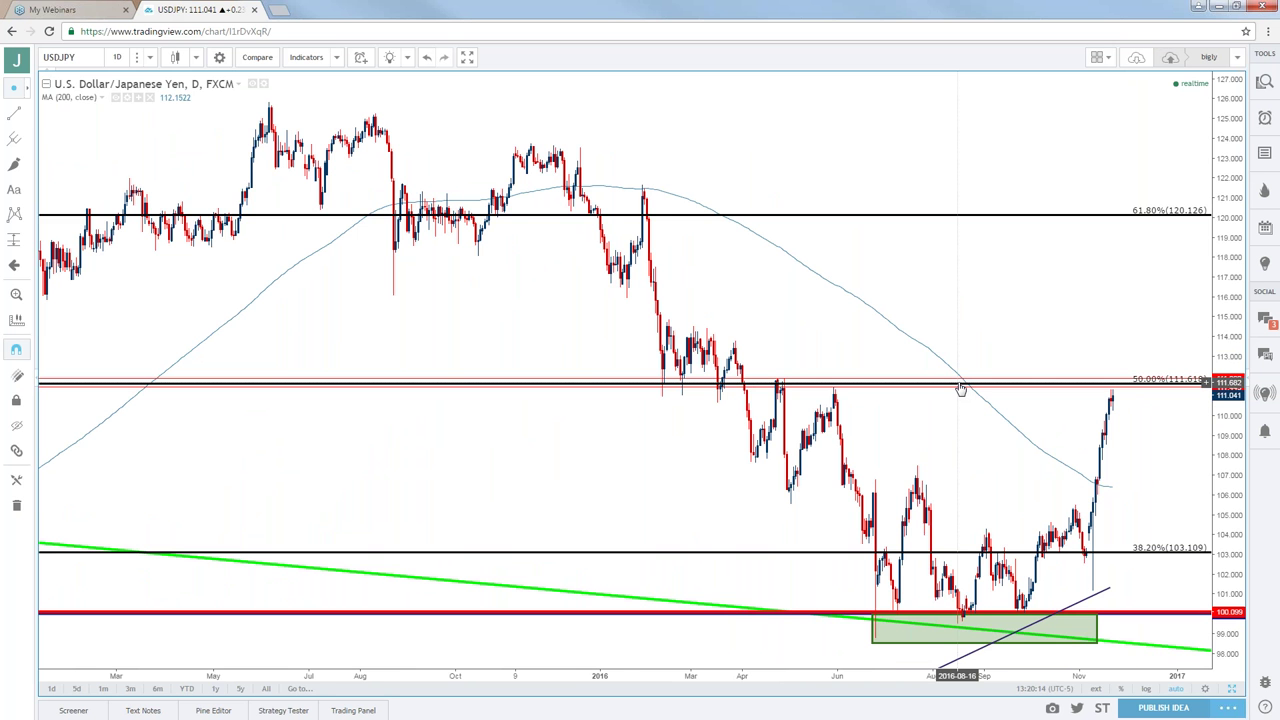
scroll(960, 390, "down", 8)
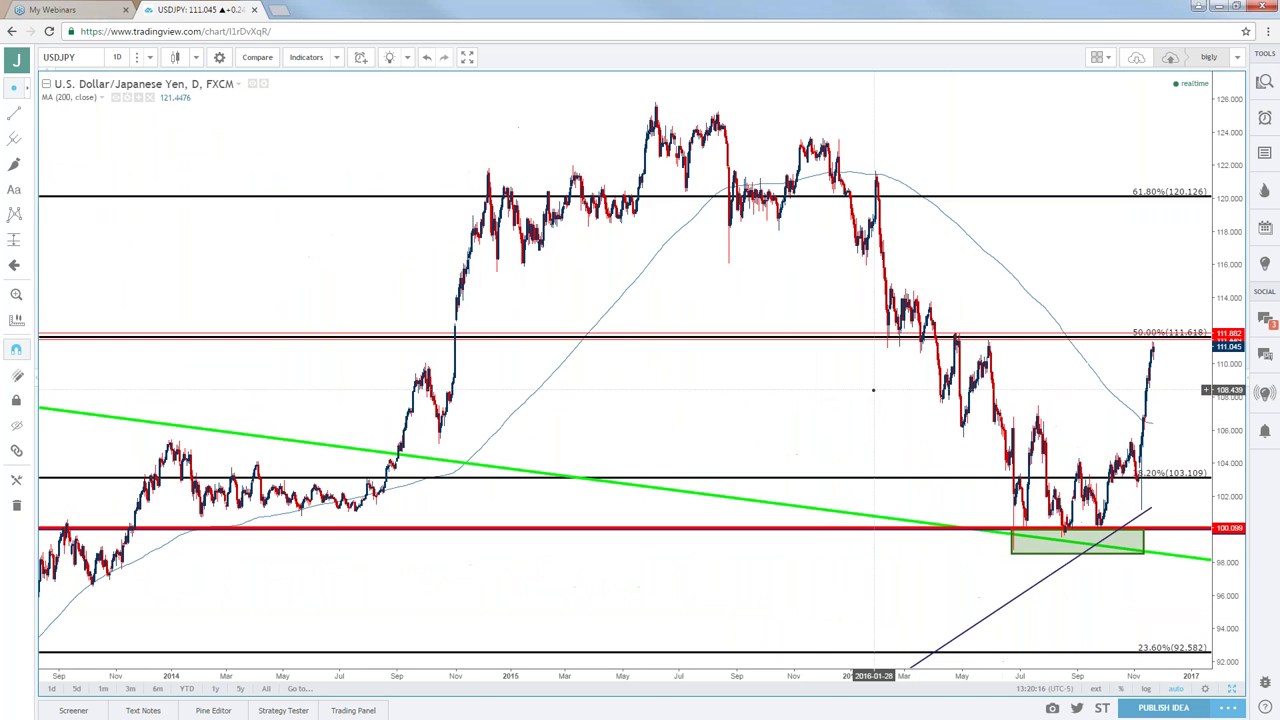
left_click(117, 57)
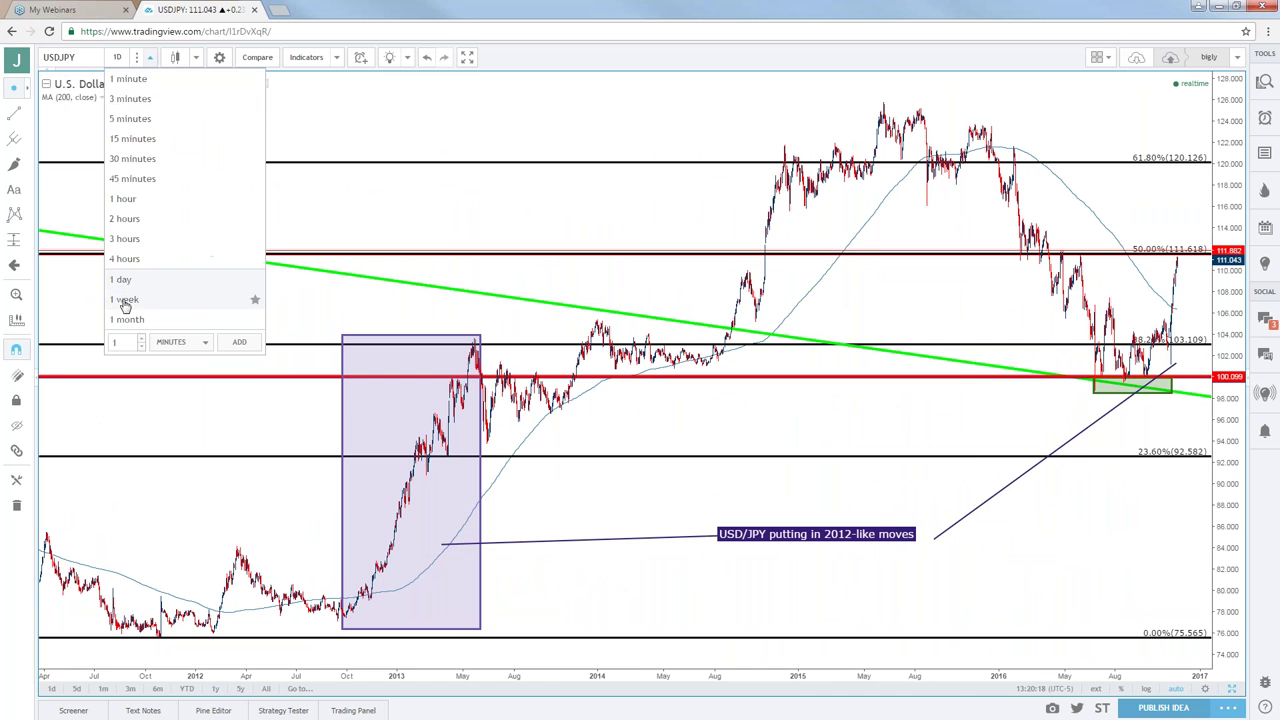
left_click(127, 319)
scroll(294, 343, "down", 6)
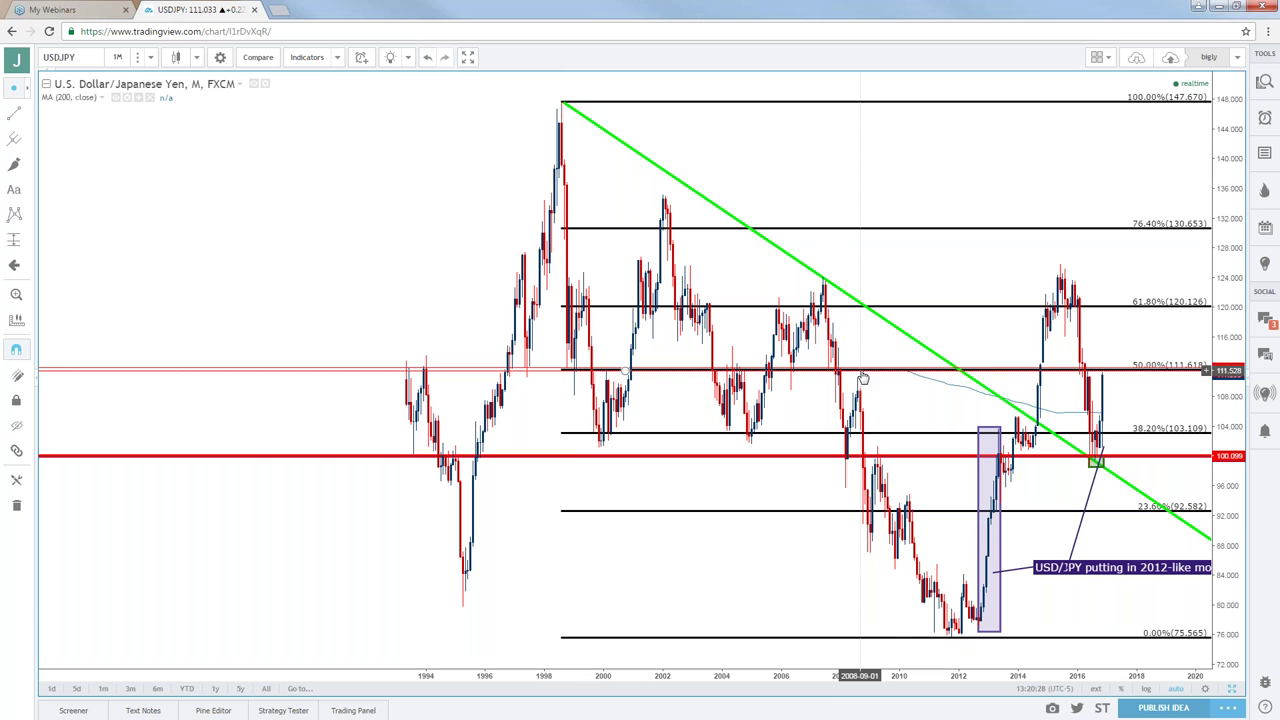
left_click(150, 57)
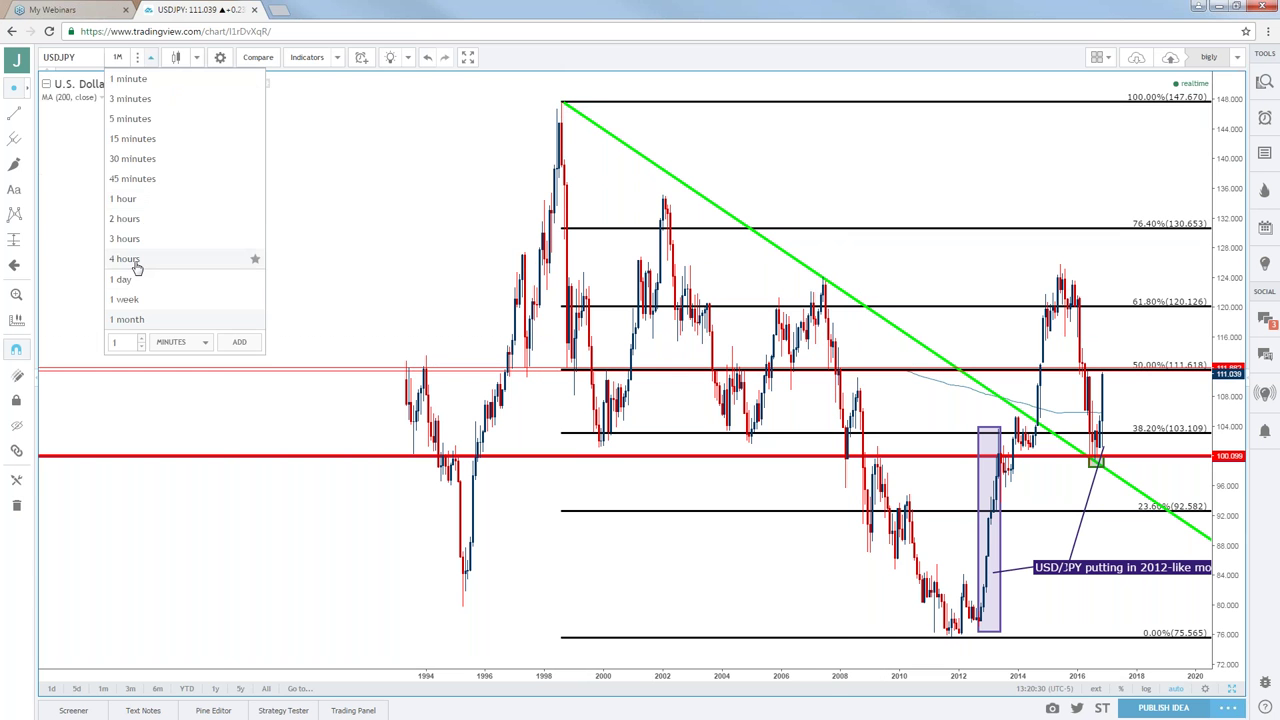
left_click(128, 279)
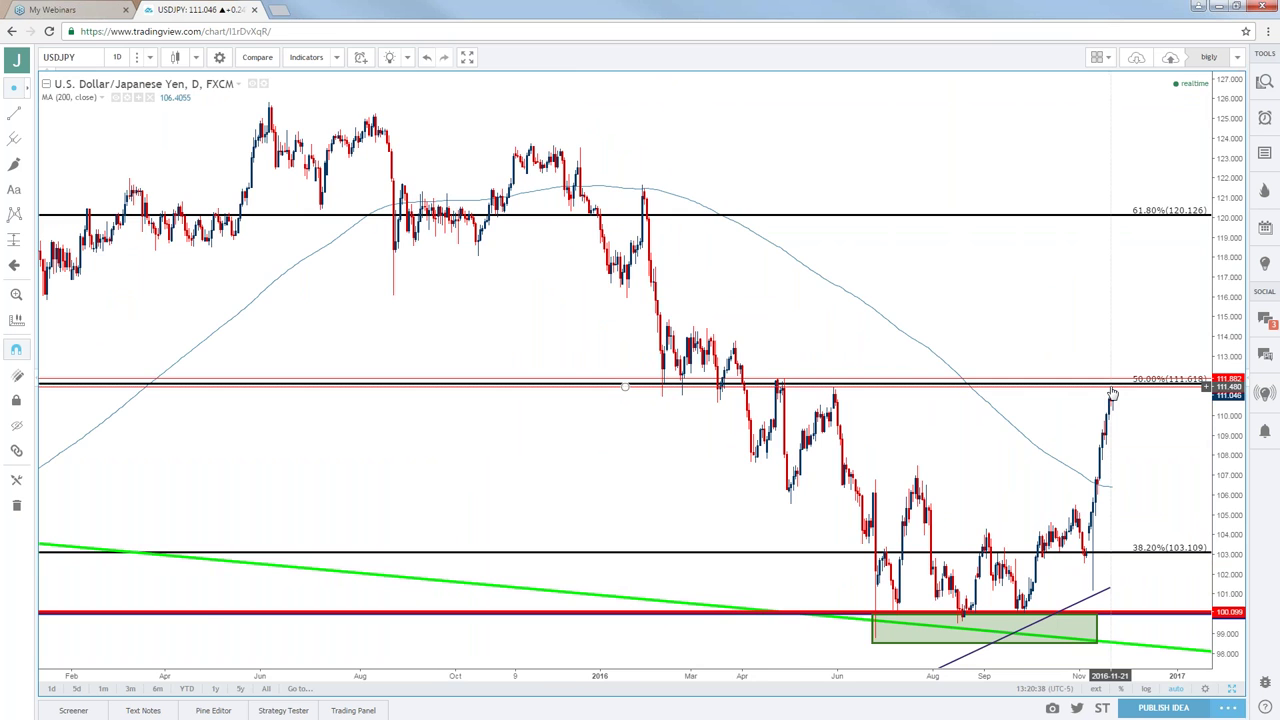
scroll(1110, 392, "up", 3)
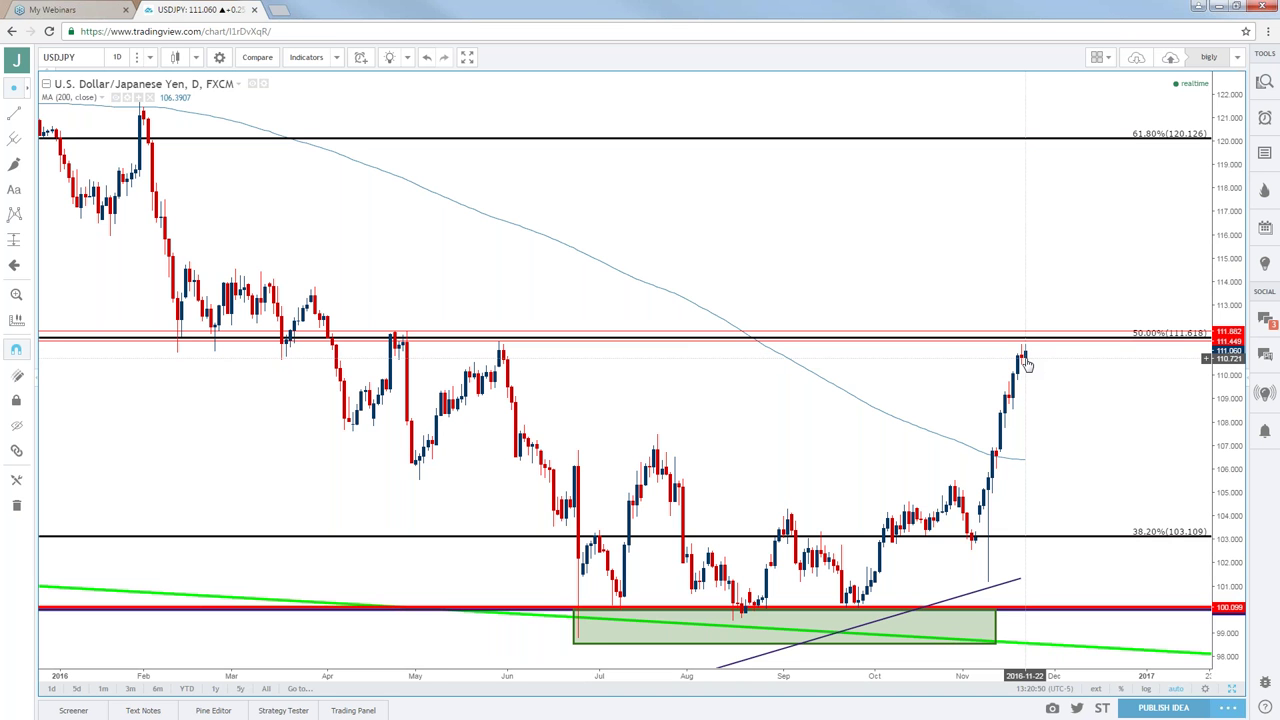
scroll(1027, 365, "up", 4)
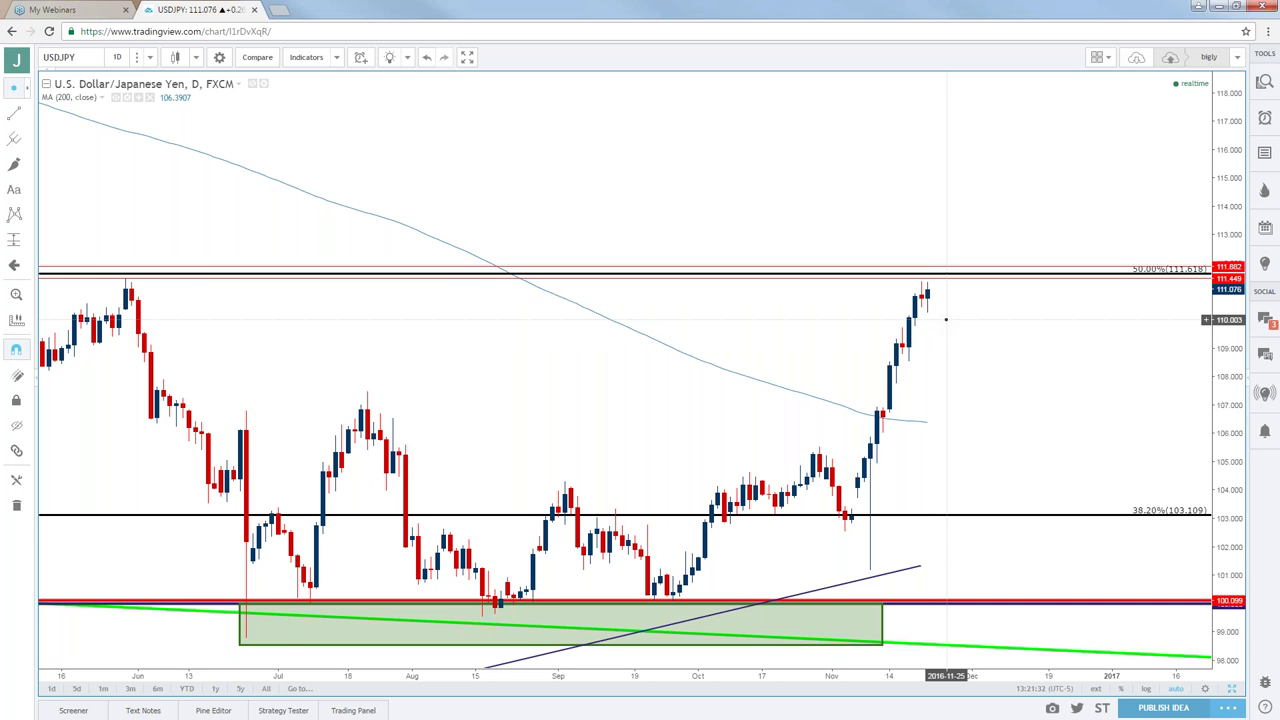
Step: Change the USDJPY chart interval to 4-hour candles and review recent price action
left_click(116, 62)
left_click(220, 257)
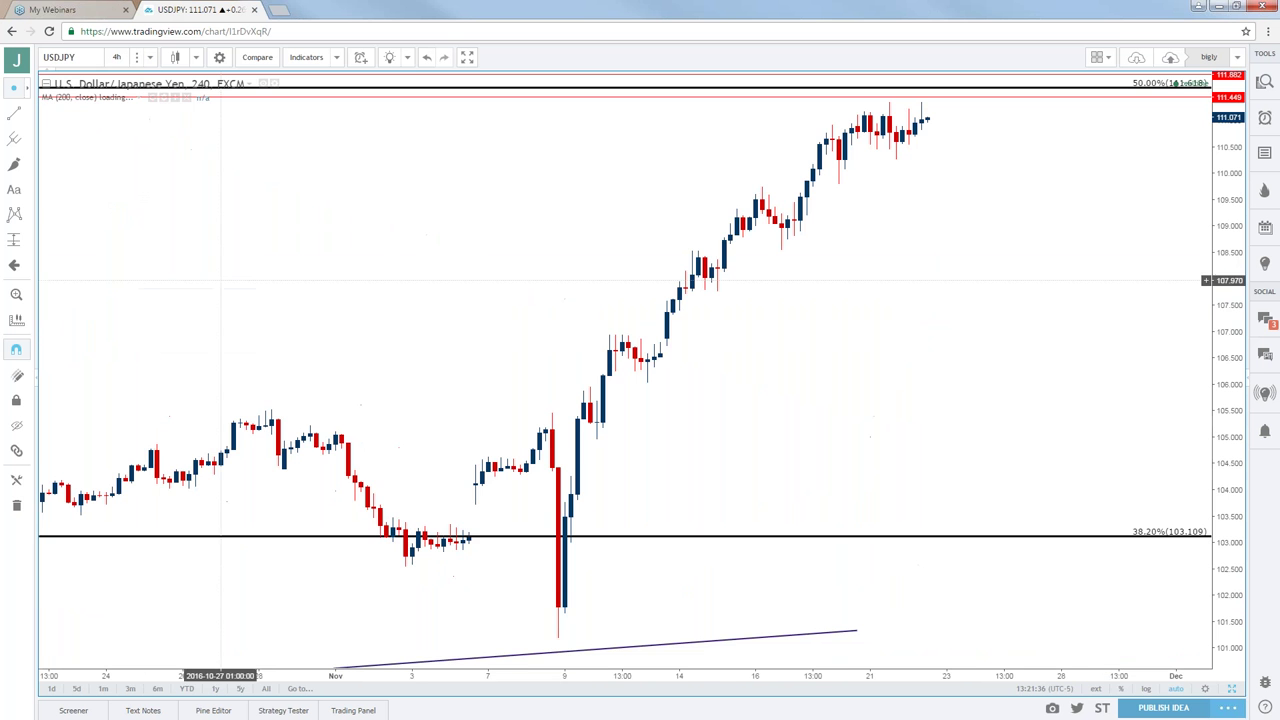
scroll(540, 312, "down", 1)
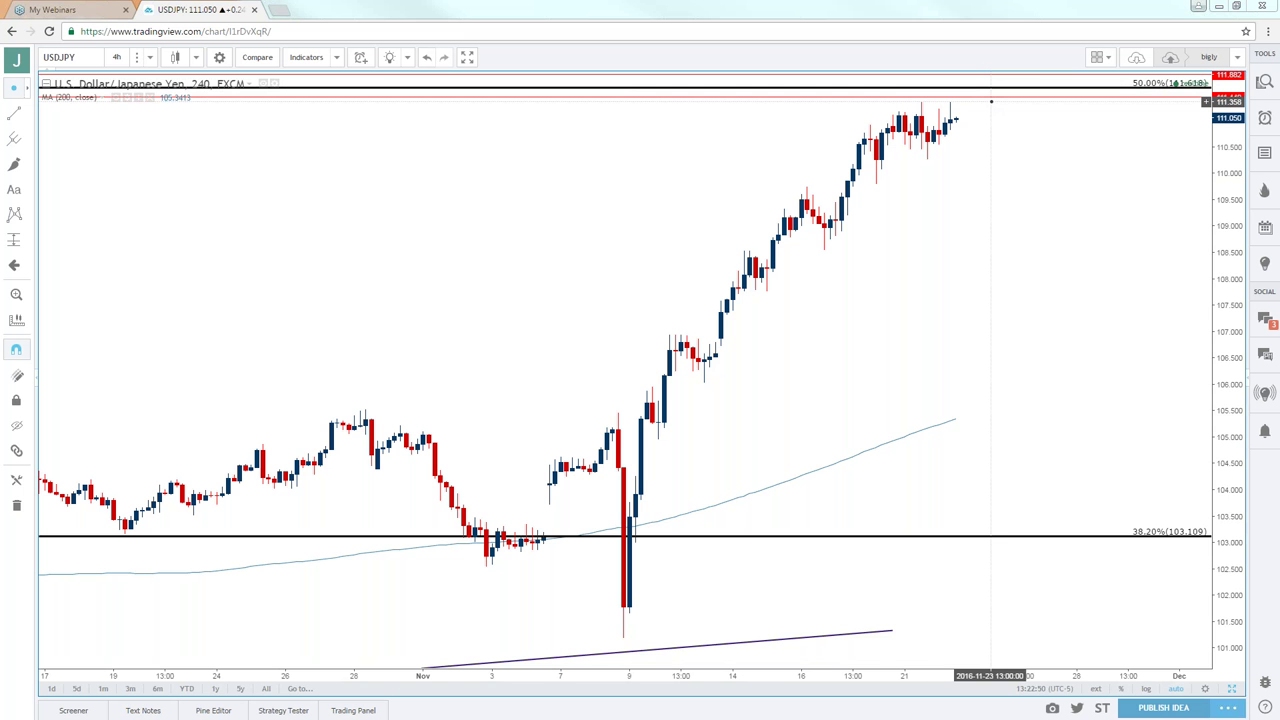
scroll(806, 270, "down", 5)
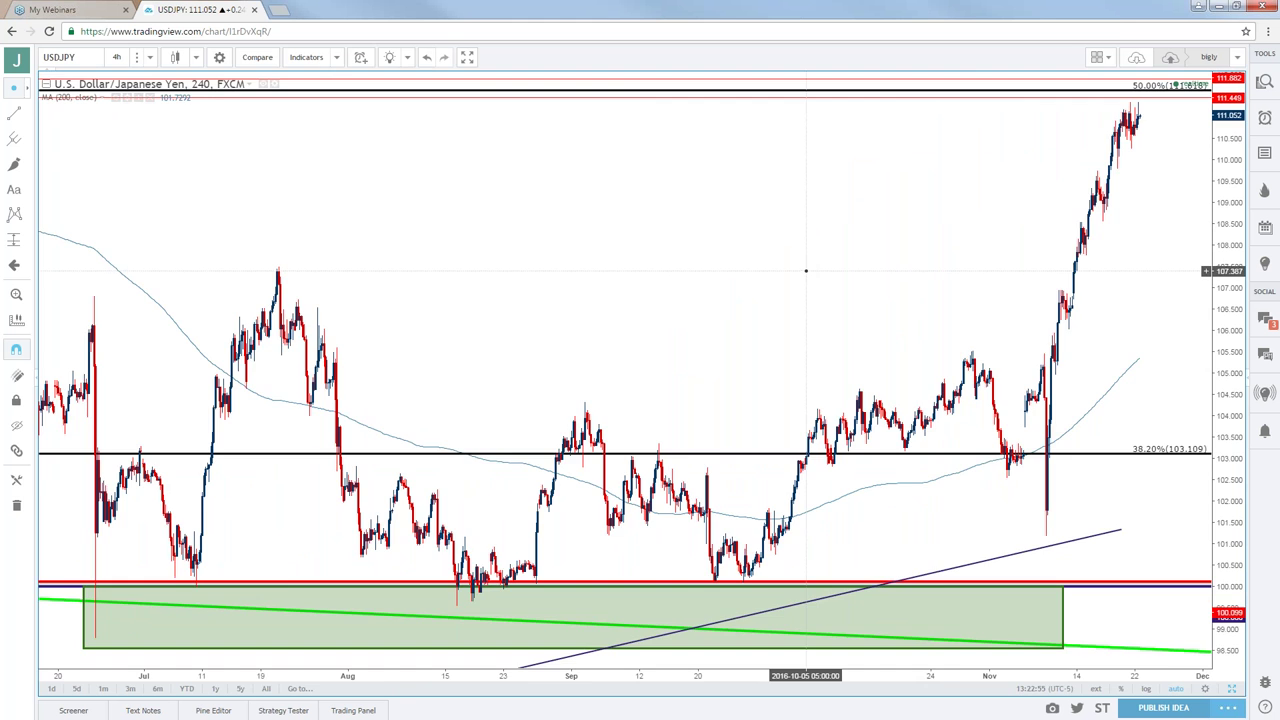
scroll(806, 270, "up", 5)
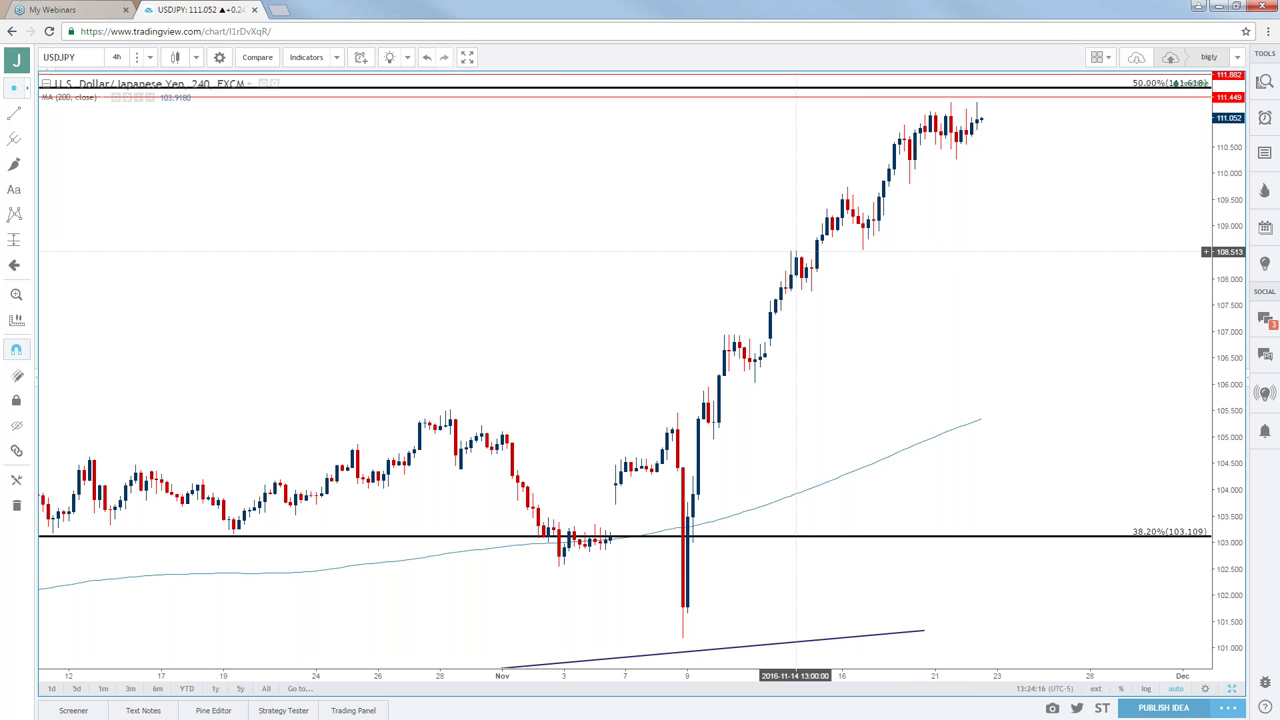
Step: Select the Horizontal Line tool from the line drawing tools list
left_click(18, 115)
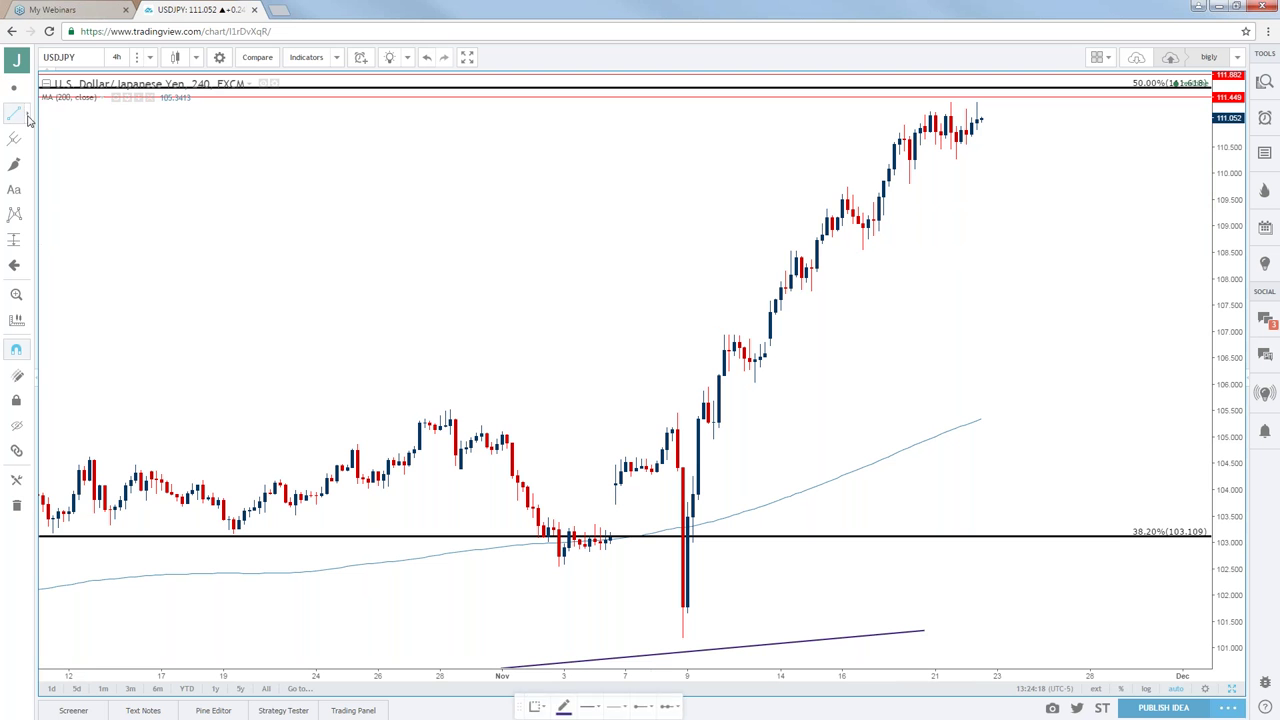
left_click(28, 117)
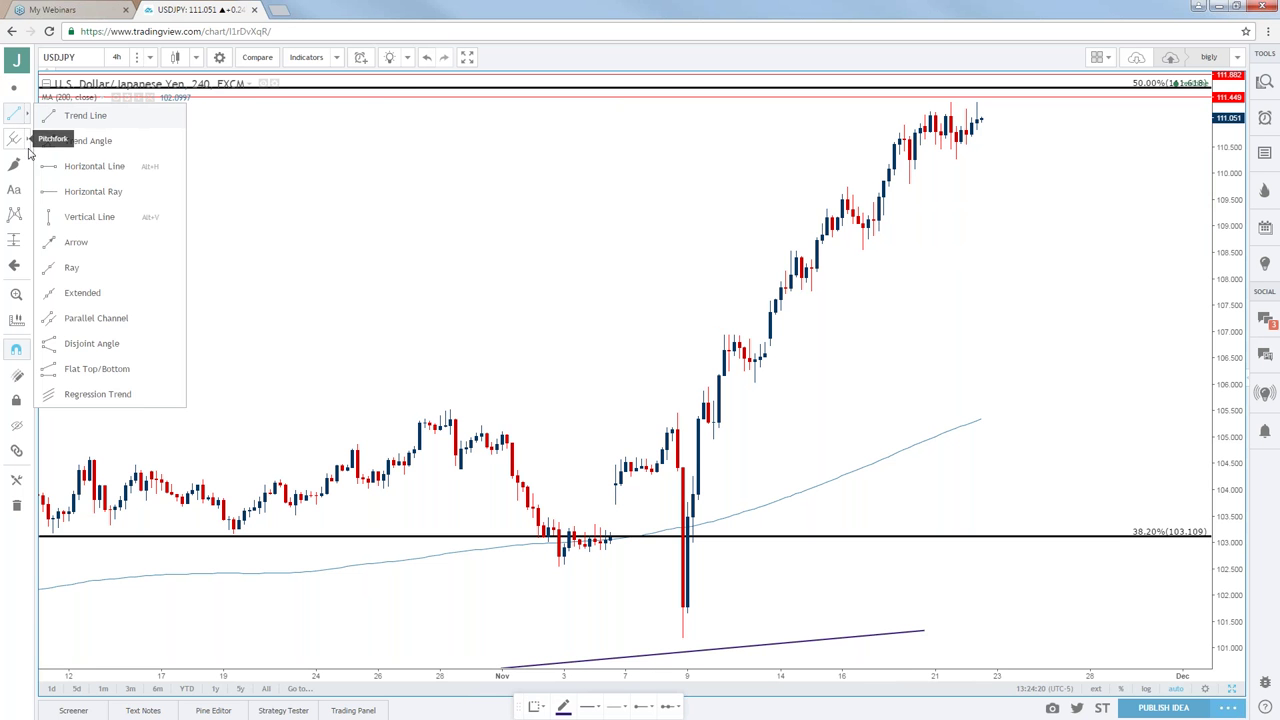
left_click(55, 168)
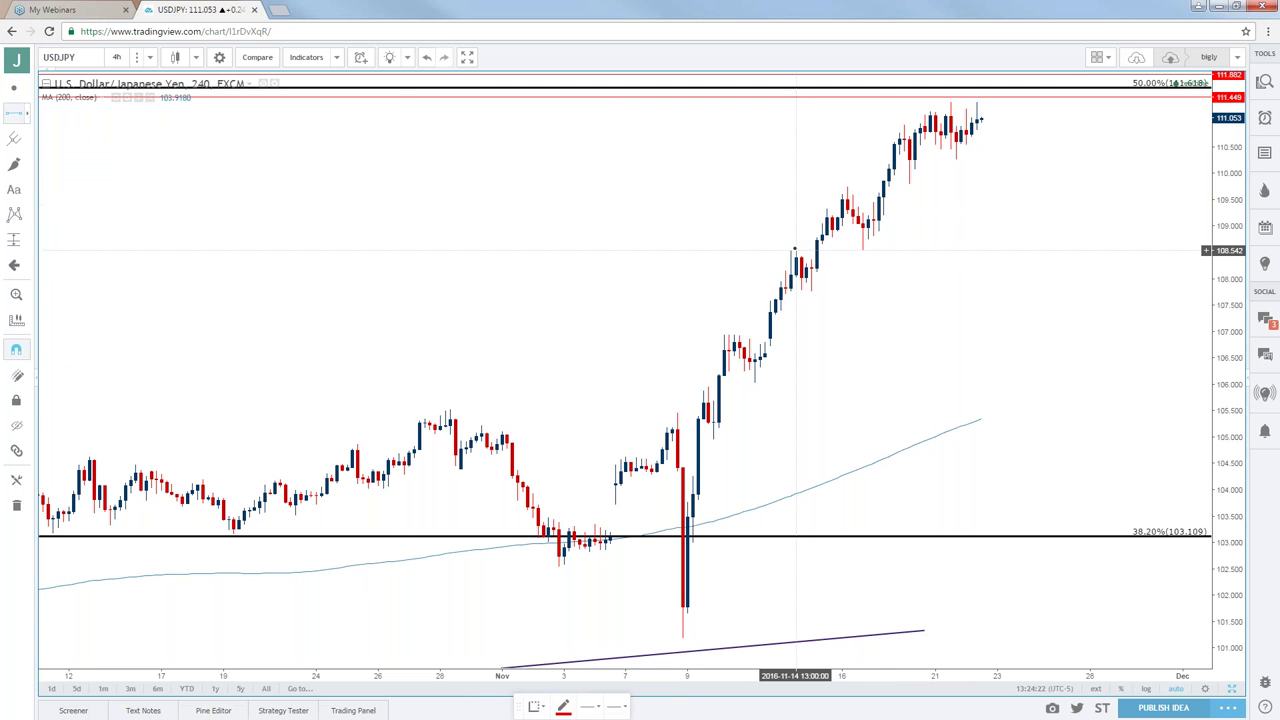
Step: Place red horizontal levels at 108.539 near the swing low and at 109.617
left_click(795, 250)
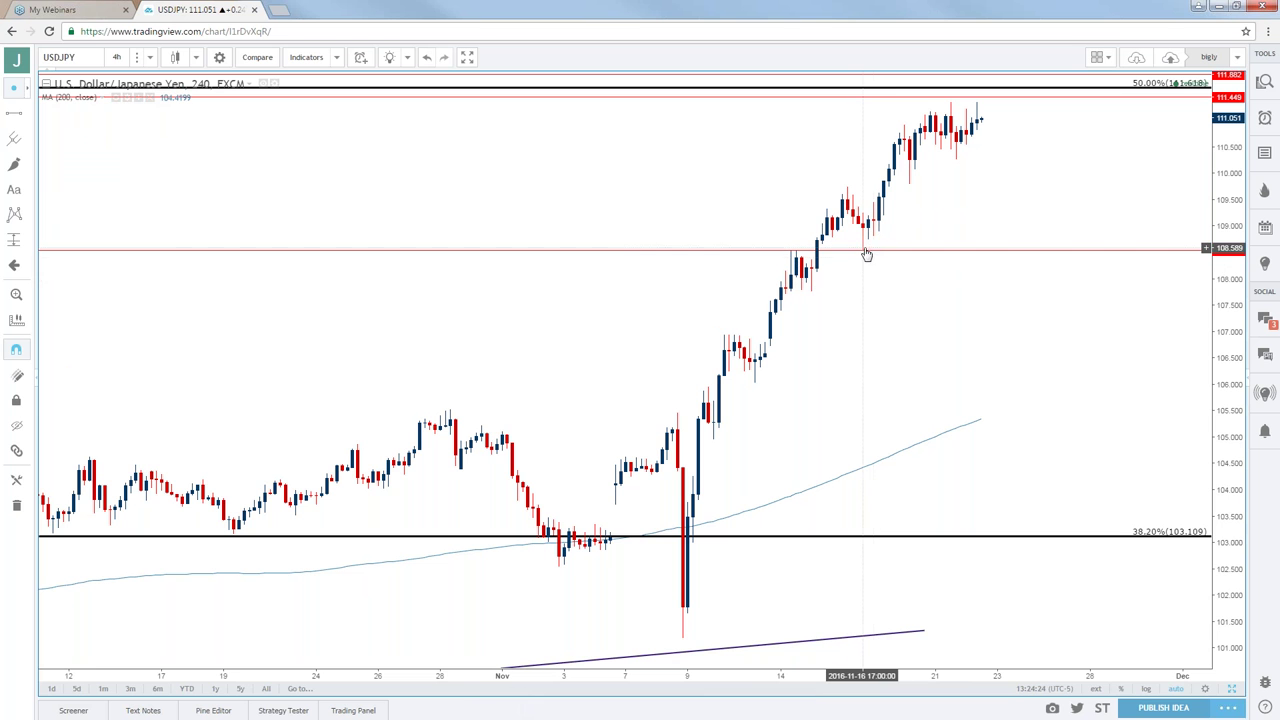
left_click_drag(866, 254, 864, 256)
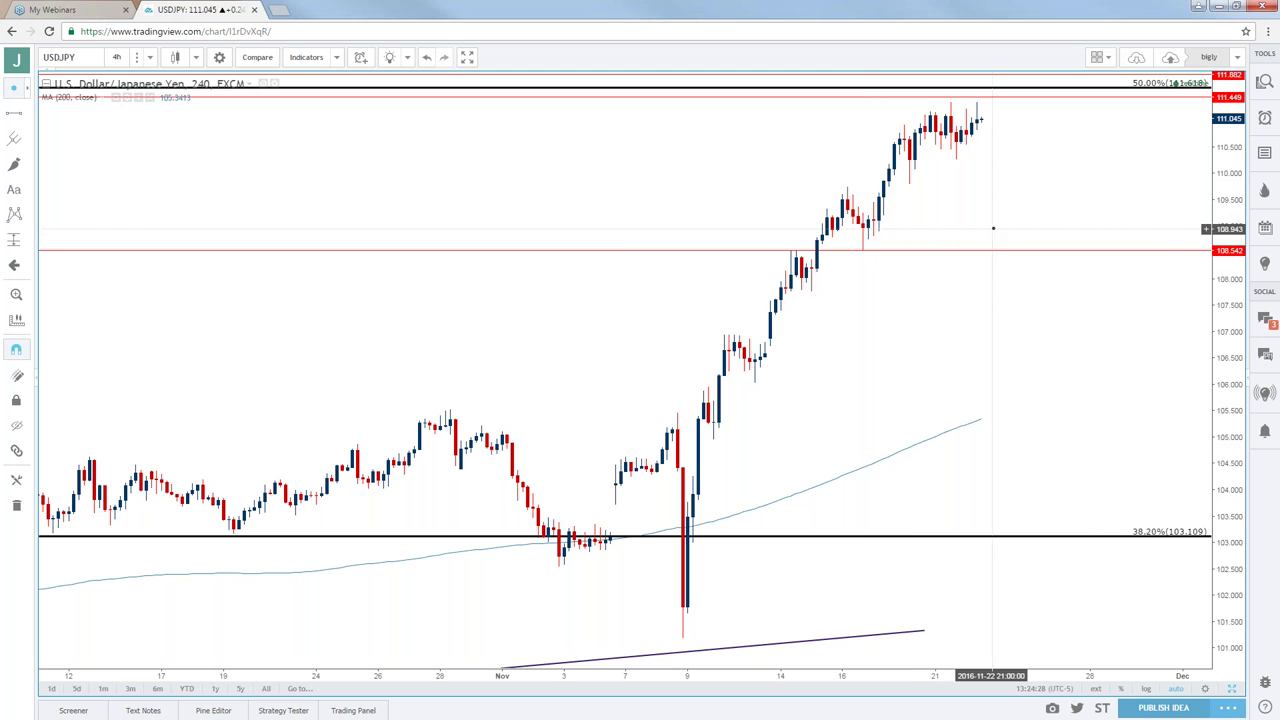
left_click_drag(998, 252, 1000, 251)
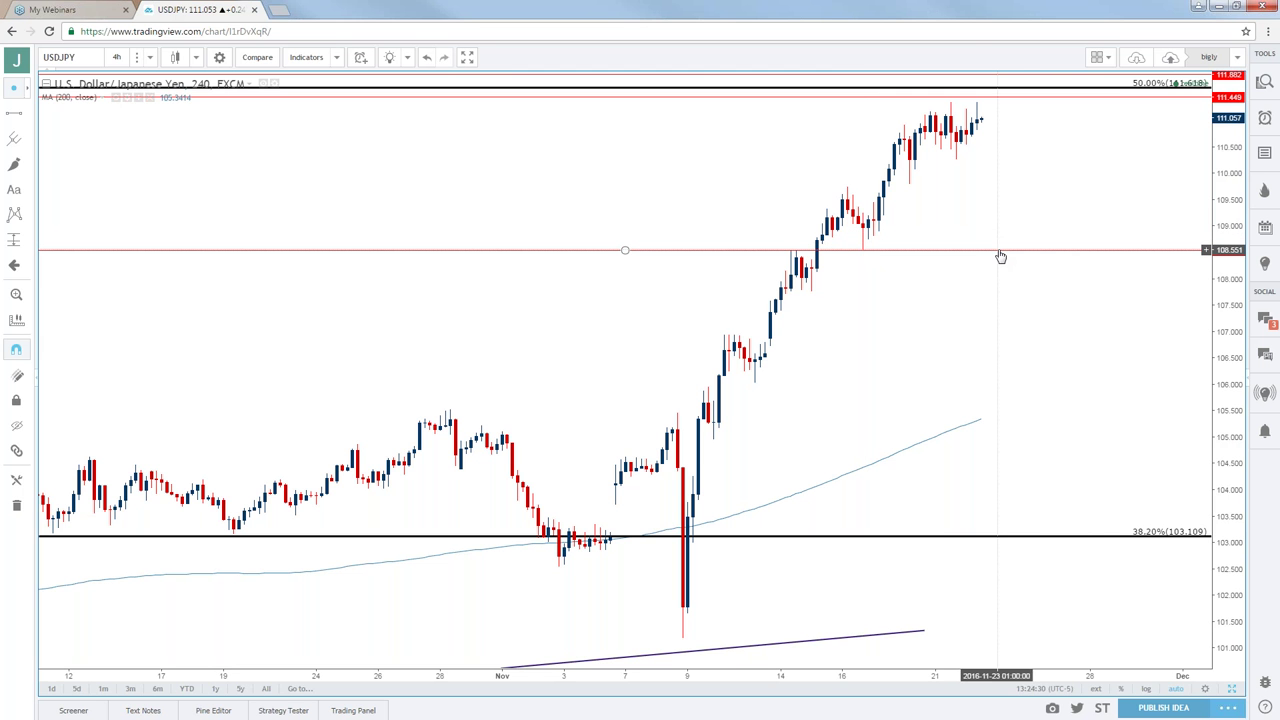
mouse_move(629, 254)
left_mouse_down()
mouse_move(680, 271)
mouse_move(687, 250)
left_mouse_up()
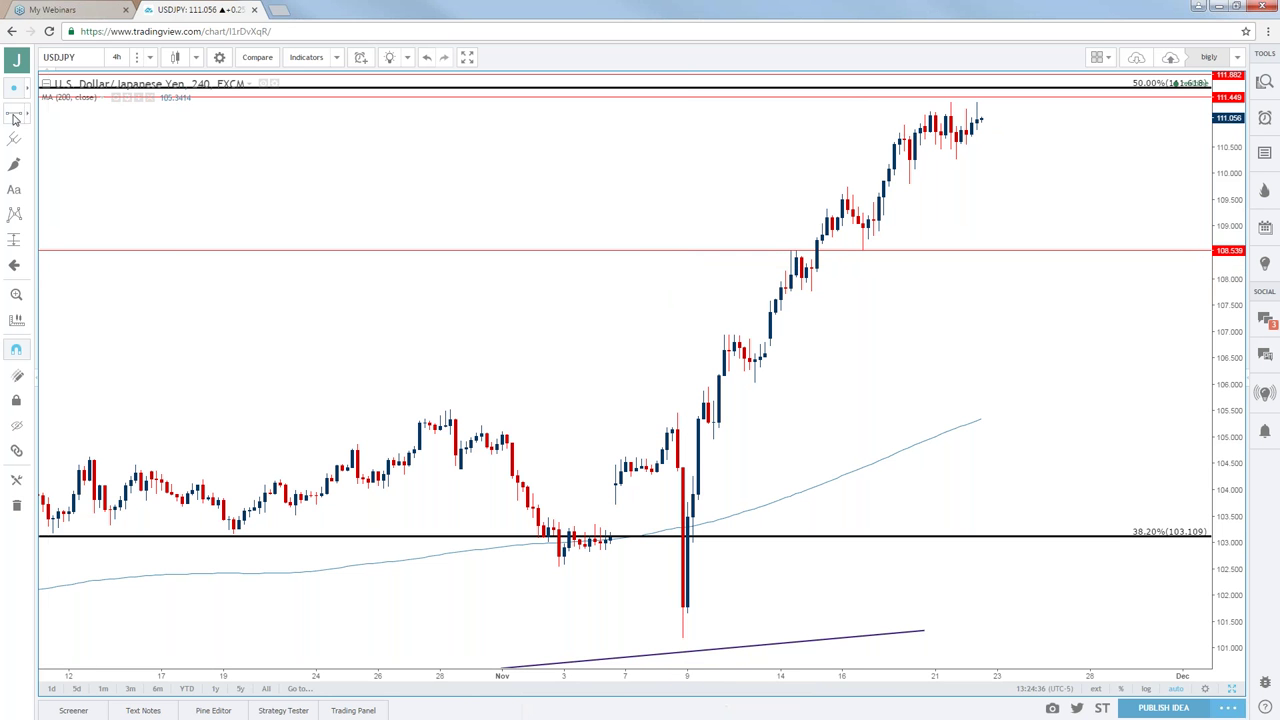
left_click(125, 150)
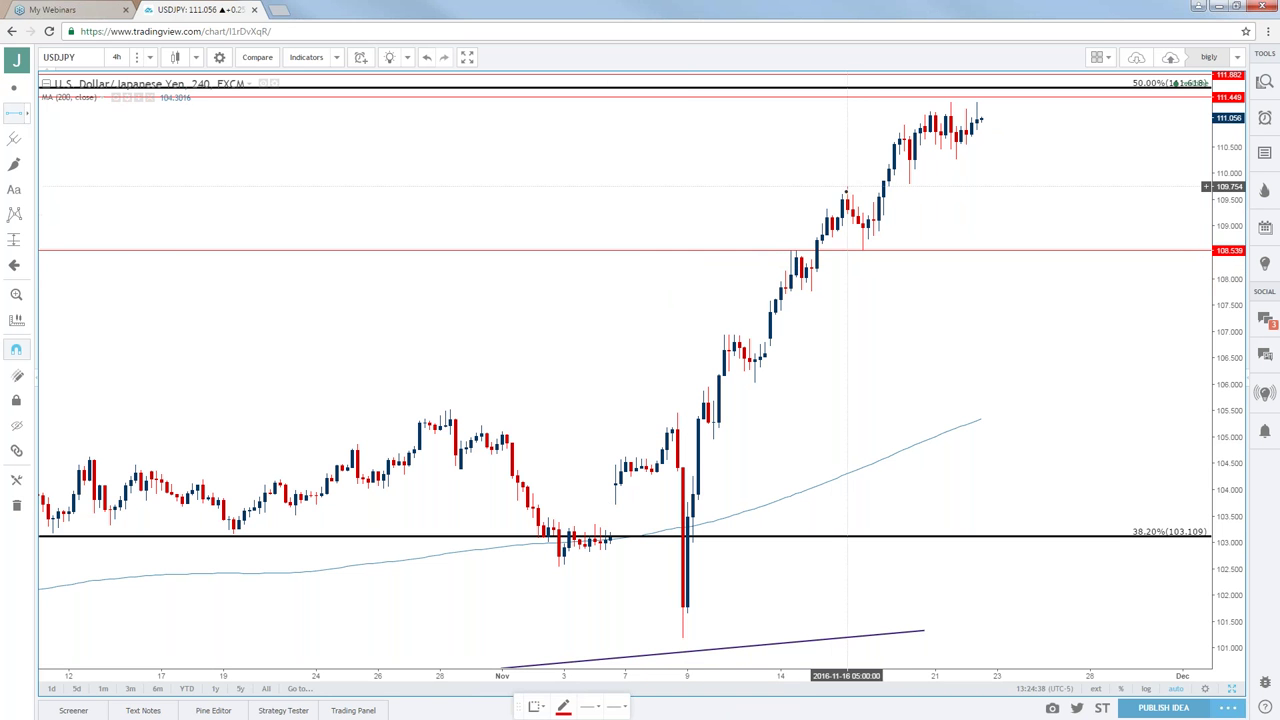
left_click(843, 193)
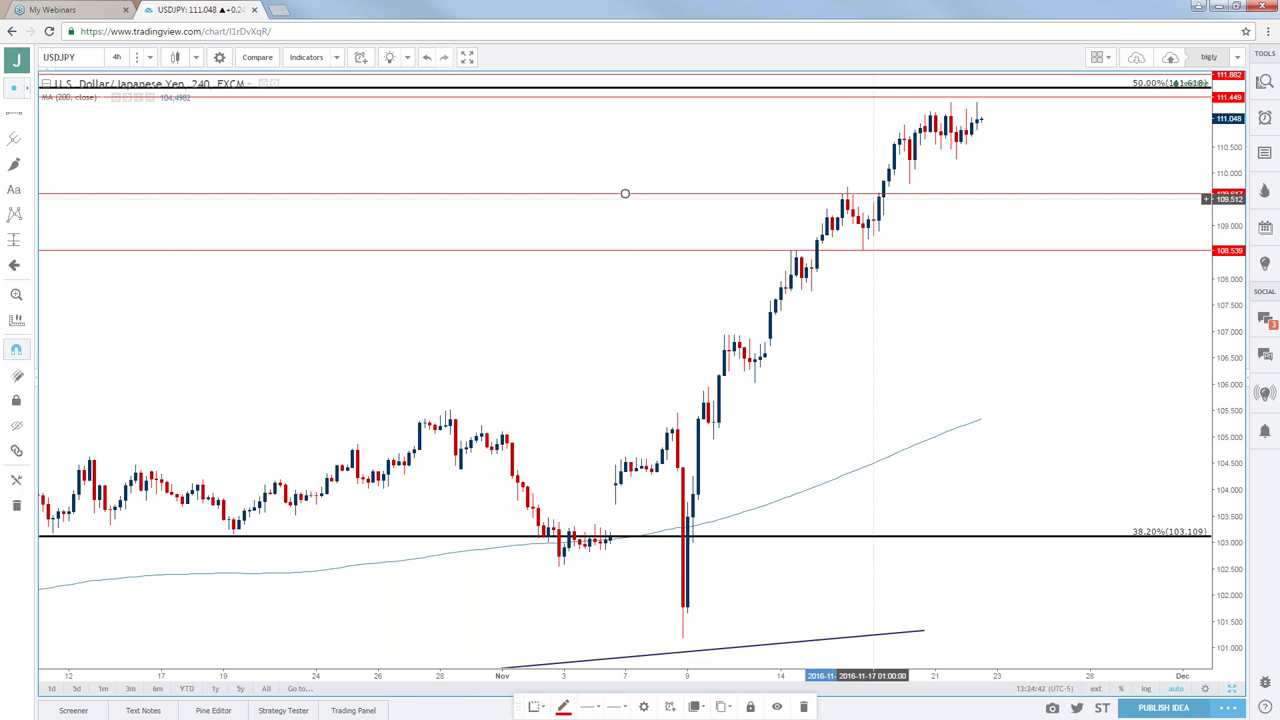
left_click_drag(848, 200, 910, 194)
Step: Zoom out to view more of the USDJPY 4-hour chart
scroll(816, 408, "down", 3)
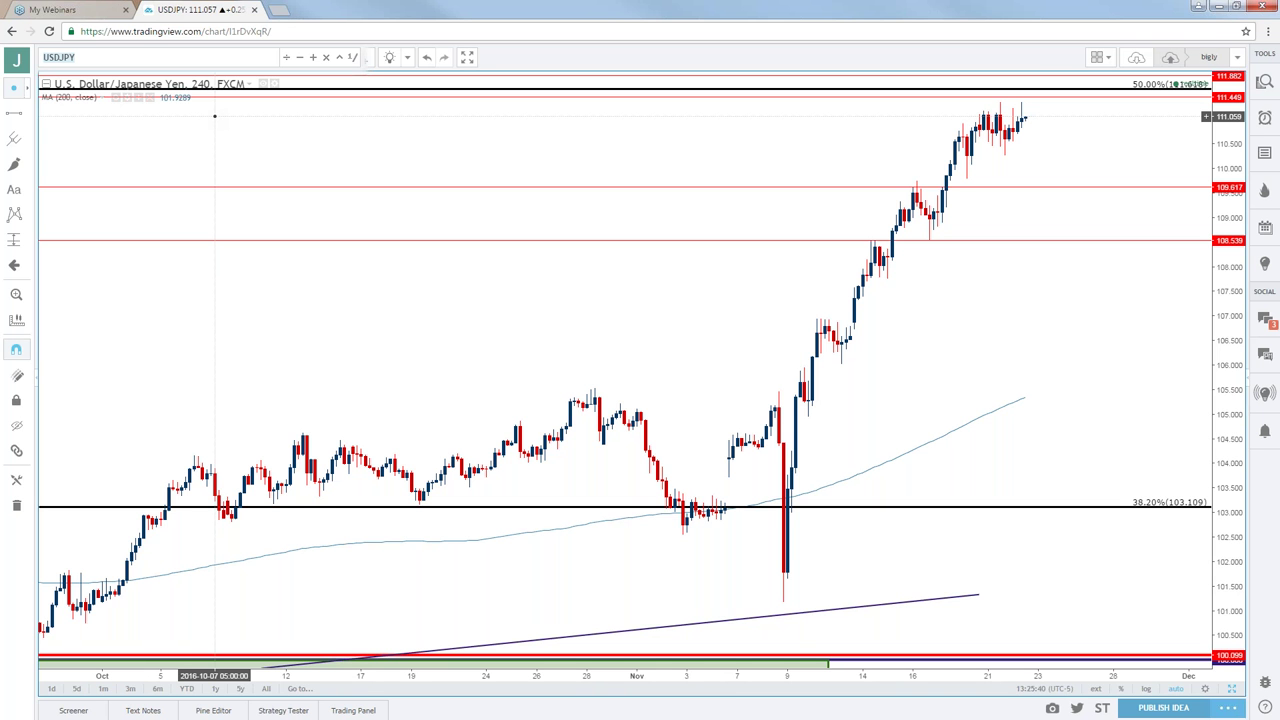
Step: Load NZDUSD, then zoom out and pan back to show earlier history
type("NZDUSD")
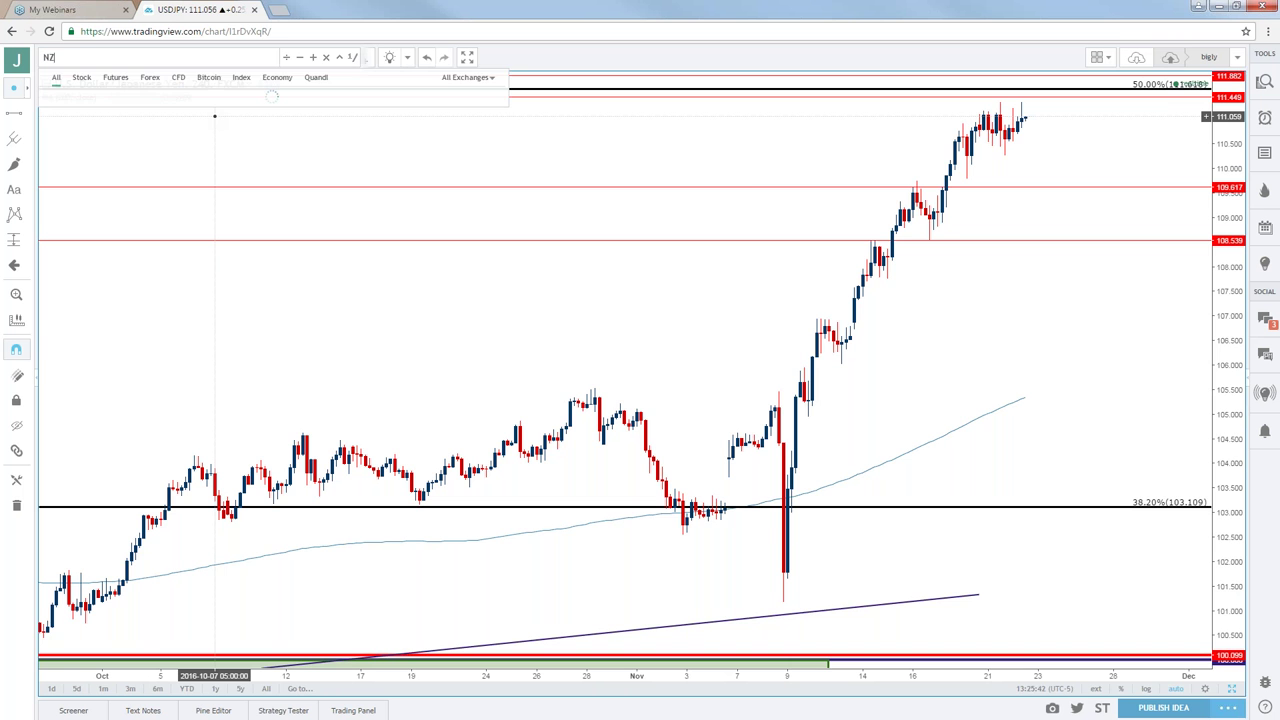
key("Return")
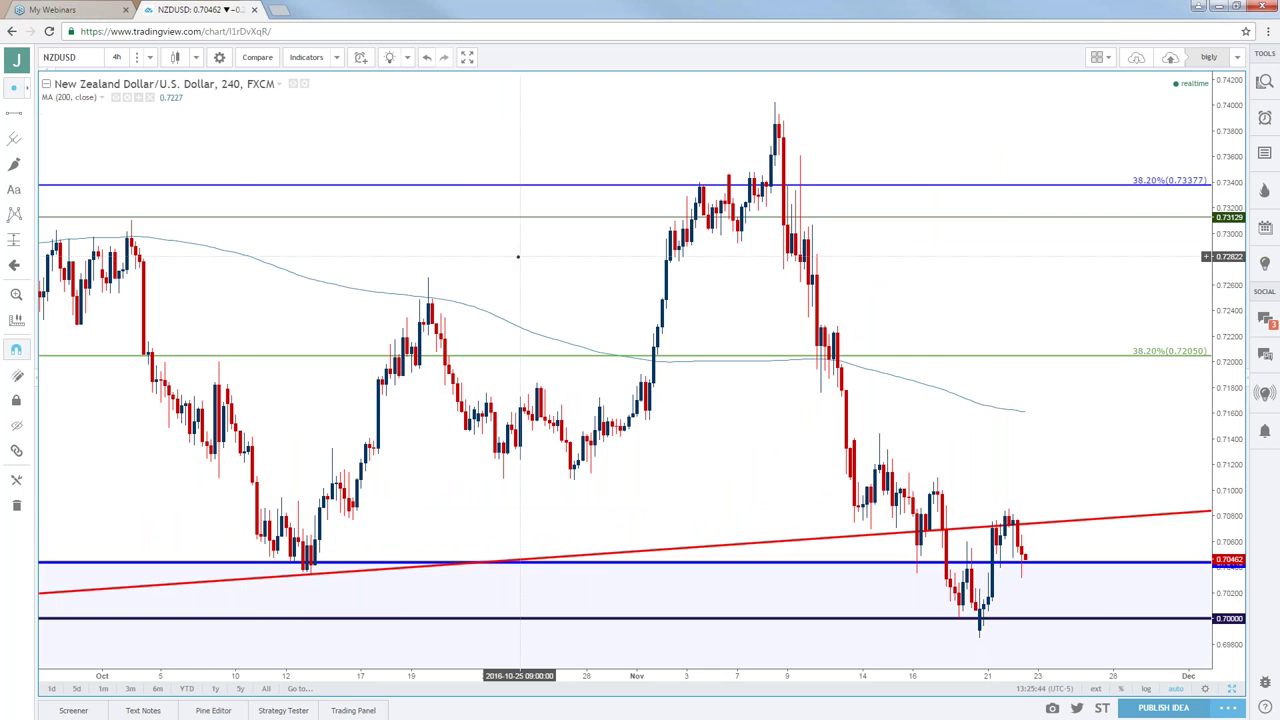
scroll(523, 265, "down", 6)
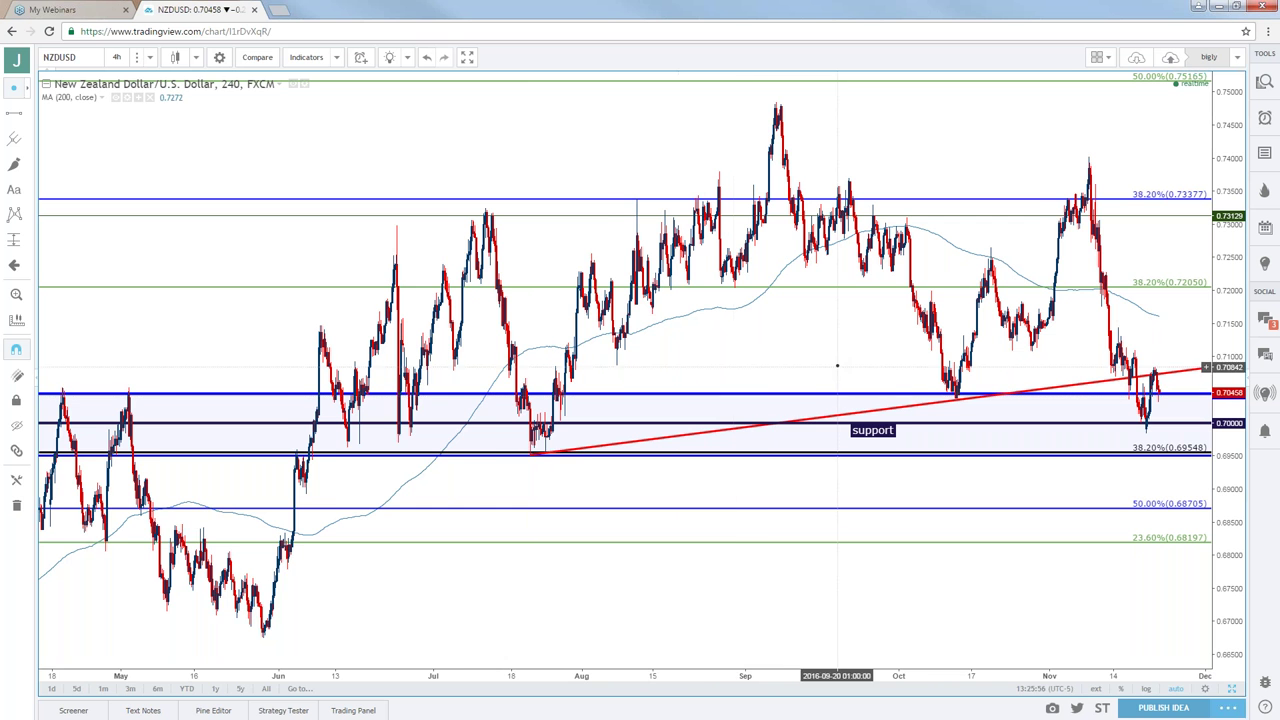
left_click_drag(834, 366, 790, 366)
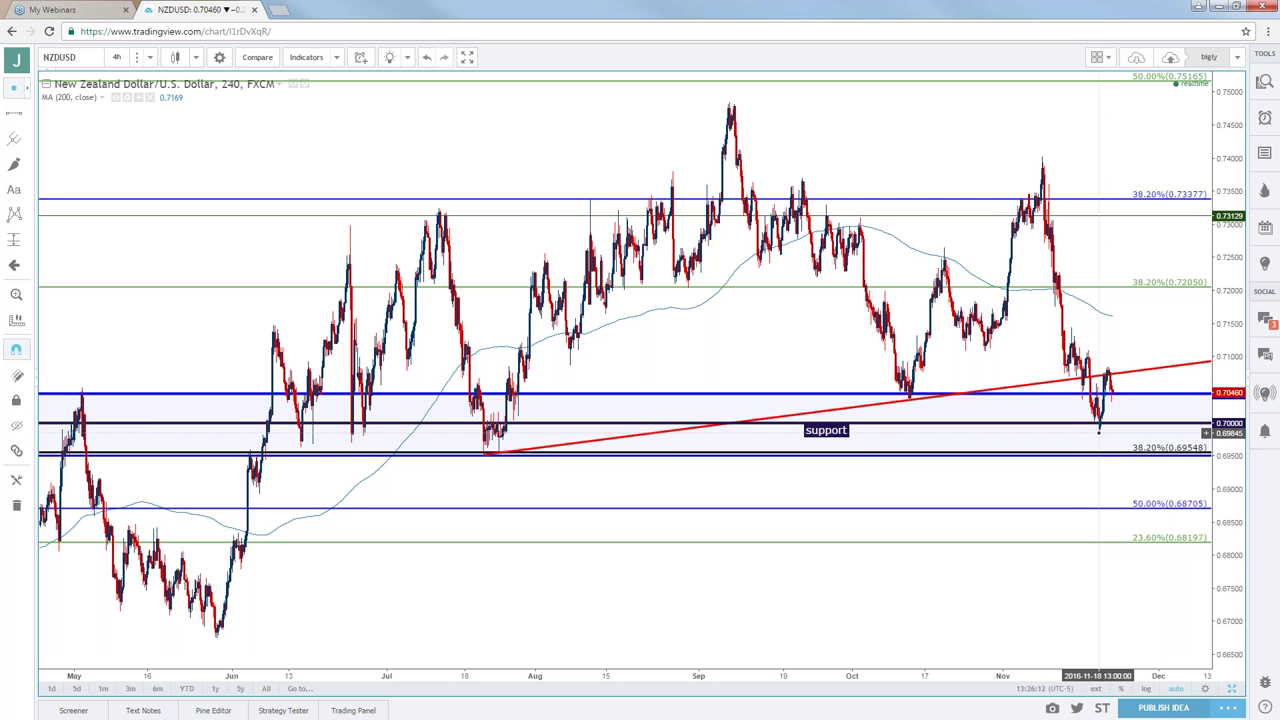
right_click(1100, 427)
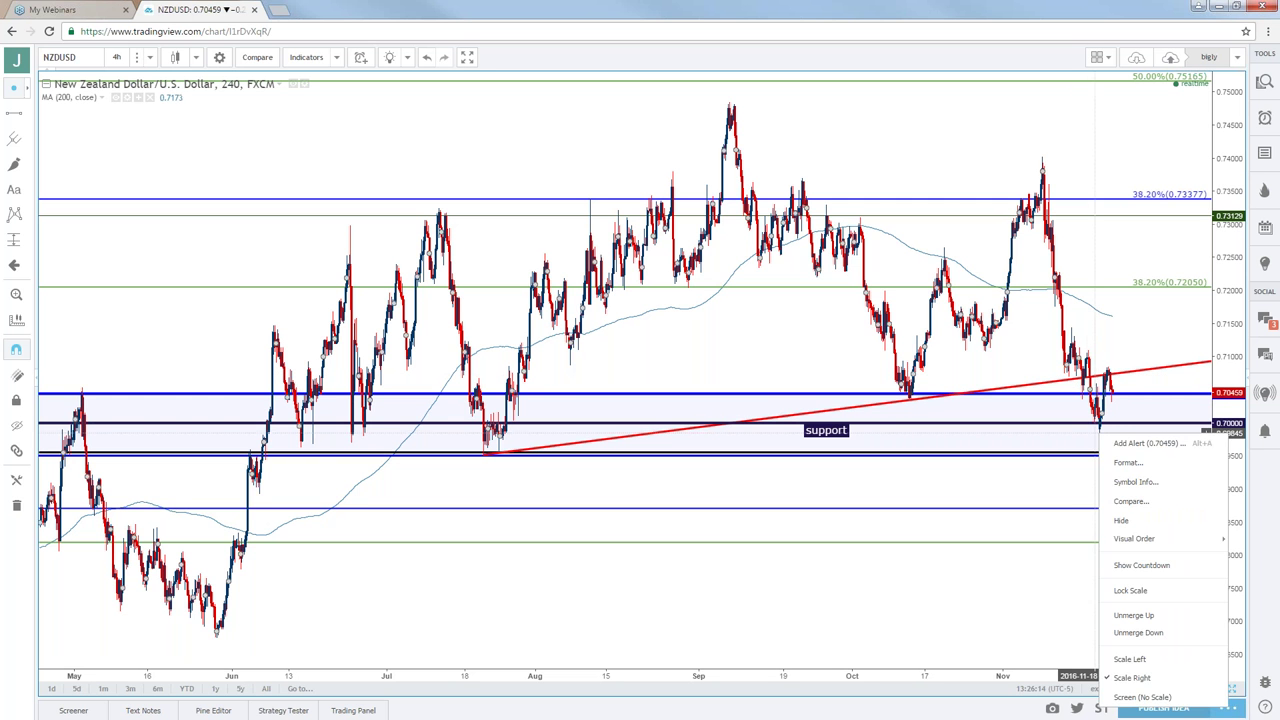
left_click(1100, 427)
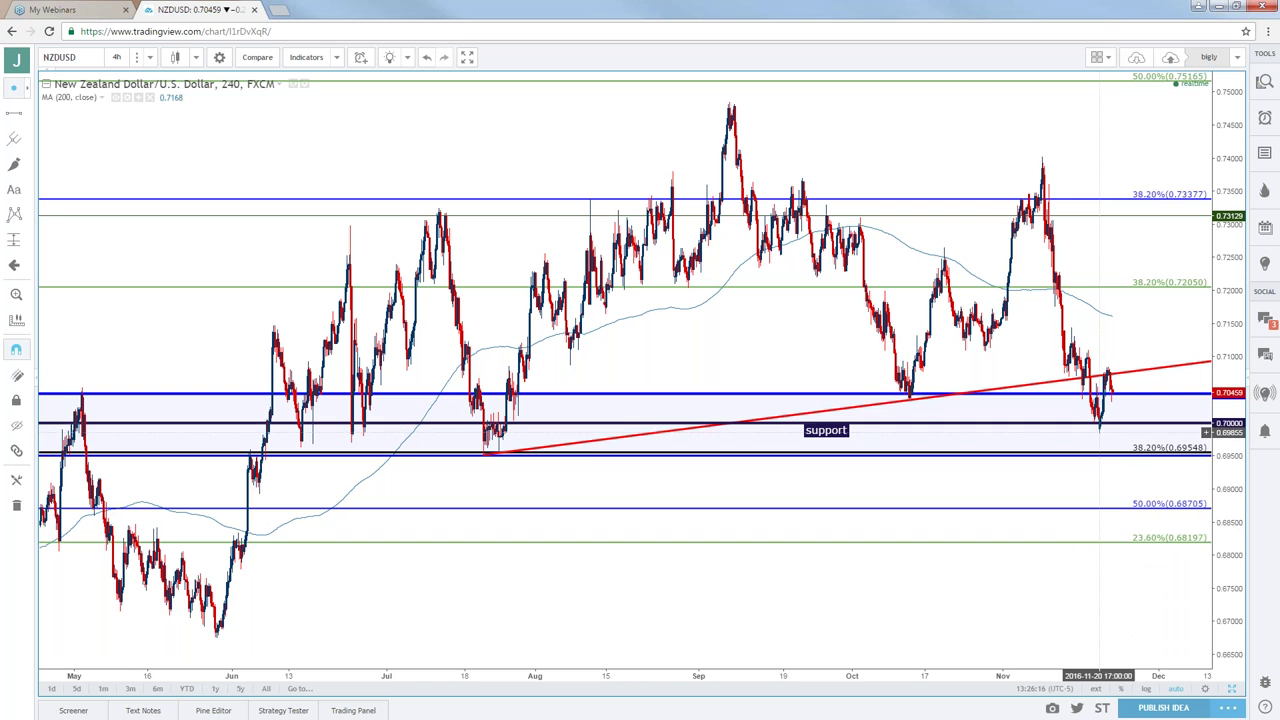
left_click(1108, 377)
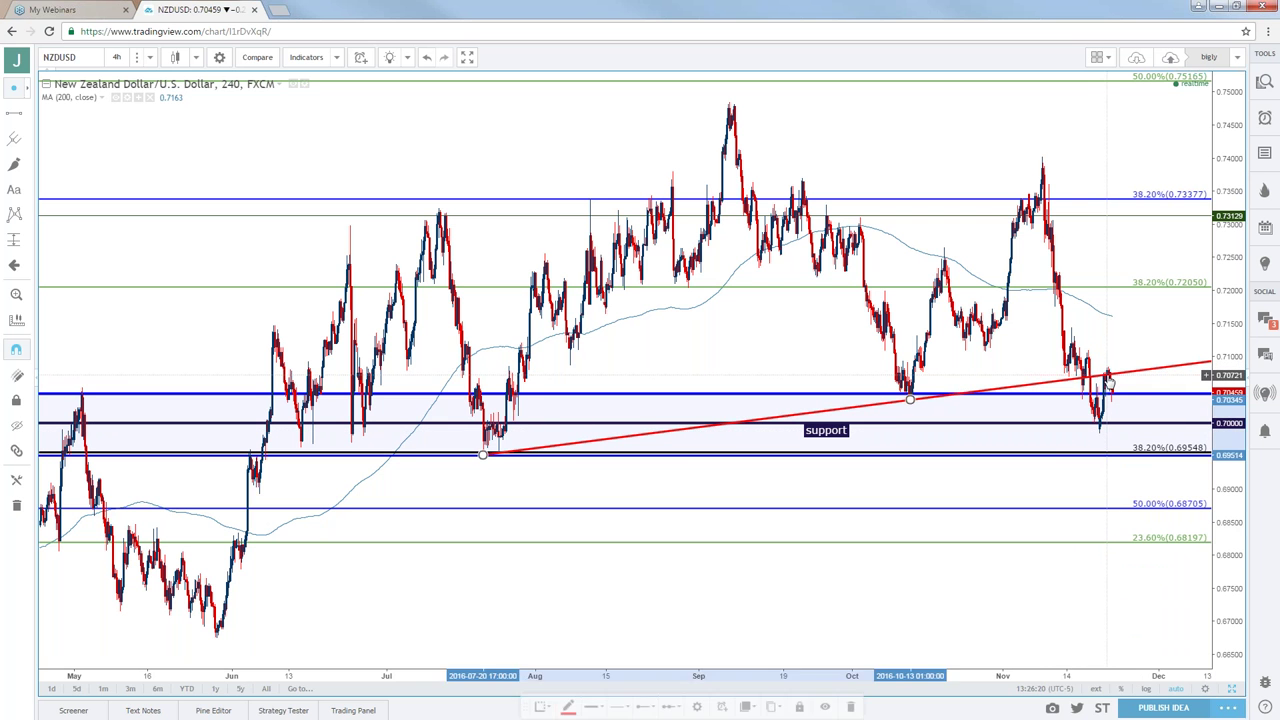
left_click(1112, 361)
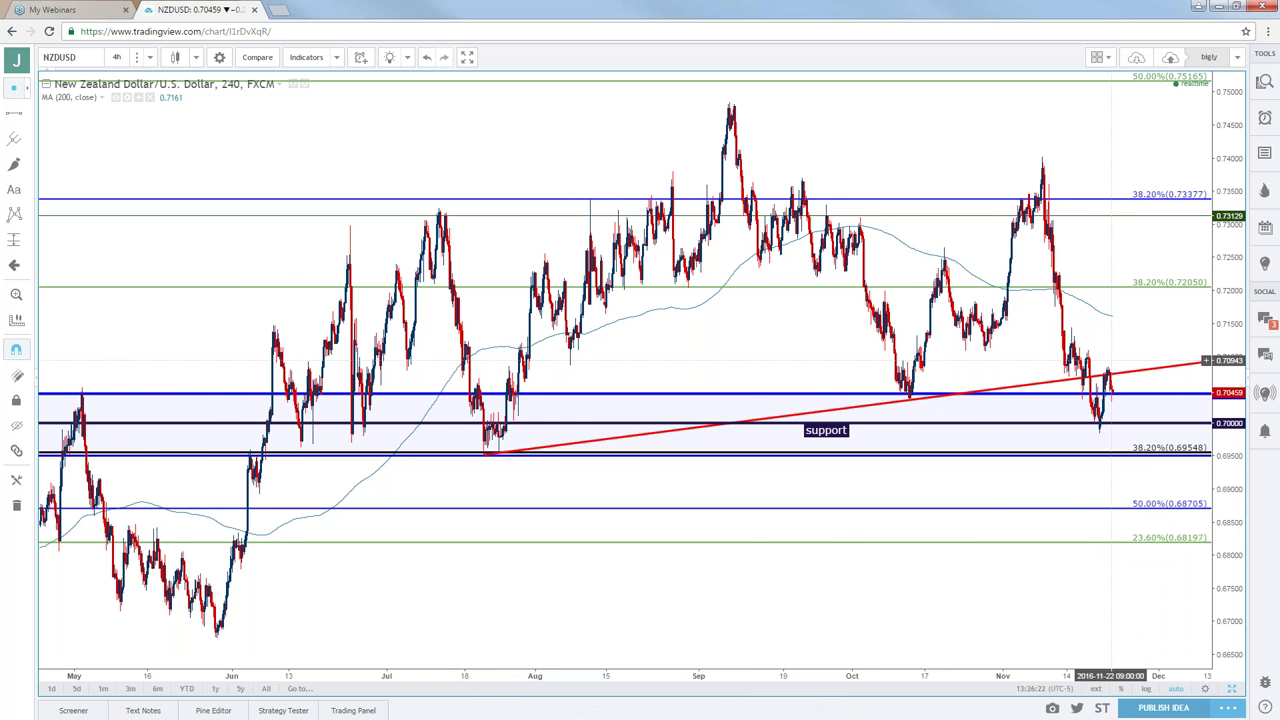
scroll(1110, 362, "up", 3)
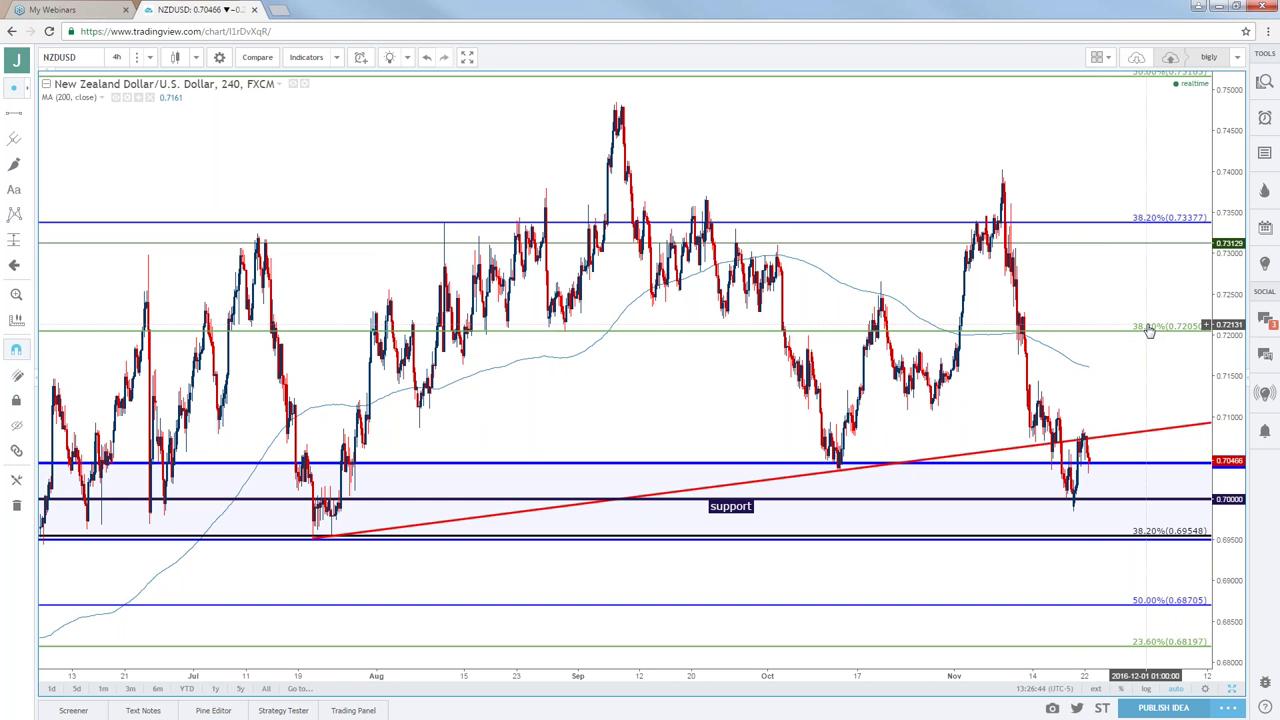
scroll(1150, 331, "down", 3)
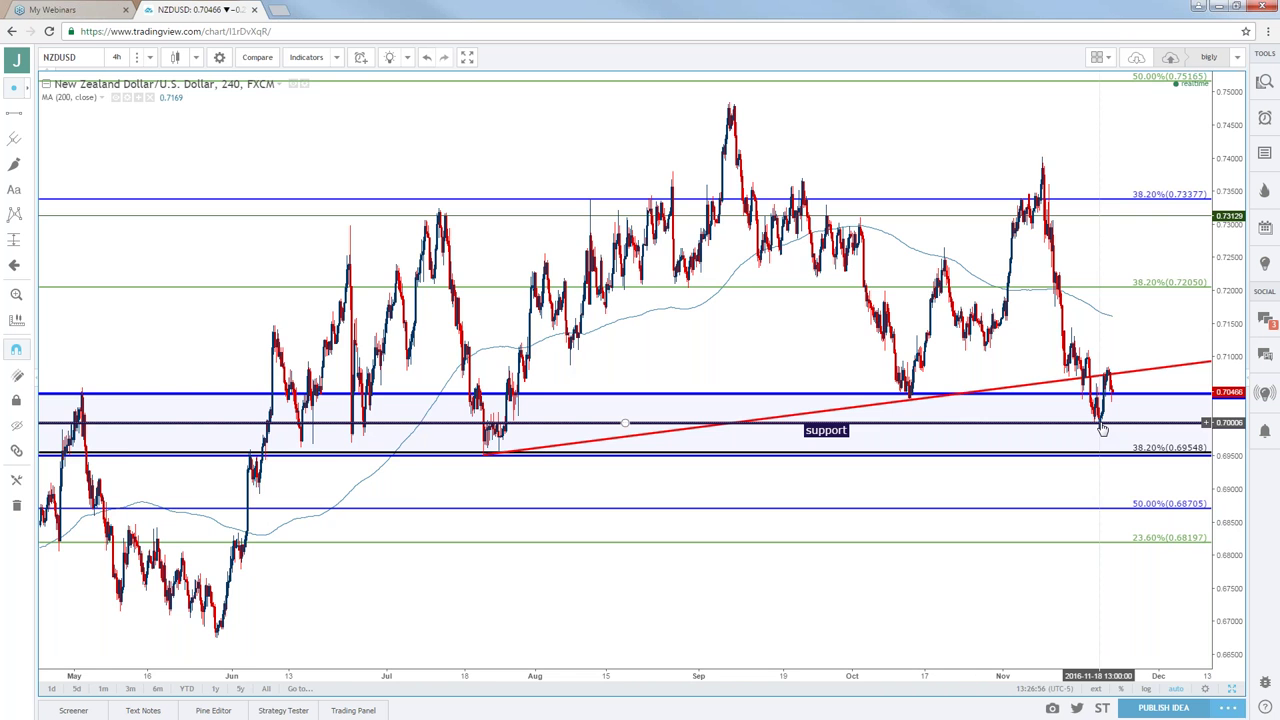
scroll(1102, 428, "down", 5)
left_click_drag(1079, 453, 960, 453)
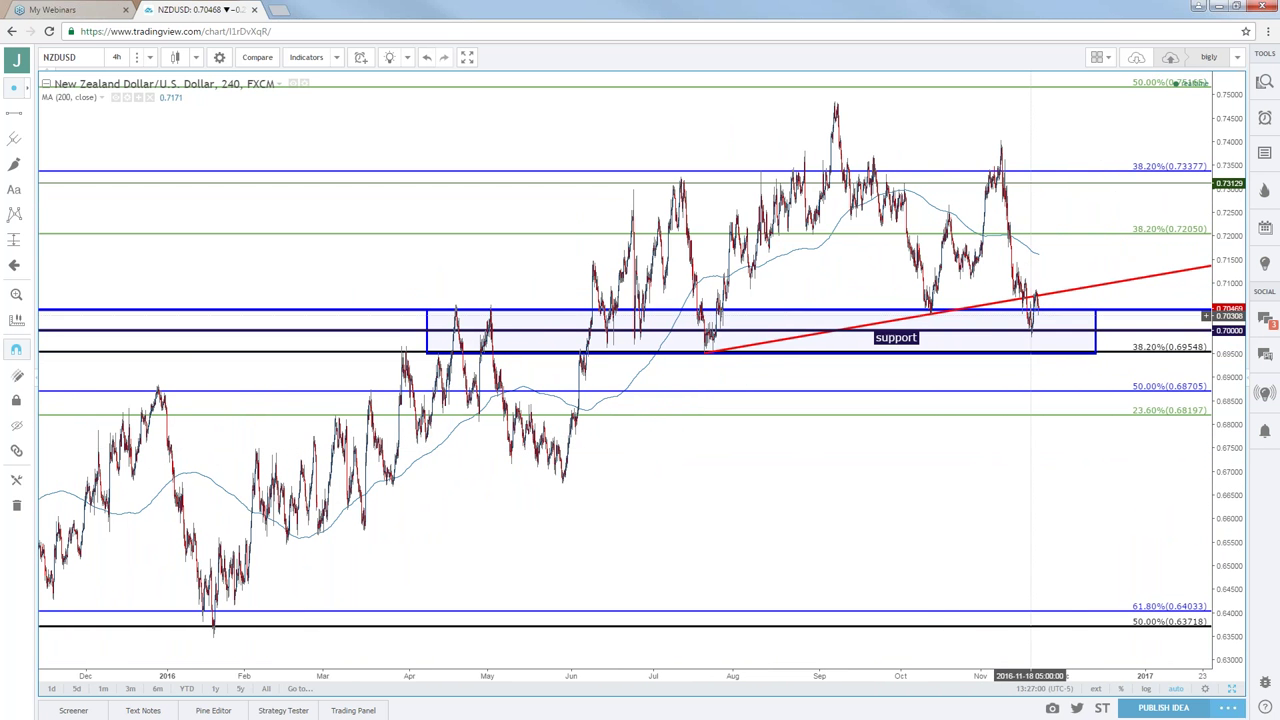
scroll(1030, 310, "down", 6)
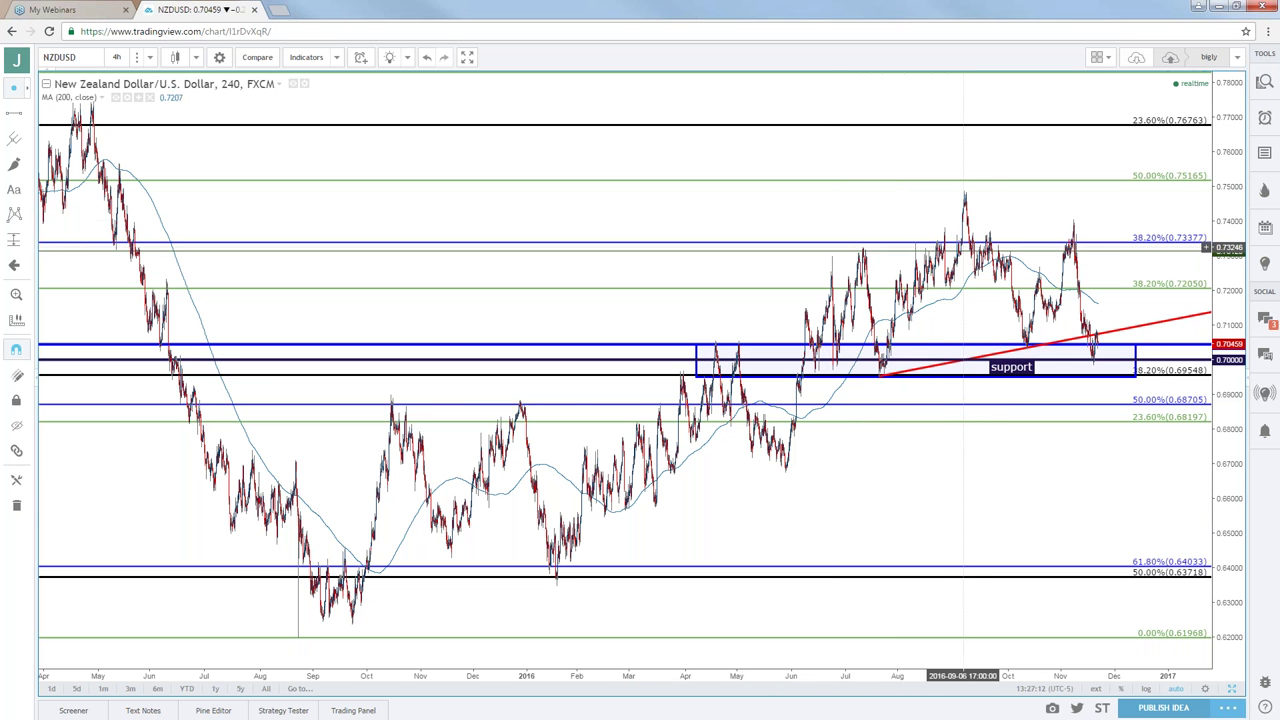
scroll(995, 297, "up", 5)
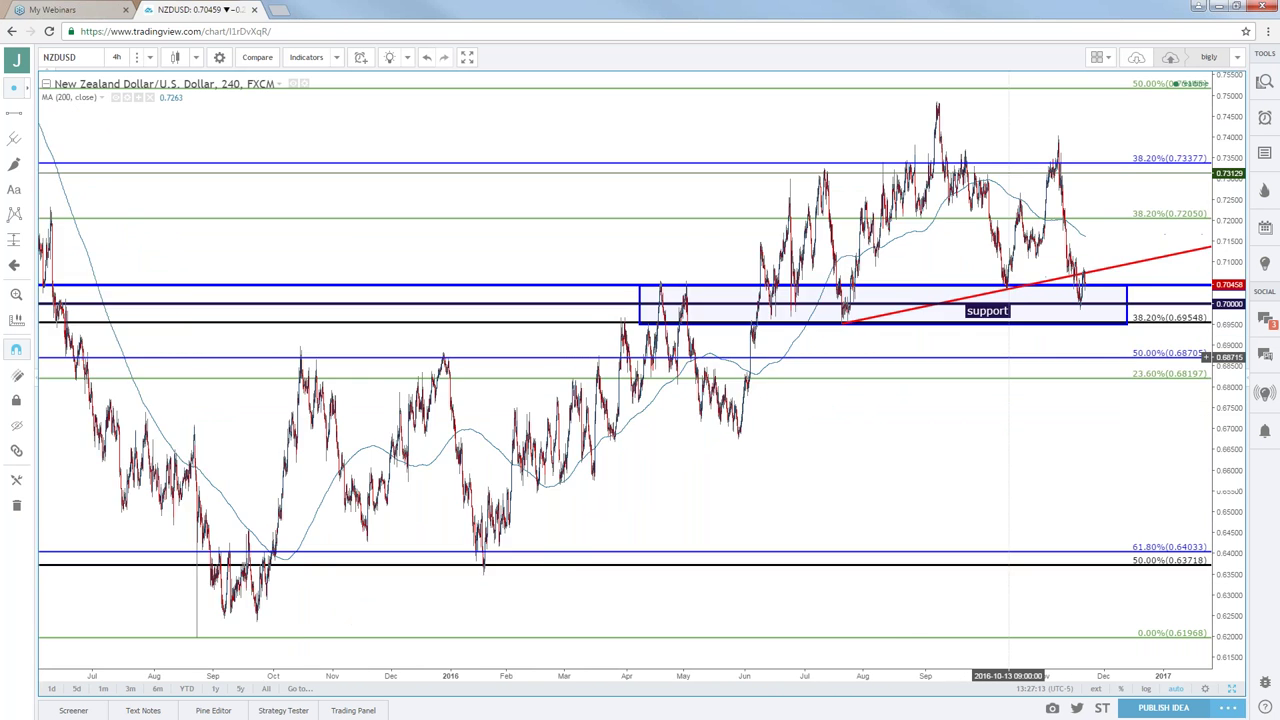
scroll(1008, 357, "up", 2)
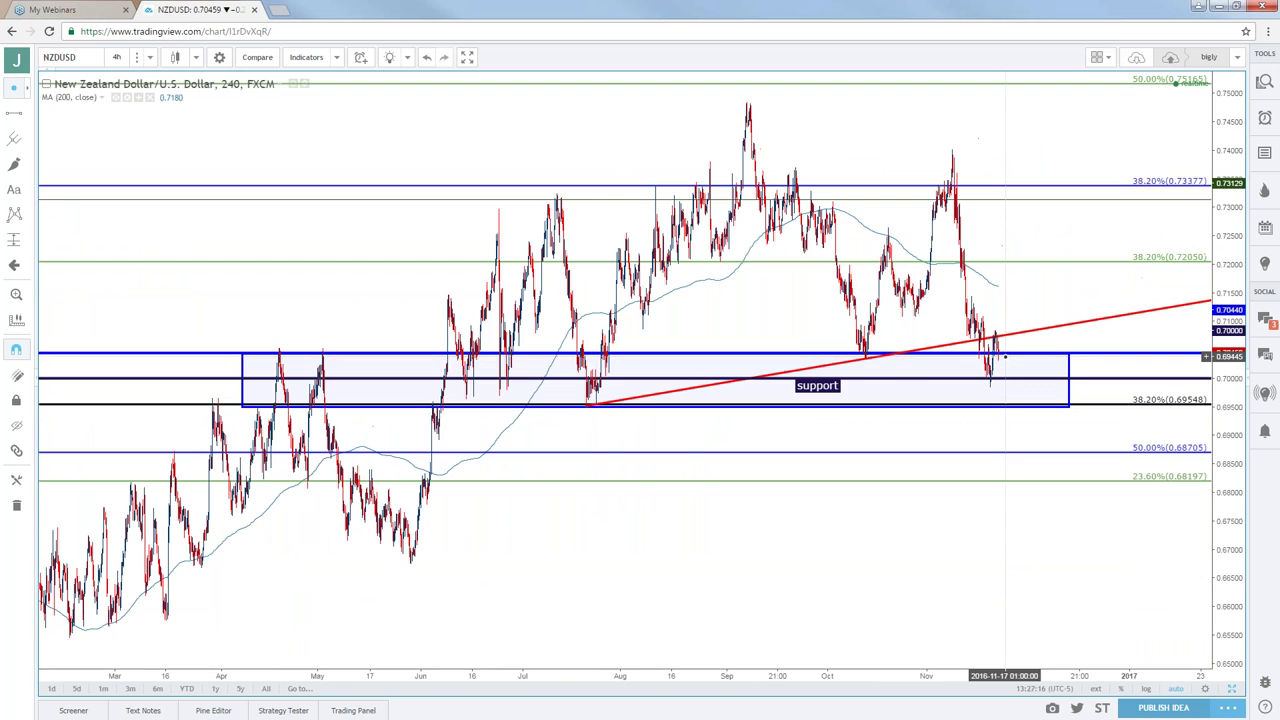
scroll(998, 357, "up", 2)
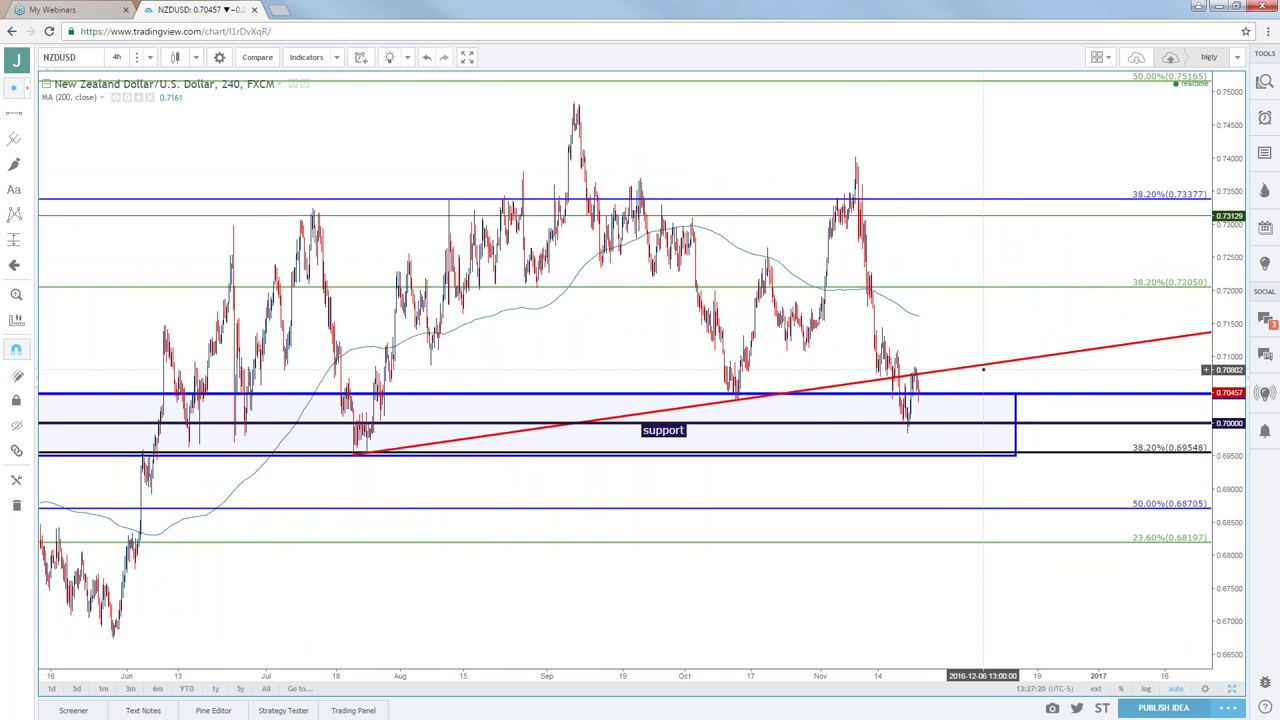
scroll(983, 370, "up", 2)
left_click(116, 57)
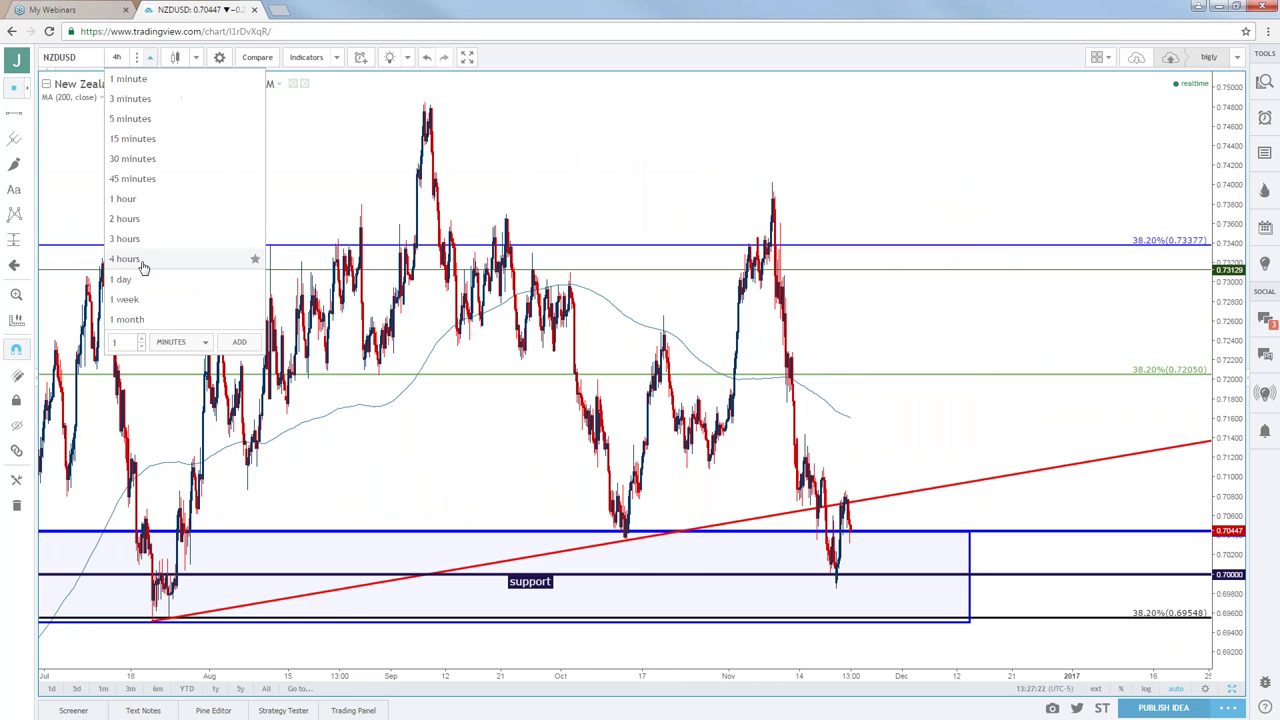
left_click(140, 200)
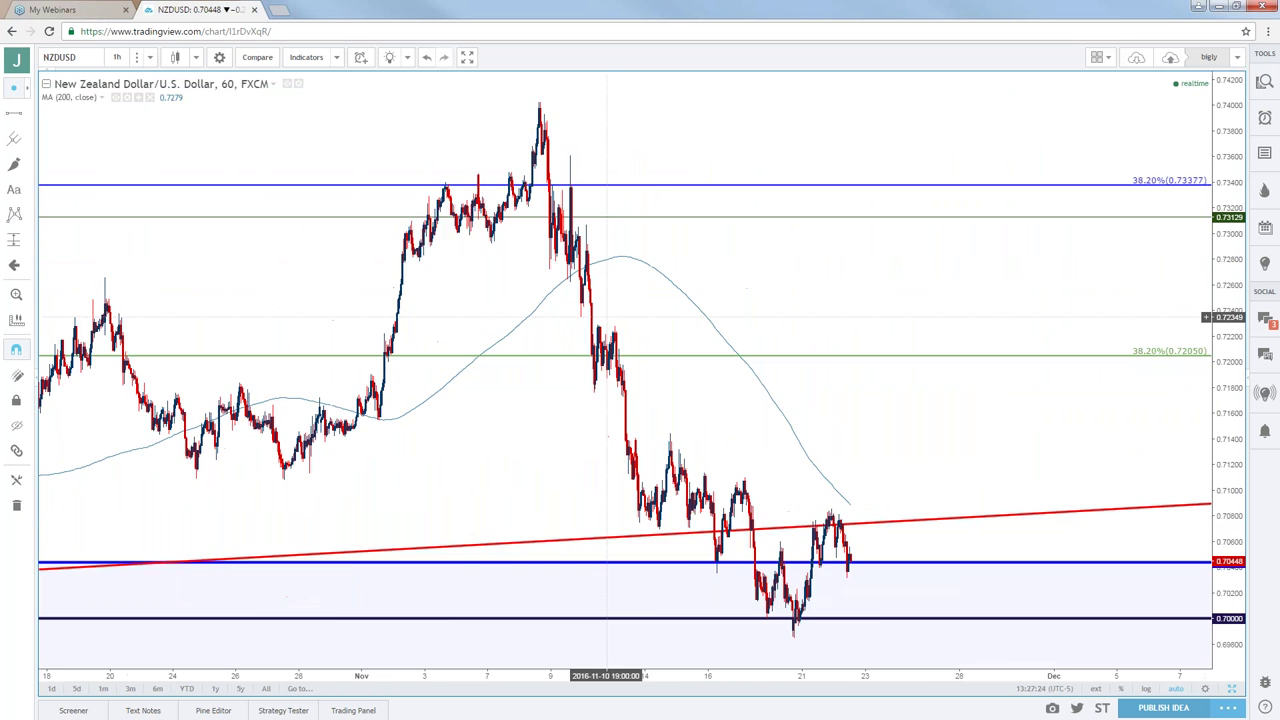
scroll(610, 316, "up", 3)
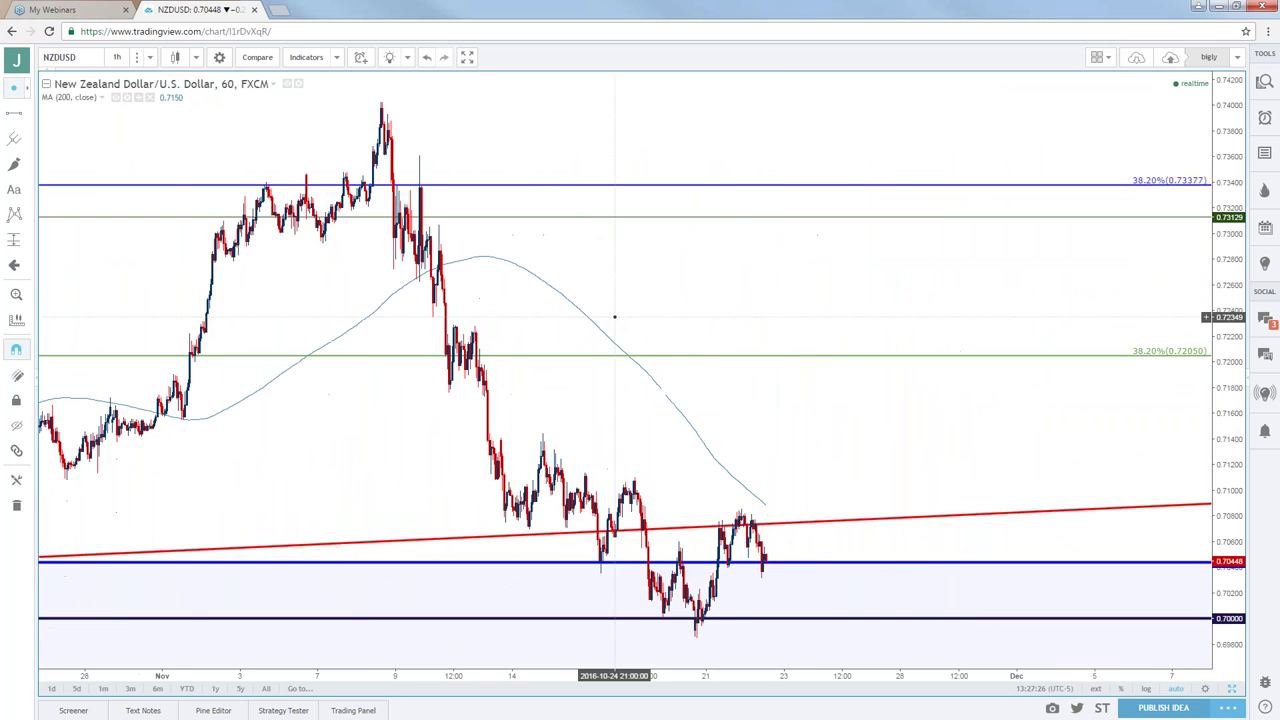
scroll(962, 373, "up", 3)
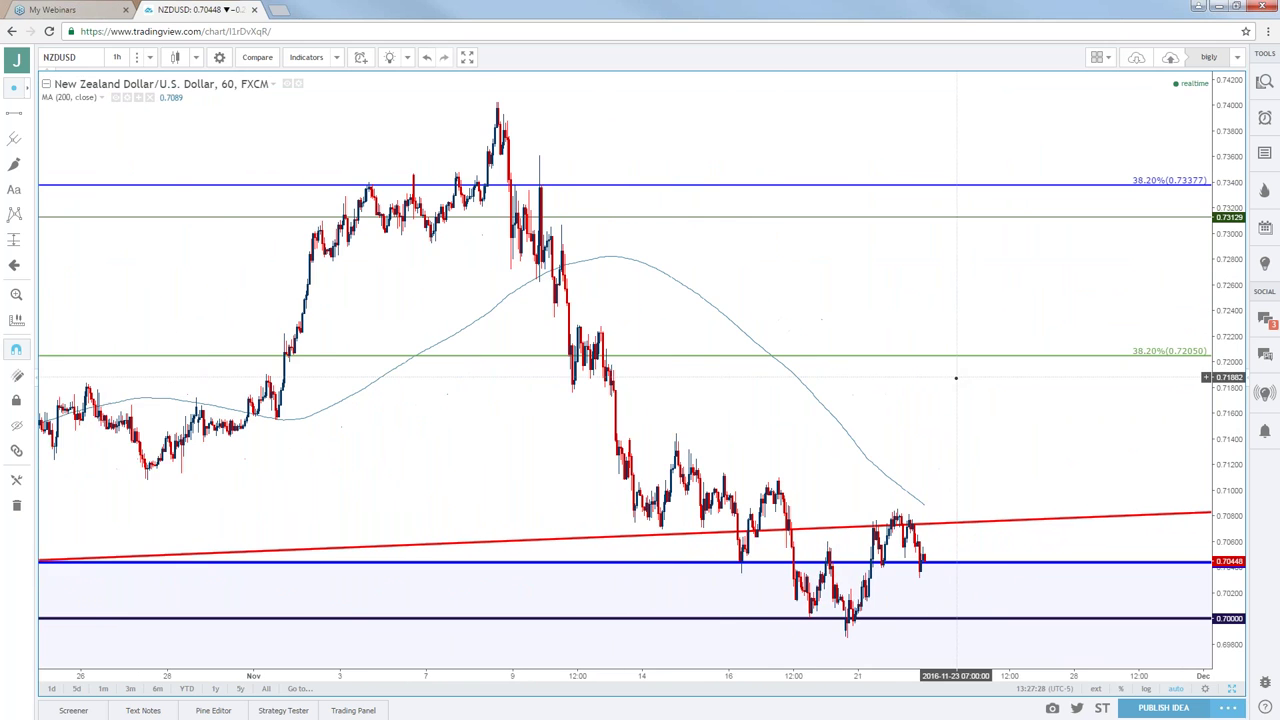
scroll(956, 378, "up", 1)
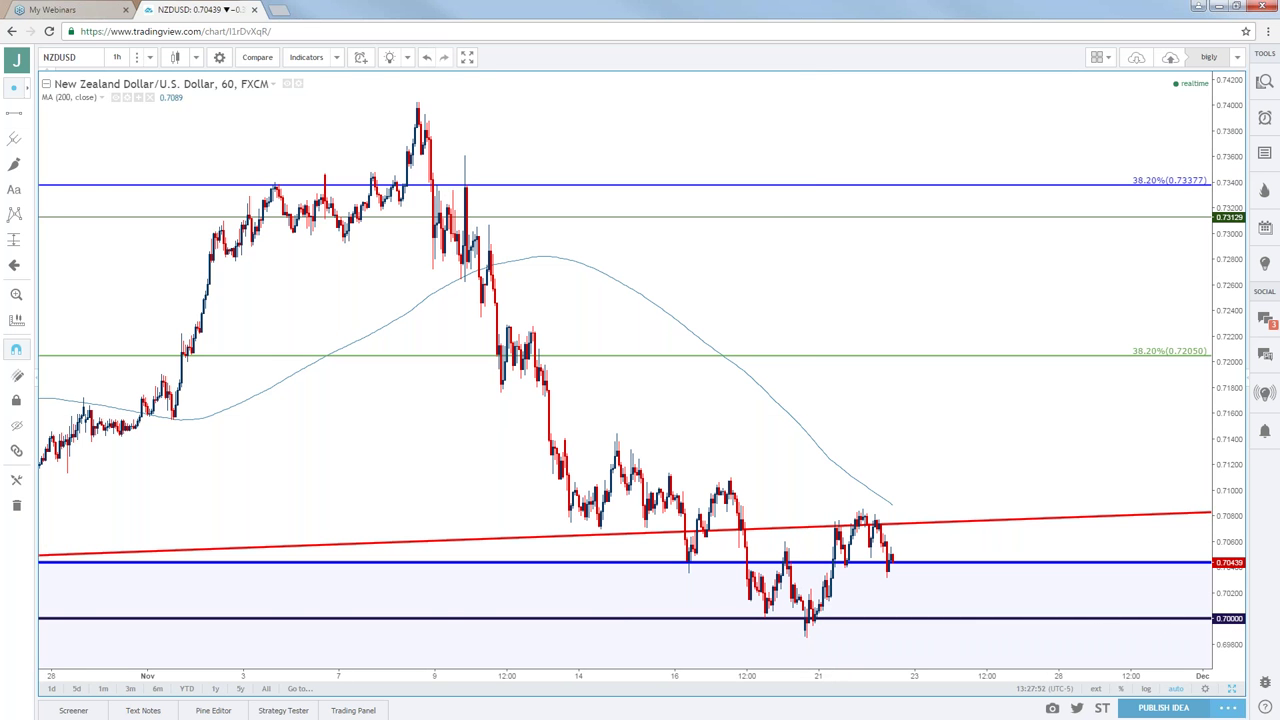
Step: Draw a red rectangle around the NZDUSD lows near 0.7000 and deselect it
left_click(28, 164)
left_click(60, 192)
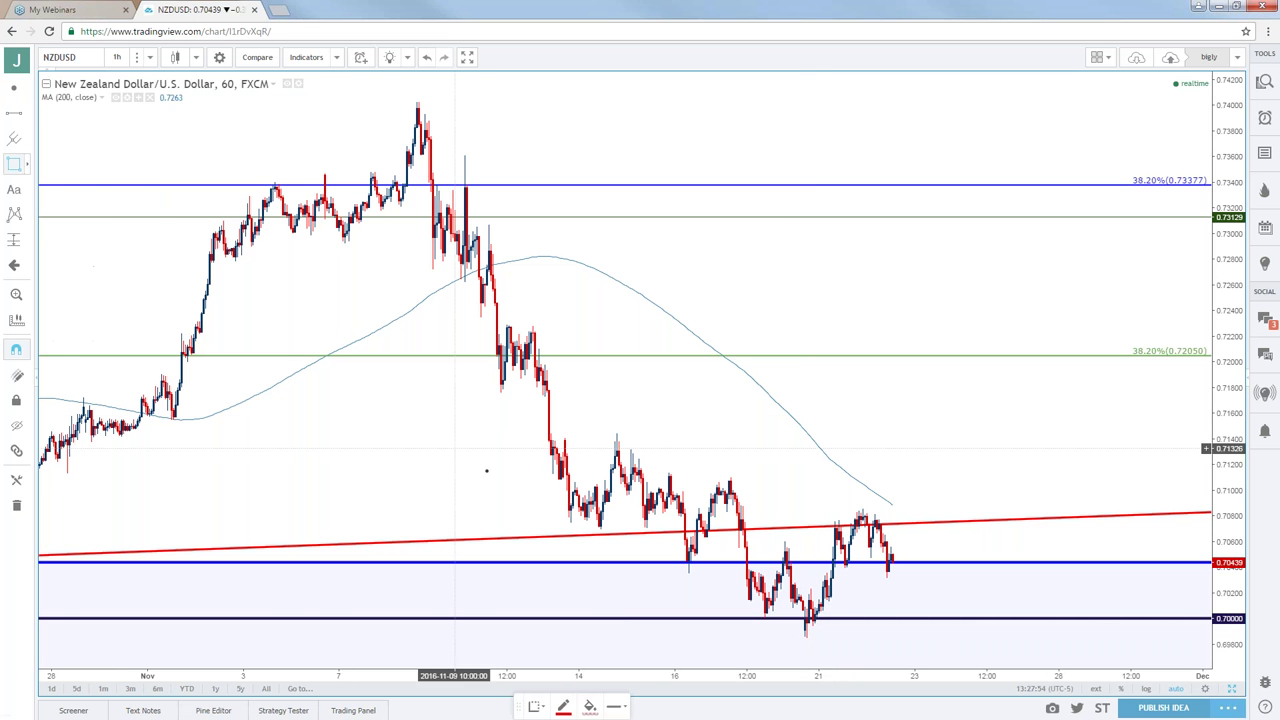
left_click(839, 609)
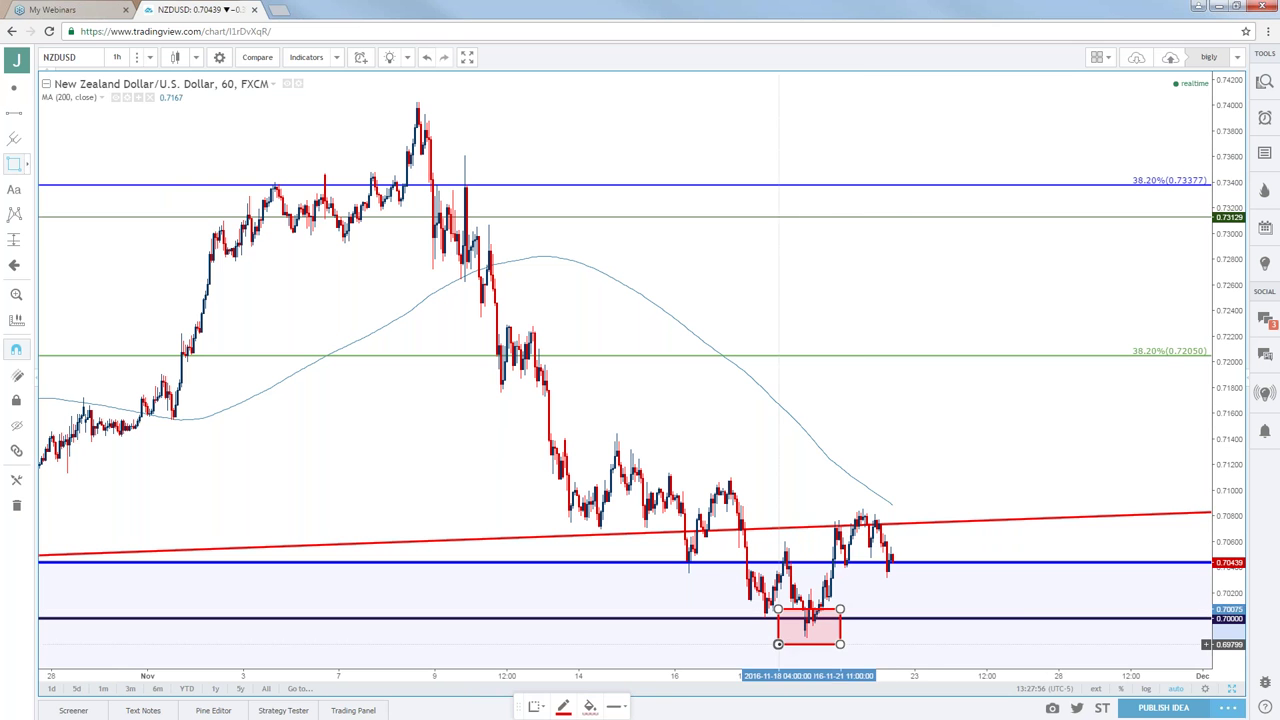
left_click(778, 644)
left_click(886, 592)
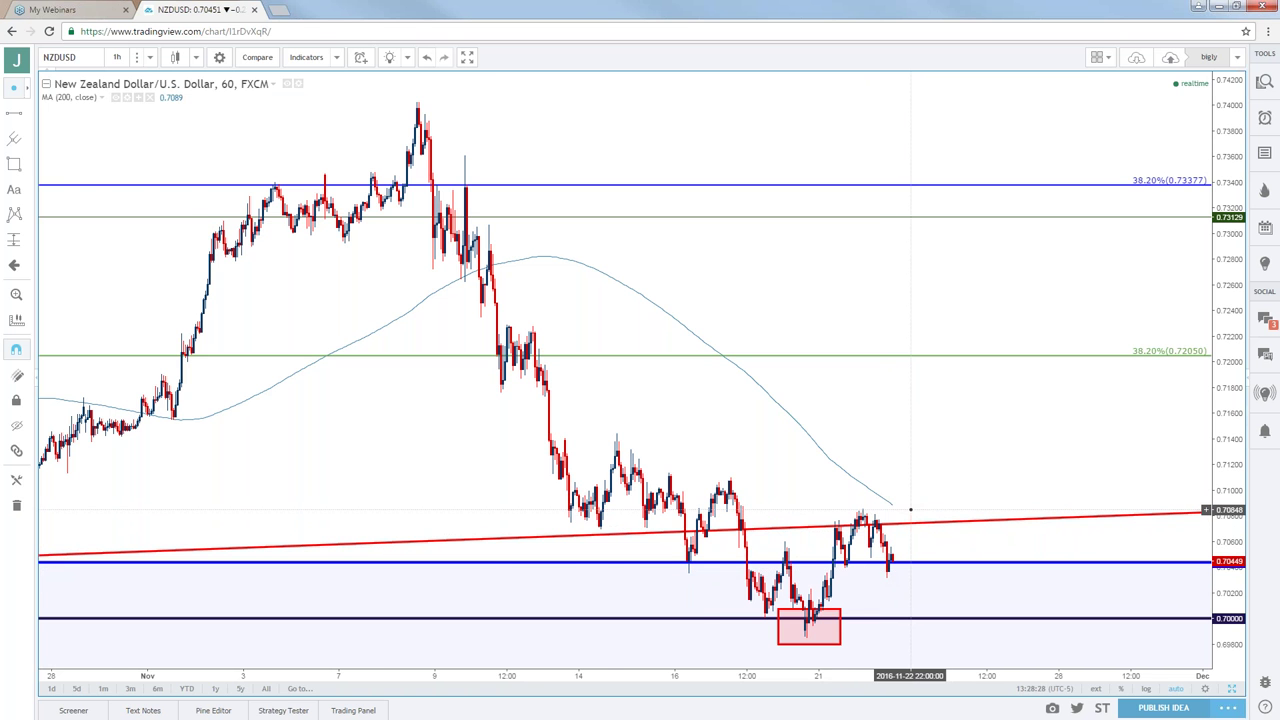
scroll(880, 513, "up", 3)
scroll(878, 513, "down", 4)
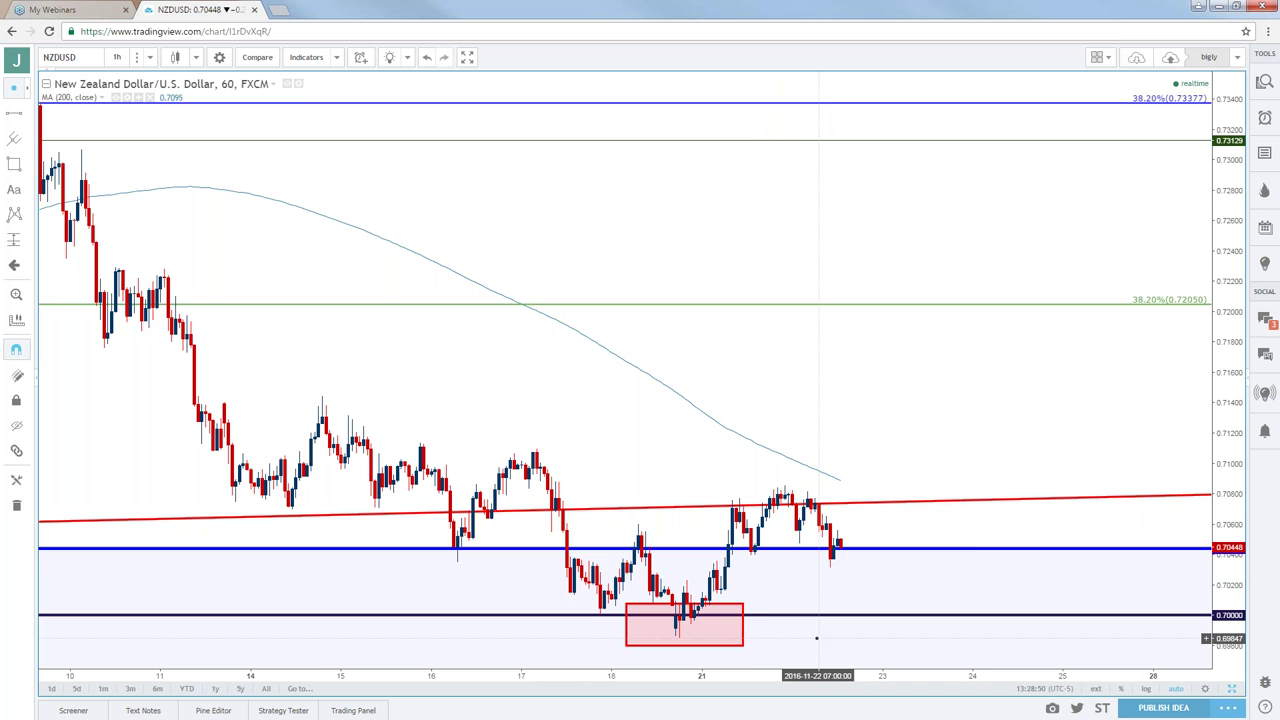
scroll(816, 637, "down", 5)
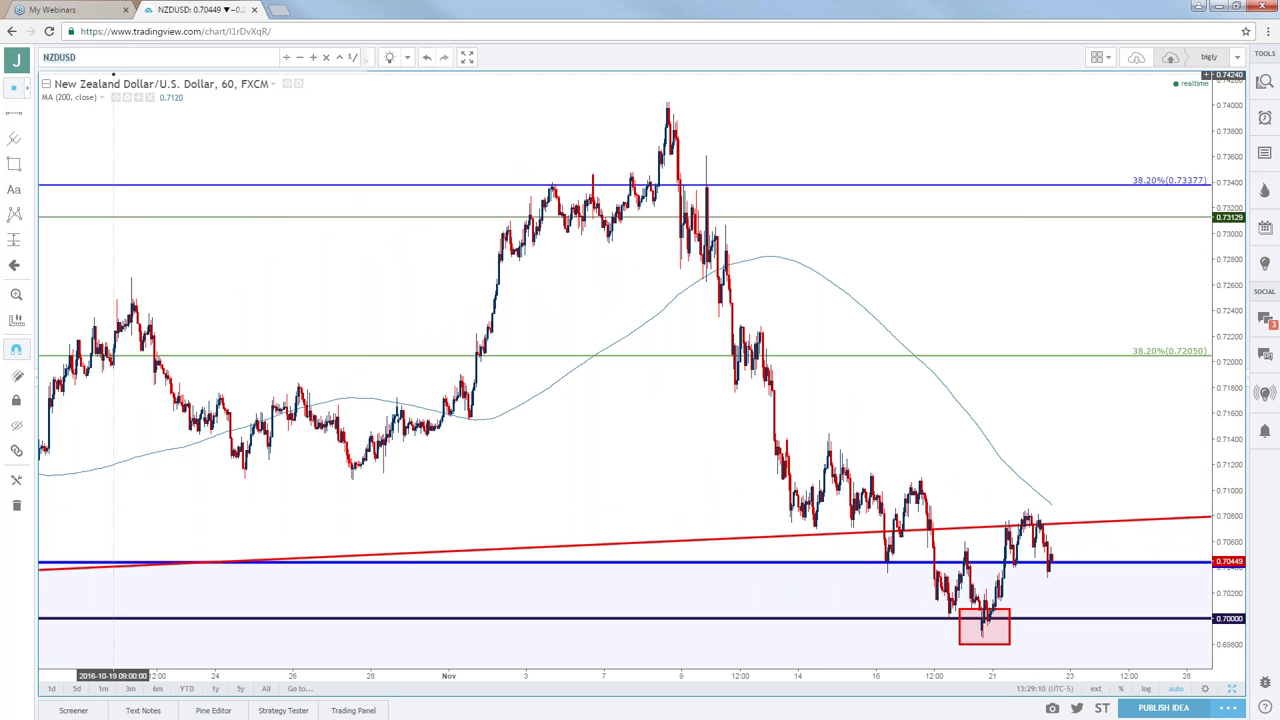
Step: Load the USDCAD chart briefly, then switch the symbol to the annotated GBPUSD chart
type("USDCAD")
key("Return")
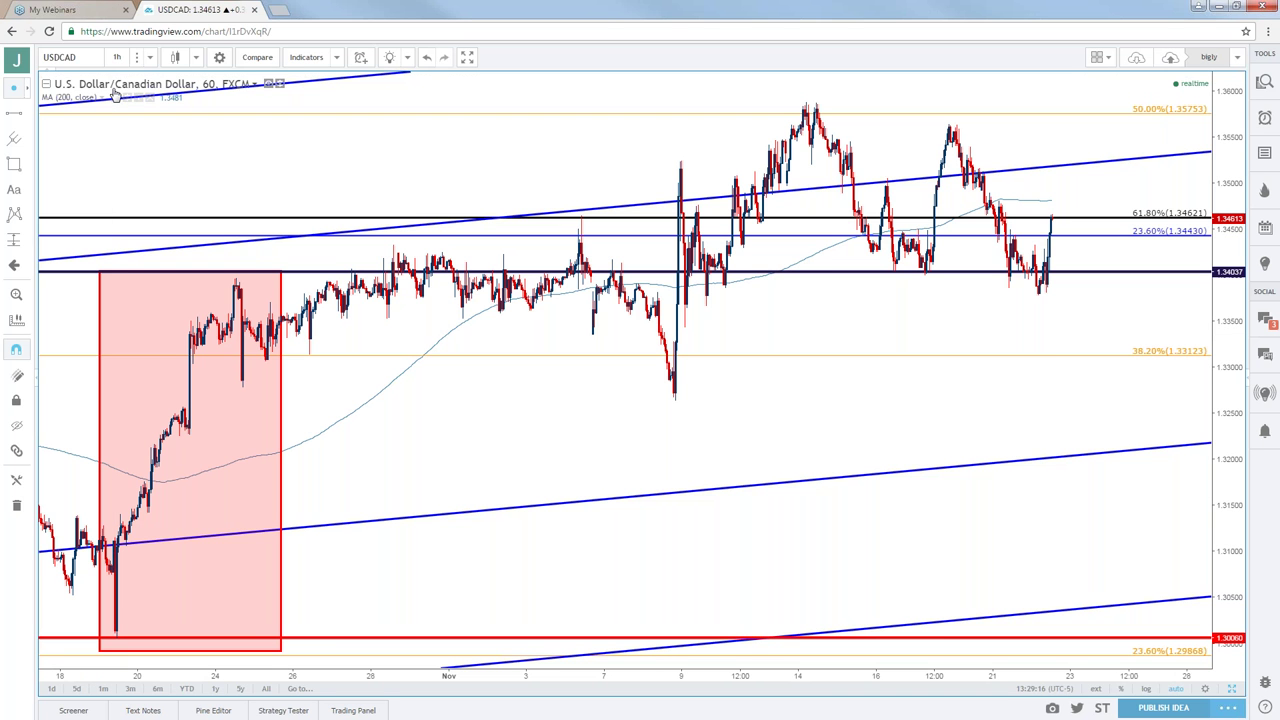
left_click(60, 57)
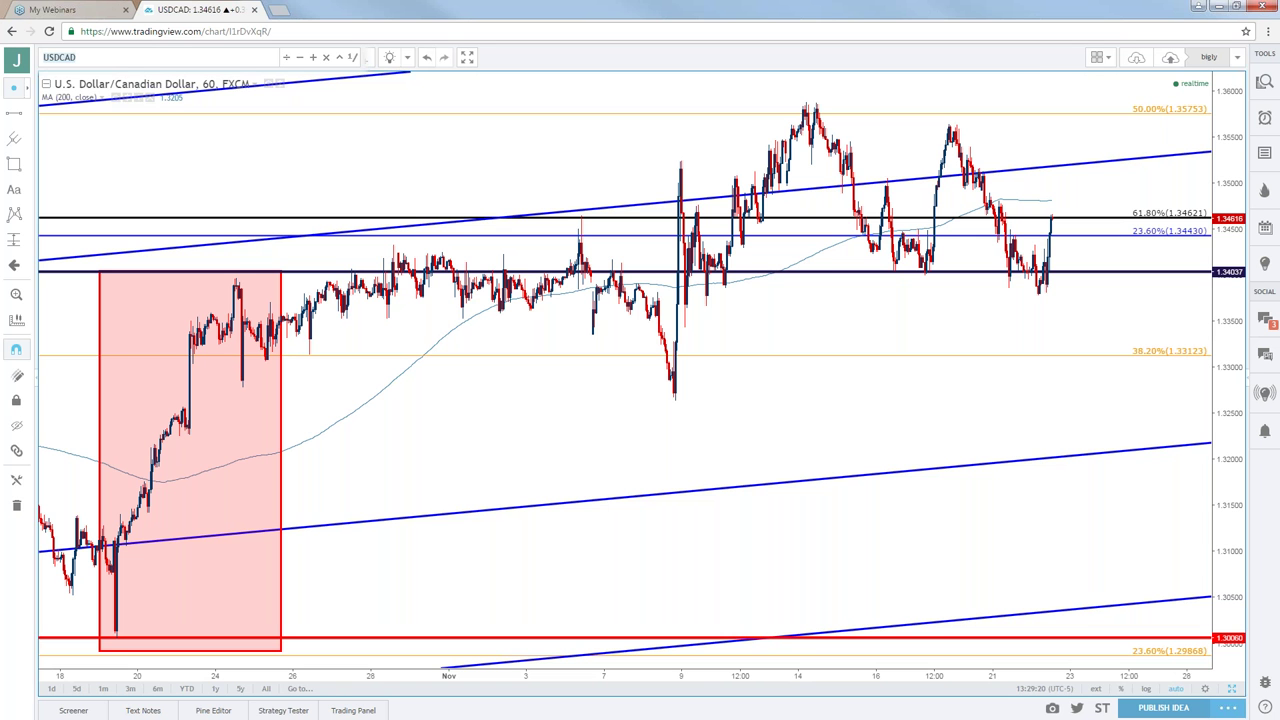
type("GBPUSD")
key("Return")
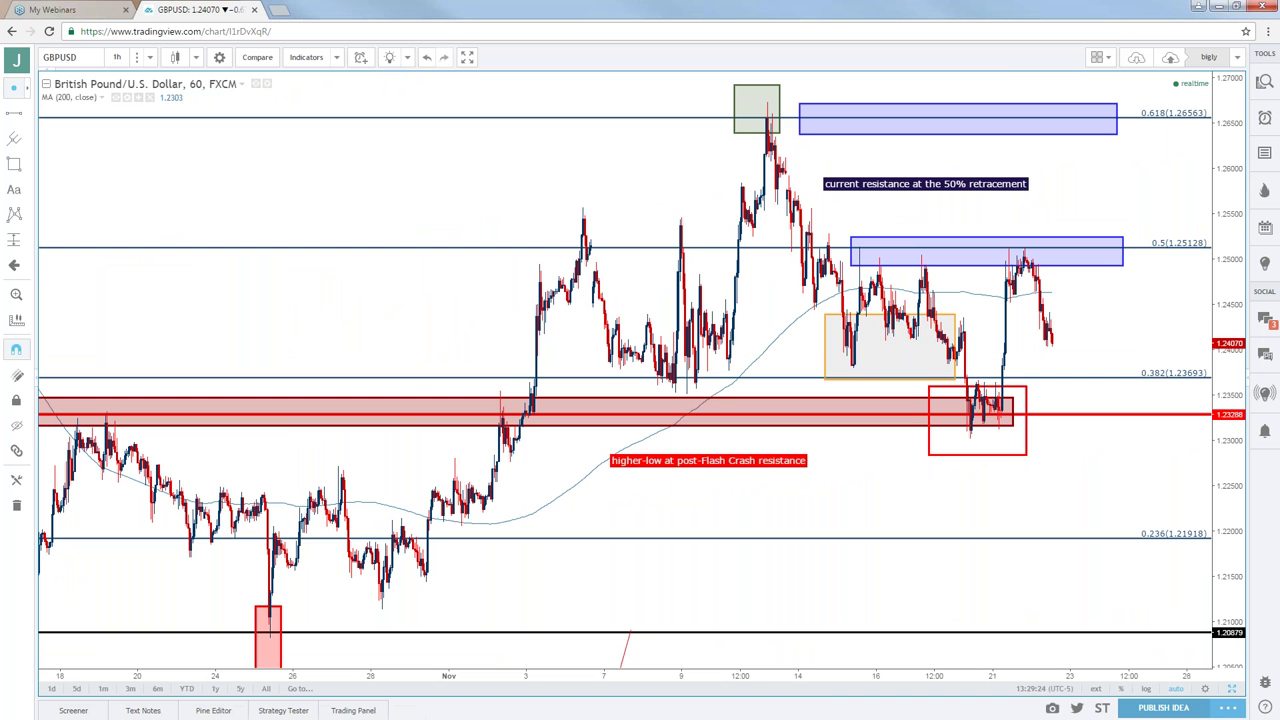
Step: Show GBPUSD on the daily timeframe and inspect the higher-low at post-Flash Crash resistance label
left_click(117, 57)
left_click(136, 283)
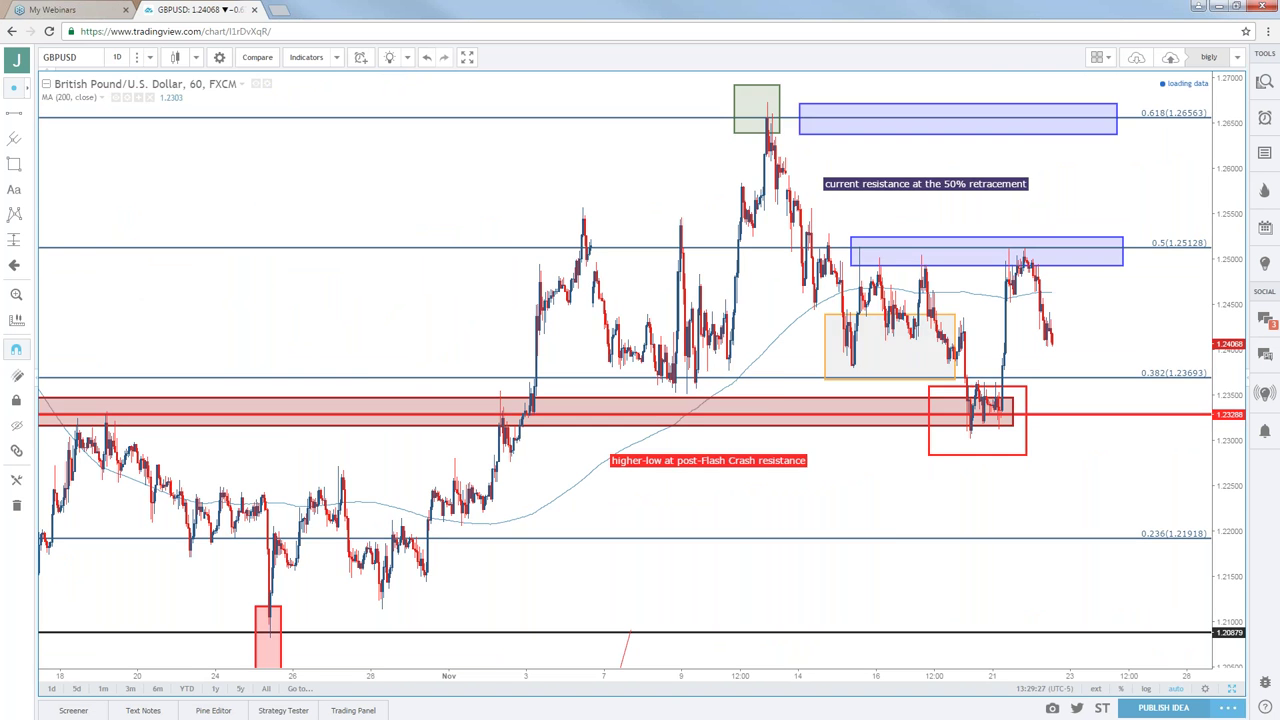
scroll(693, 507, "up", 5)
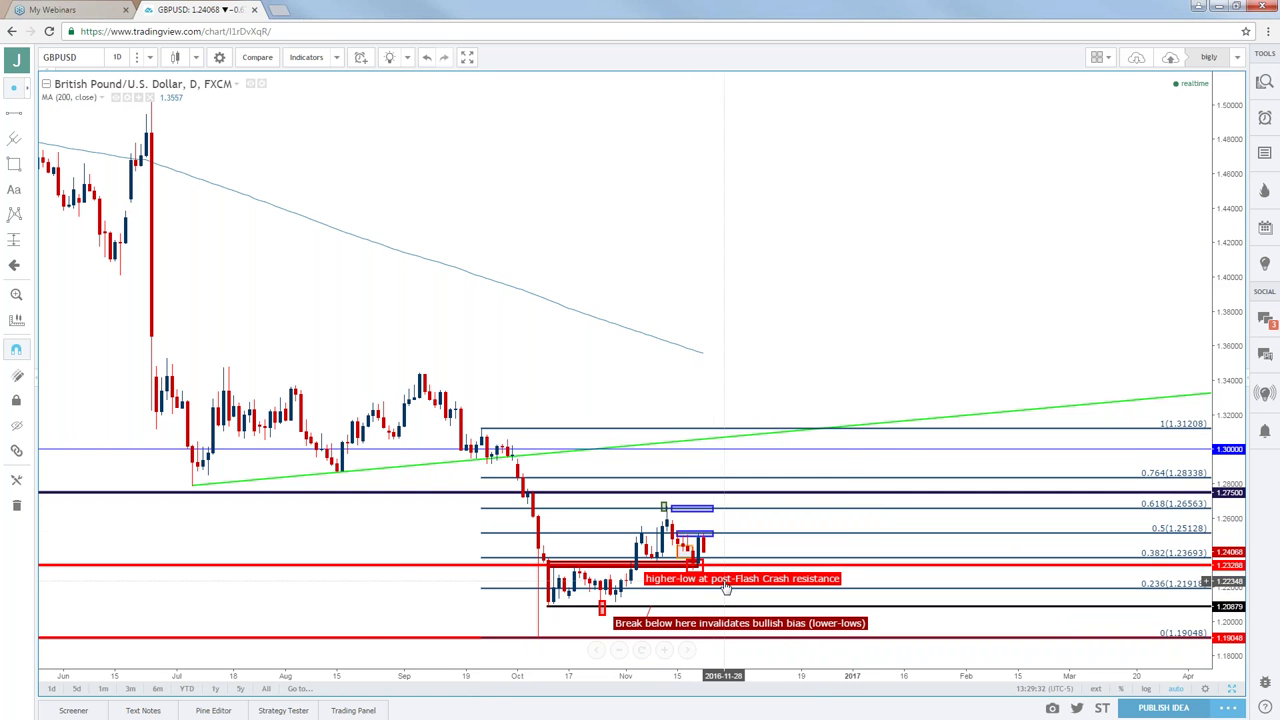
left_click(726, 588)
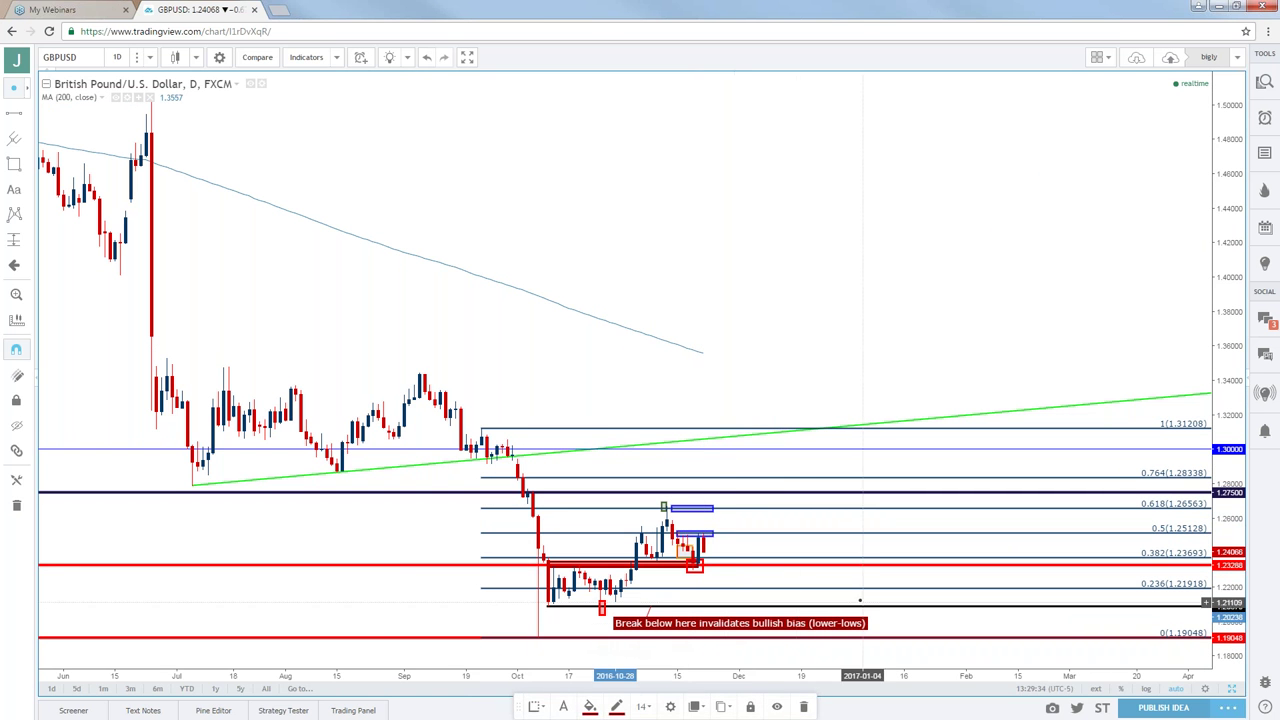
left_click(860, 600)
Step: Pan the daily chart back to earlier months, then change GBPUSD to the 4-hour timeframe
left_click_drag(706, 600, 838, 606)
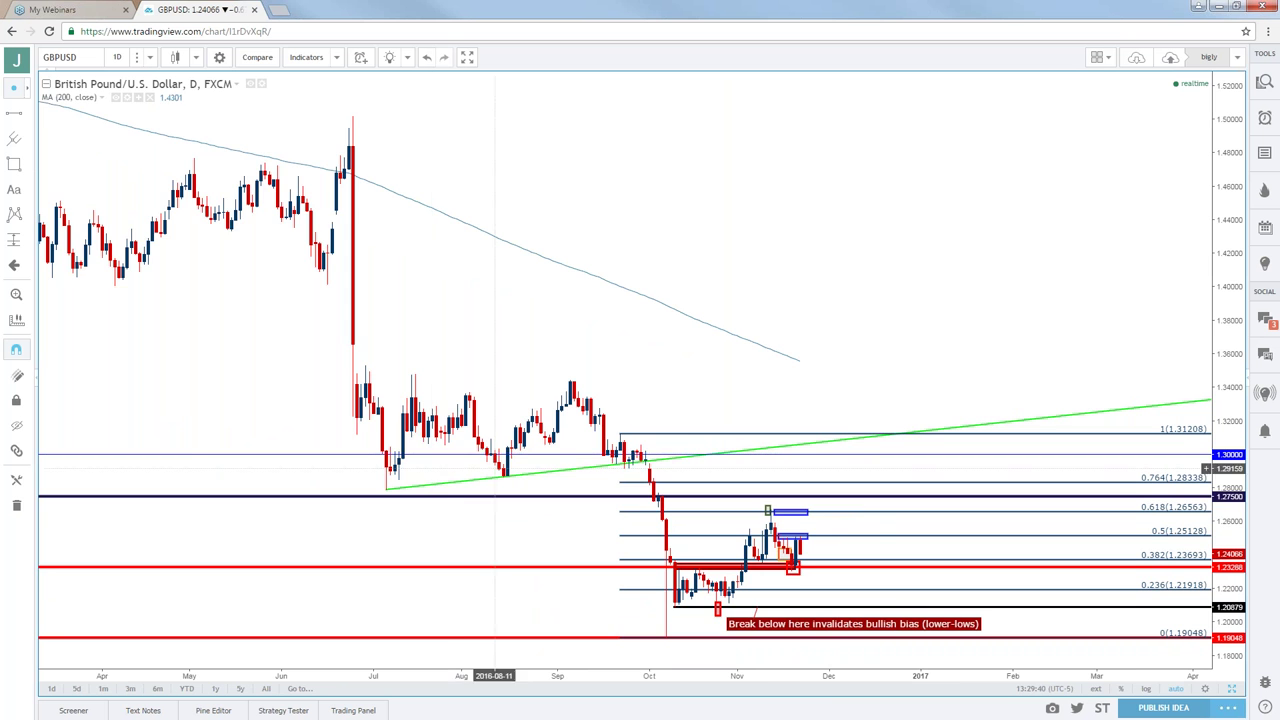
scroll(730, 500, "up", 2)
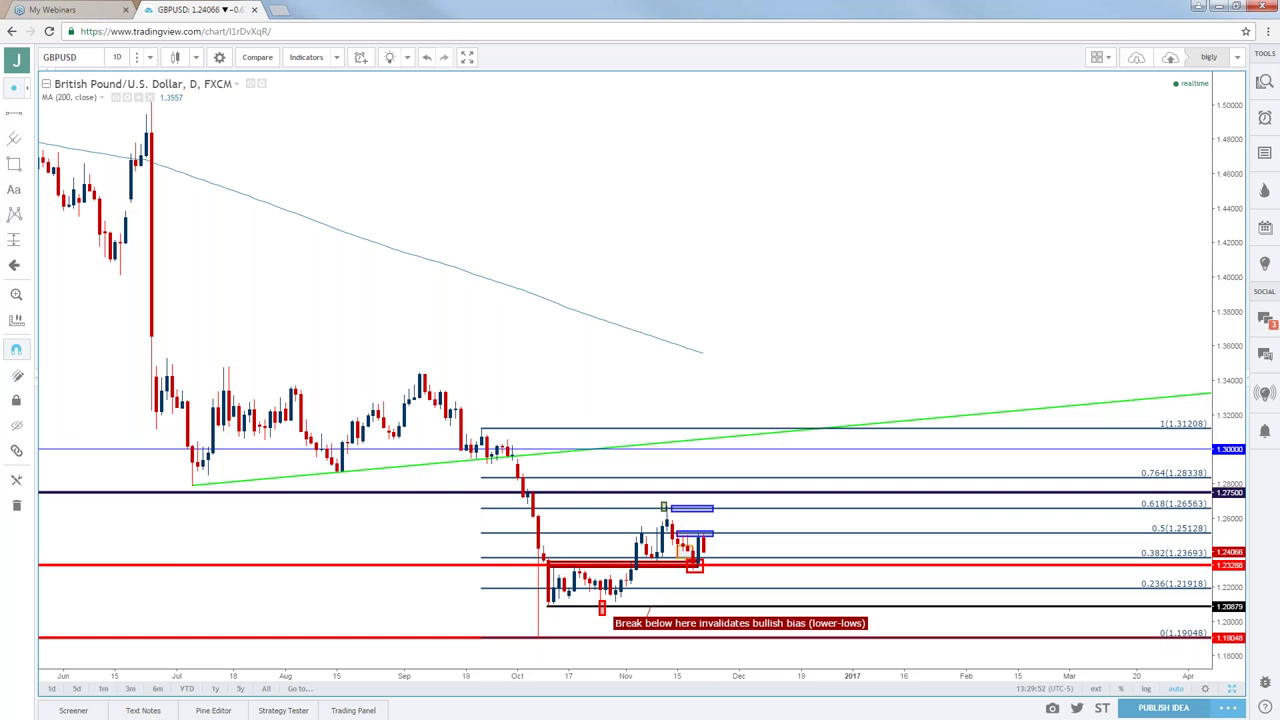
left_click(117, 57)
left_click(152, 258)
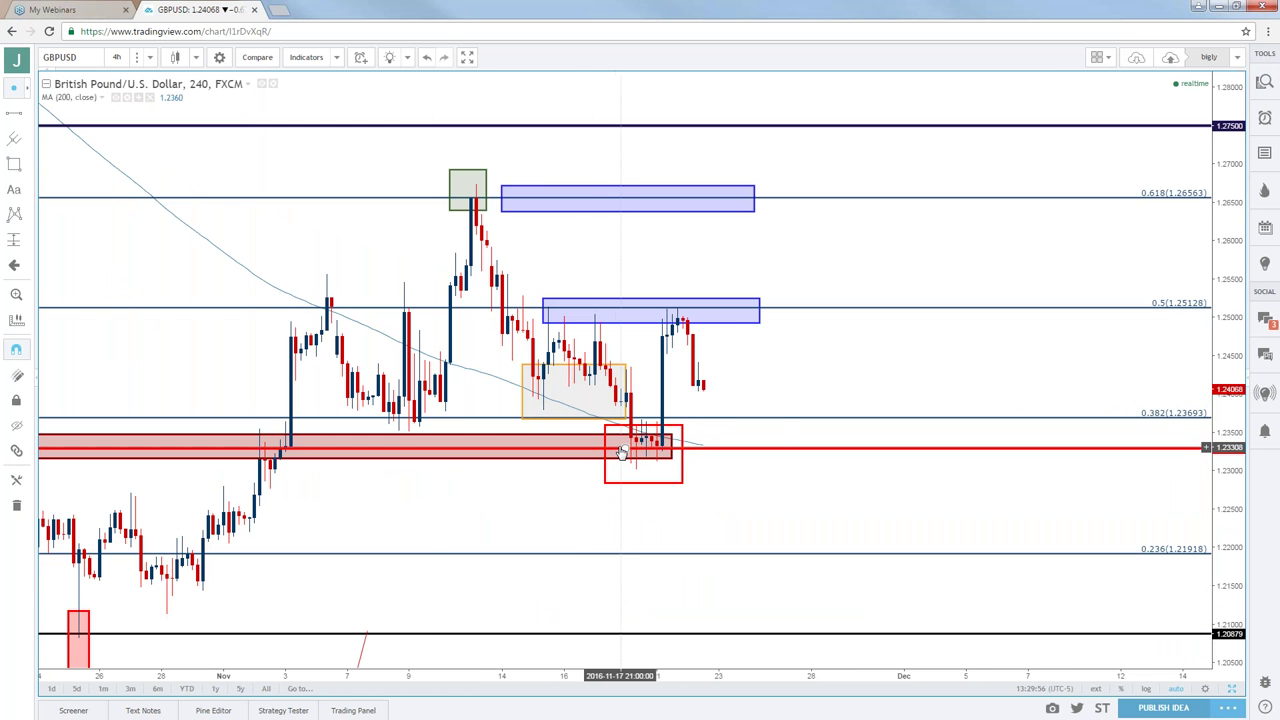
scroll(621, 452, "down", 3)
scroll(697, 426, "down", 2)
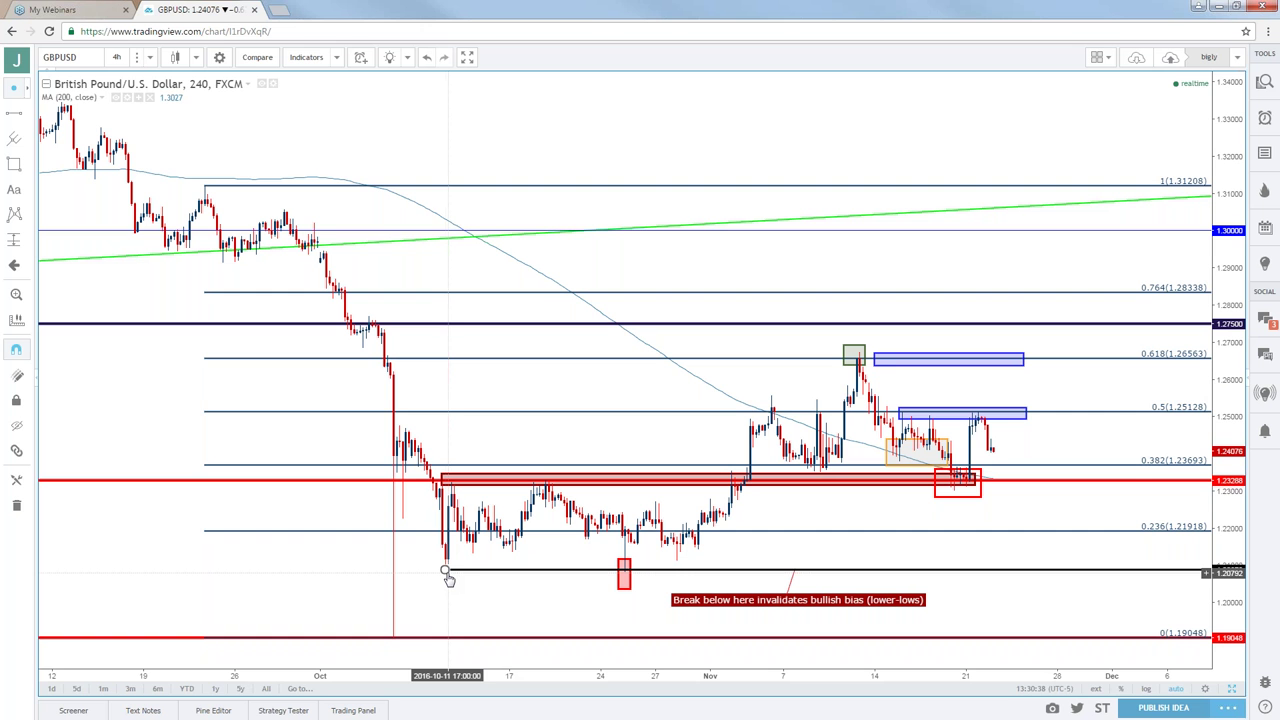
Step: Raise the black line under the October lows to 1.20879 and nudge the red zone's bottom edge up
left_click_drag(447, 578, 447, 576)
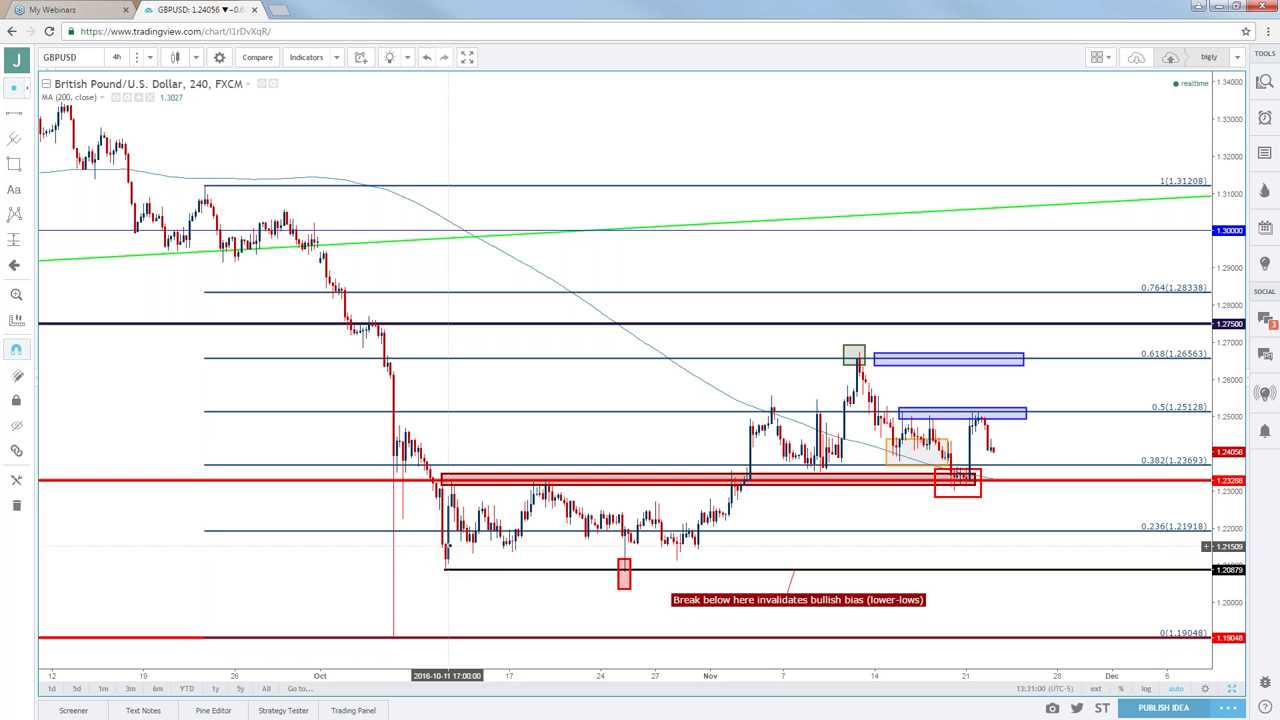
left_click(452, 488)
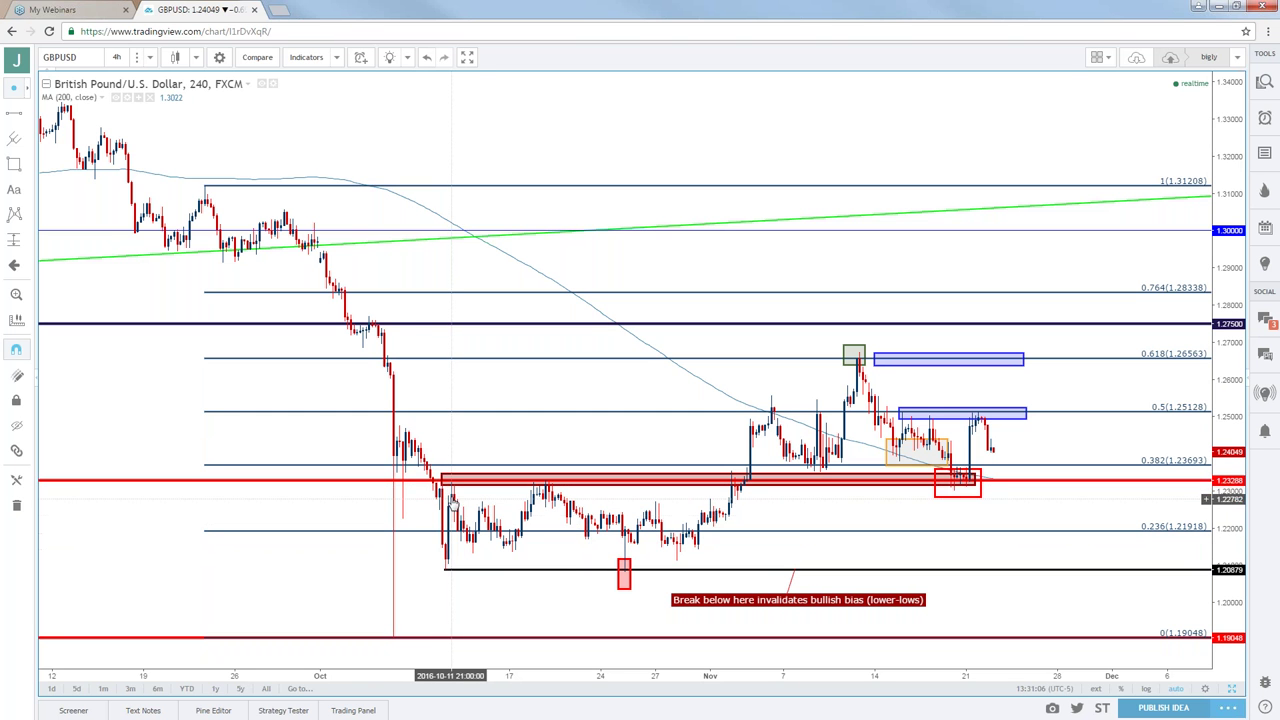
left_click_drag(452, 490, 452, 487)
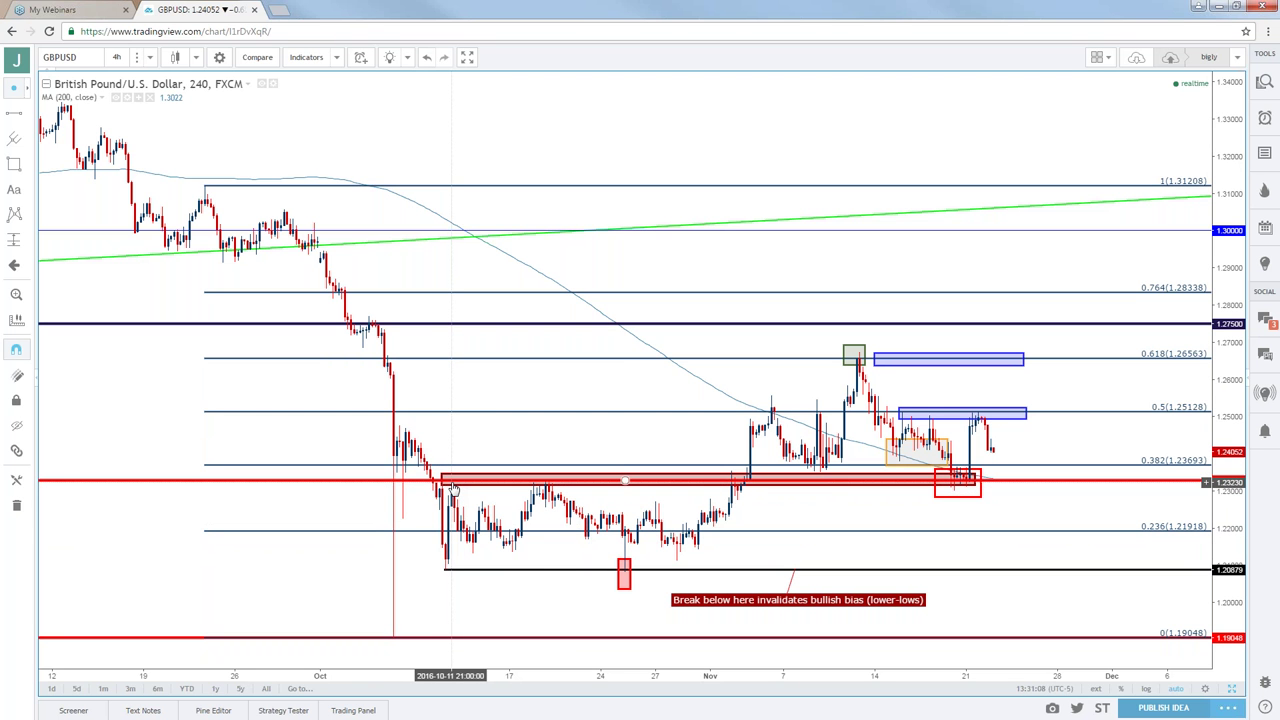
left_click_drag(452, 487, 452, 485)
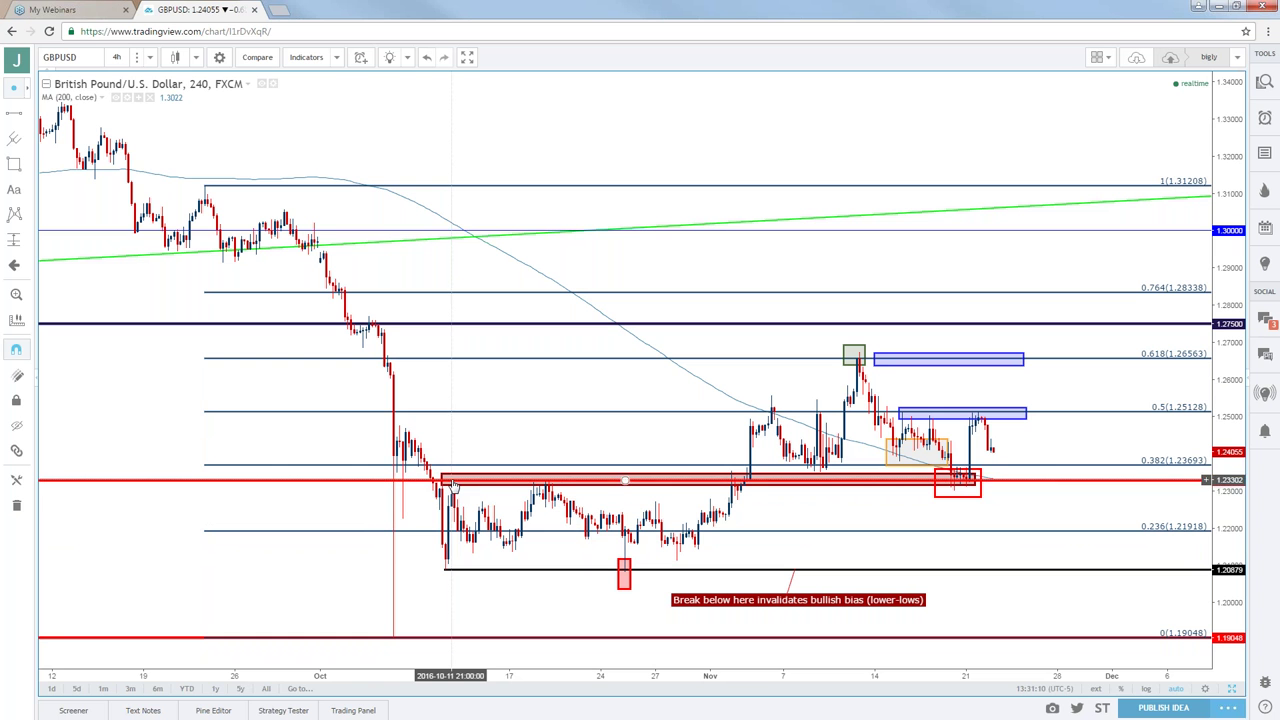
left_click(452, 484)
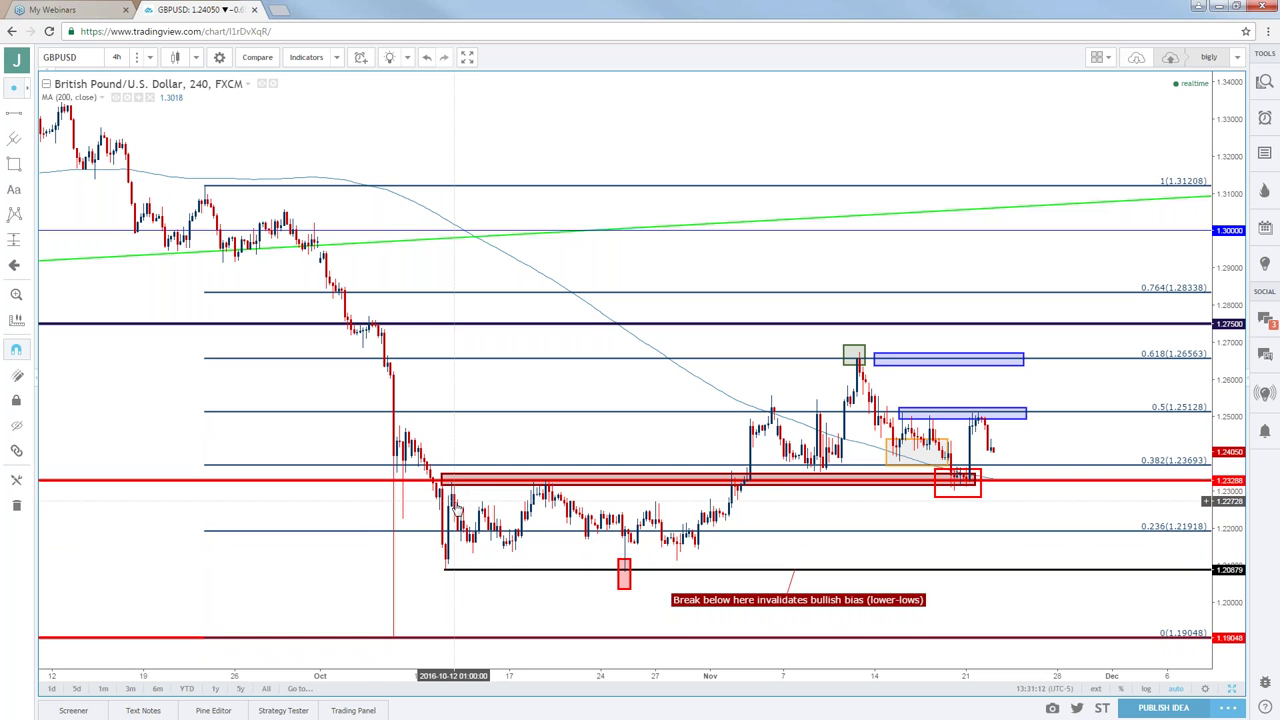
left_click(453, 489)
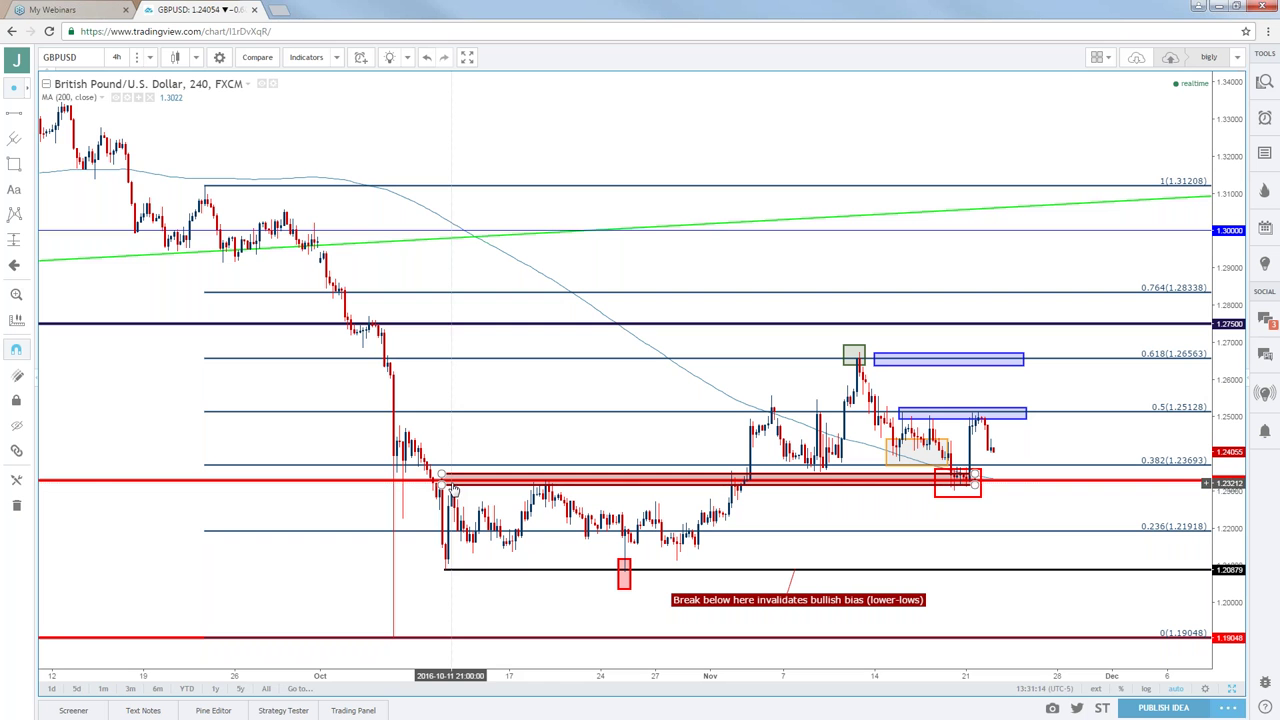
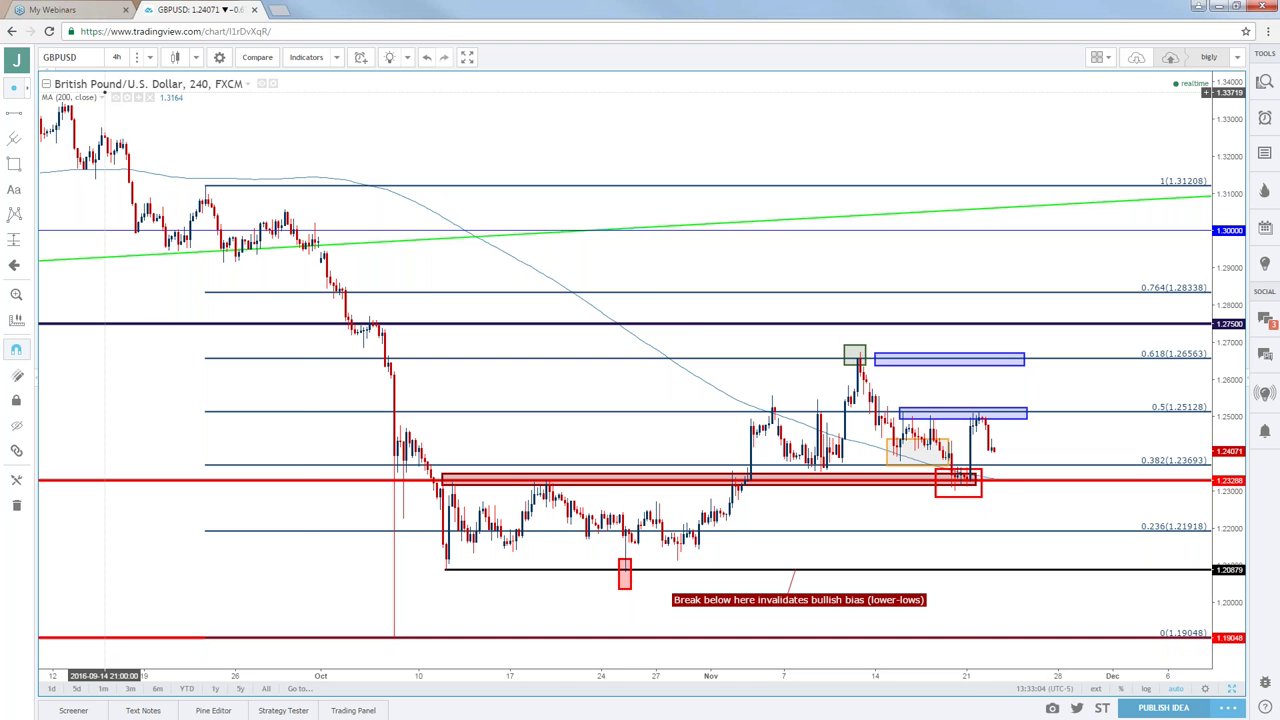
Step: Switch the GBPUSD chart to 1-week candles and zoom in on the recent years
scroll(620, 400, "down", 5)
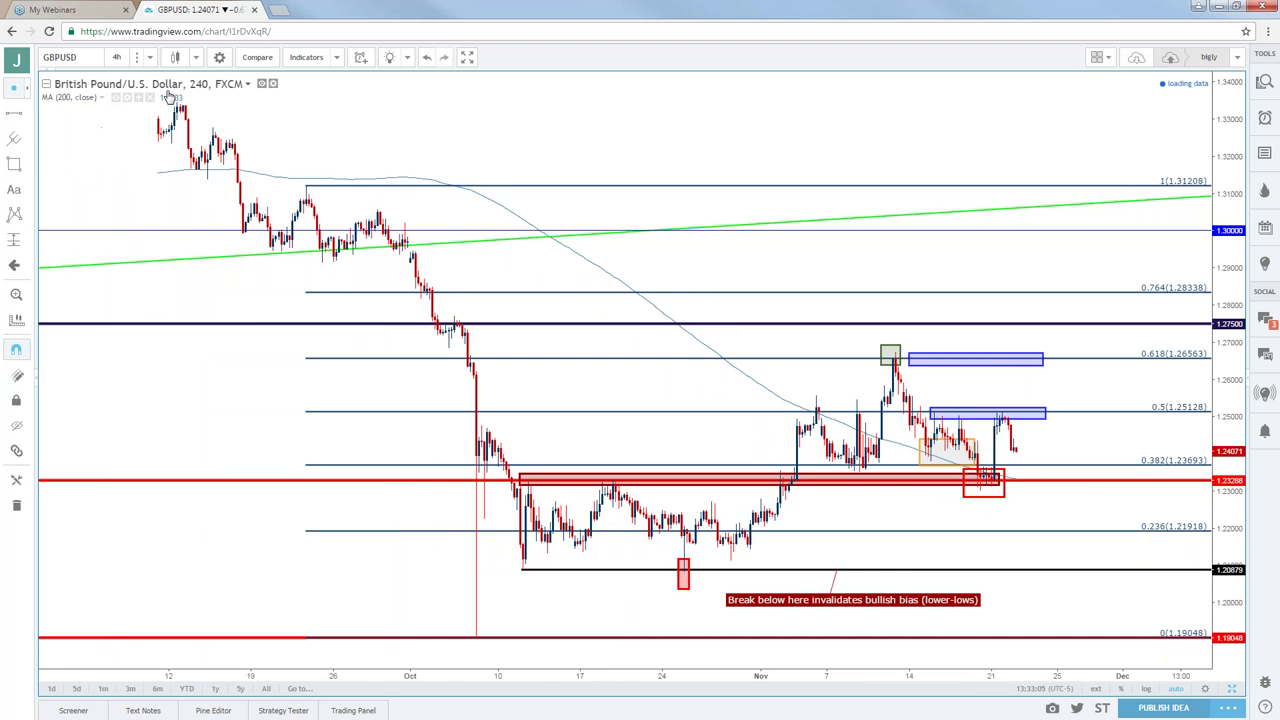
left_click(149, 57)
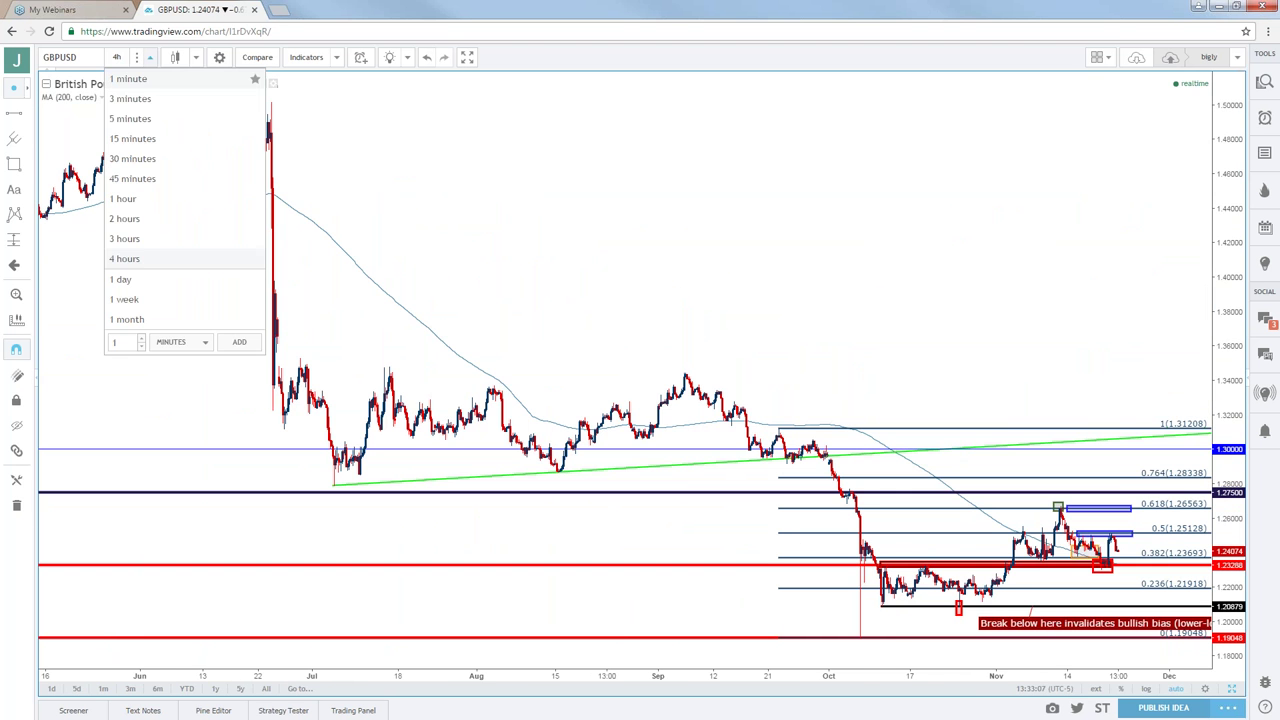
left_click(140, 300)
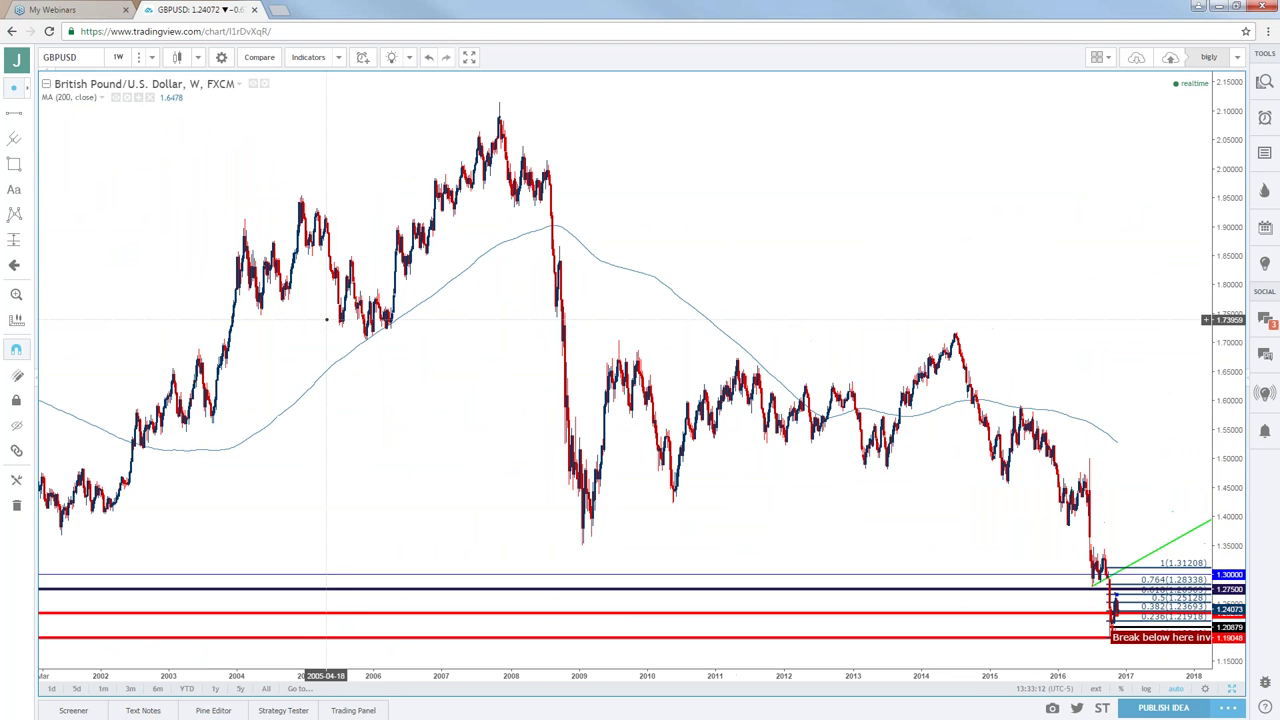
scroll(326, 320, "up", 3)
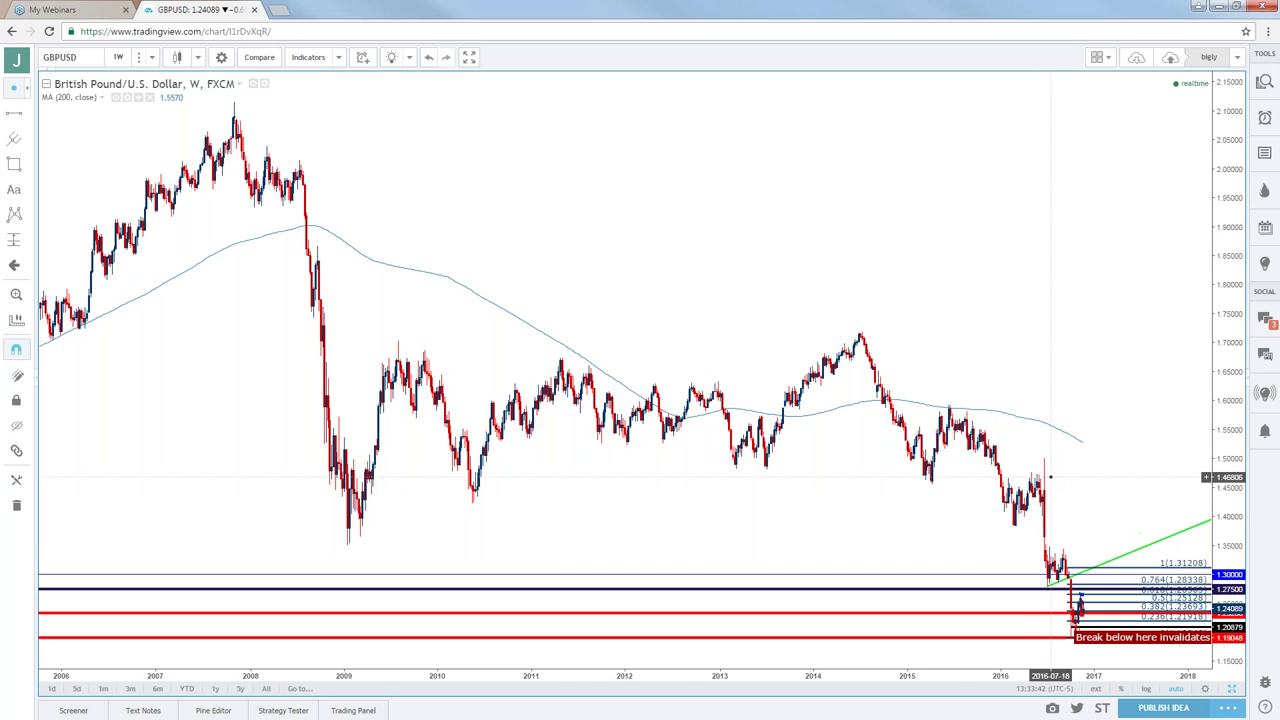
scroll(1047, 482, "up", 5)
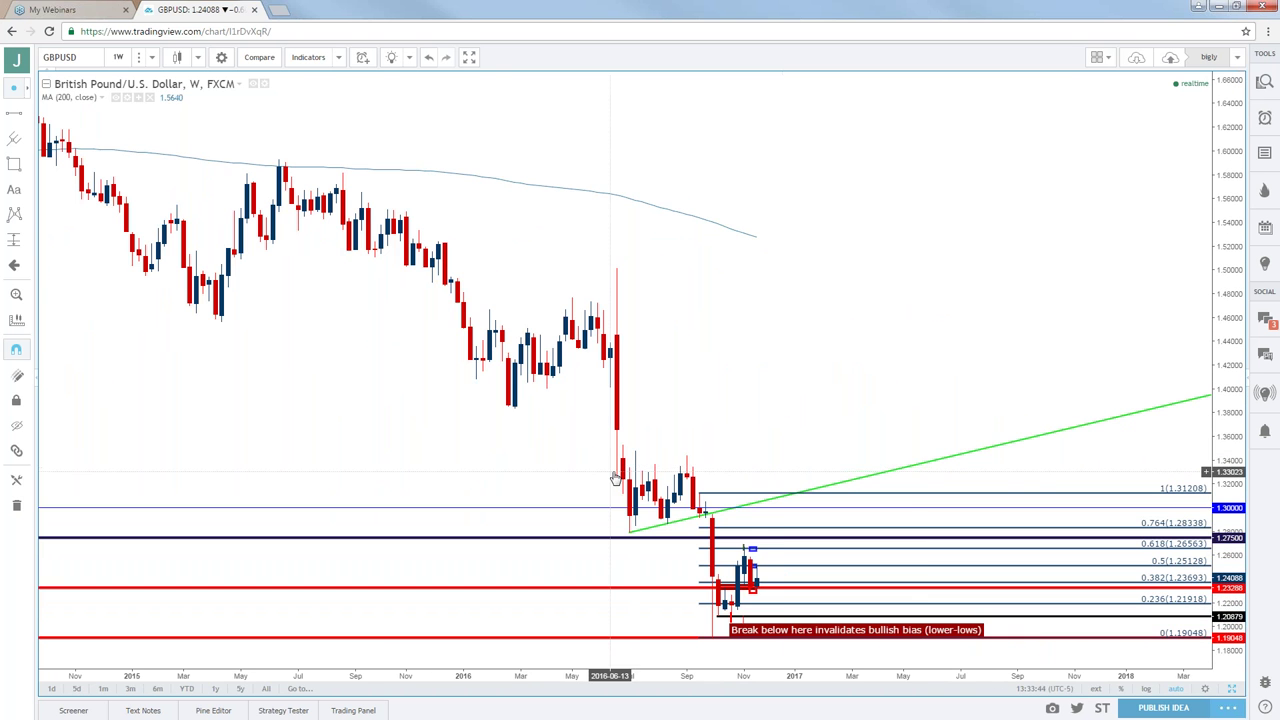
Step: Change the GBPUSD interval from 1W to 1 day
left_click(151, 57)
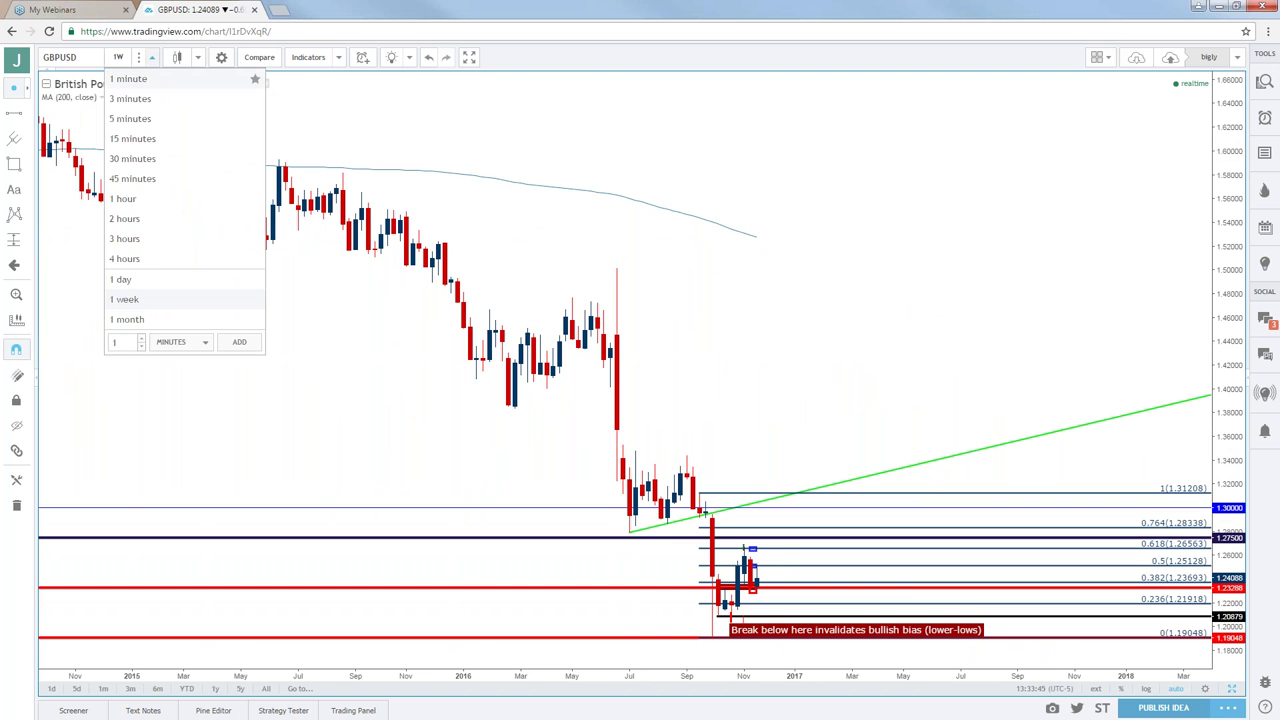
left_click(131, 280)
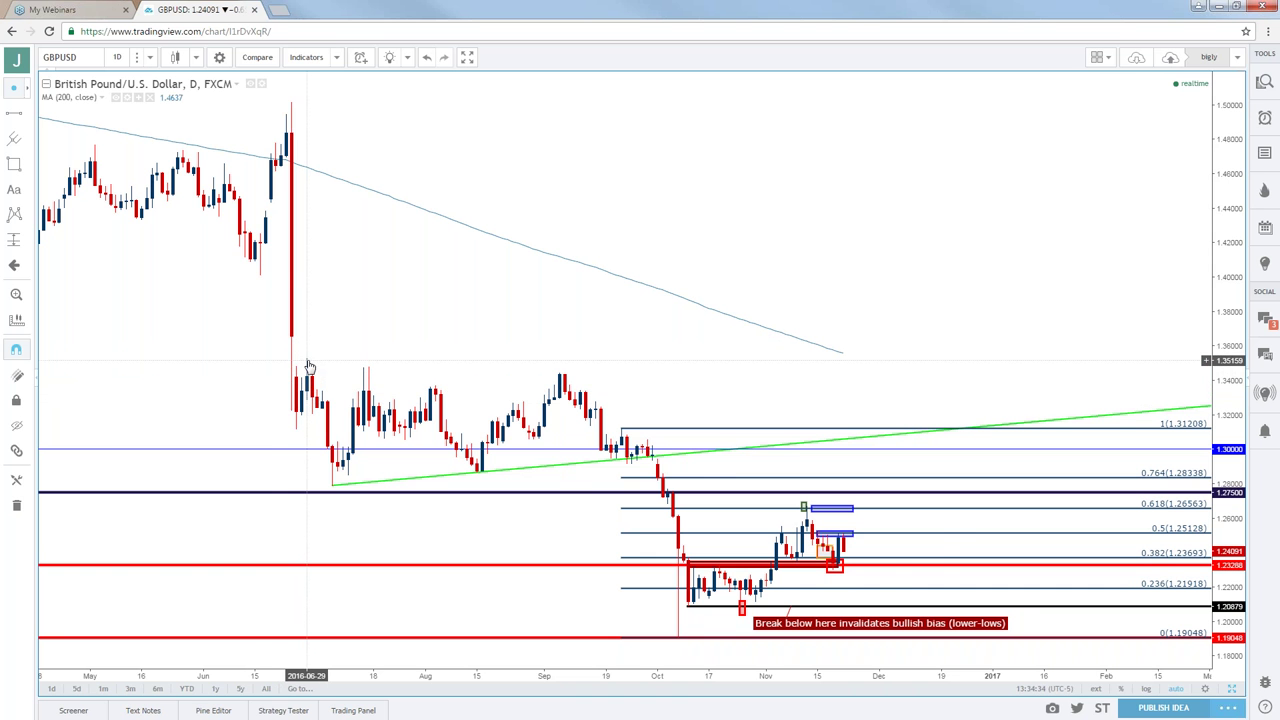
Step: Frame January–August 2016 on the daily chart, centred on the June 24 plunge toward 1.32
scroll(322, 351, "down", 2)
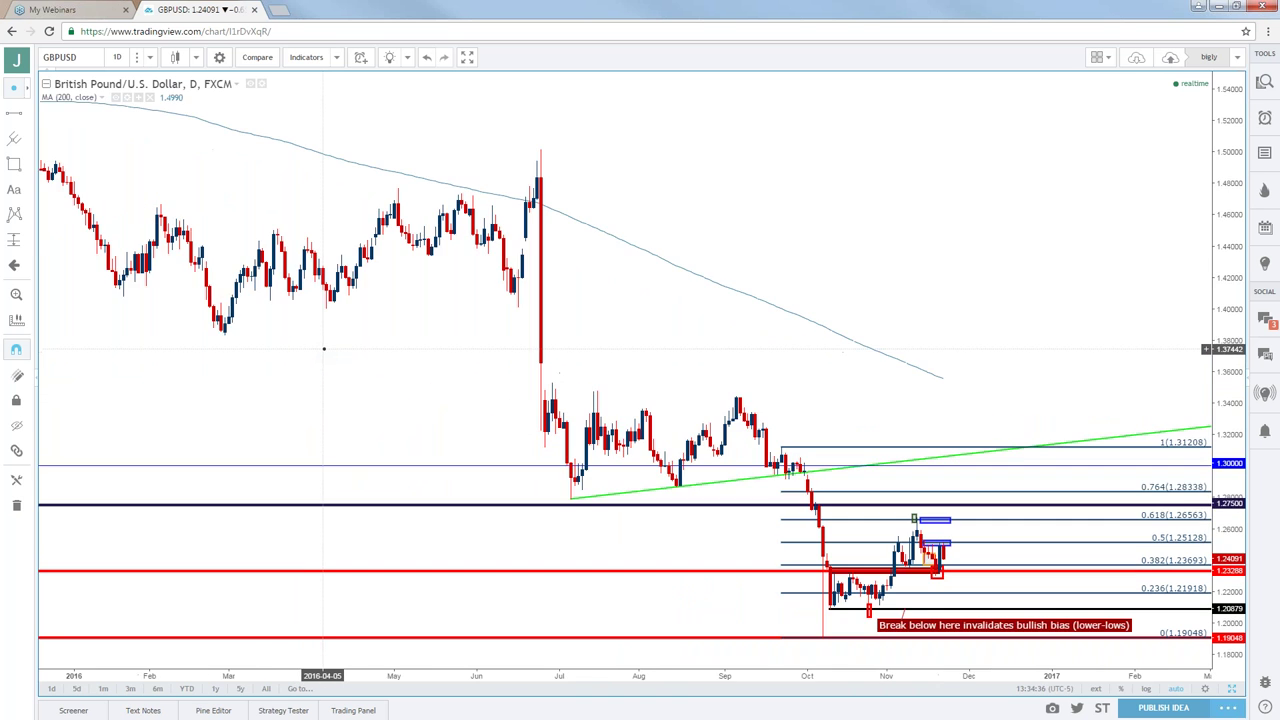
left_click_drag(349, 363, 1012, 415)
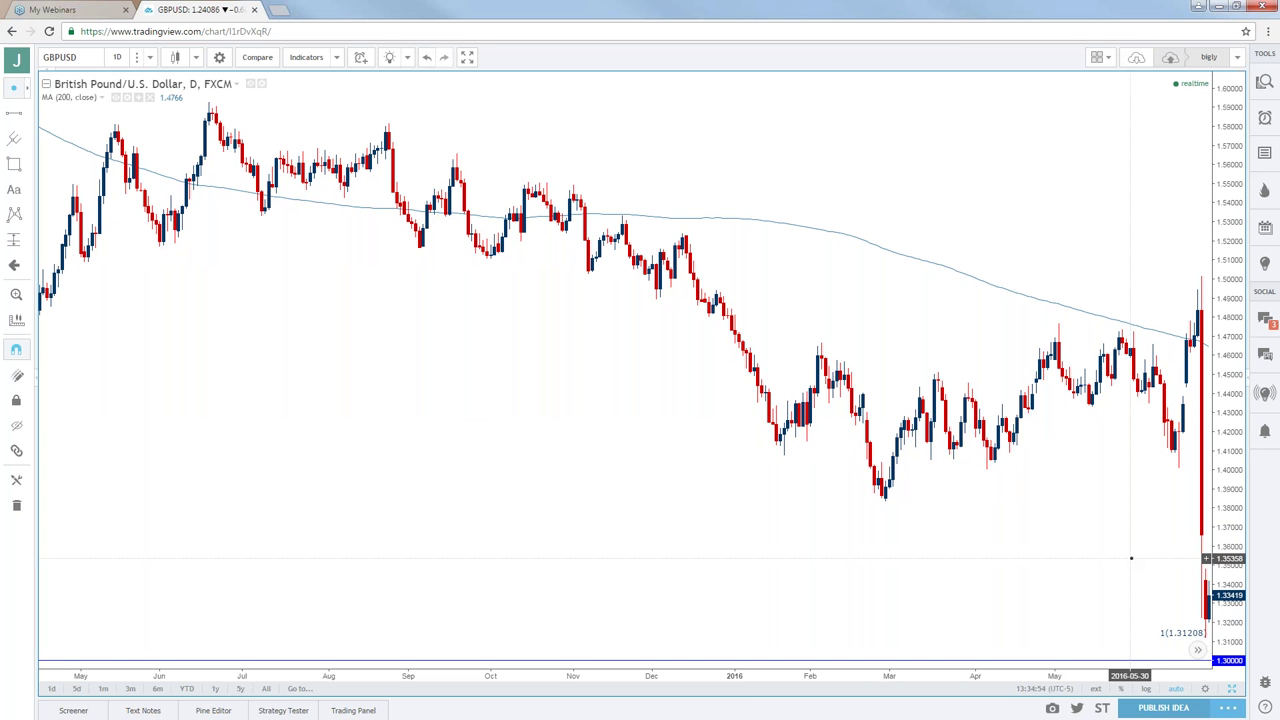
left_click_drag(1130, 557, 977, 525)
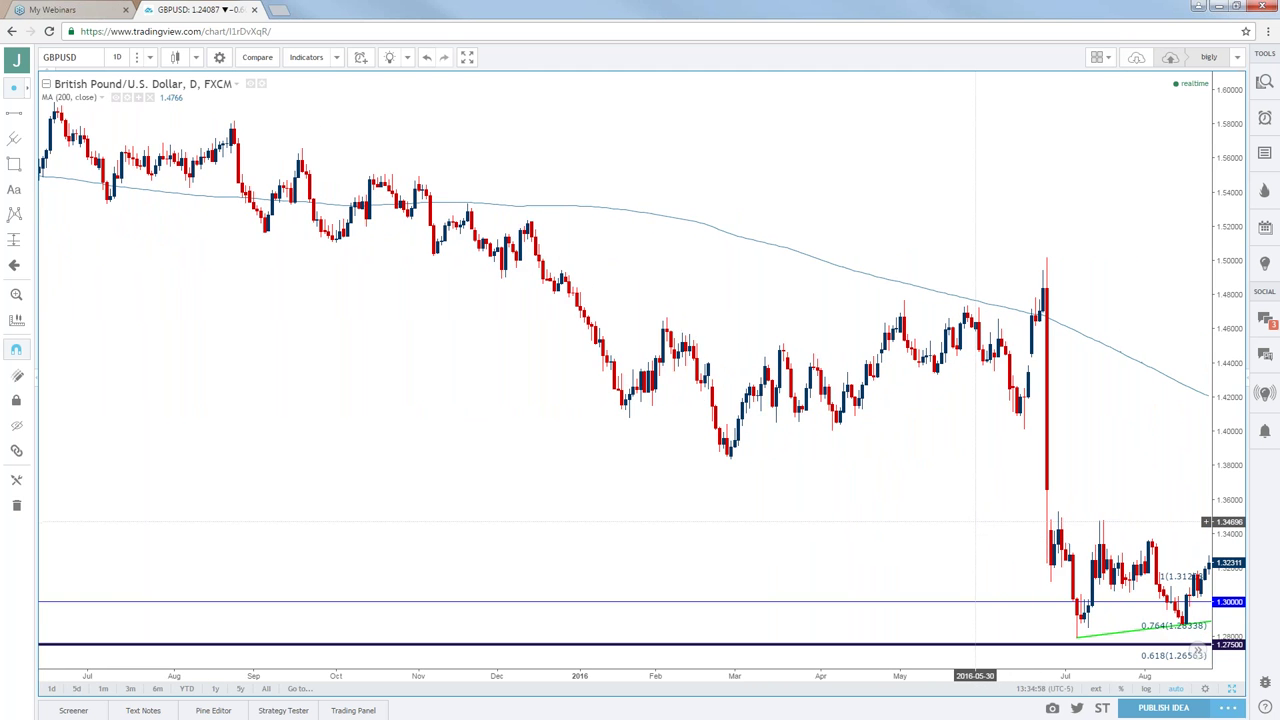
scroll(977, 524, "up", 4)
scroll(977, 524, "up", 1)
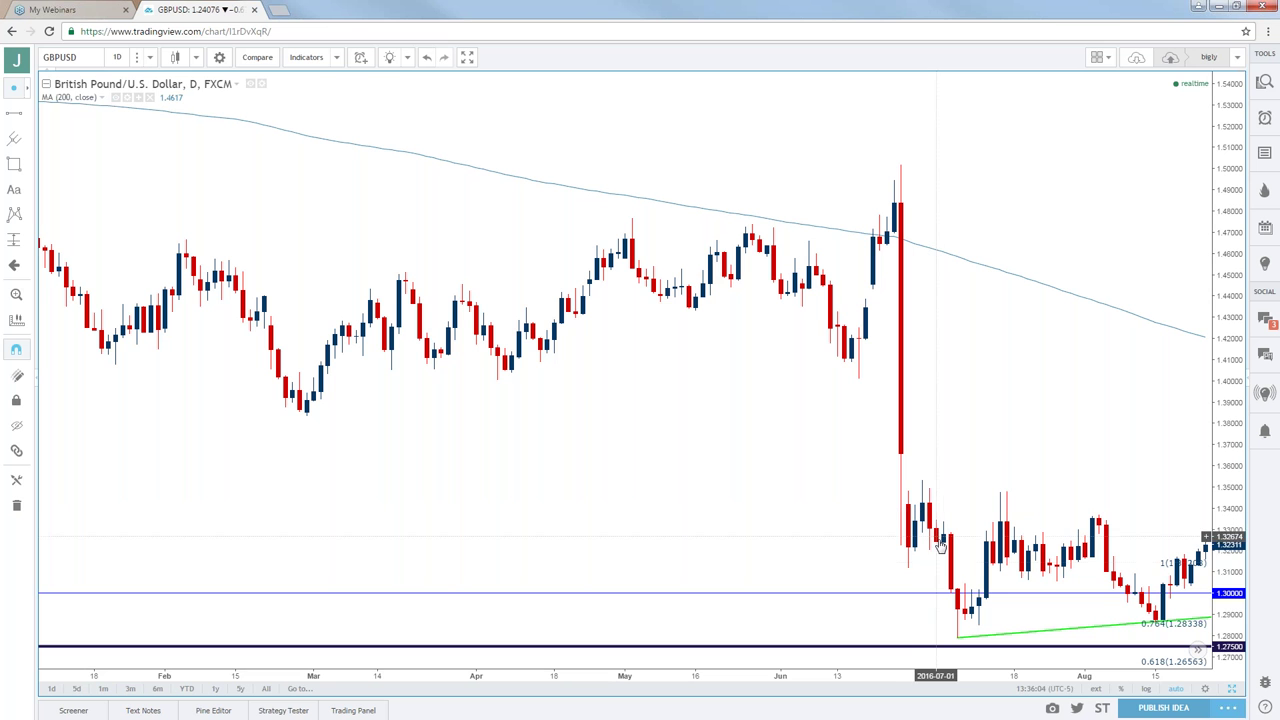
Step: Select the green rising trendline and pan the chart forward to late September 2016
left_click(958, 640)
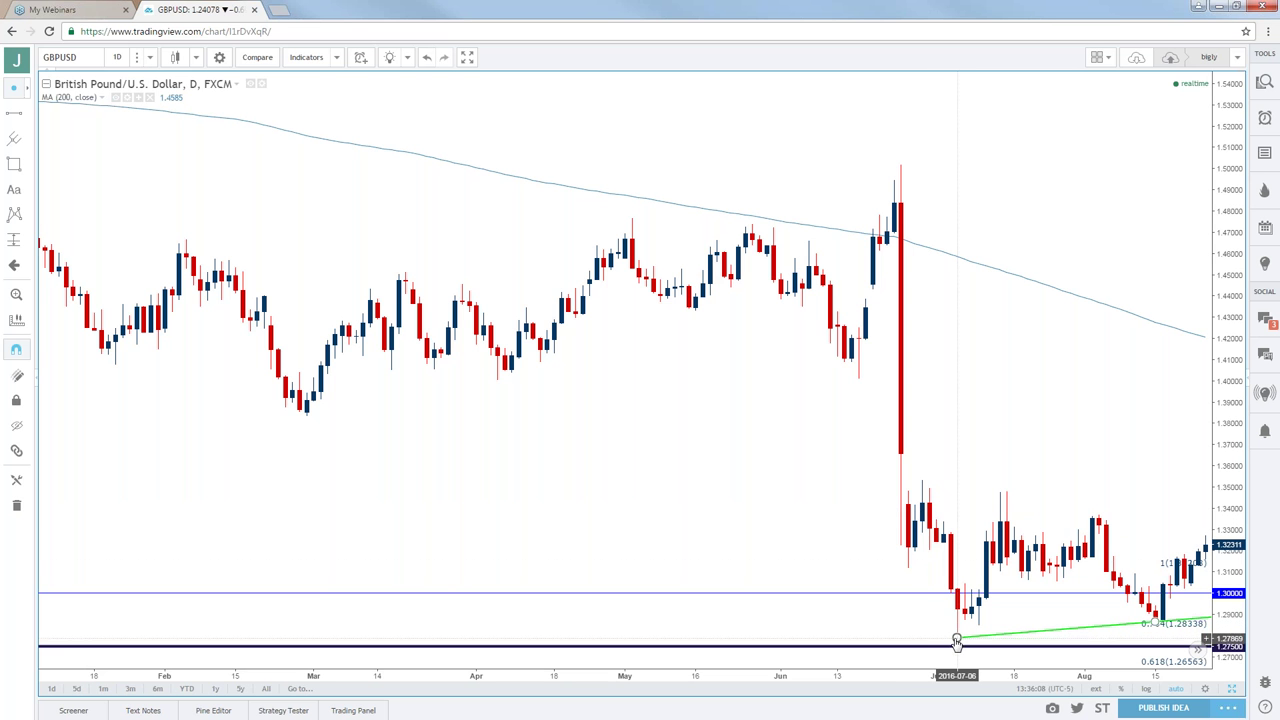
left_click_drag(921, 631, 865, 611)
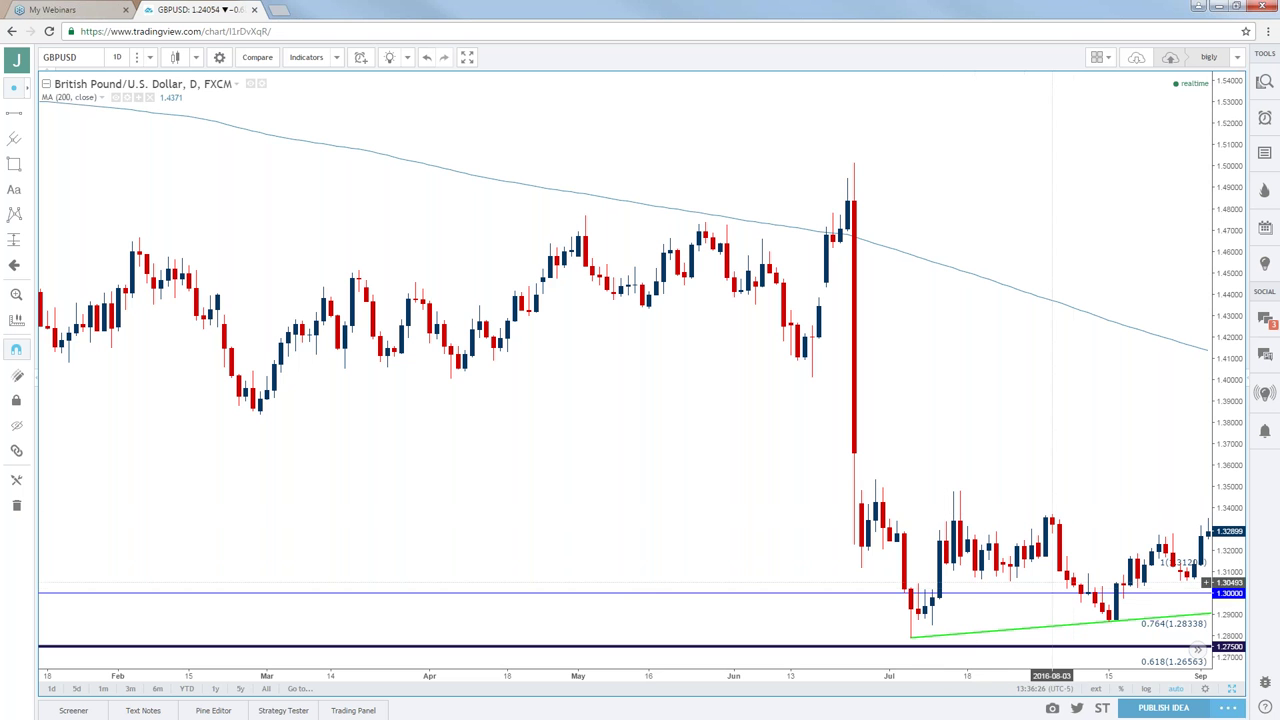
left_click_drag(1080, 565, 956, 543)
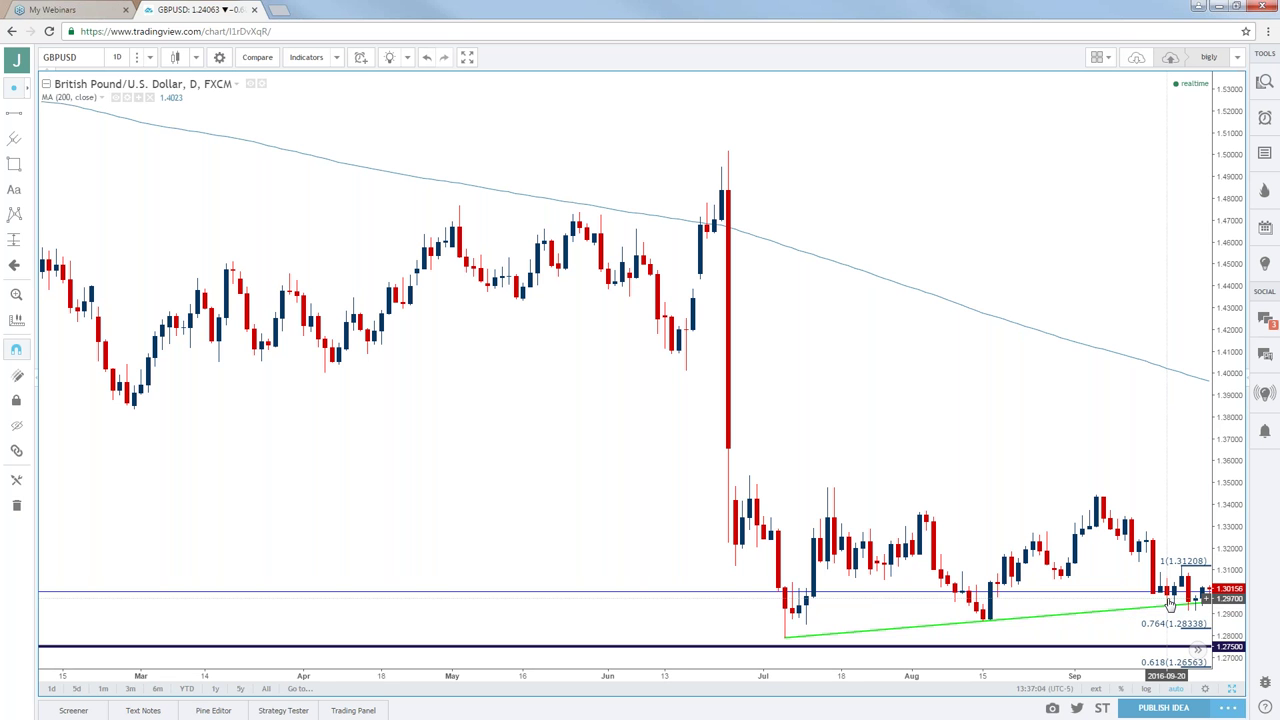
Step: Advance the chart through October into late November 2016, selecting the Fibonacci retracement
key("Right")
key("Right")
key("Right")
key("Right")
key("Right")
key("Right")
key("Right")
key("Right")
key("Right")
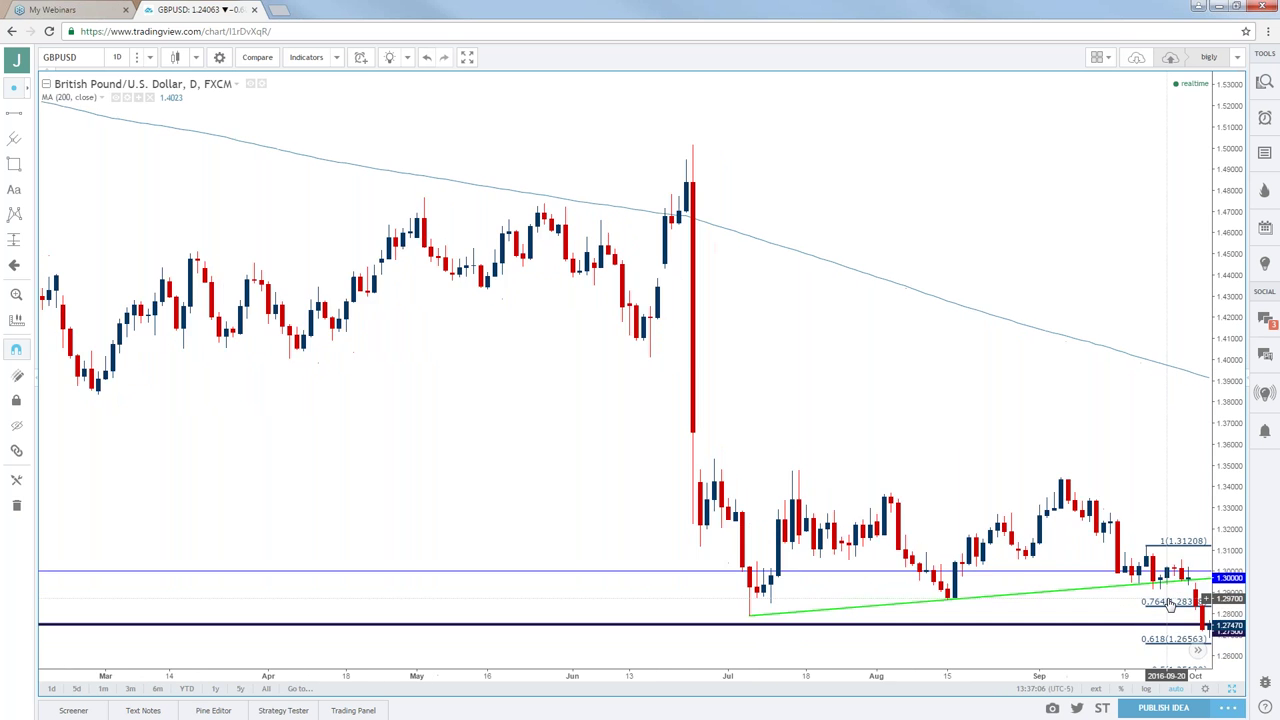
key("Right")
key("Right")
key("Right")
key("Right")
key("Right")
key("Right")
key("Right")
key("Right")
key("Right")
key("Right")
key("Right")
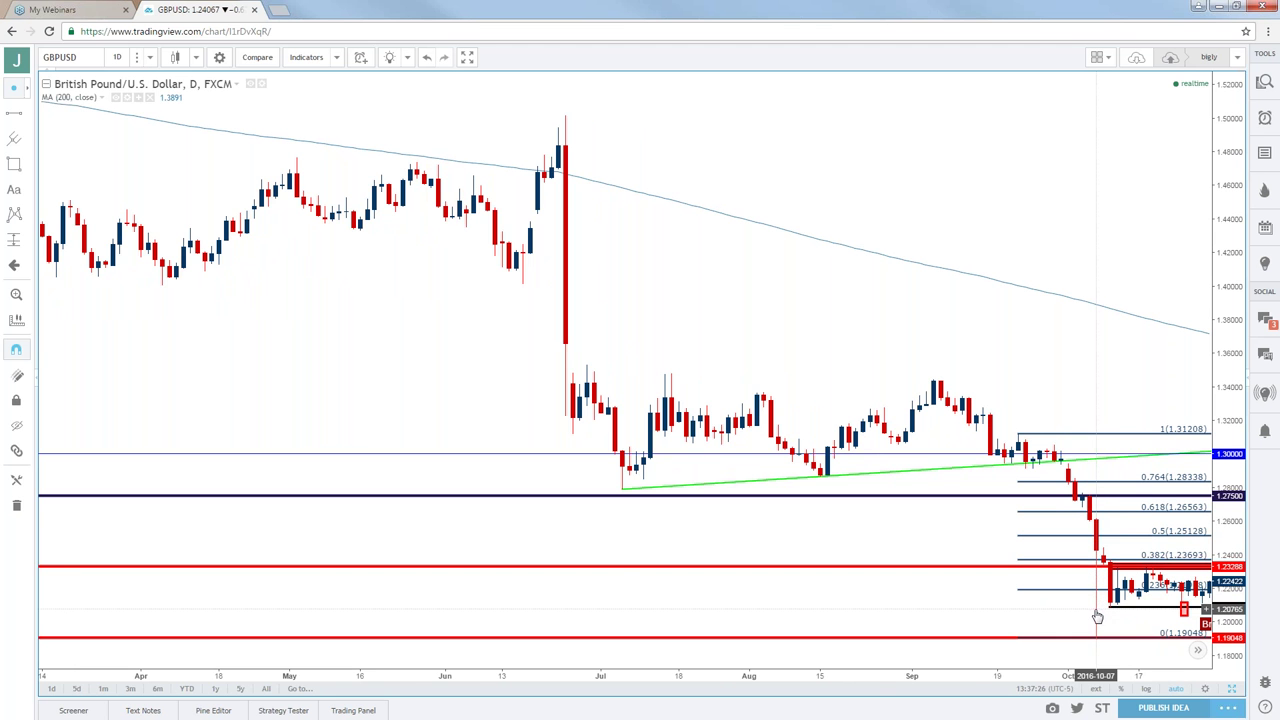
left_click_drag(1080, 609, 1037, 606)
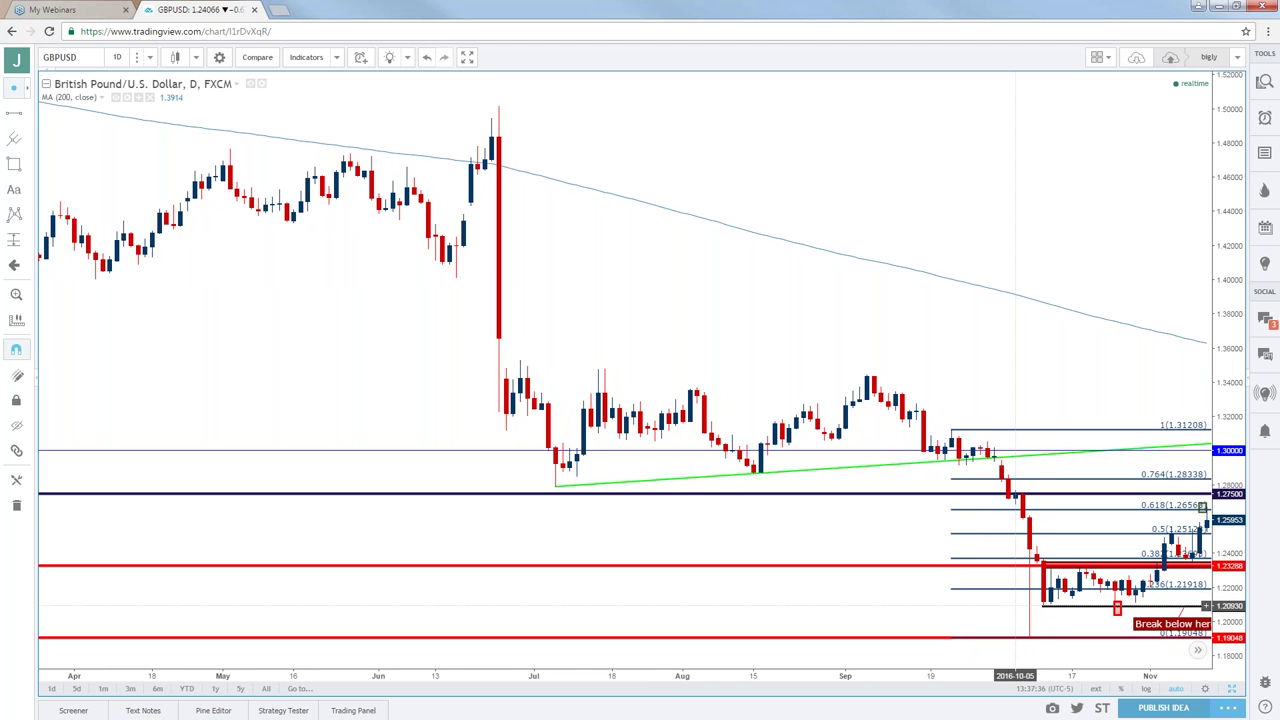
left_click_drag(1014, 606, 1006, 606)
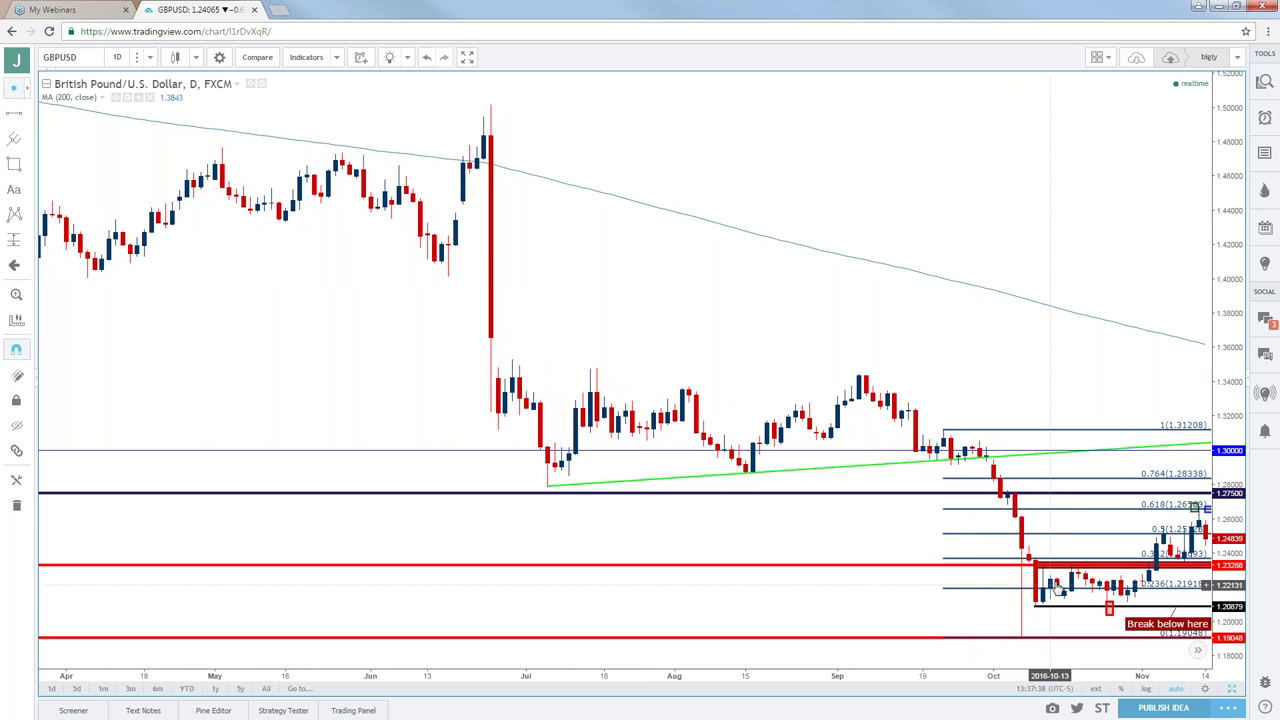
left_click(1077, 583)
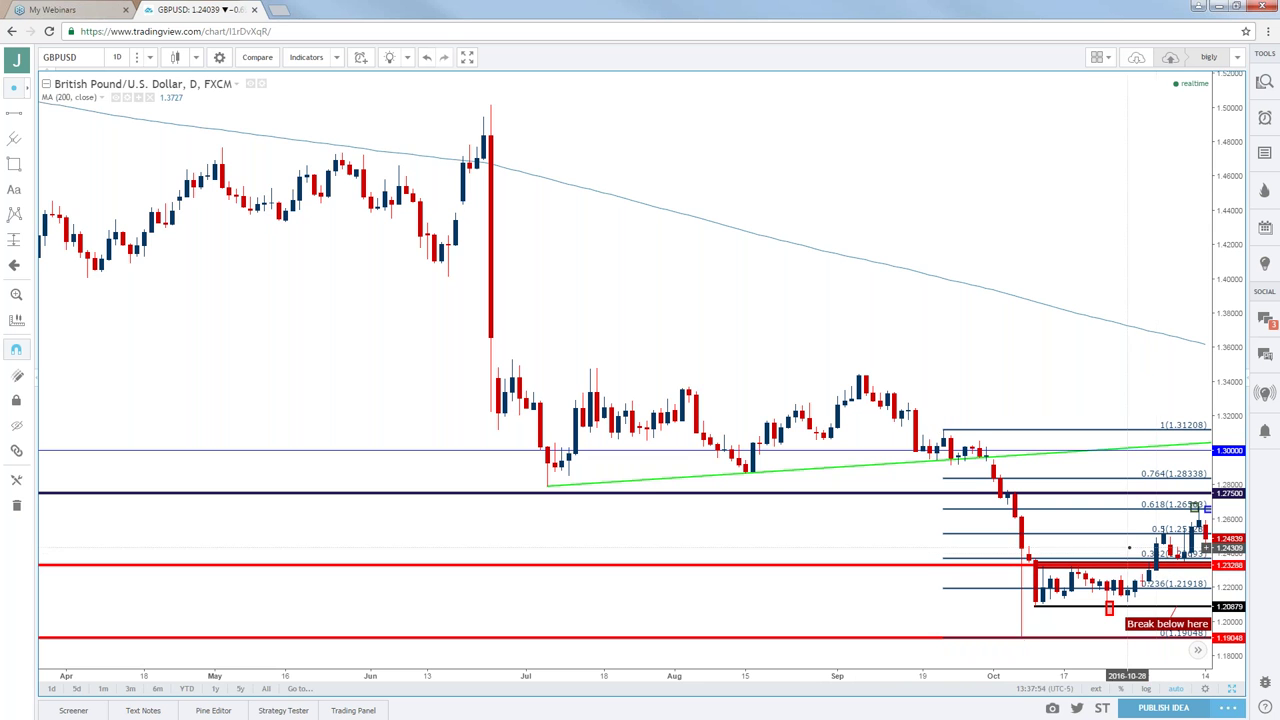
left_click_drag(1156, 553, 988, 539)
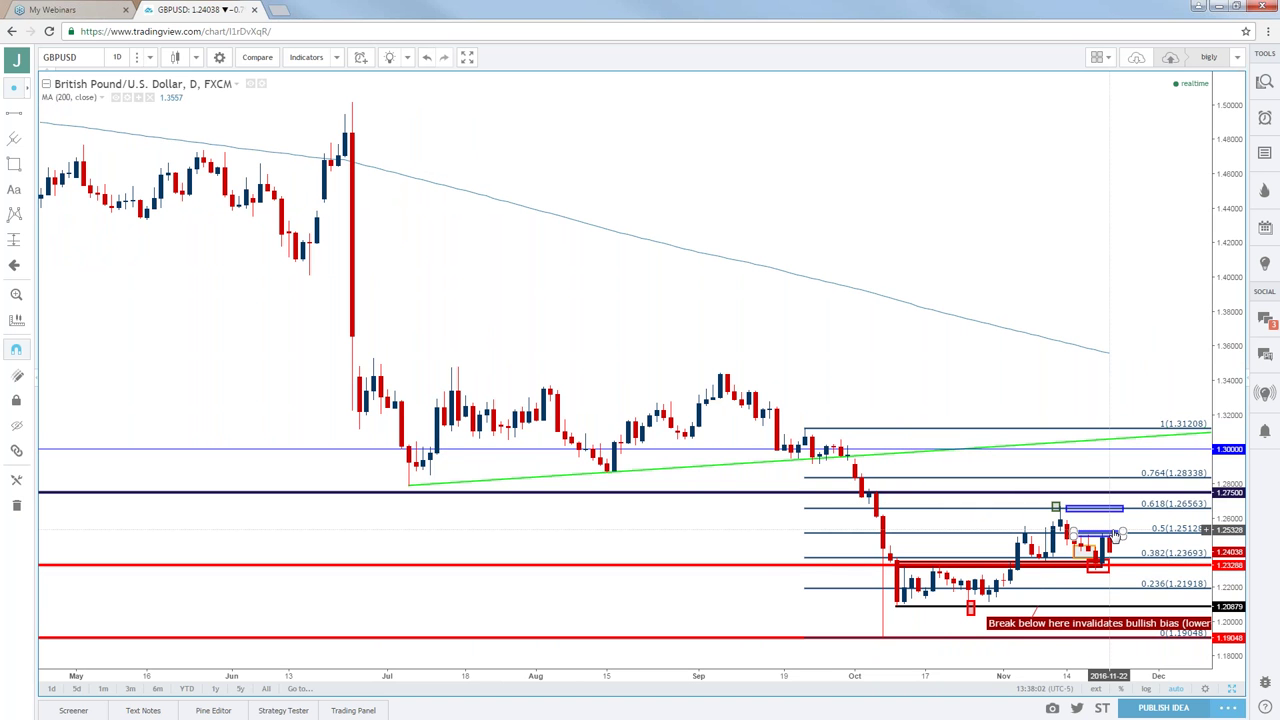
Step: Reshape the blue zone at the 0.5 Fibonacci level and delete the 200-period moving average
left_click_drag(1117, 536, 1111, 527)
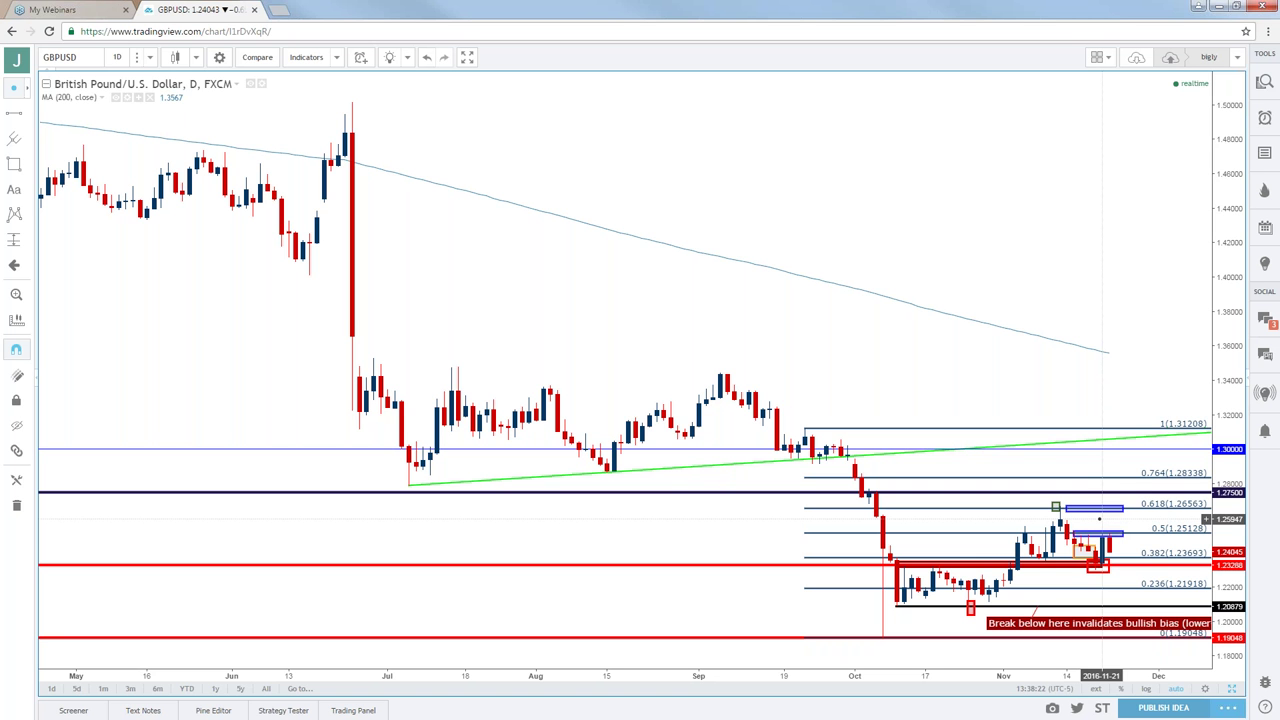
left_click(1084, 510)
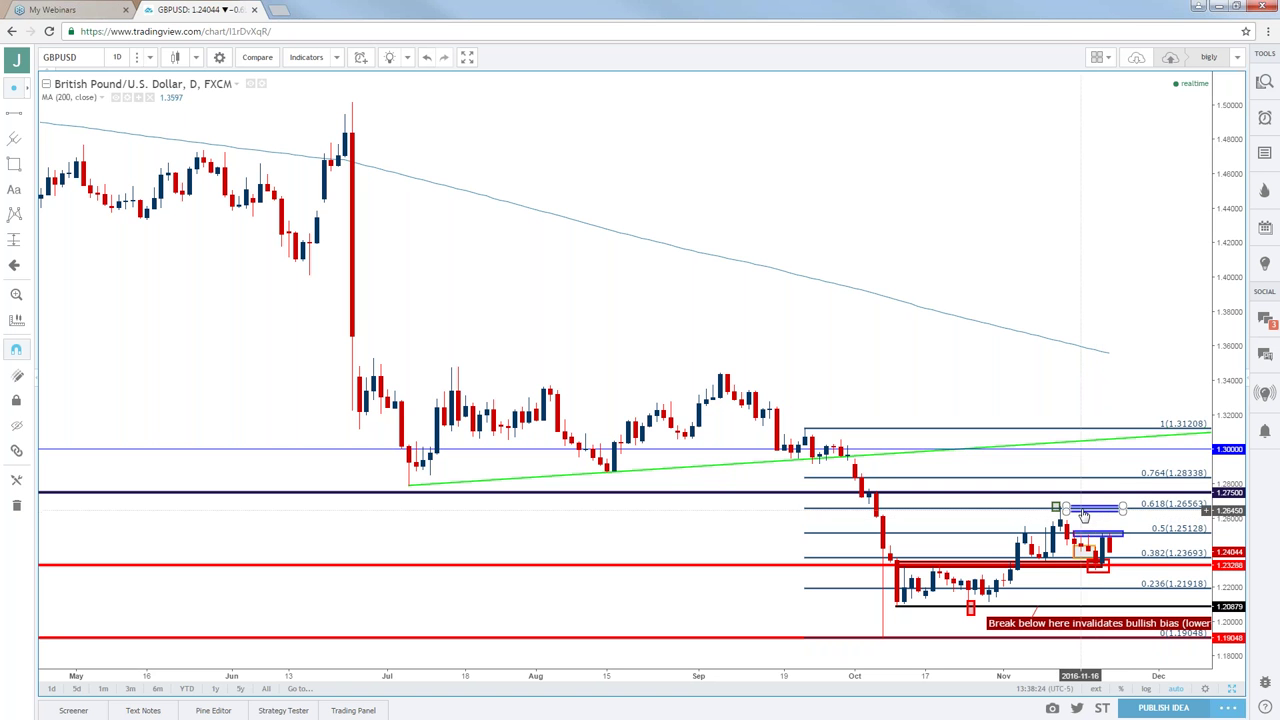
left_click(918, 306)
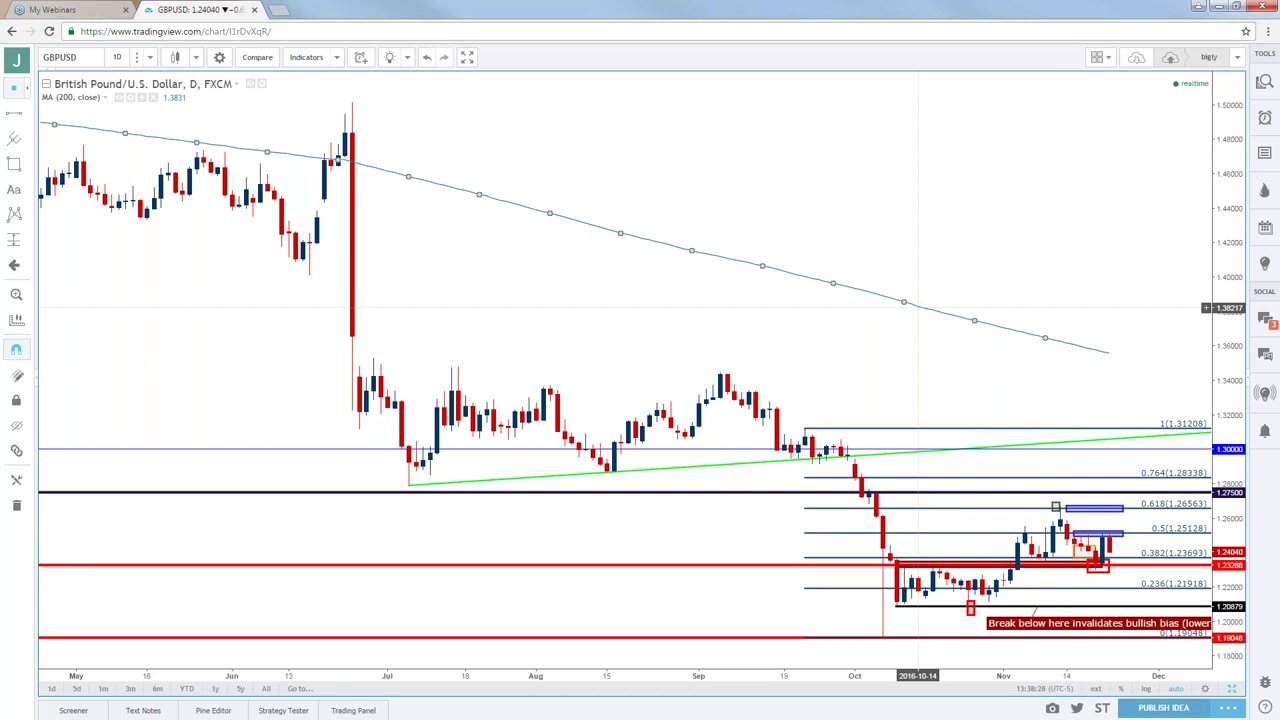
key("Delete")
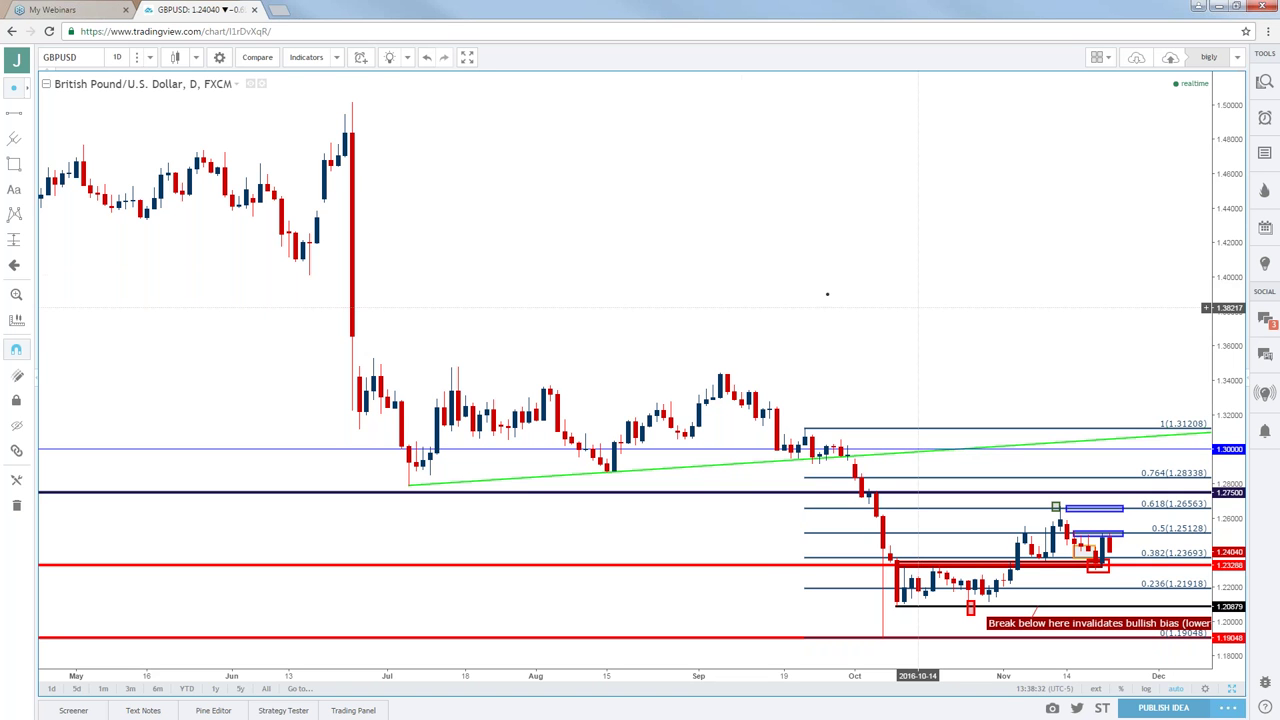
Step: Load the USDCAD daily chart from the symbol search
left_click(88, 57)
type("U")
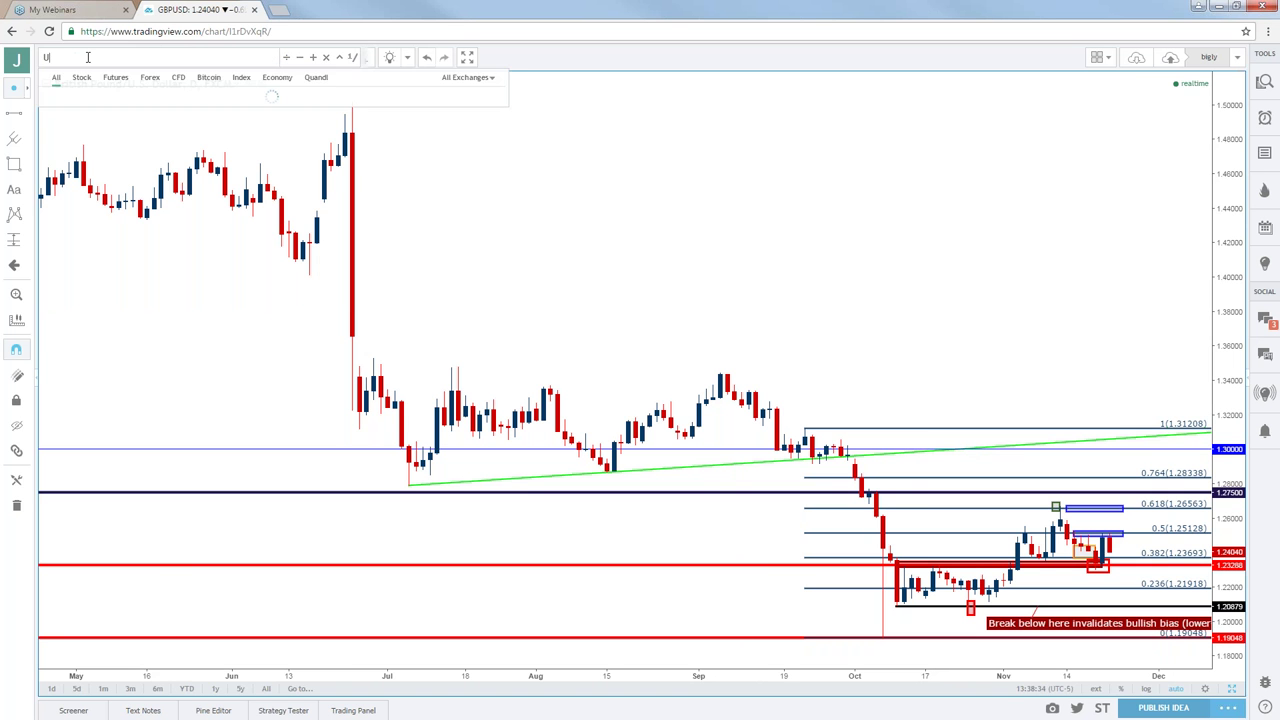
type("SDCAD")
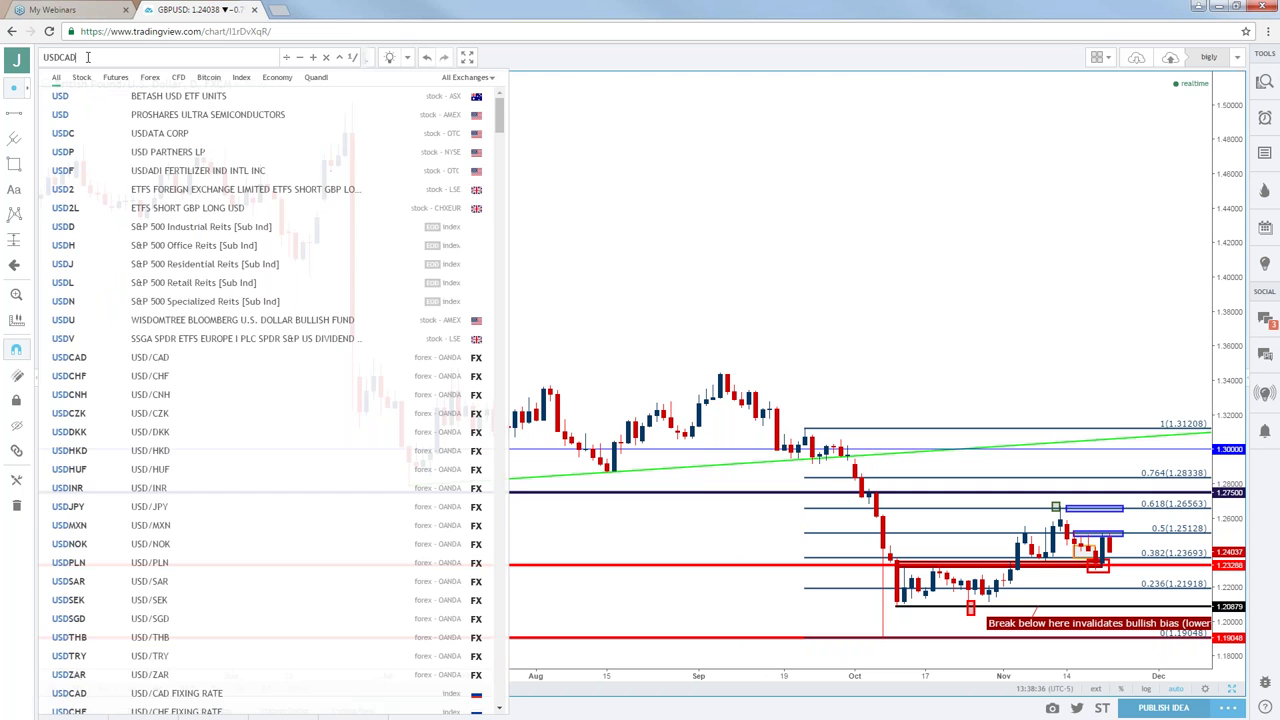
key("Return")
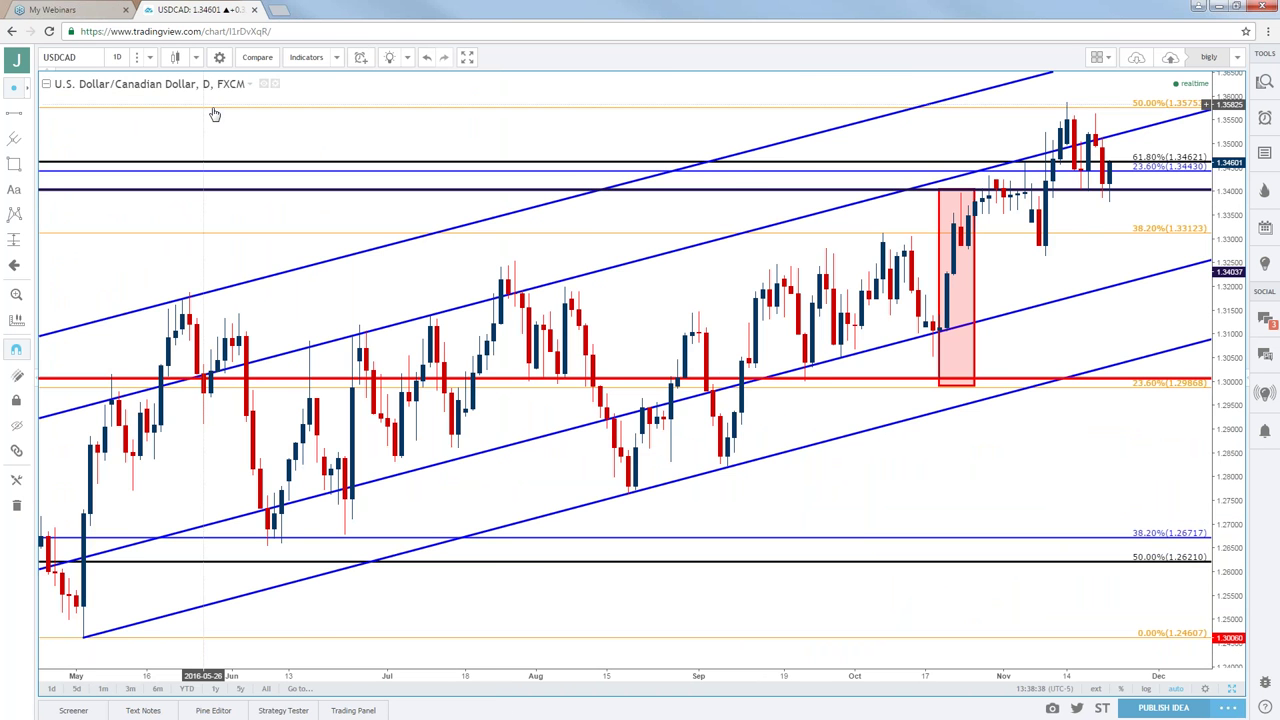
Step: Zoom out the USDCAD chart back to September 2015 and select the pink breakout zone
scroll(220, 116, "down", 4)
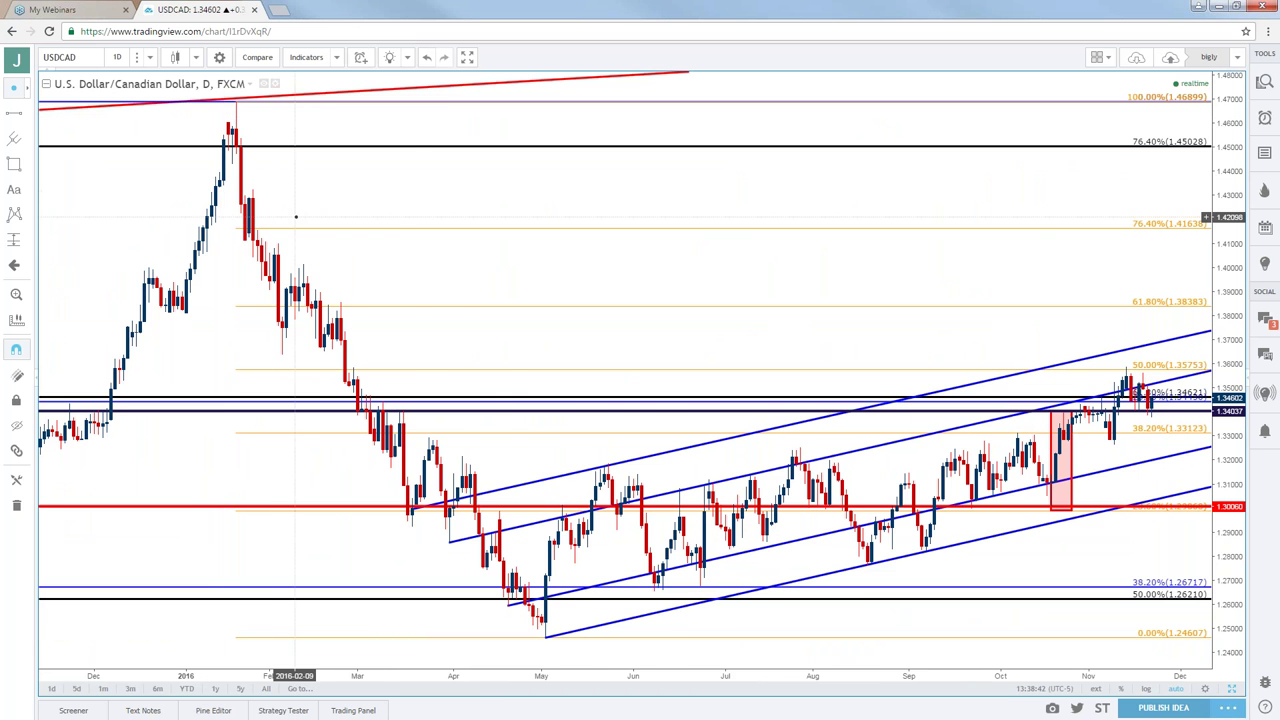
scroll(299, 213, "down", 2)
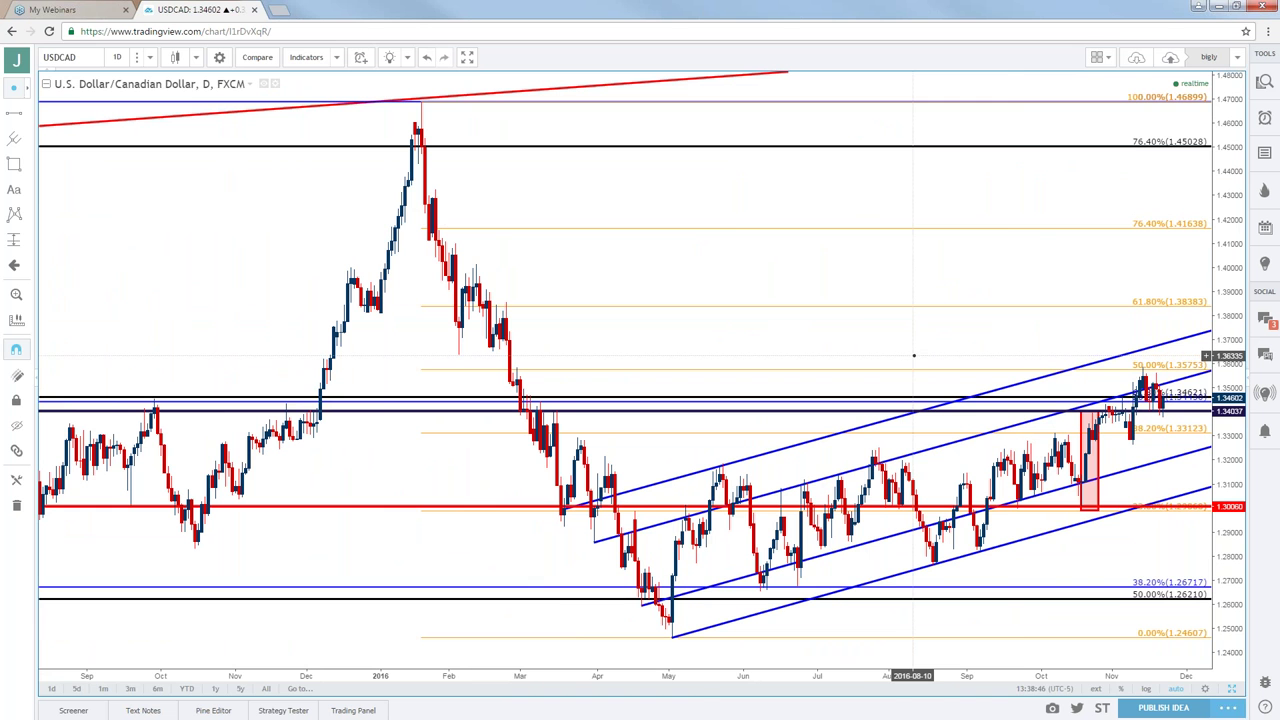
left_click(1082, 503)
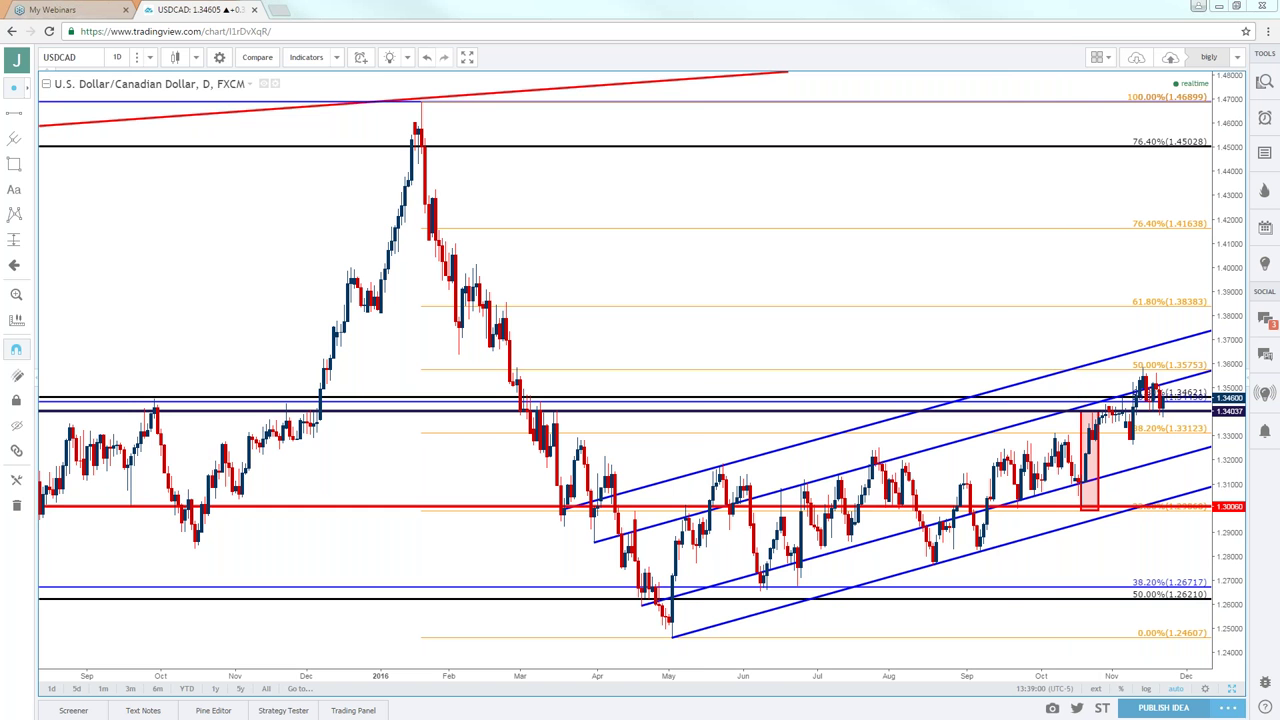
key("alt+Tab")
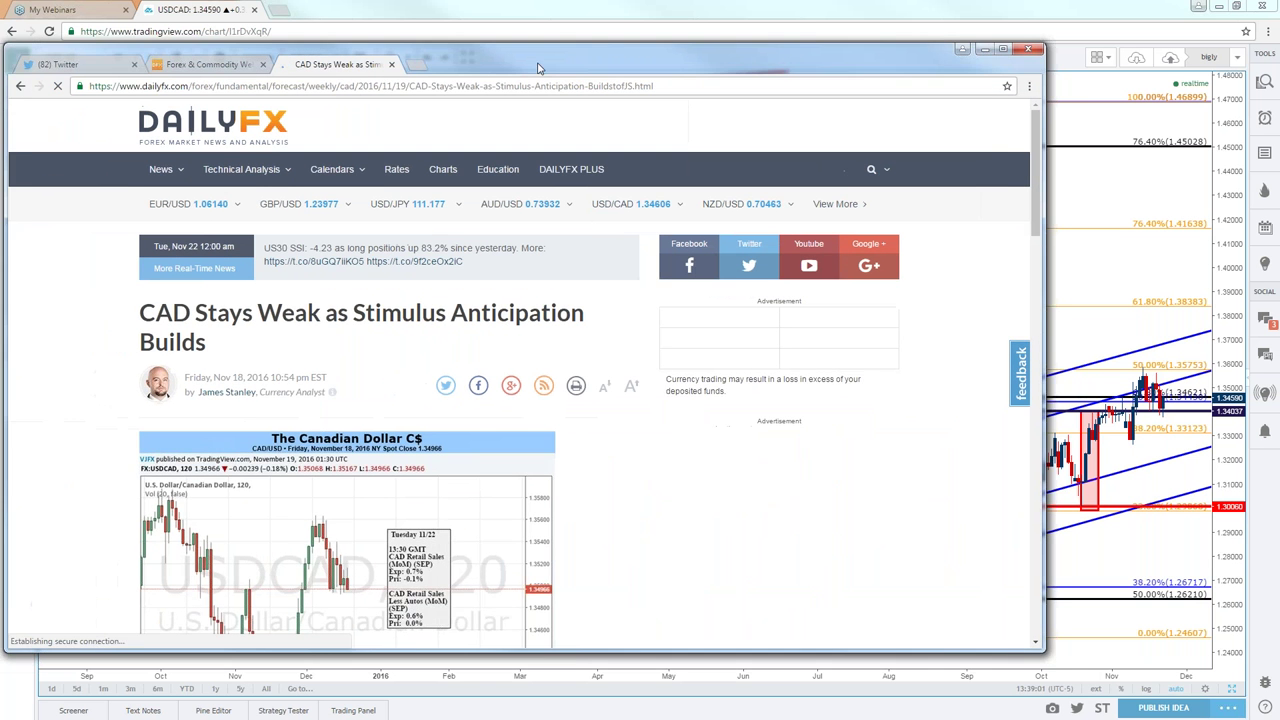
key("ctrl+l")
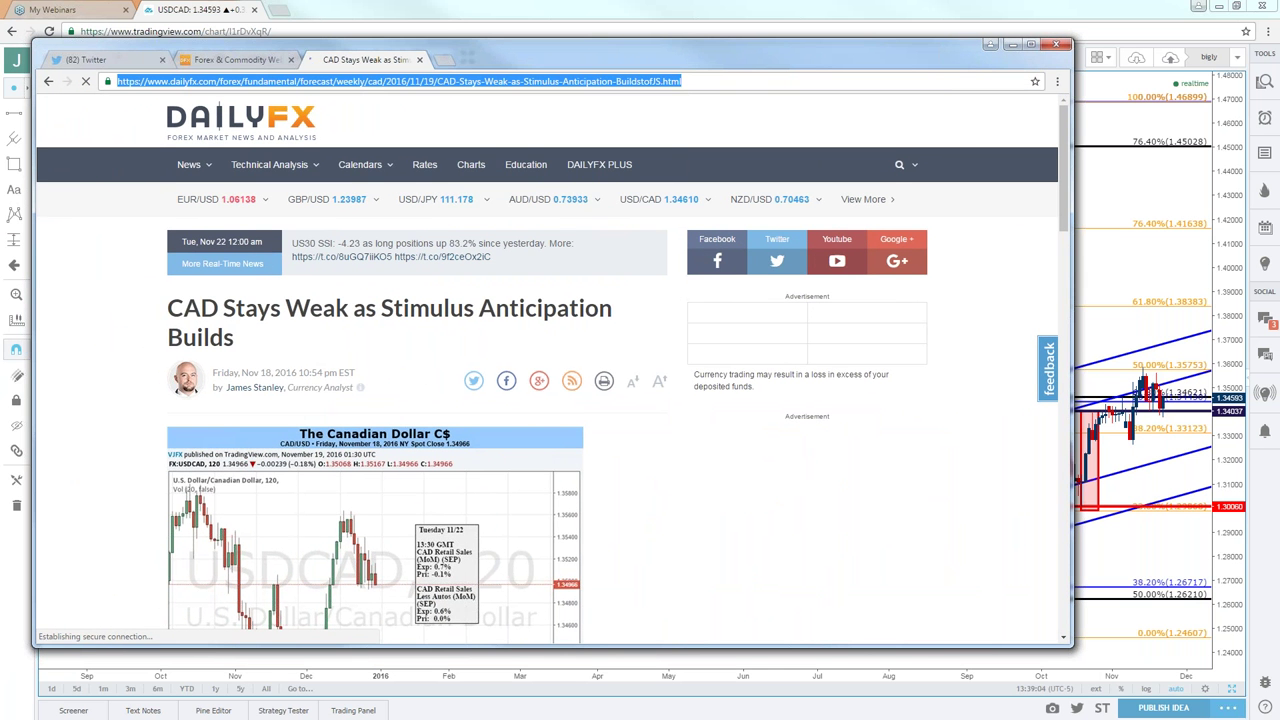
scroll(550, 400, "down", 5)
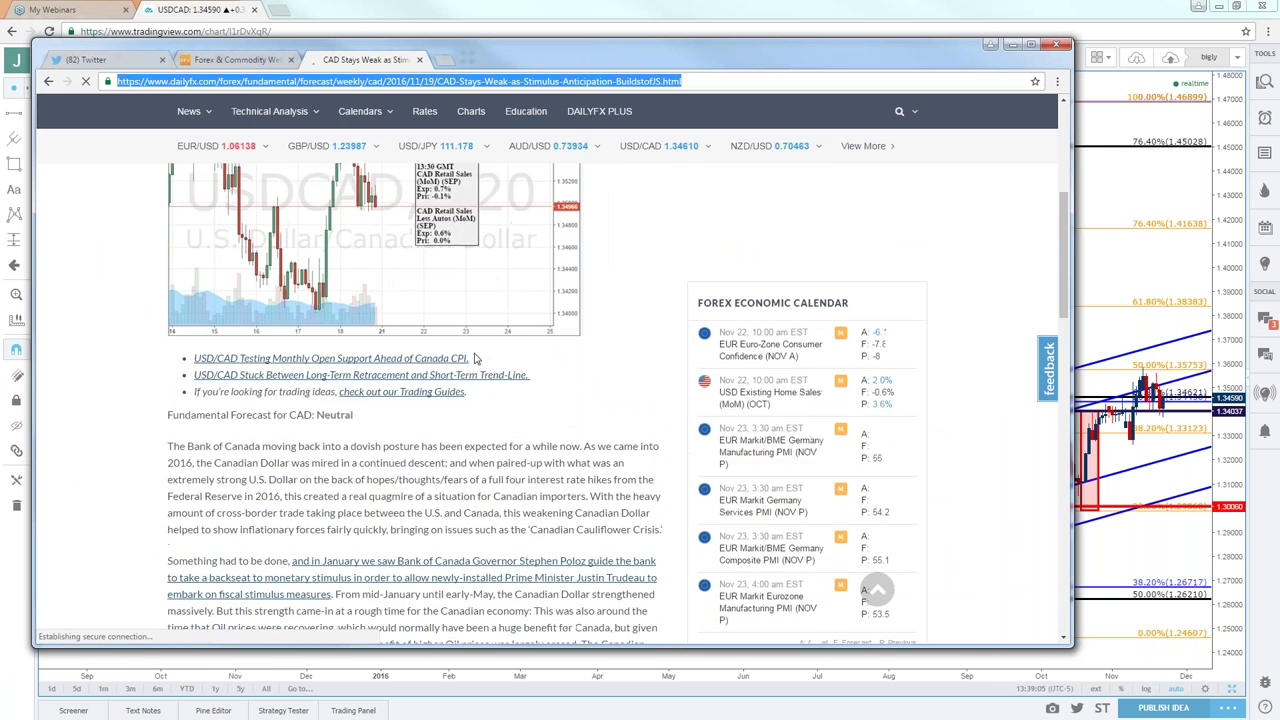
scroll(410, 400, "down", 3)
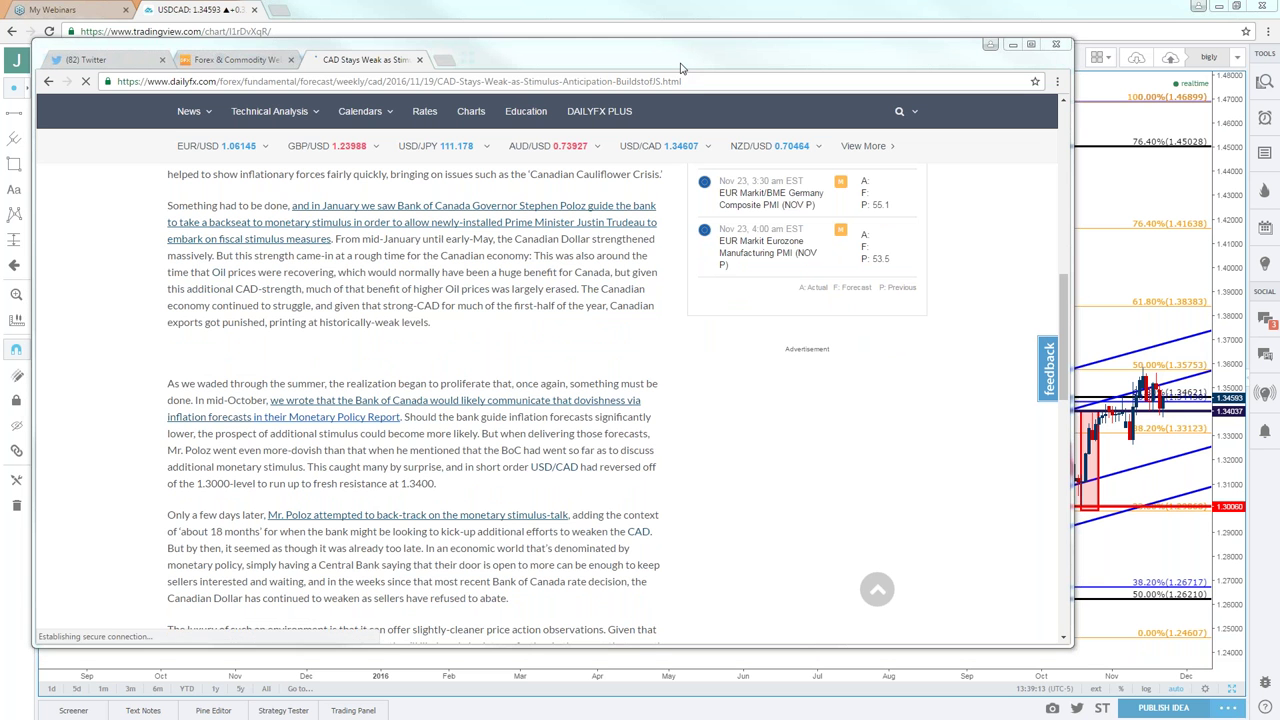
left_click(1013, 44)
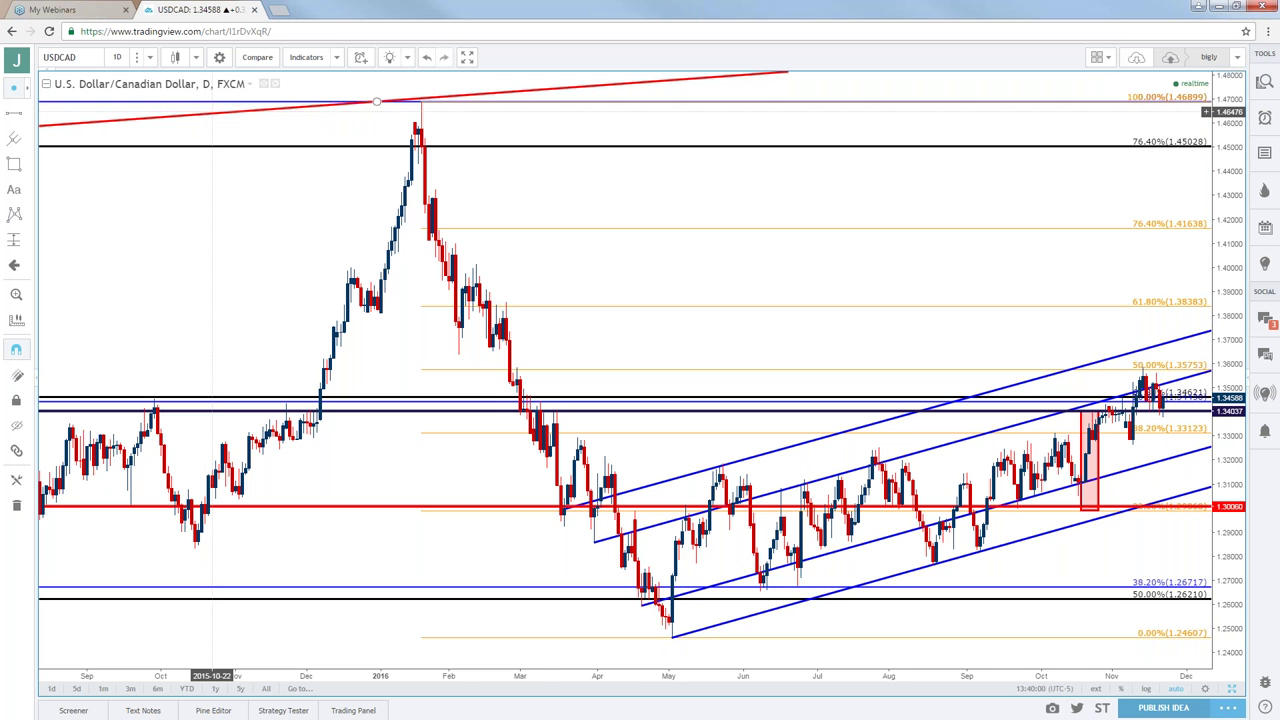
Step: Extend the pink USDCAD breakout zone's left edge to 17 October 2016, then zoom back out
scroll(212, 110, "up", 2)
scroll(284, 102, "up", 1)
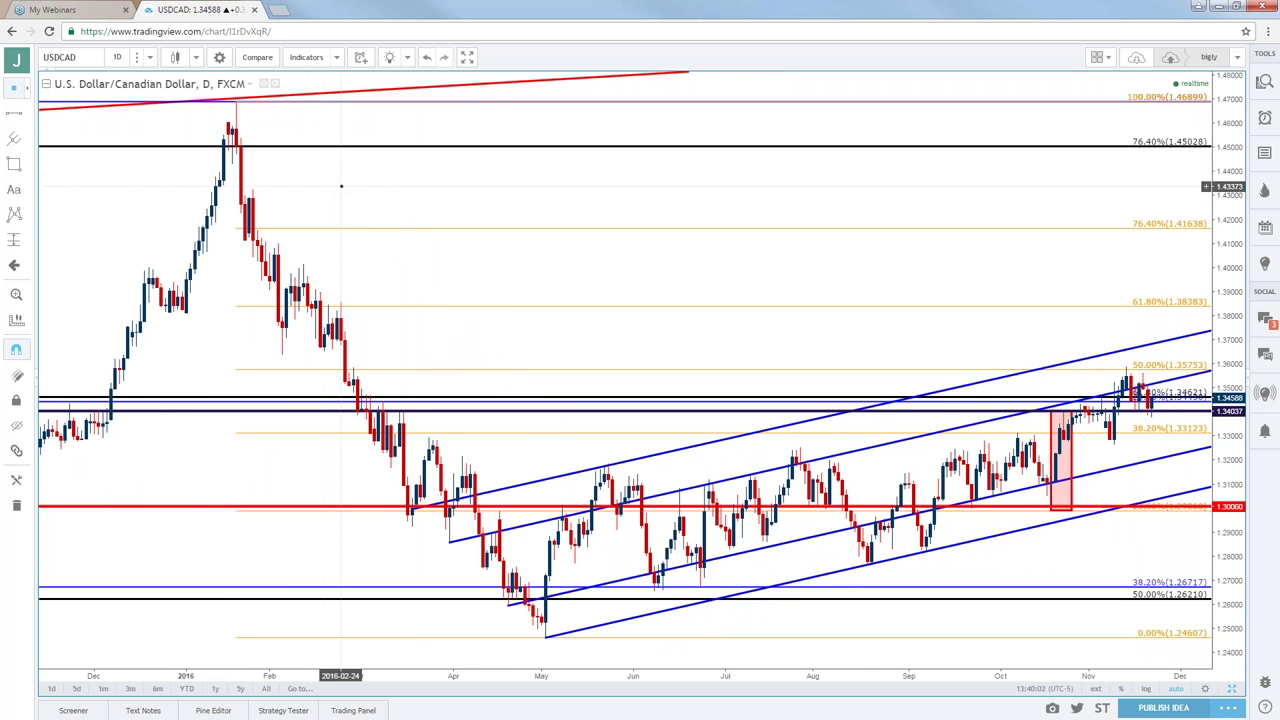
scroll(279, 189, "up", 1)
scroll(290, 190, "up", 3)
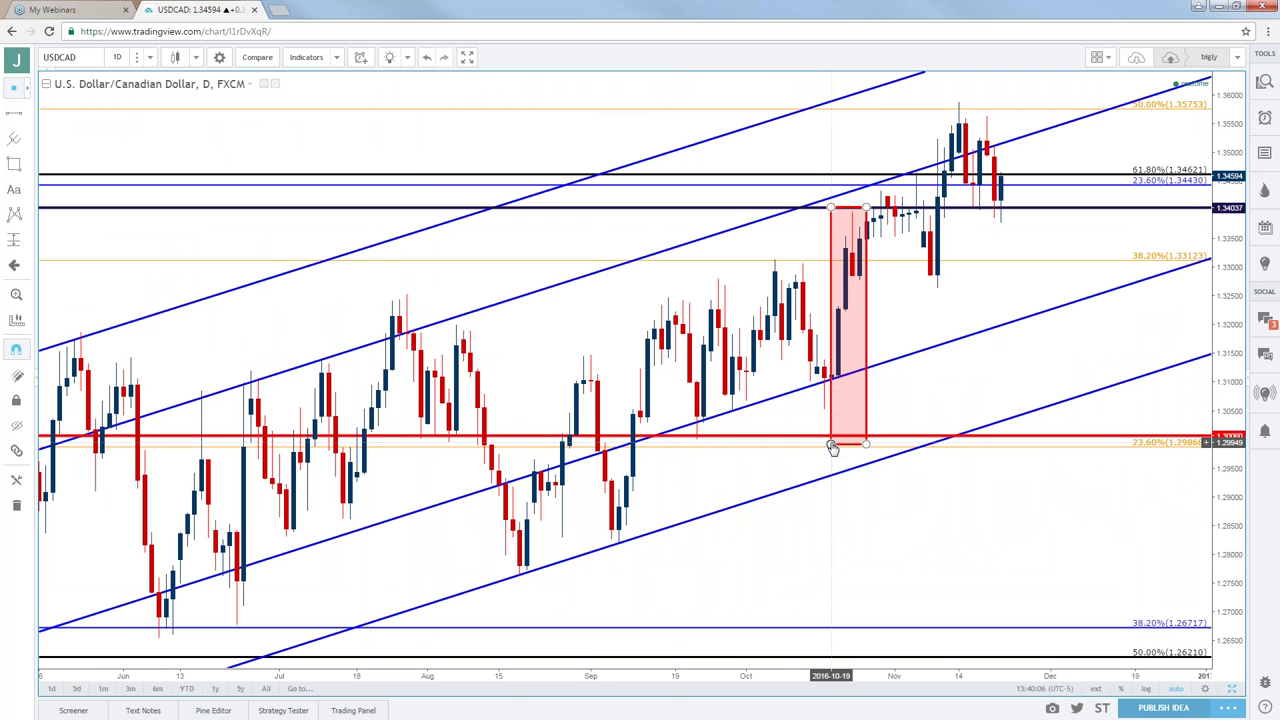
left_click_drag(830, 442, 816, 442)
left_click(920, 382)
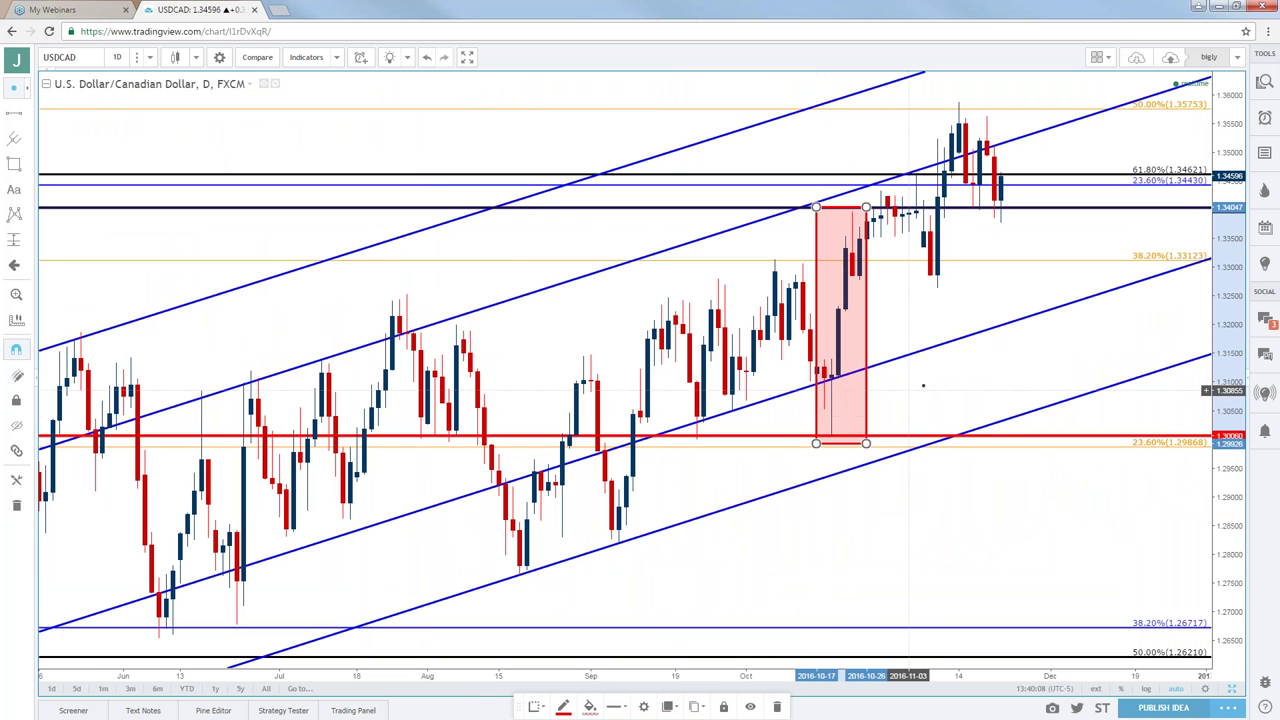
scroll(921, 384, "down", 1)
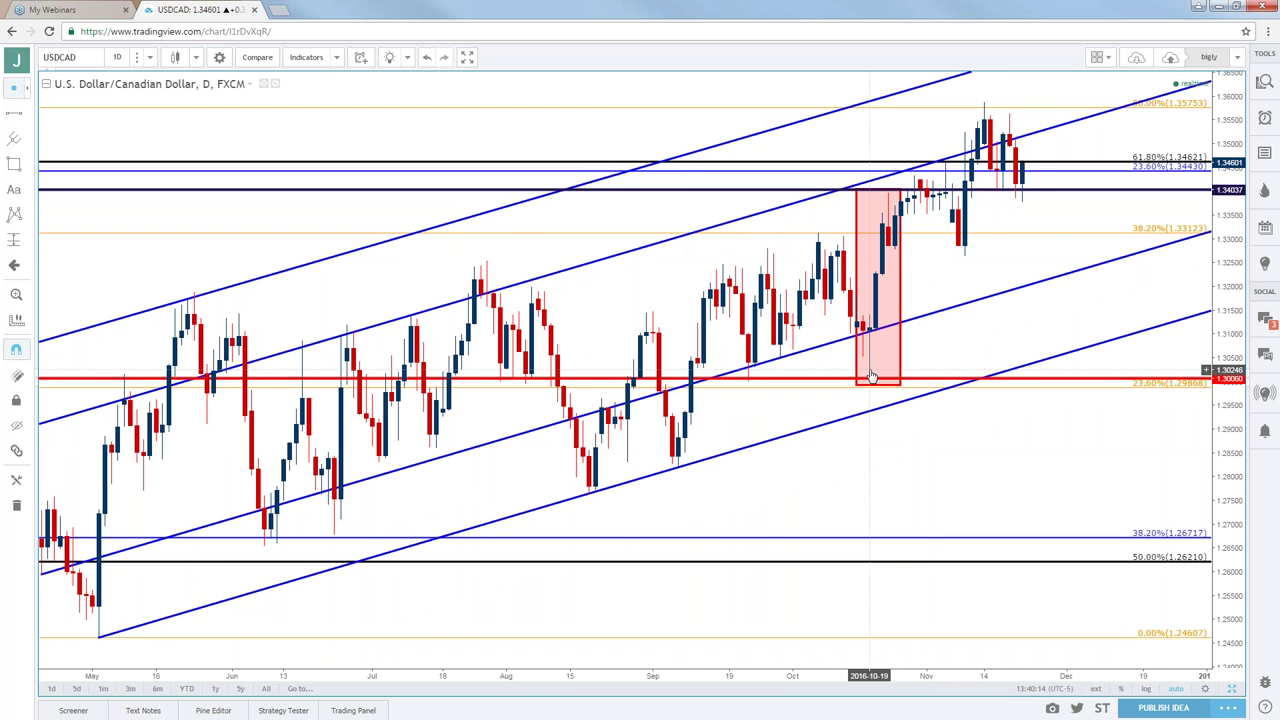
scroll(871, 376, "down", 3)
scroll(871, 376, "down", 1)
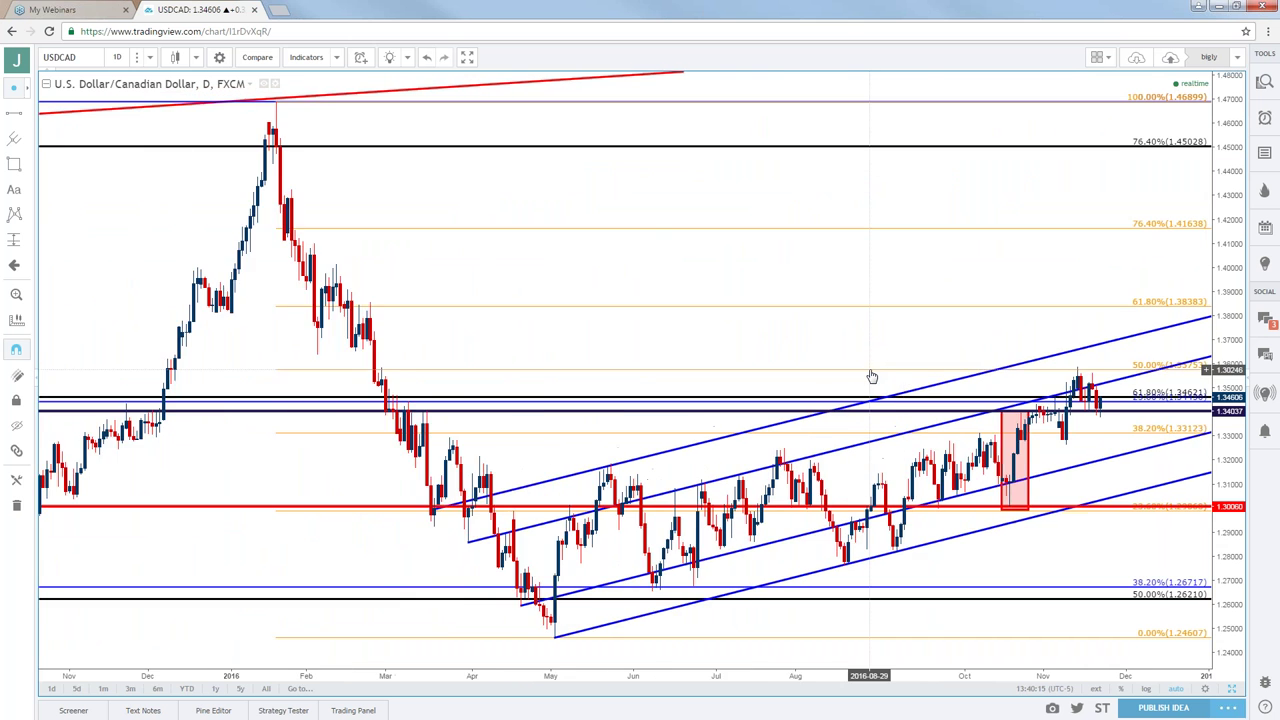
scroll(870, 375, "down", 2)
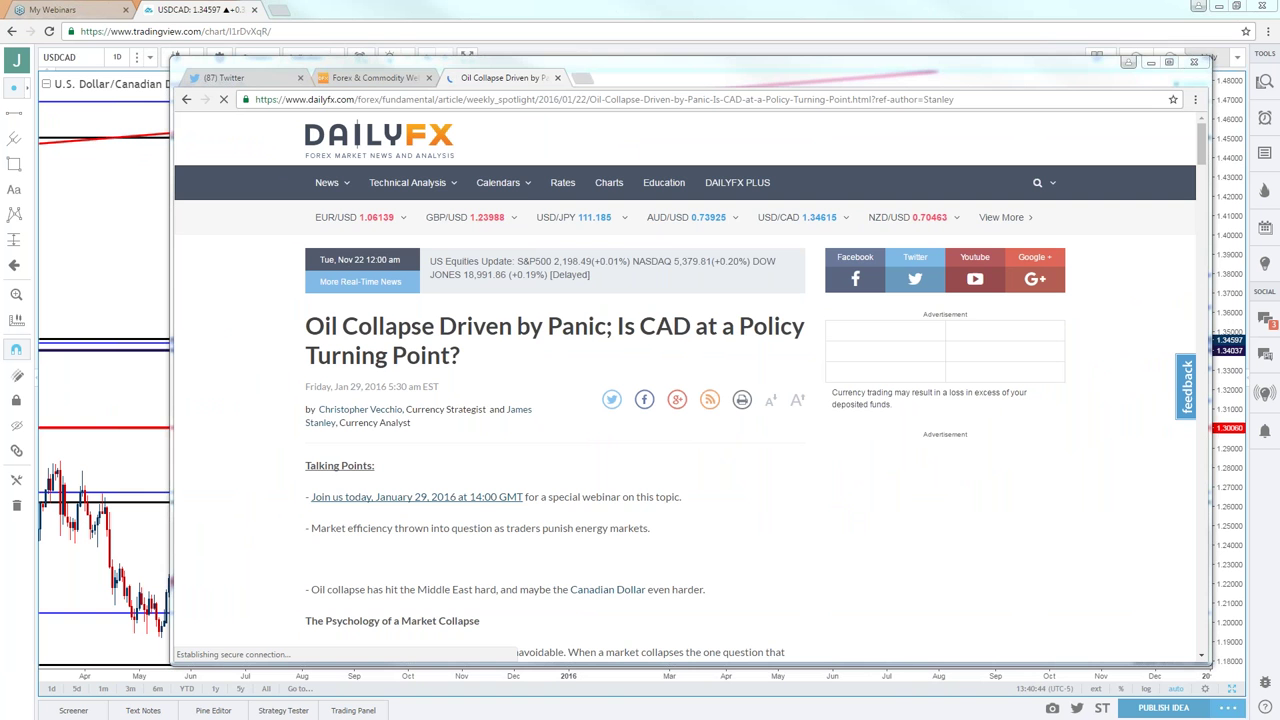
Step: Bring the DailyFX oil-collapse article forward, reposition it, then minimize it
left_click(718, 79)
left_click_drag(718, 79, 701, 71)
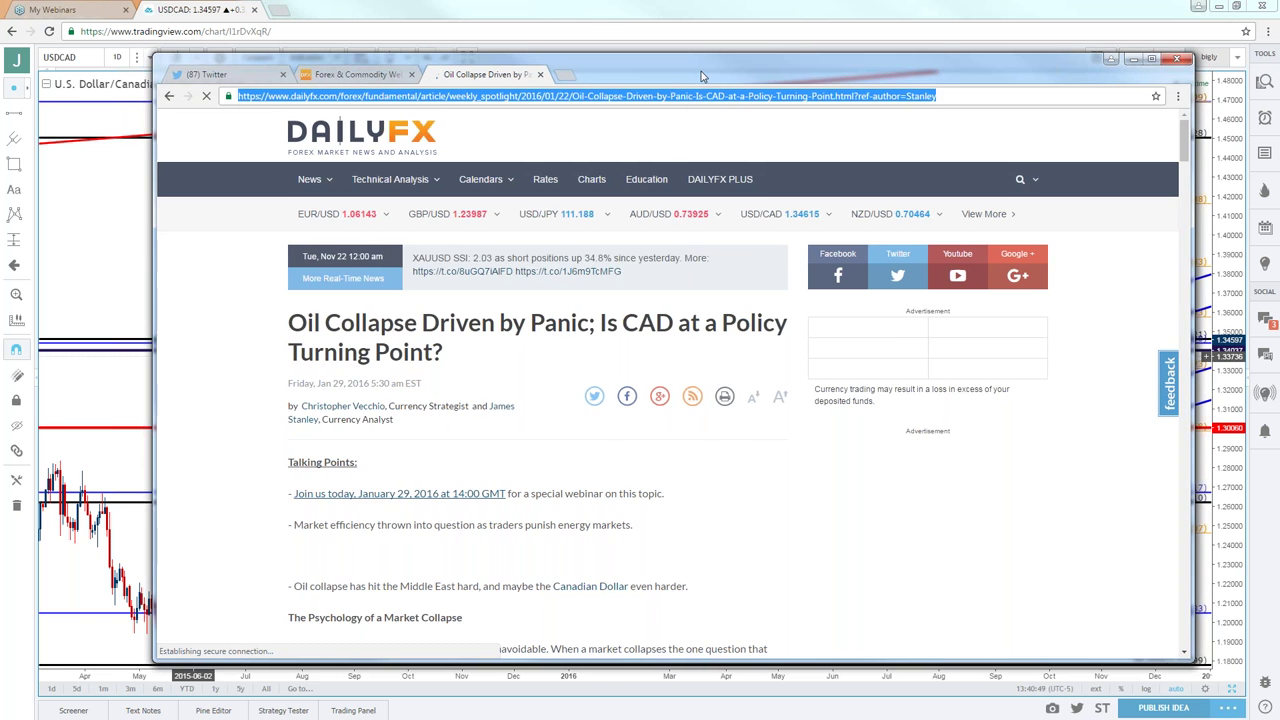
left_click(1133, 59)
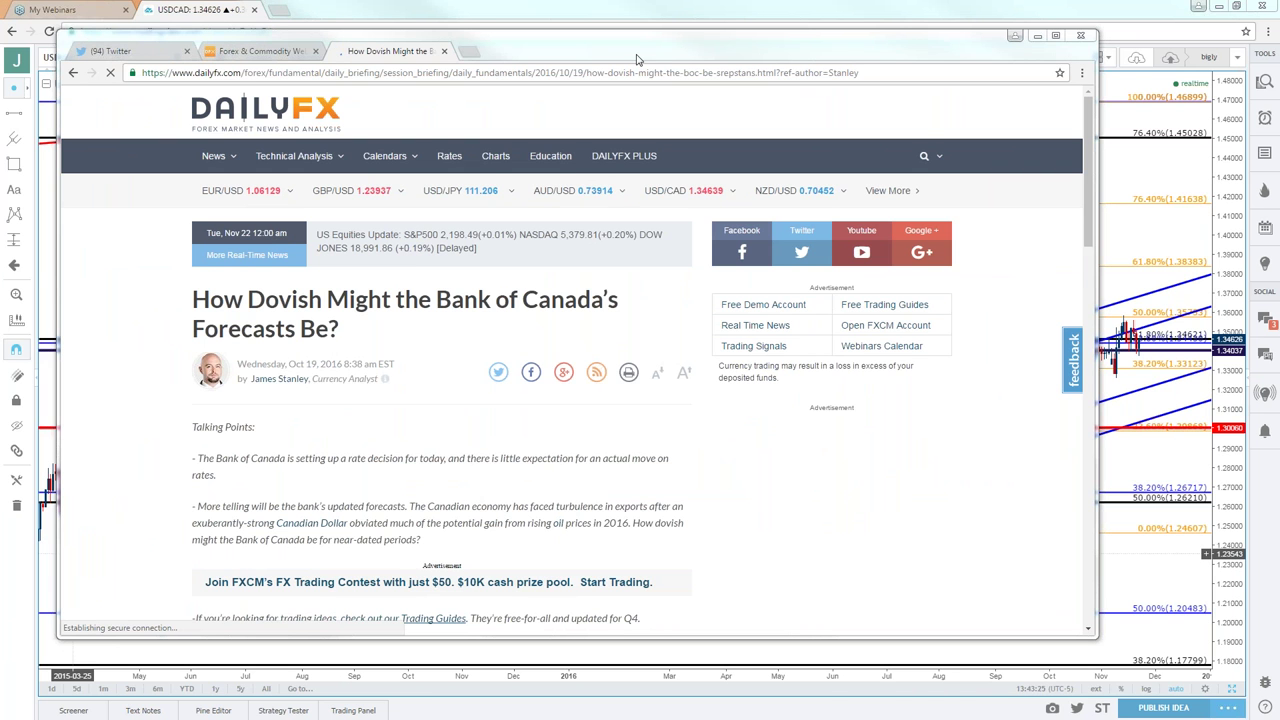
Step: Minimize the Bank of Canada article window so the USDCAD chart is visible again
key("super+Down")
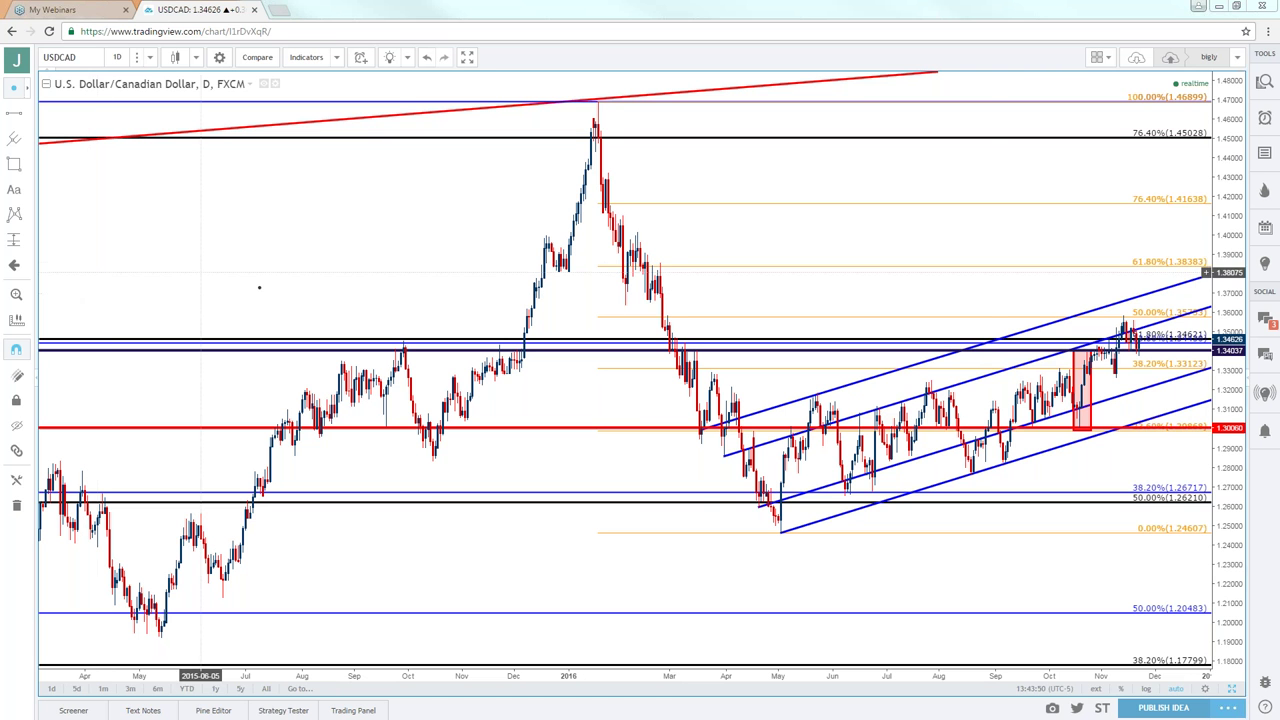
Step: Select the red October breakout zone and zoom the USDCAD daily chart back to early 2015
left_click(1082, 432)
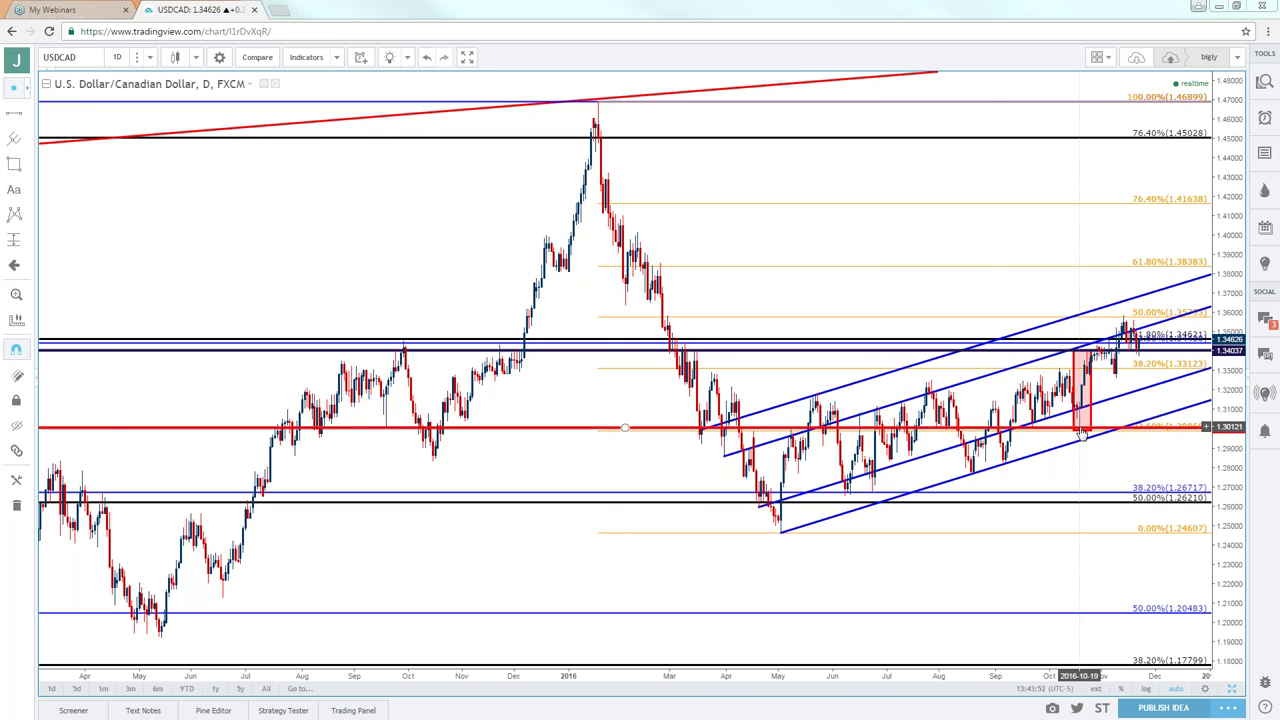
scroll(1082, 432, "up", 3)
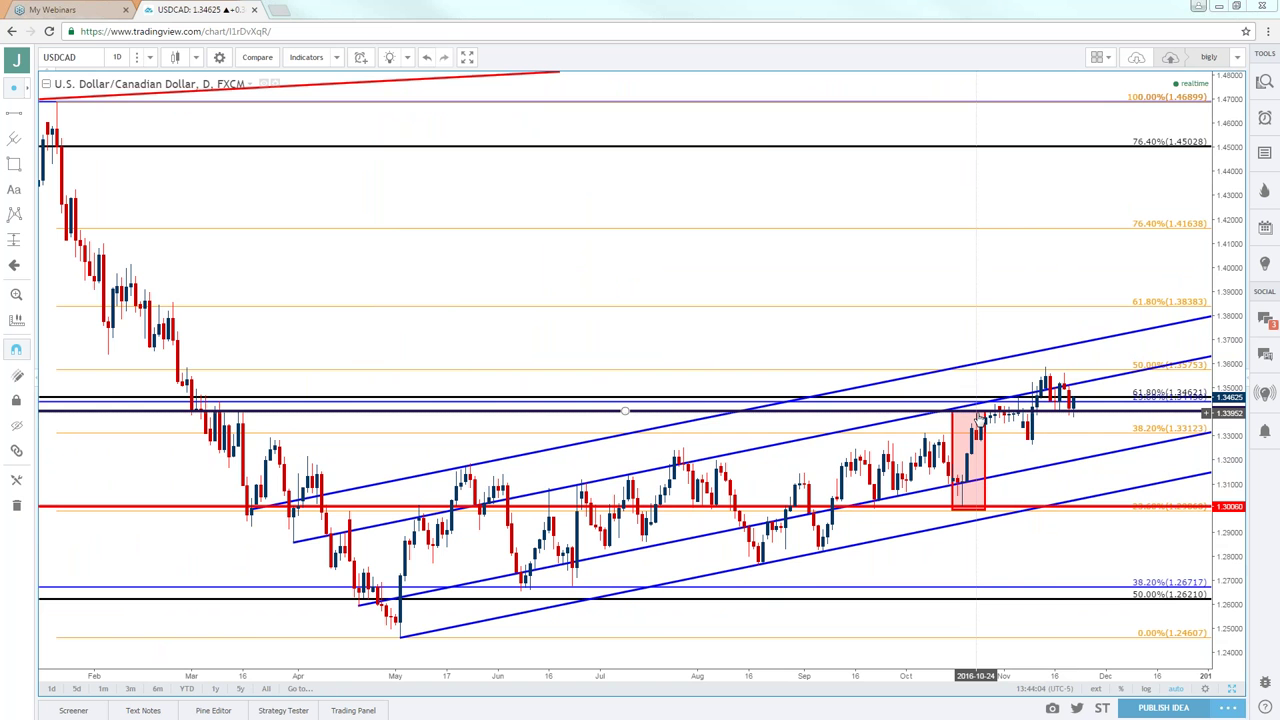
scroll(934, 351, "up", 3)
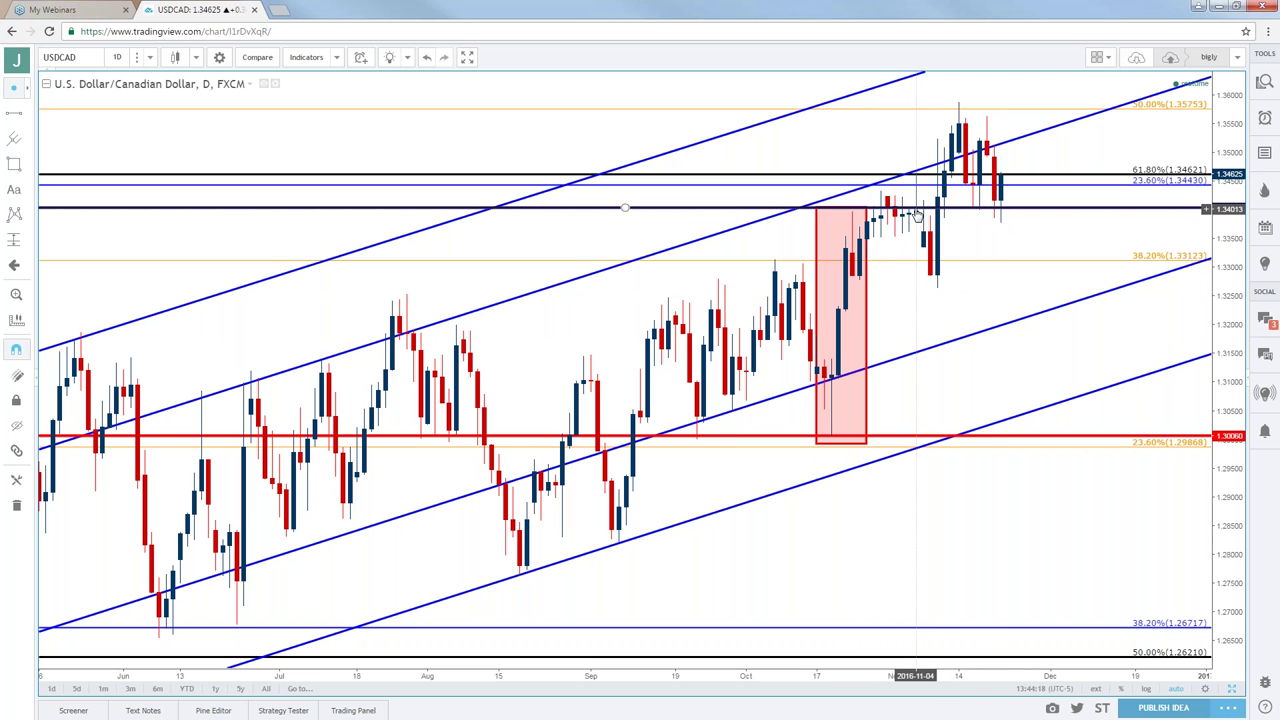
scroll(920, 217, "down", 3)
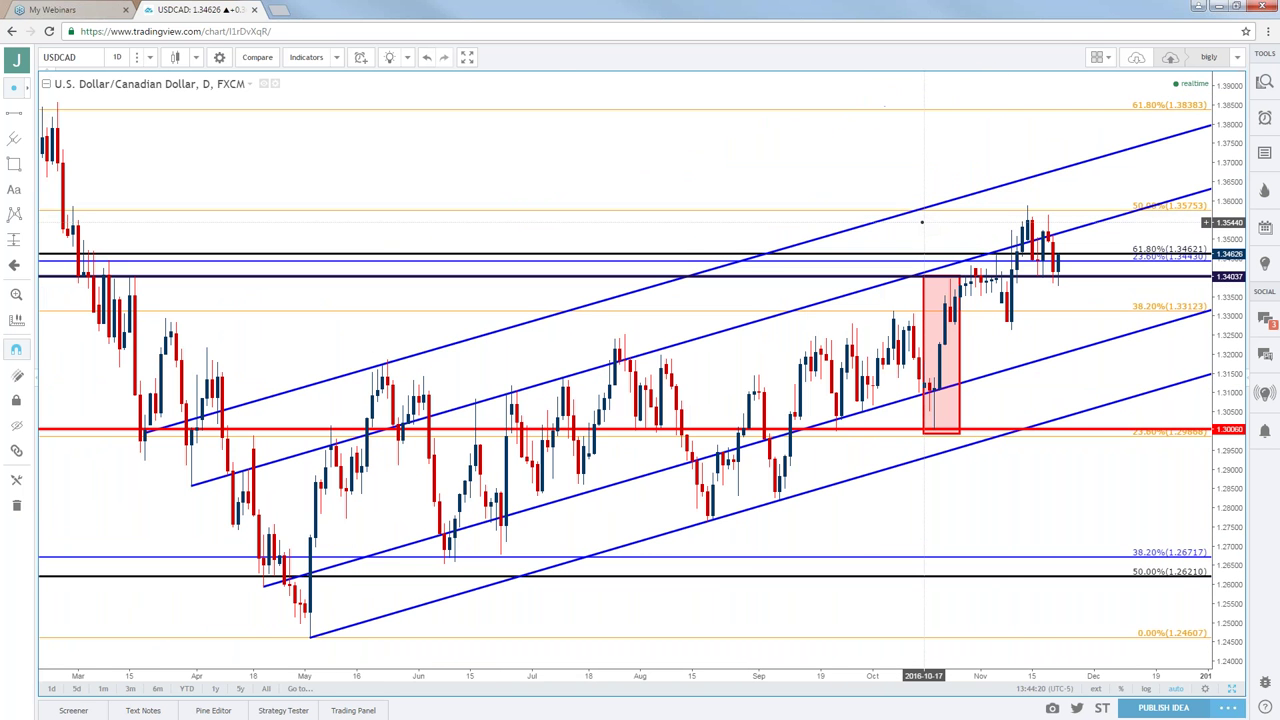
scroll(921, 221, "down", 2)
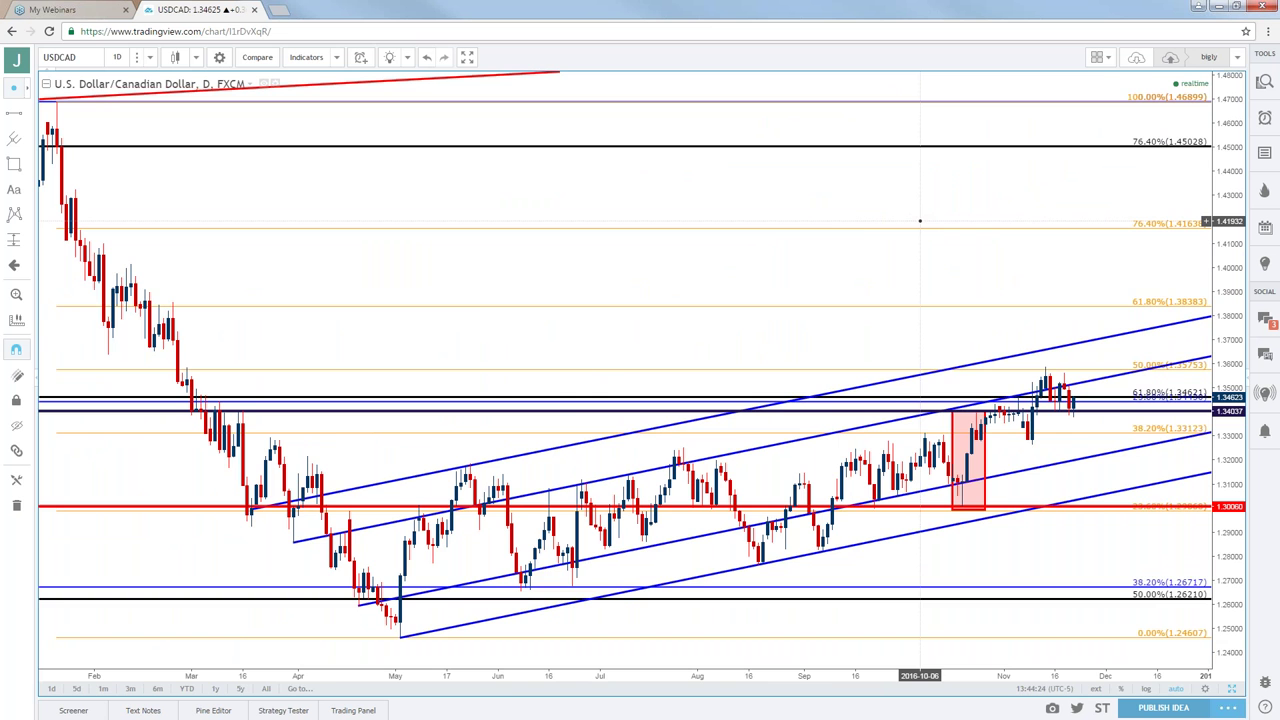
scroll(921, 221, "up", 3)
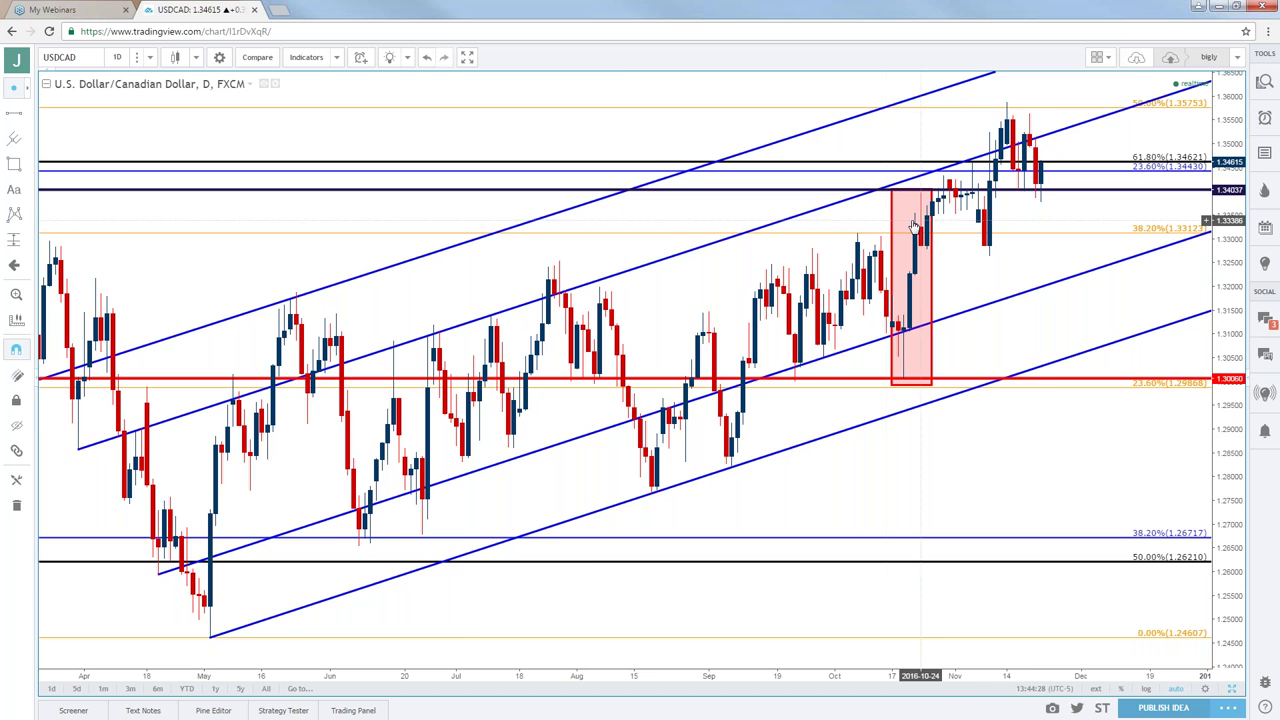
scroll(886, 218, "down", 3)
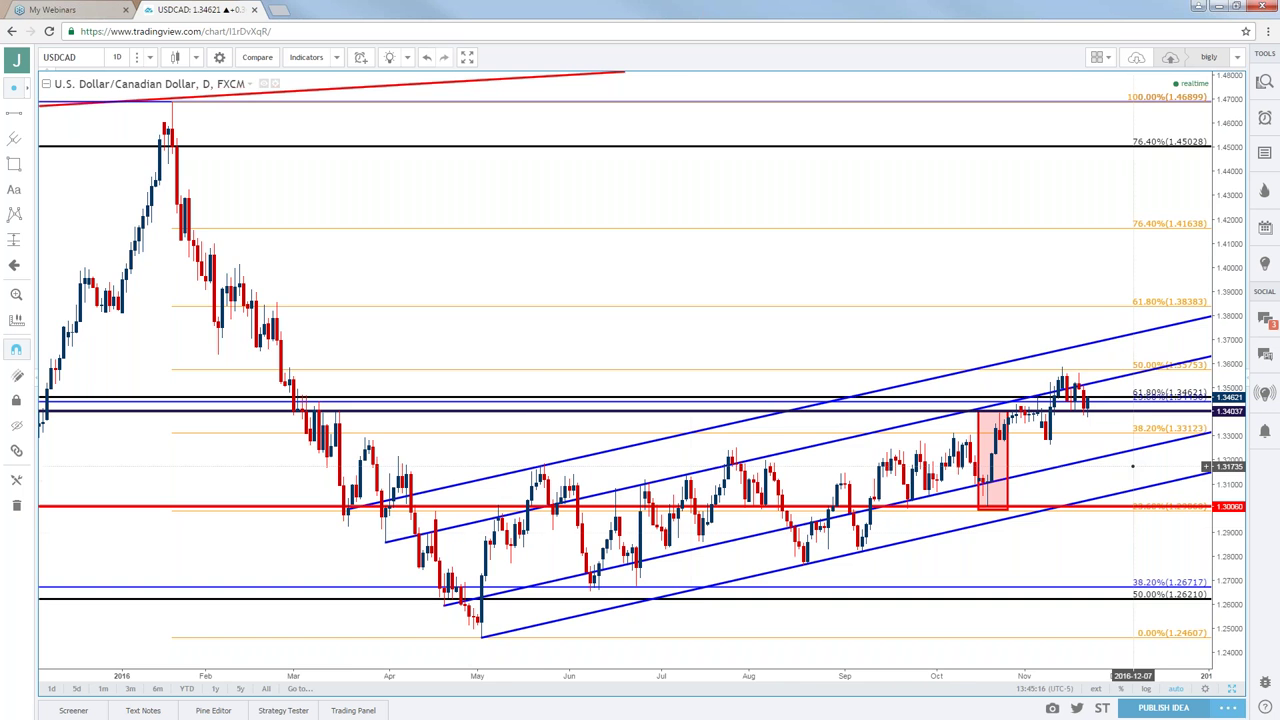
scroll(400, 530, "down", 3)
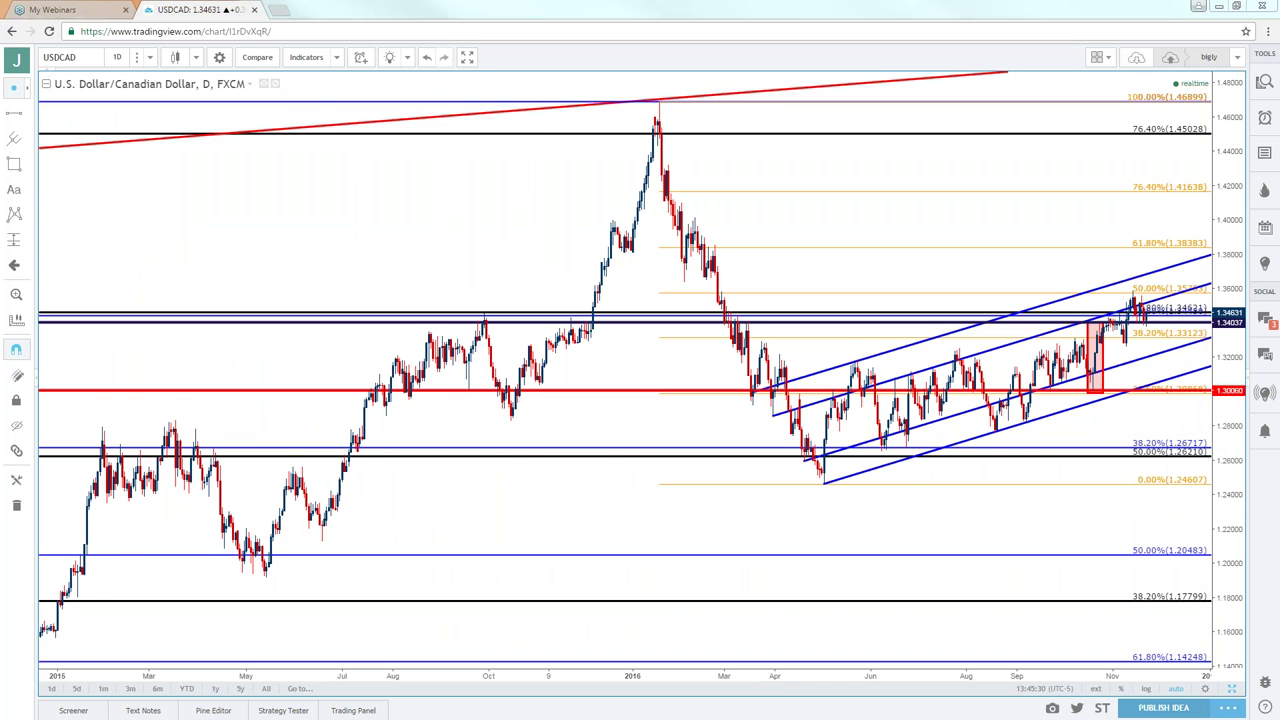
Step: Switch the chart to AUDUSD and zoom to show Fibonacci levels 0.68270 to 0.78351
left_click(88, 59)
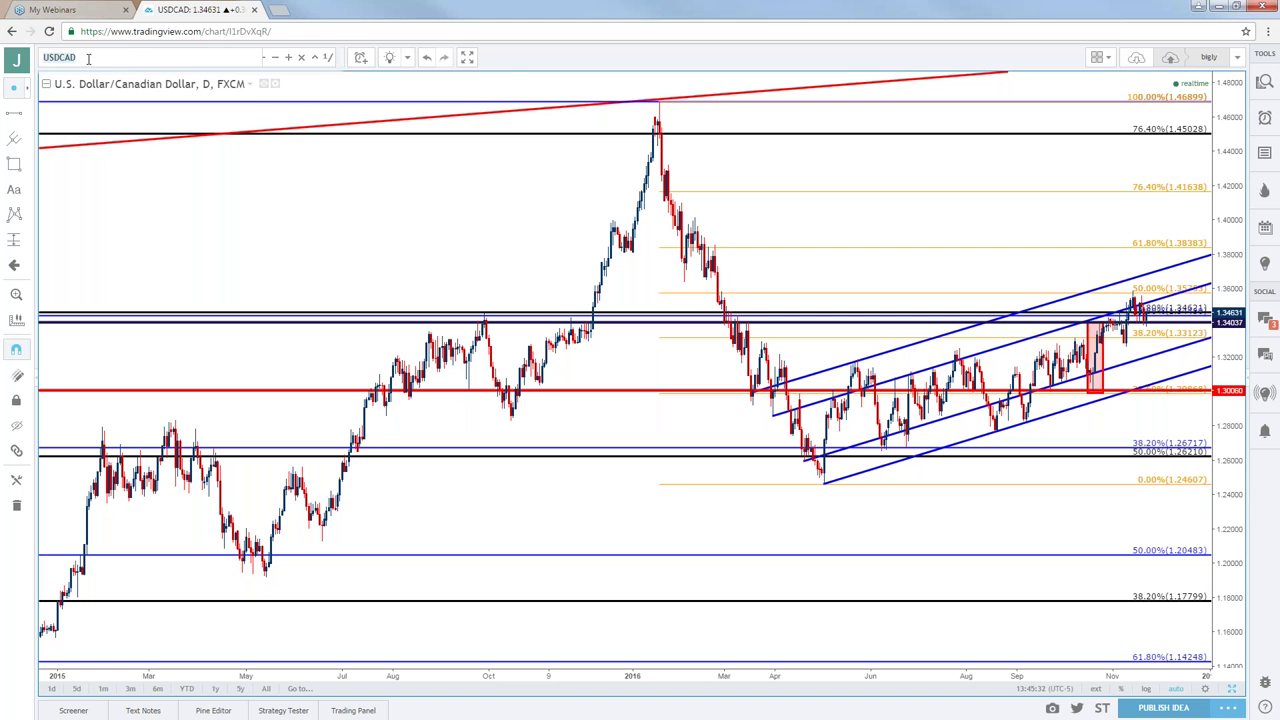
type("AUDUSD")
key("Return")
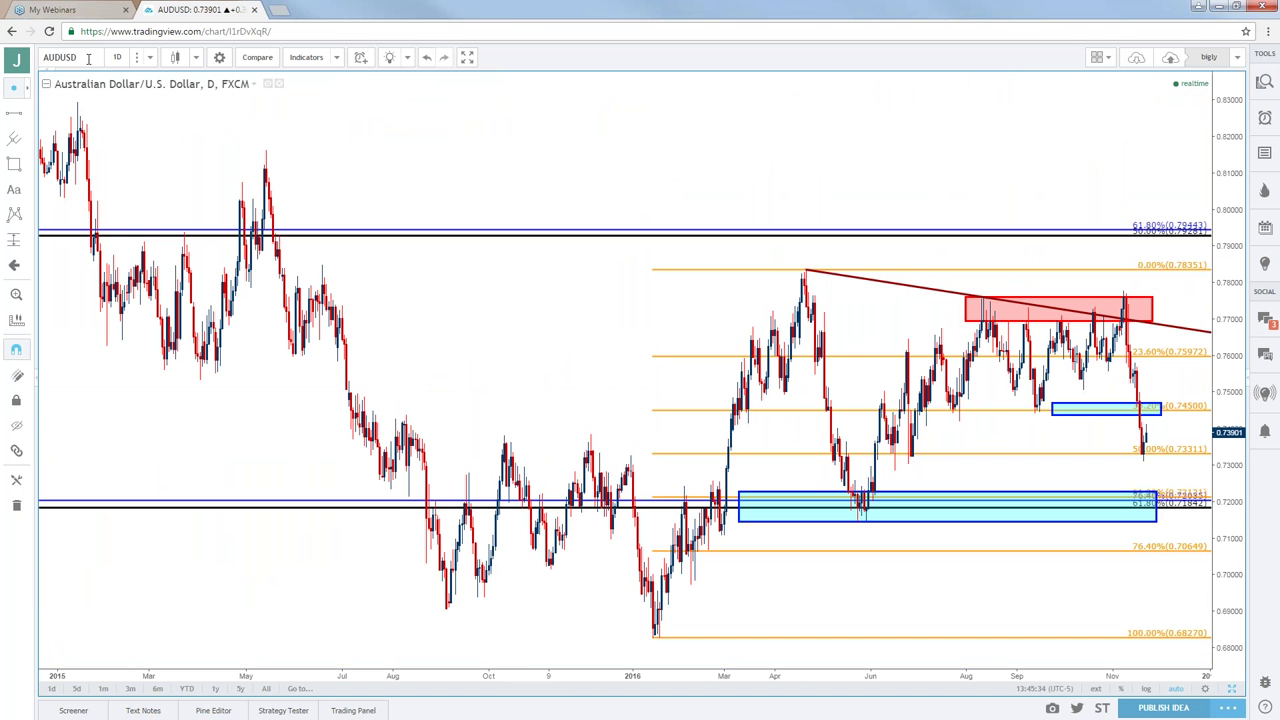
scroll(877, 377, "up", 3)
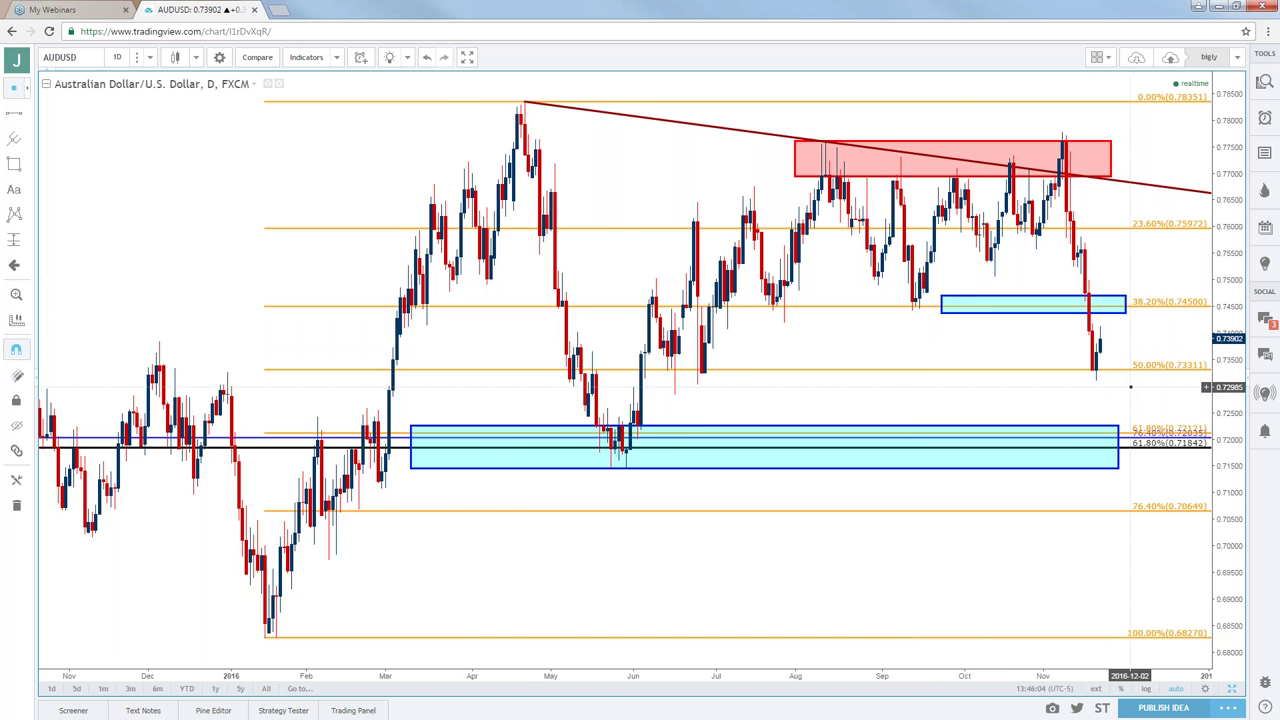
scroll(1132, 387, "down", 1)
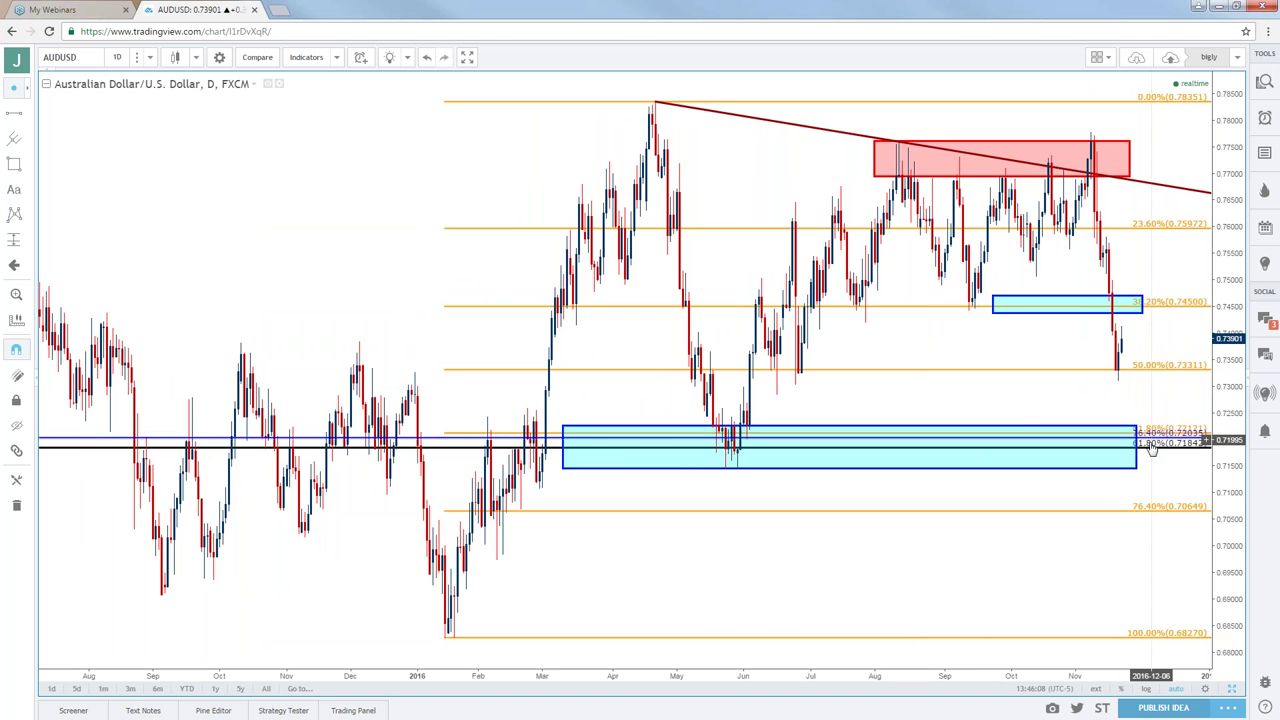
scroll(1148, 447, "down", 2)
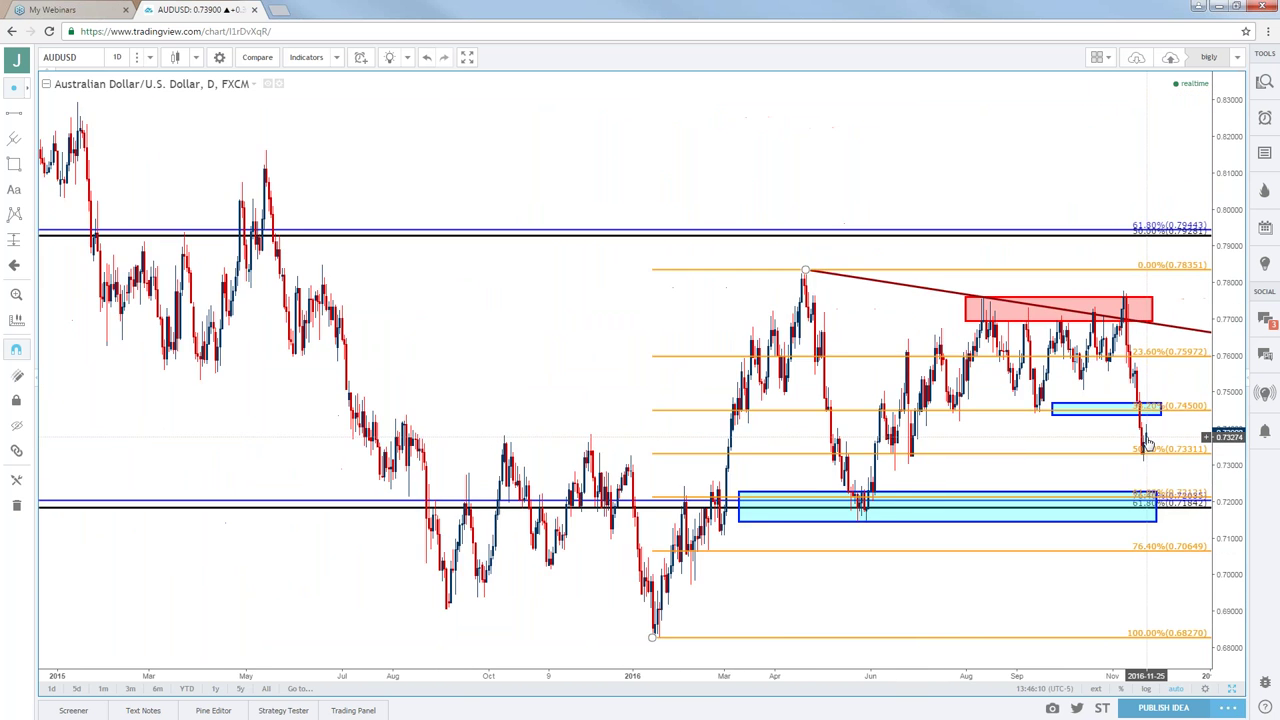
scroll(1146, 448, "up", 4)
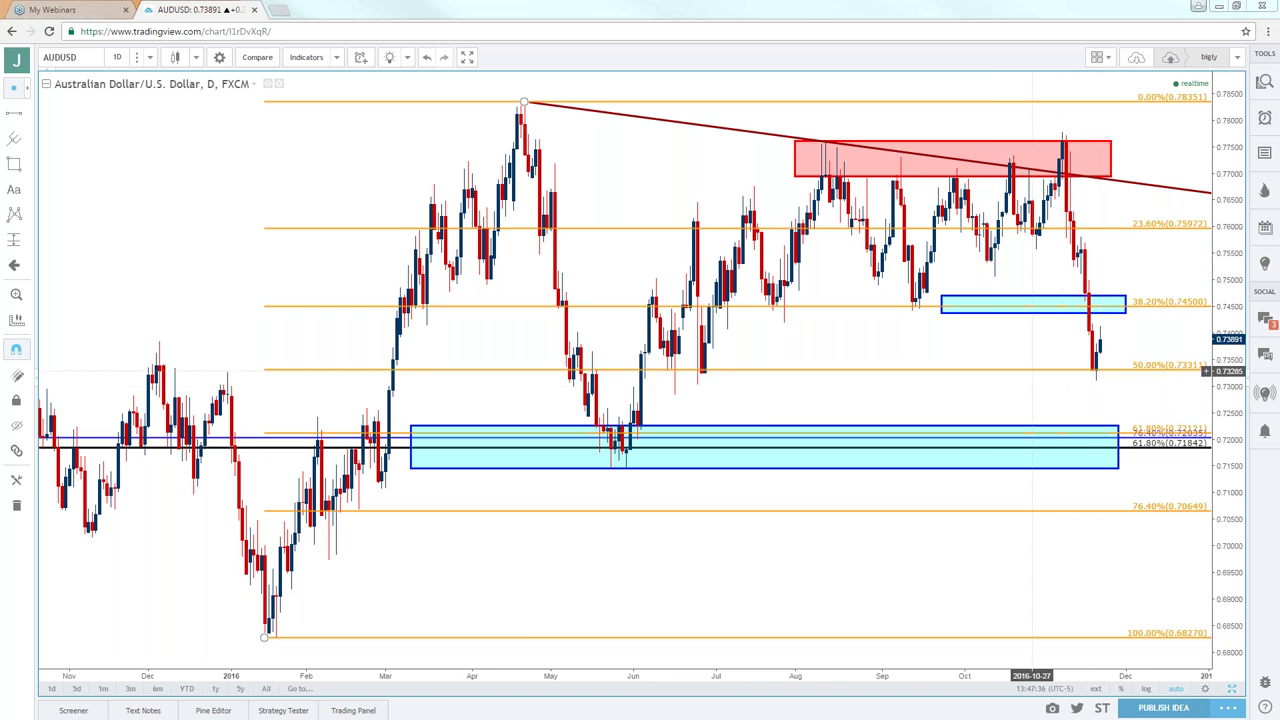
scroll(991, 387, "down", 2)
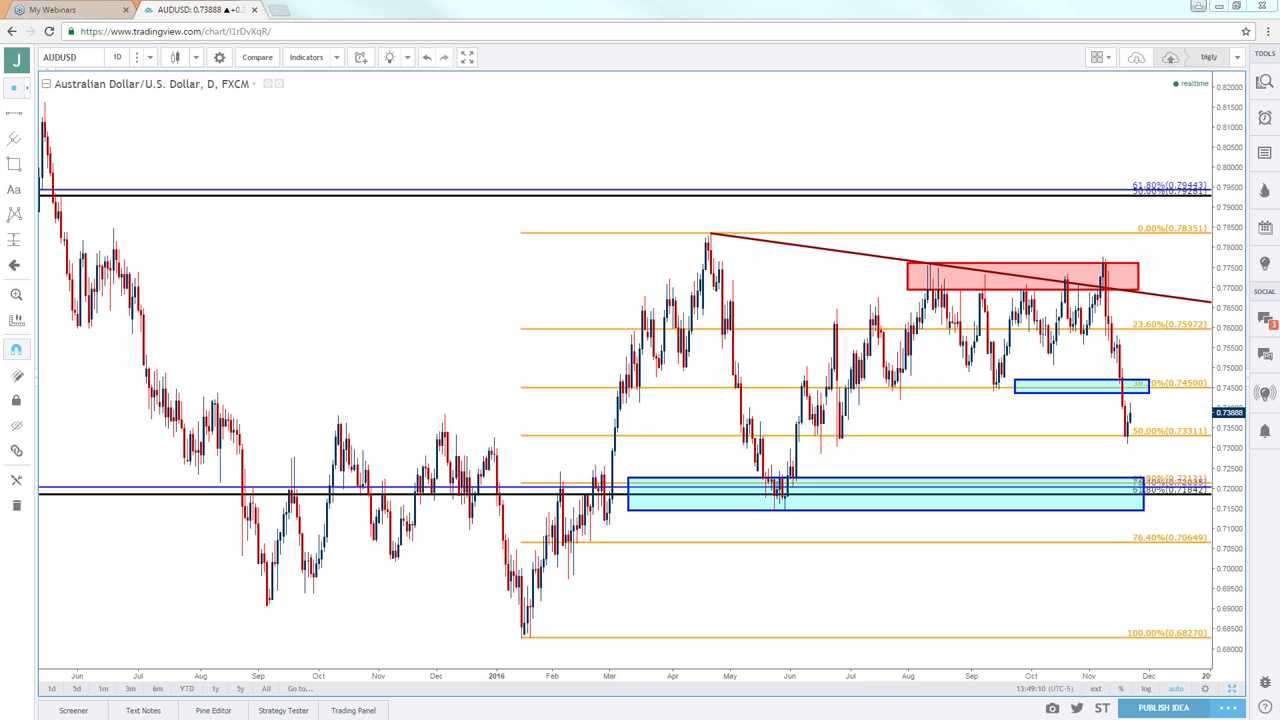
Step: Switch the chart to USDJPY and zoom to price near the 50% level at 111.018
left_click(66, 57)
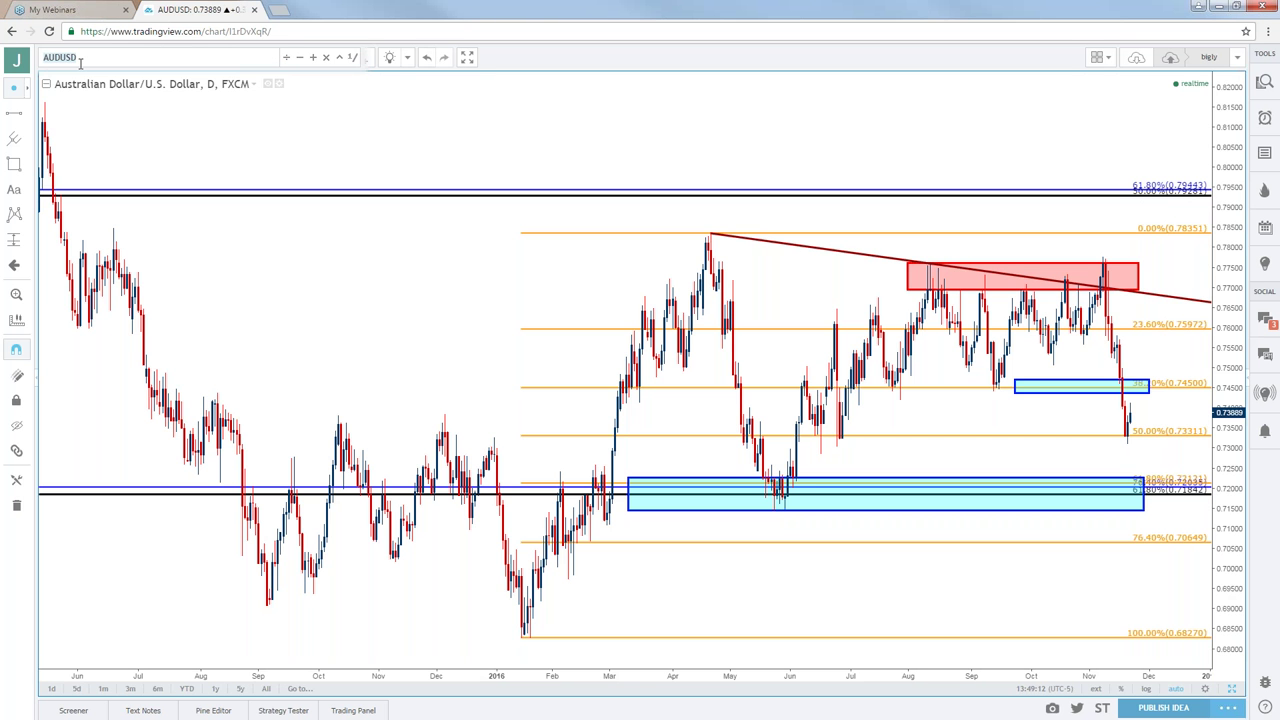
type("USDJPY")
key("Return")
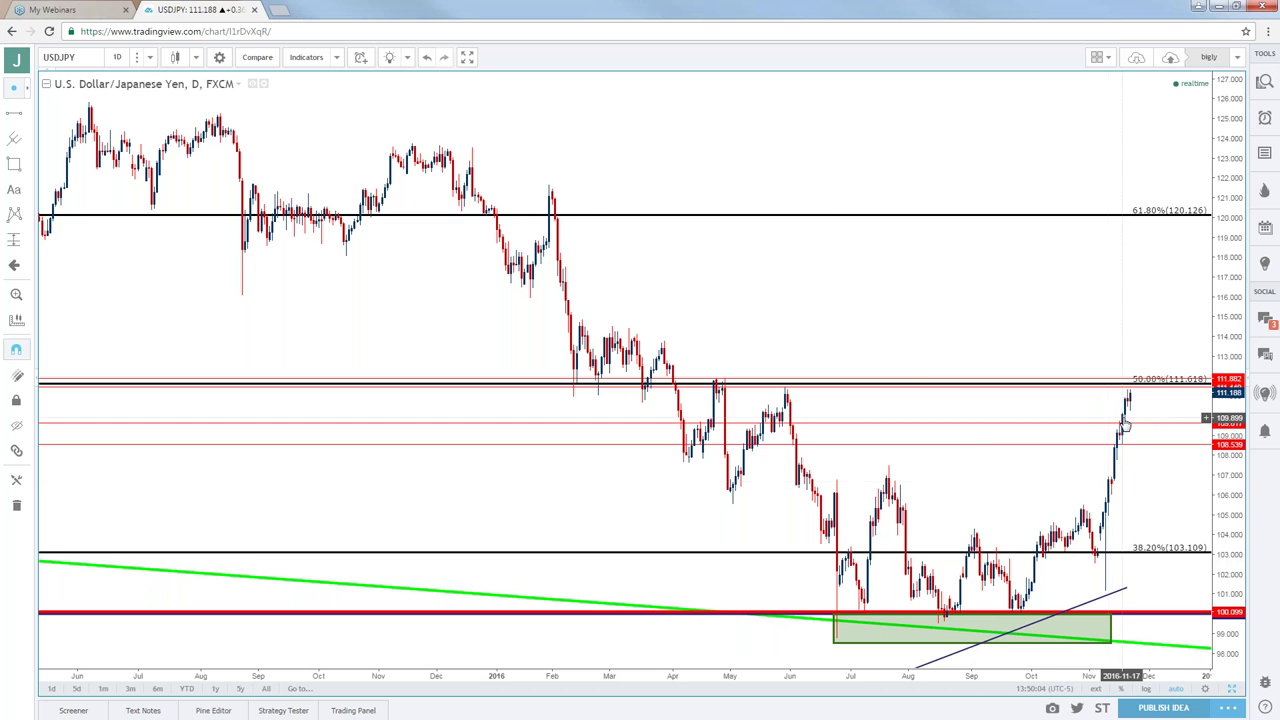
scroll(1117, 410, "down", 5)
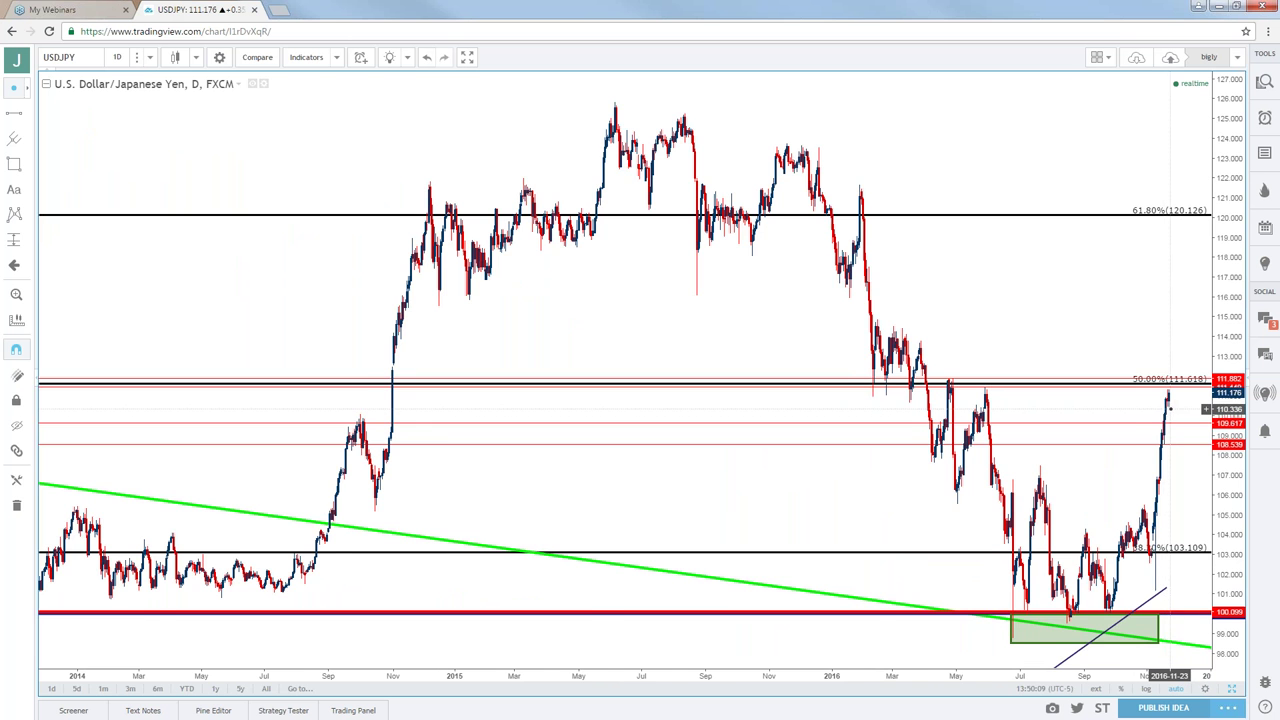
scroll(1168, 408, "up", 2)
scroll(1170, 409, "up", 2)
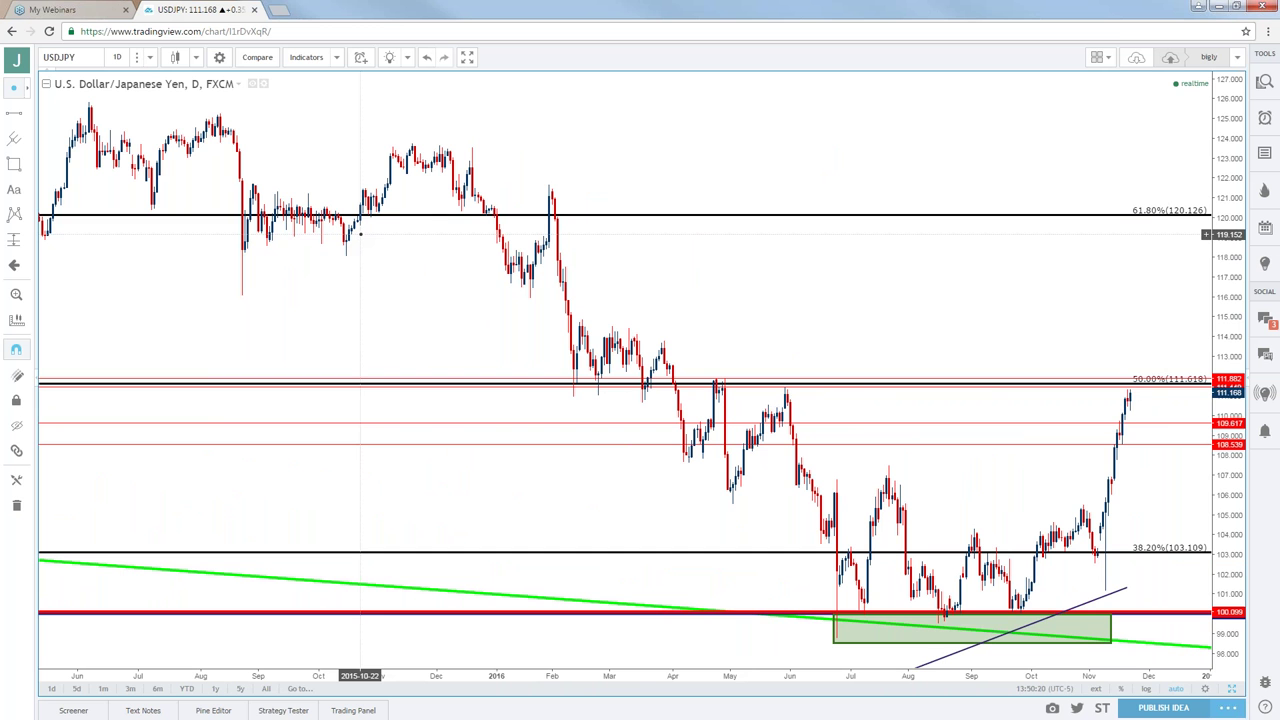
Step: Set USDJPY to 4-hour candles and zoom into November's rally toward 111.16
left_click(150, 57)
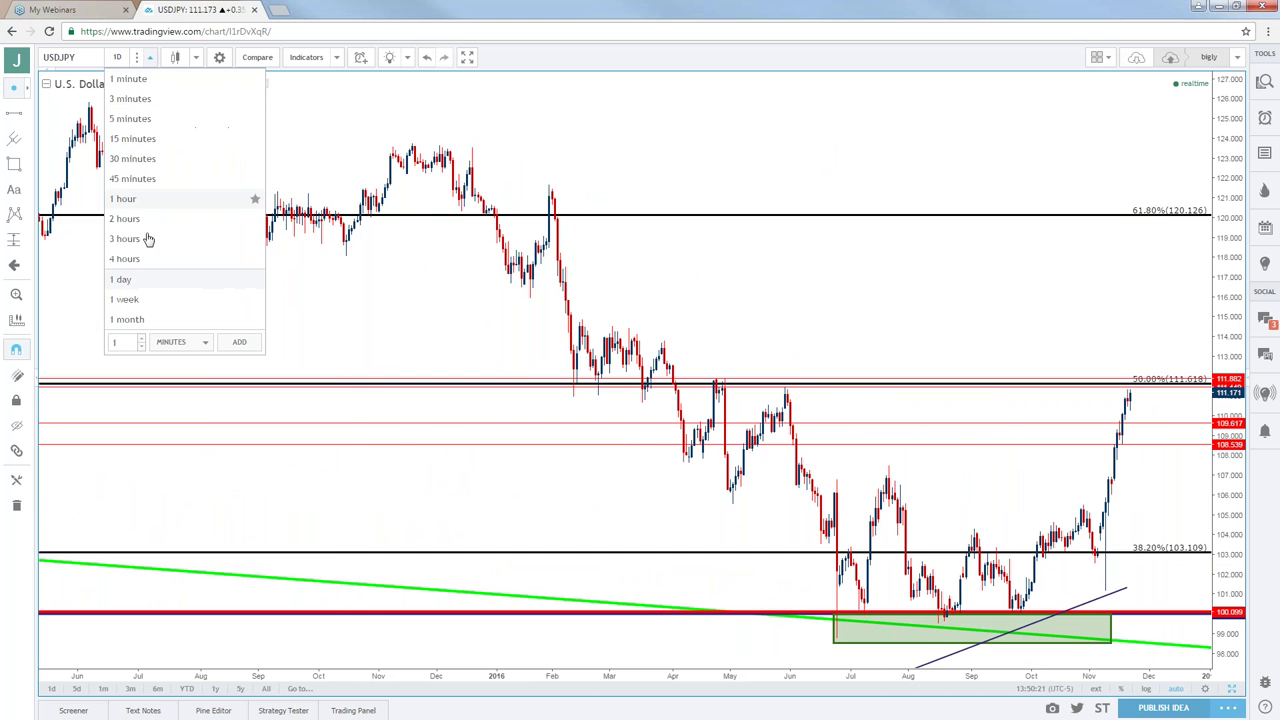
left_click(140, 259)
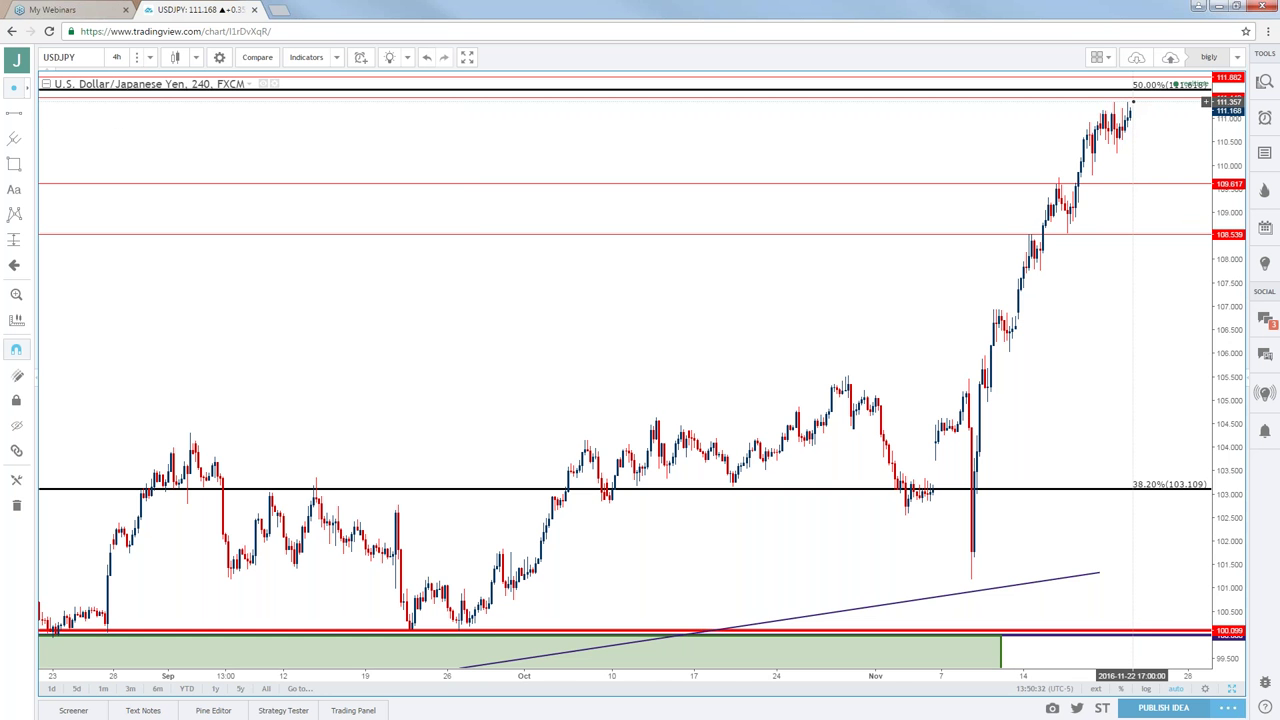
scroll(1132, 101, "up", 5)
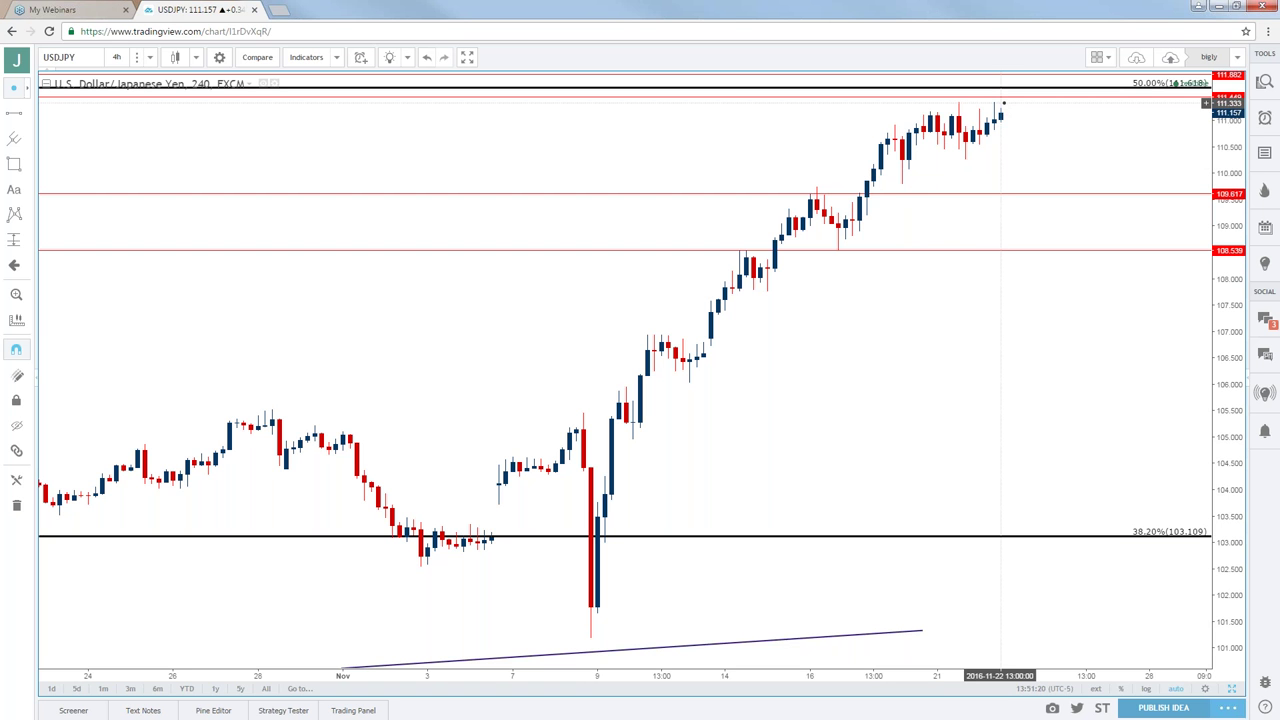
Step: Drag the red resistance line near the chart top to 111.449, then zoom out
left_click(1006, 97)
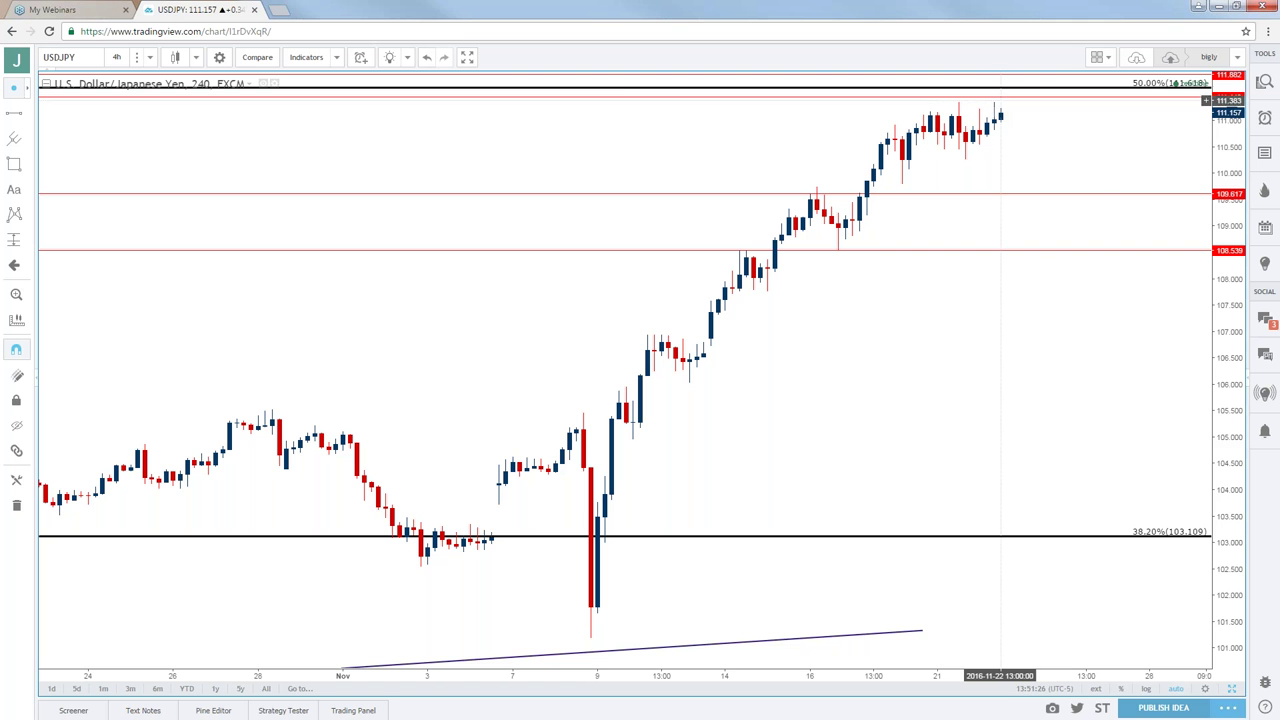
left_click(1002, 98)
left_click_drag(1002, 100, 1002, 102)
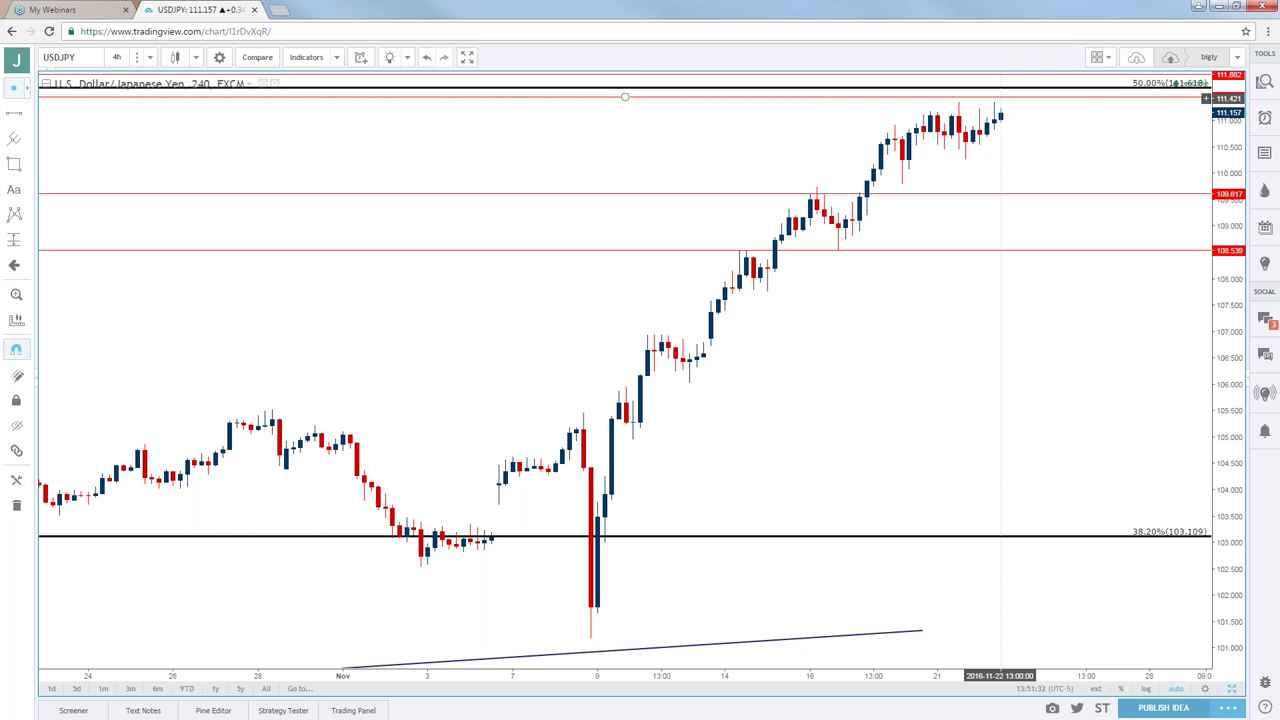
left_click_drag(1002, 102, 1008, 104)
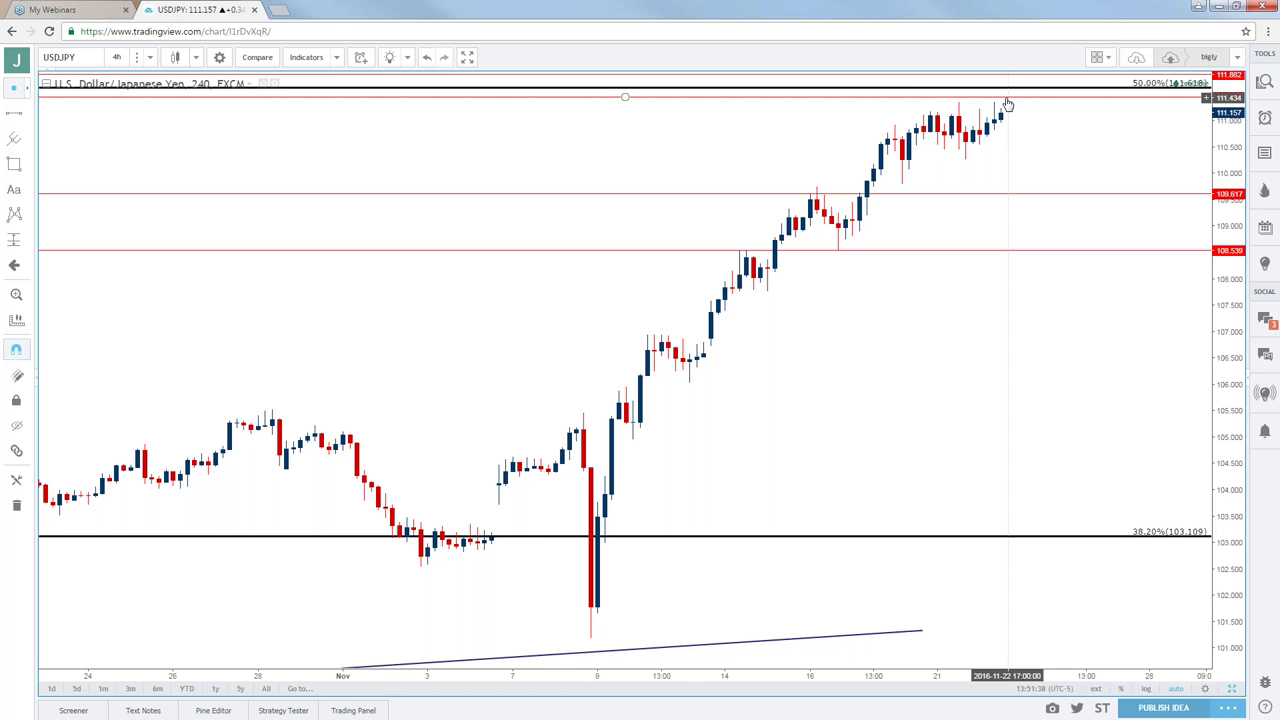
scroll(1008, 105, "down", 5)
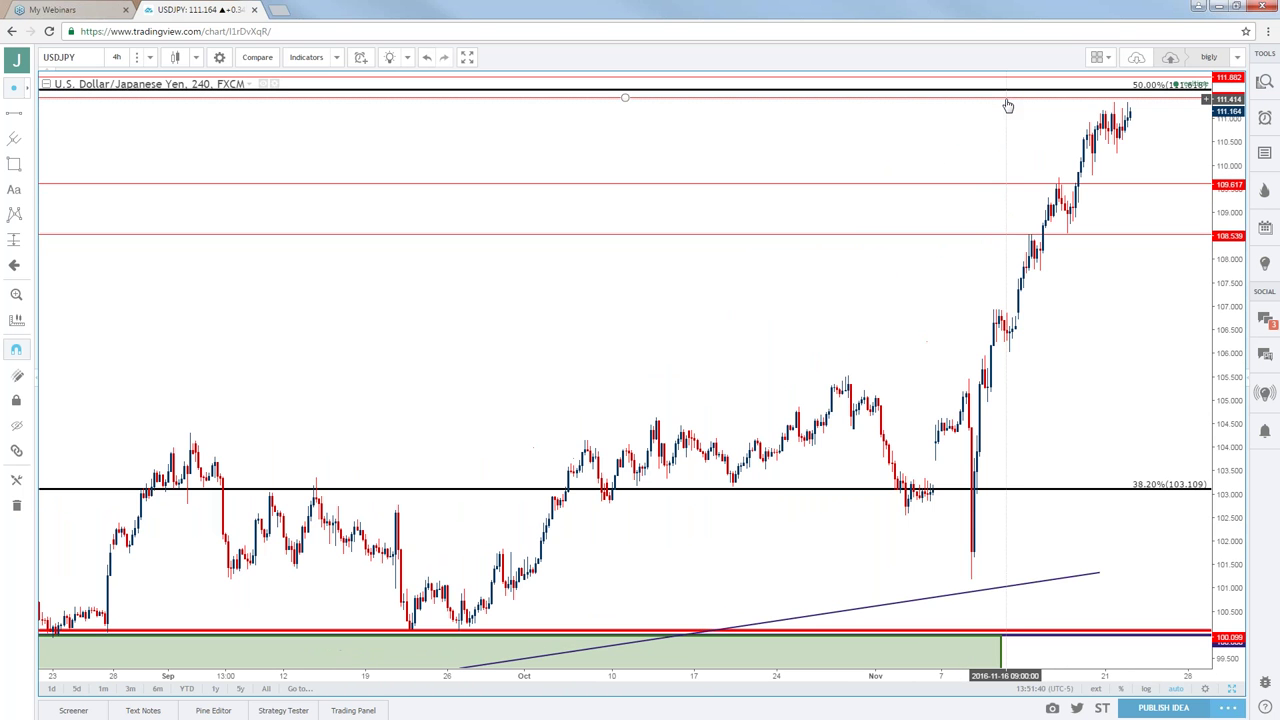
left_click_drag(1008, 105, 1006, 103)
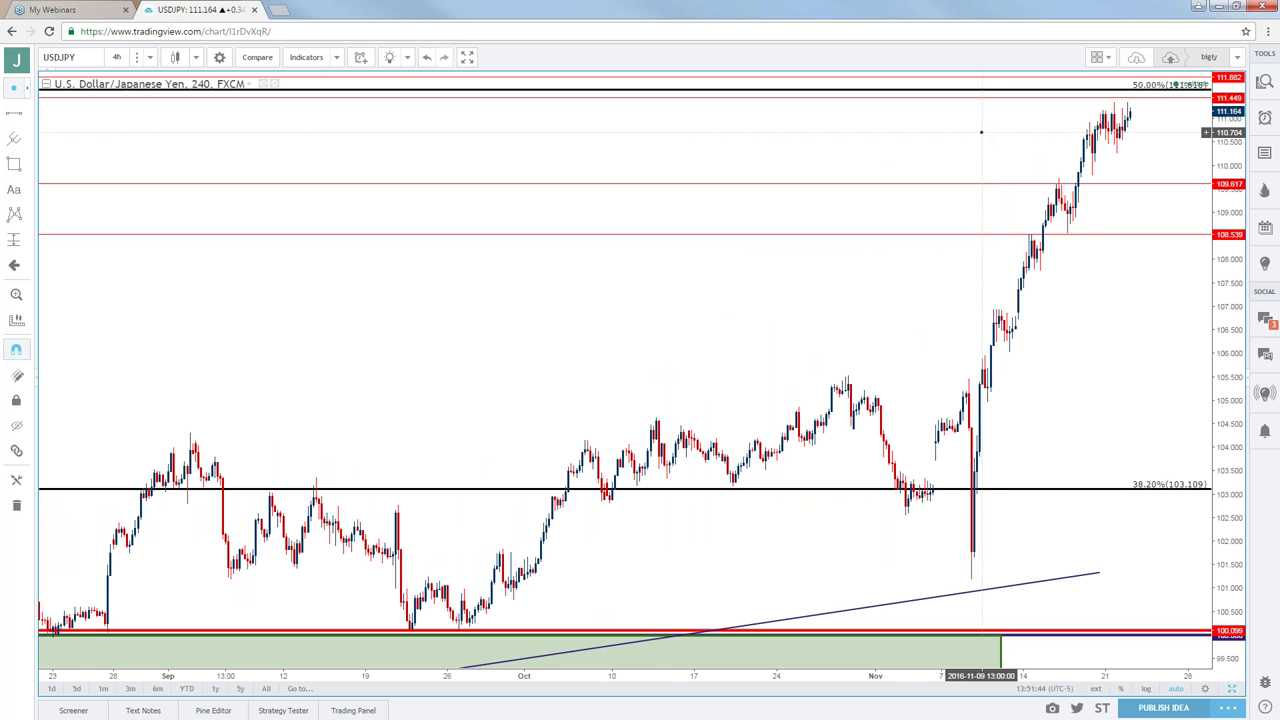
scroll(981, 131, "down", 1)
scroll(981, 131, "down", 1)
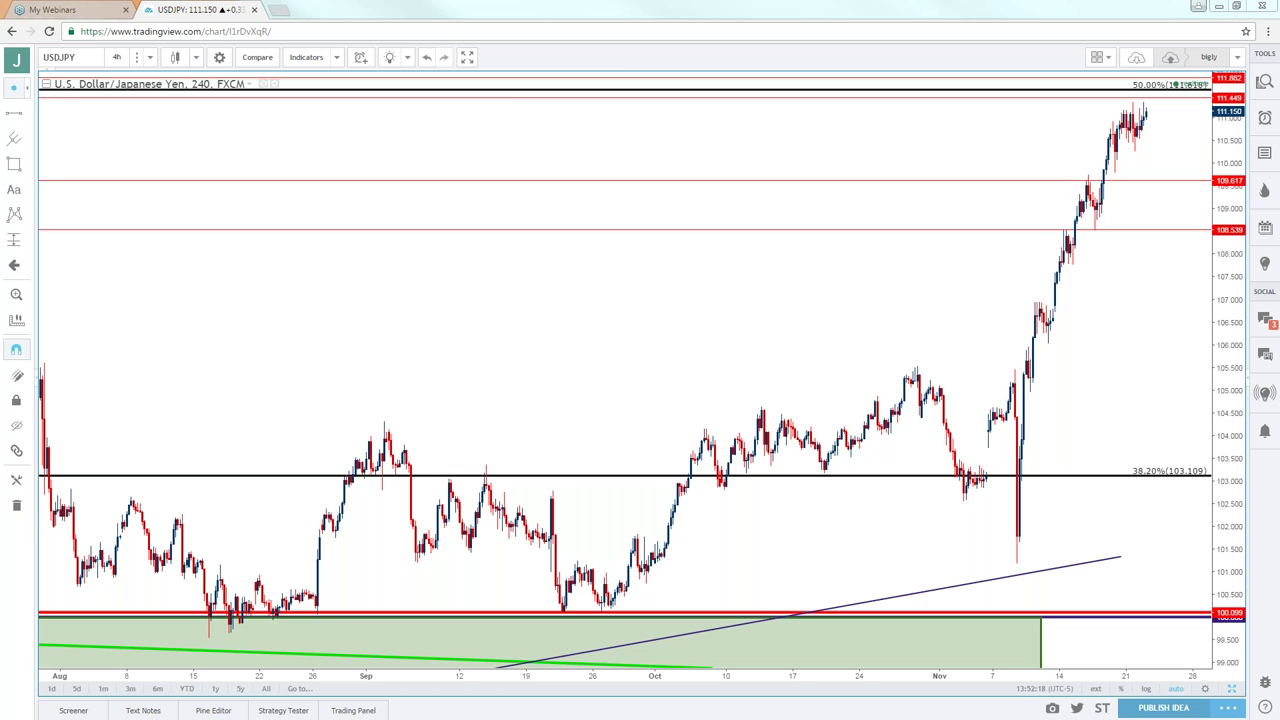
Step: Start editing the ticker in the USDJPY symbol box
left_click(93, 65)
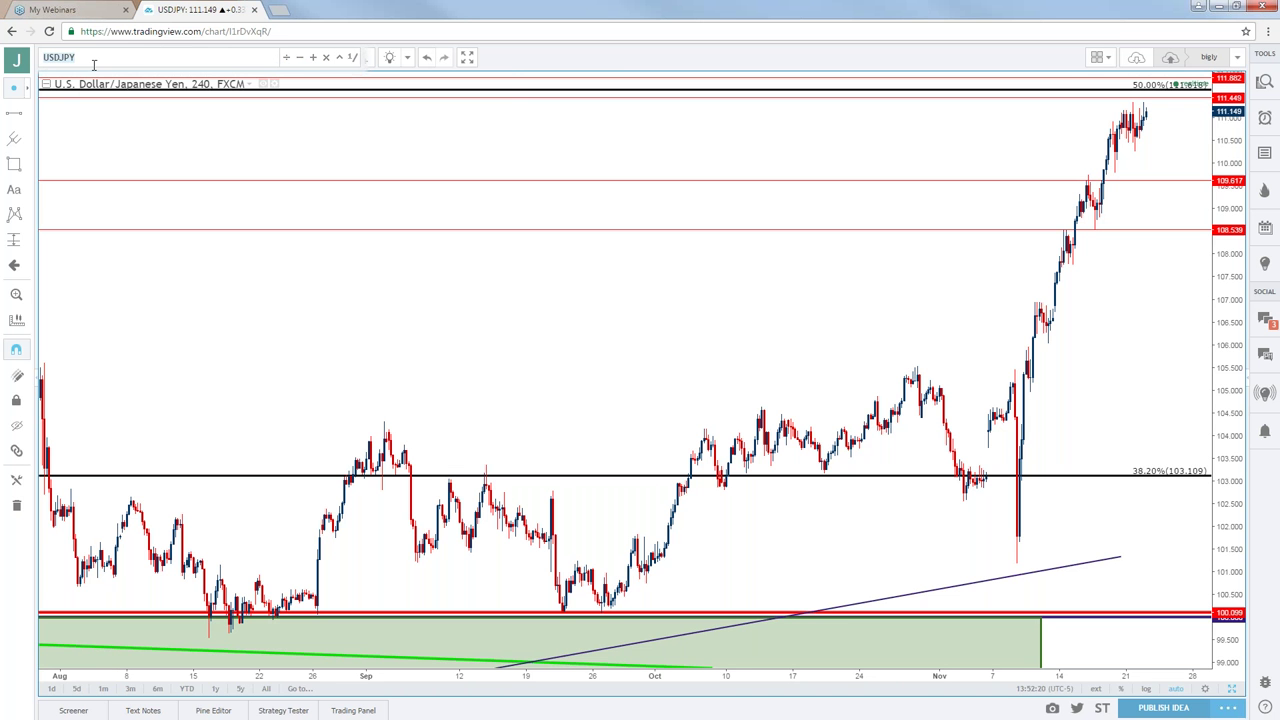
Step: Change the chart symbol to USDCAD
type("USDCAD")
key("Return")
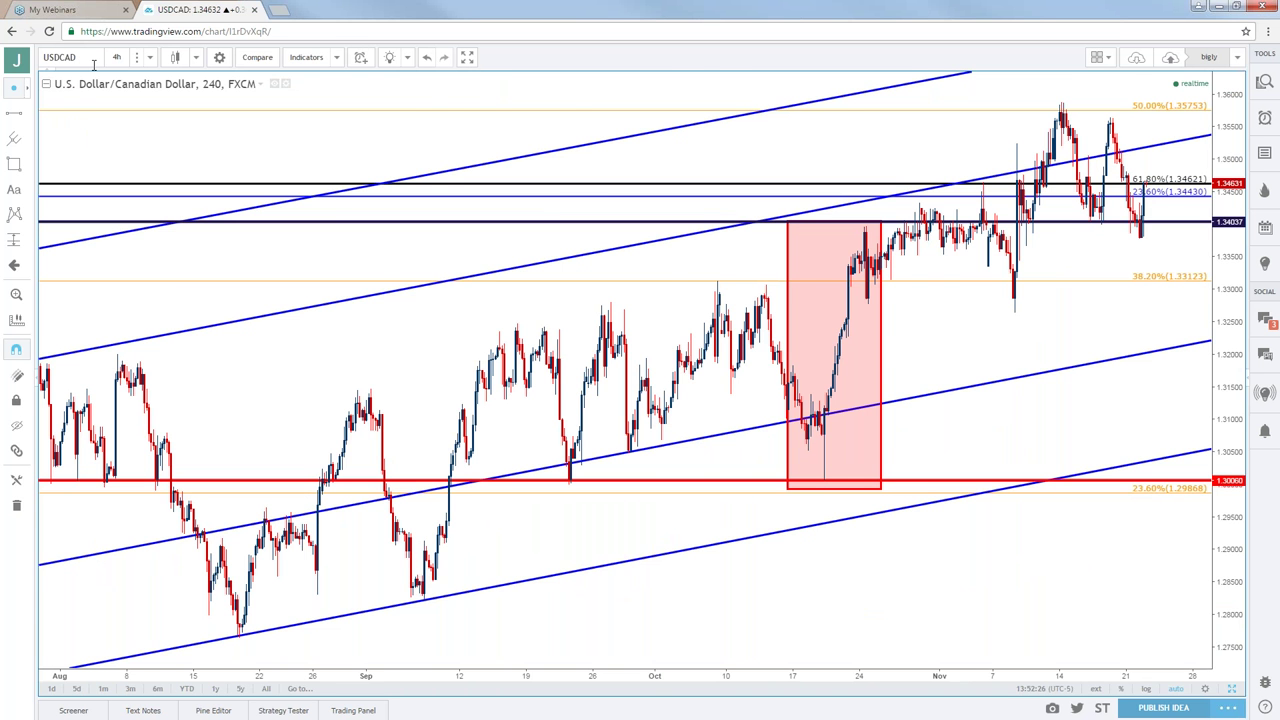
scroll(340, 209, "up", 3)
scroll(430, 210, "up", 2)
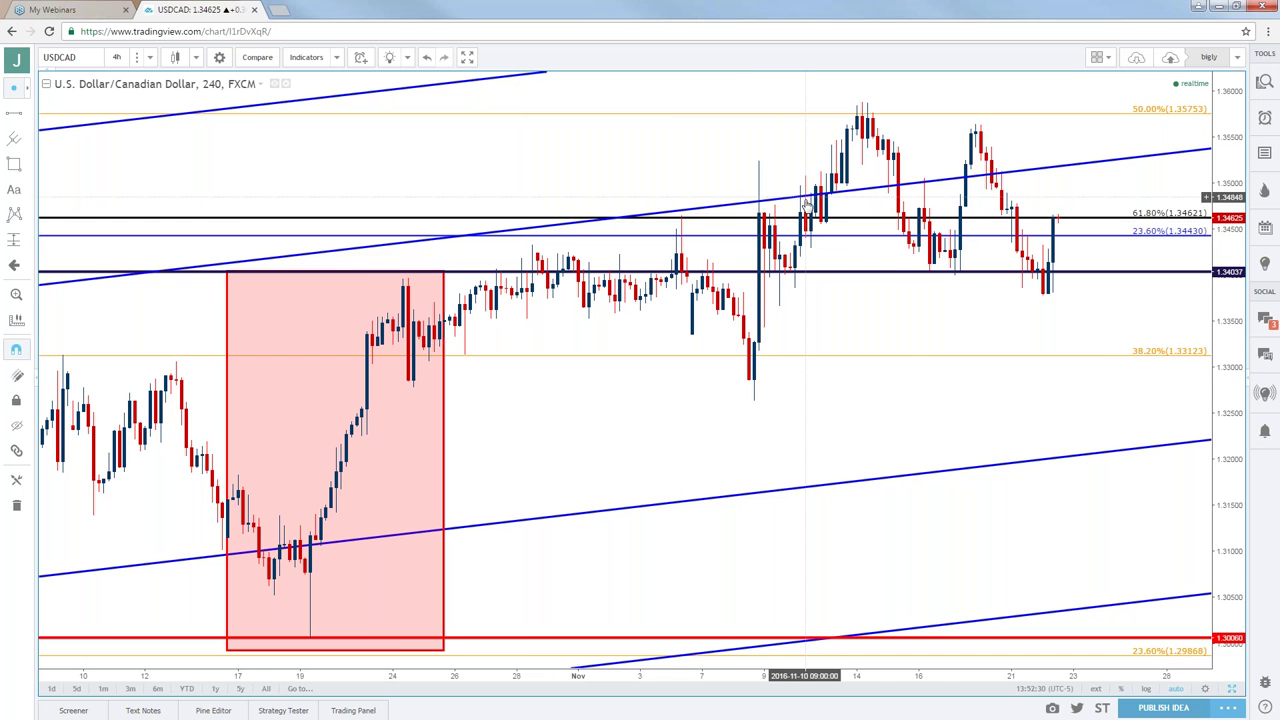
scroll(806, 205, "down", 2)
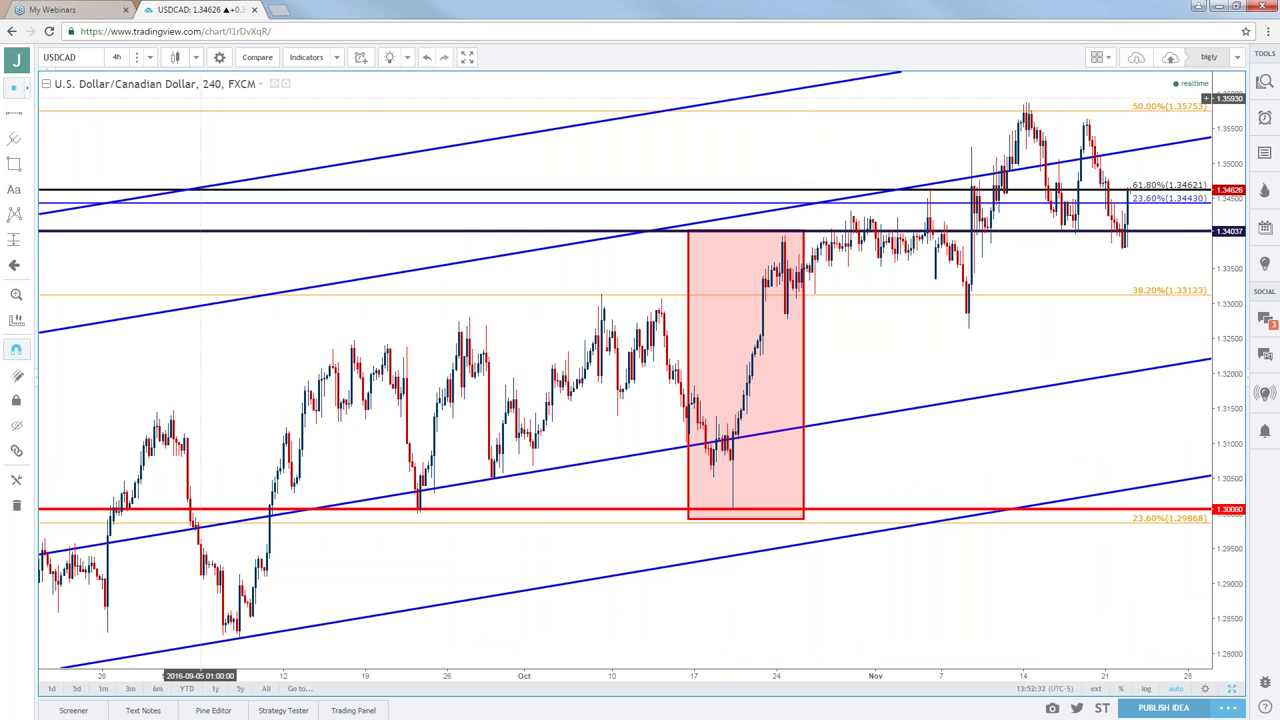
Step: Set USDCAD to daily candles and deselect the horizontal support line
left_click(117, 57)
left_click(240, 276)
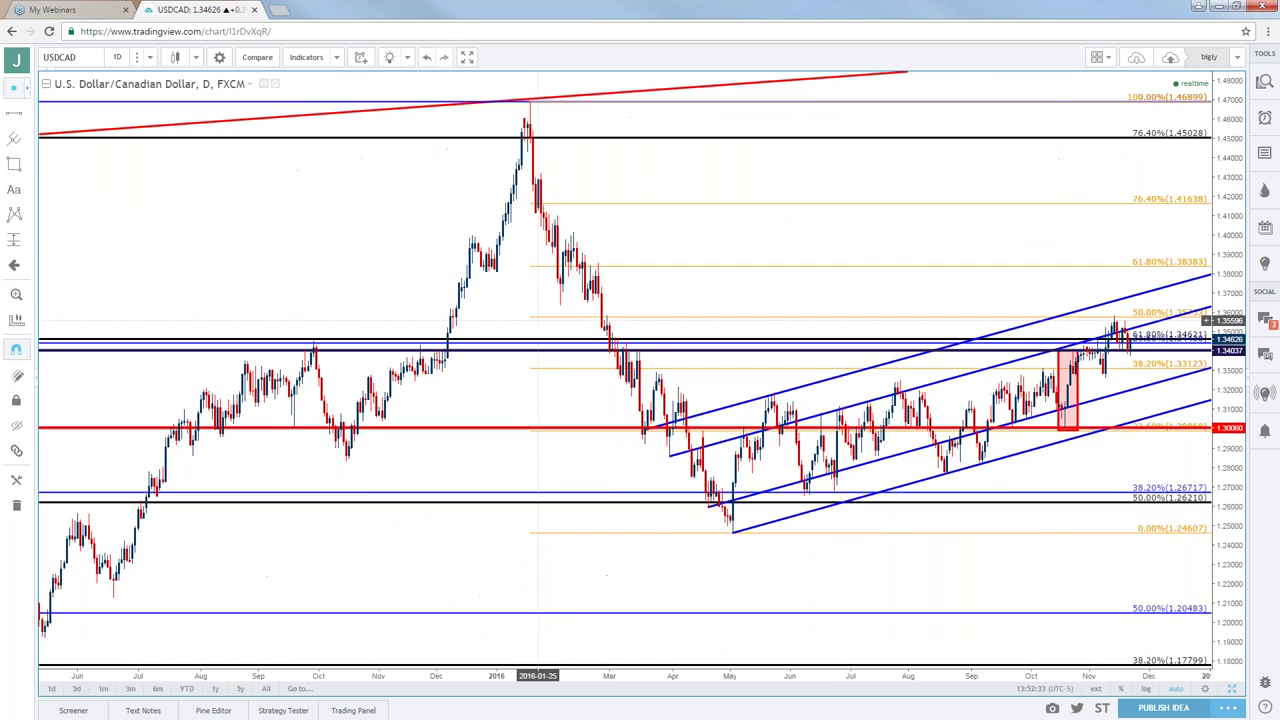
scroll(550, 320, "up", 4)
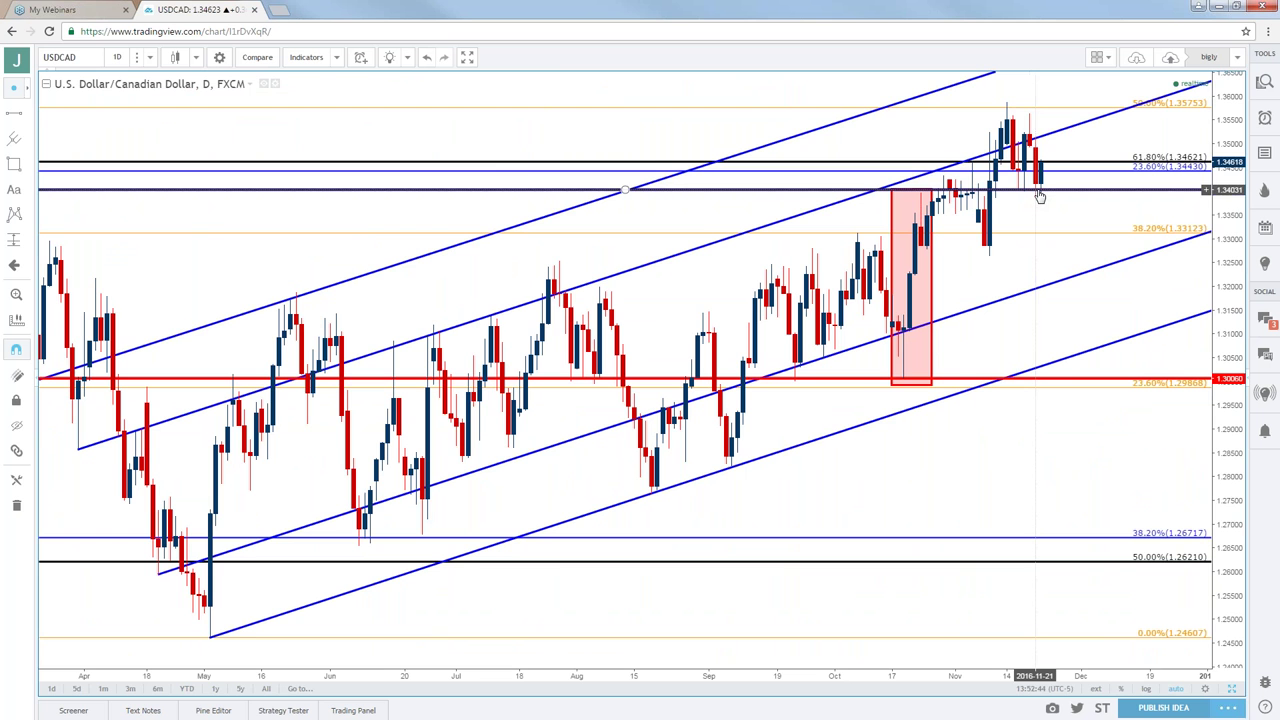
left_click(1040, 196)
scroll(1040, 165, "down", 3)
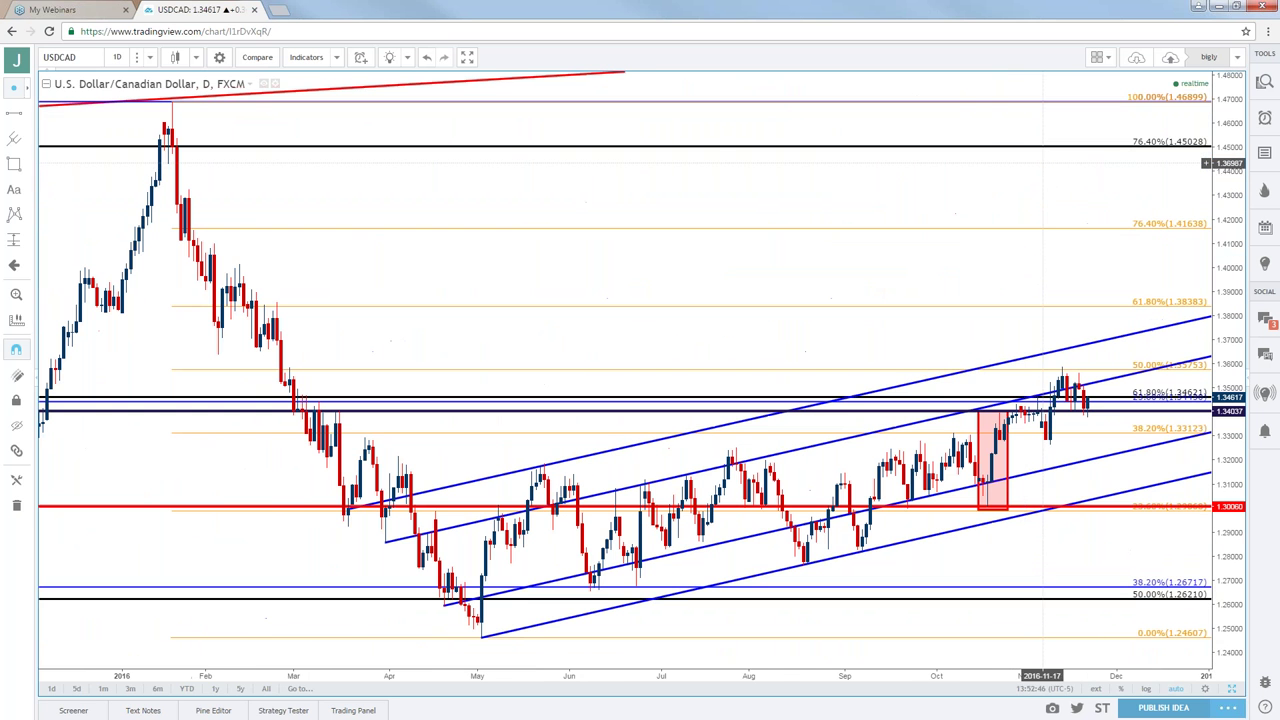
Step: Switch USDCAD to weekly candles, zoomed to span mid-2014 to late 2016
left_click(147, 58)
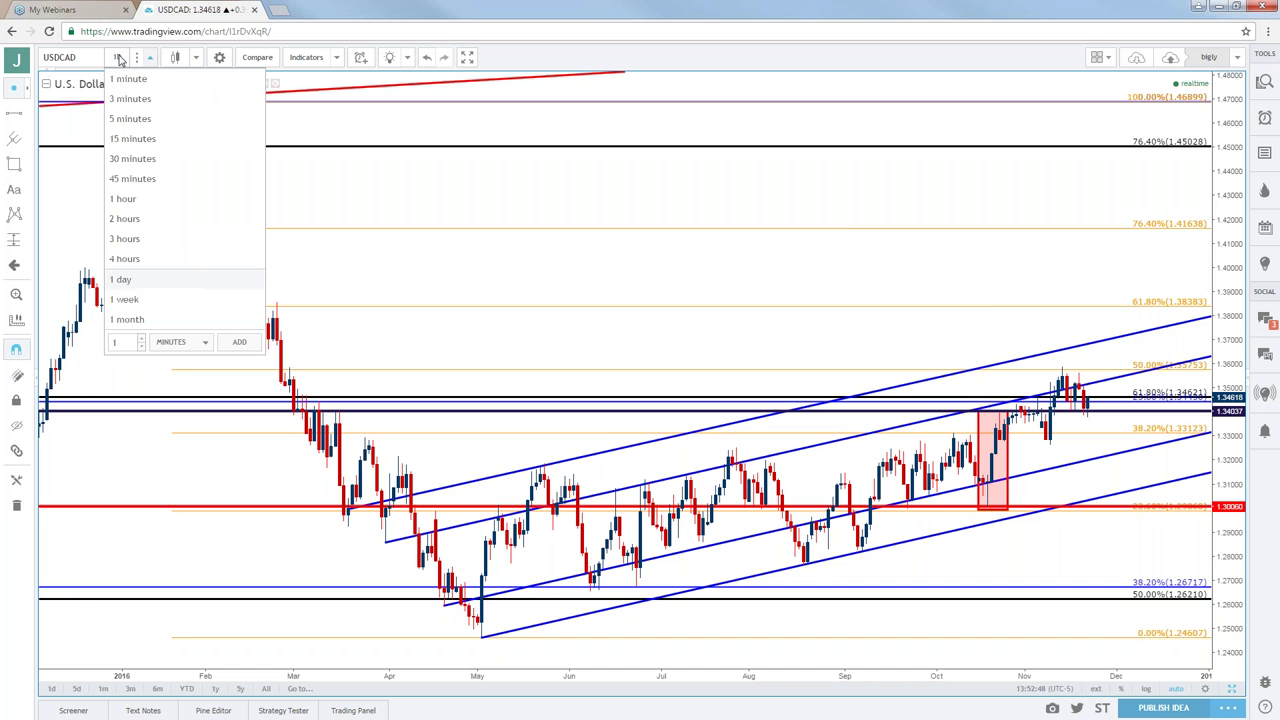
left_click(127, 299)
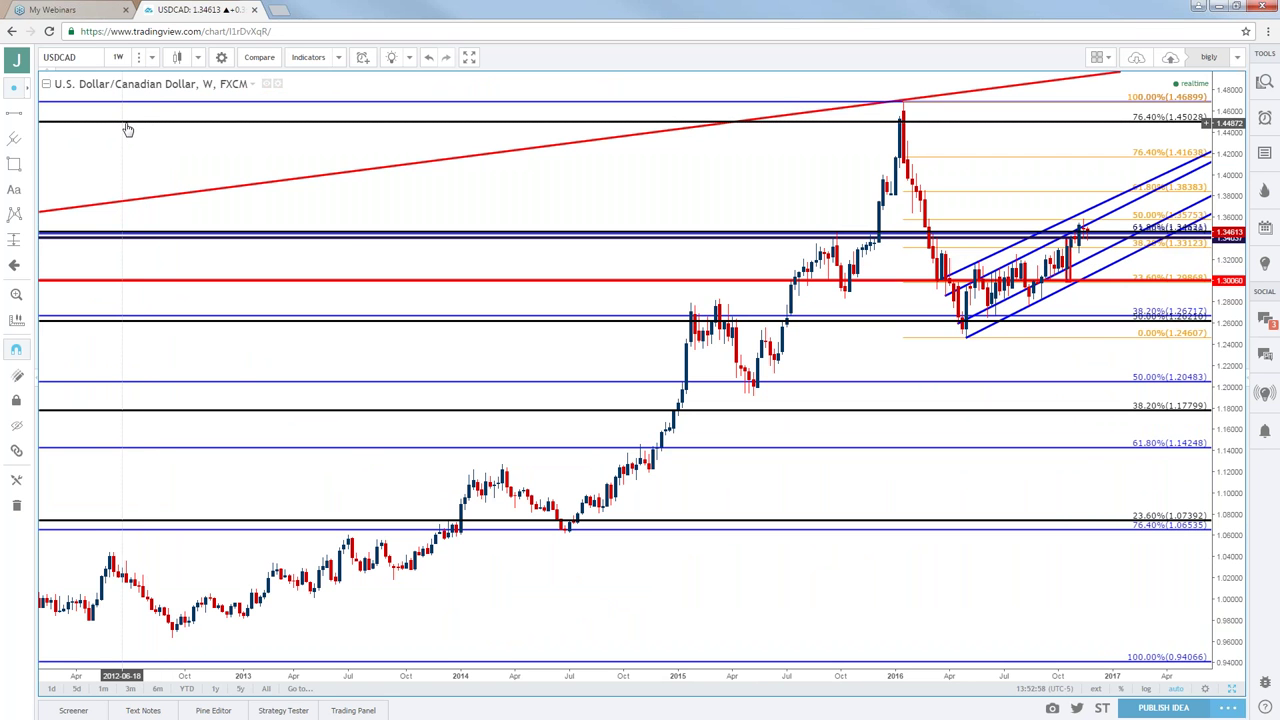
scroll(451, 257, "up", 3)
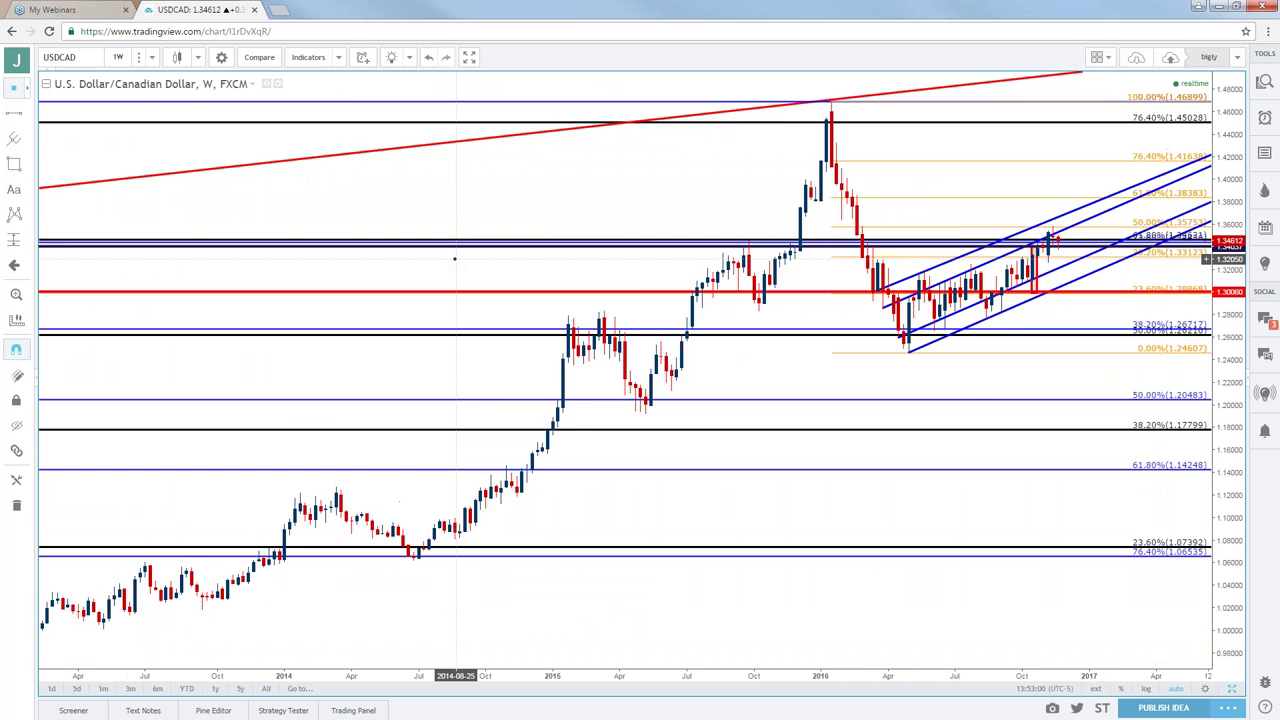
scroll(454, 258, "up", 3)
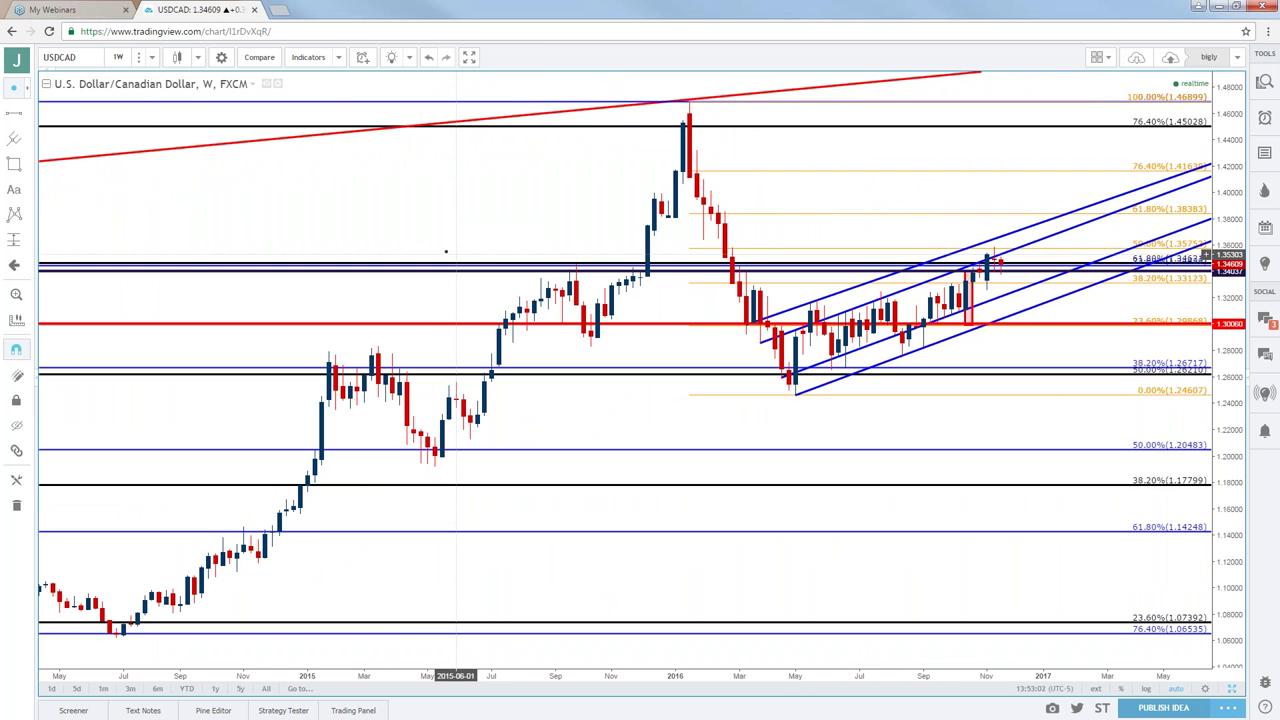
left_click(120, 58)
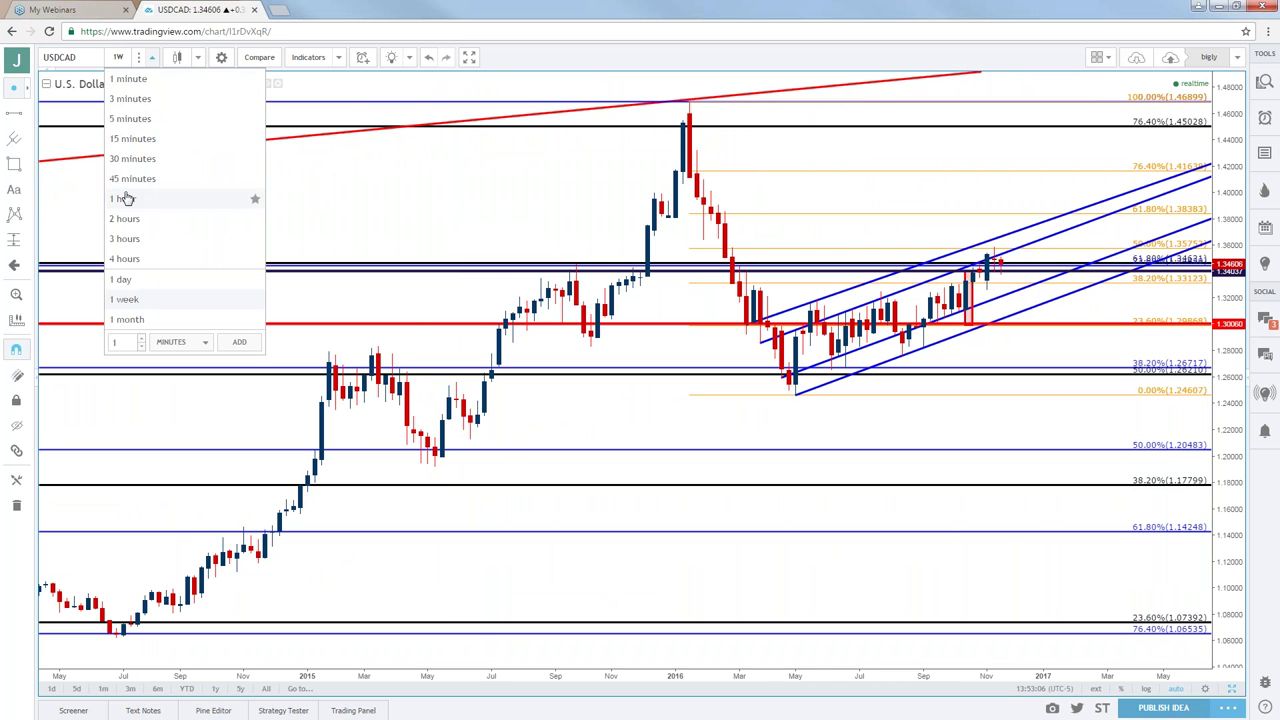
Step: Step USDCAD down to 1-hour, then 5-minute candles, showing price at the 61.8% level 1.34621
left_click(980, 275)
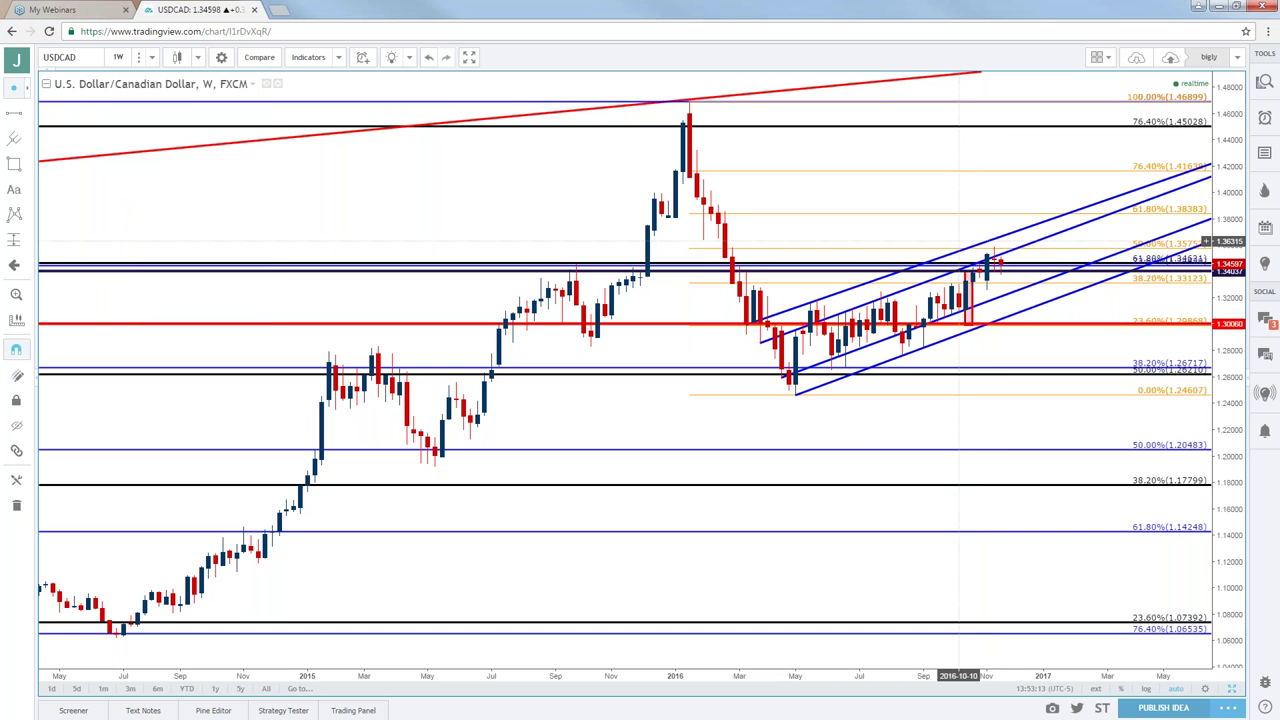
left_click(118, 57)
left_click(131, 200)
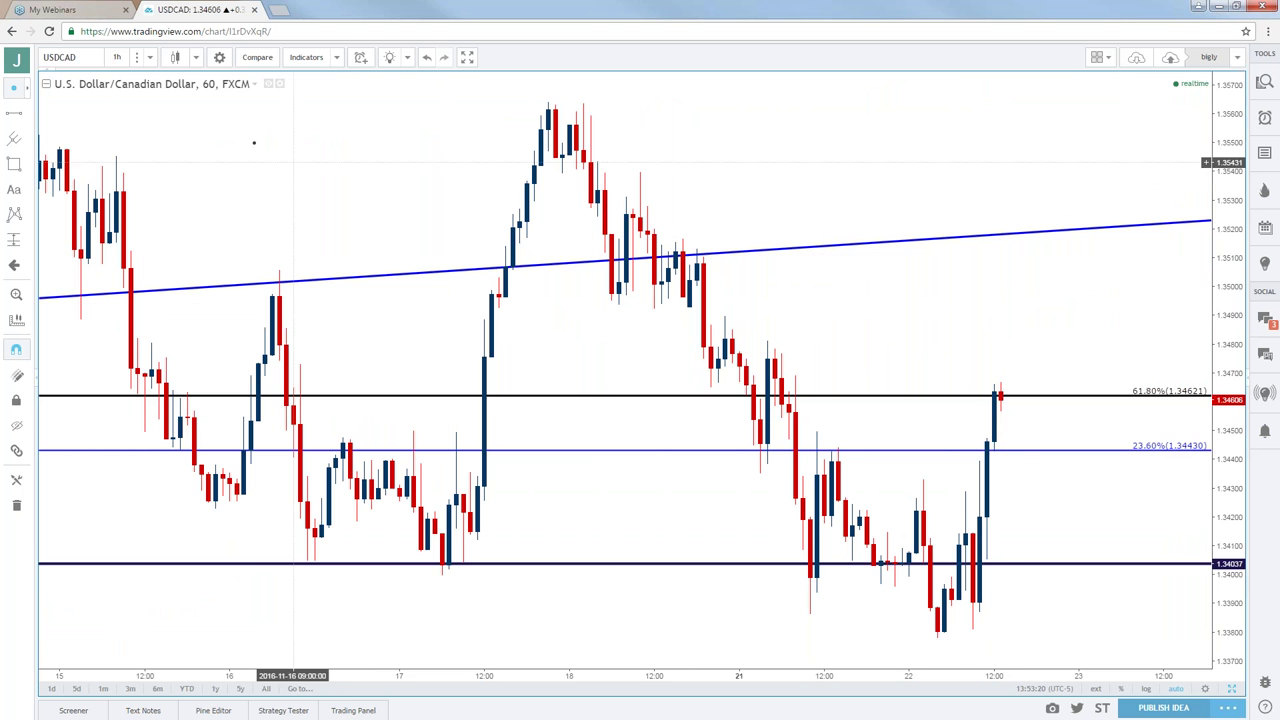
left_click(117, 57)
left_click(129, 119)
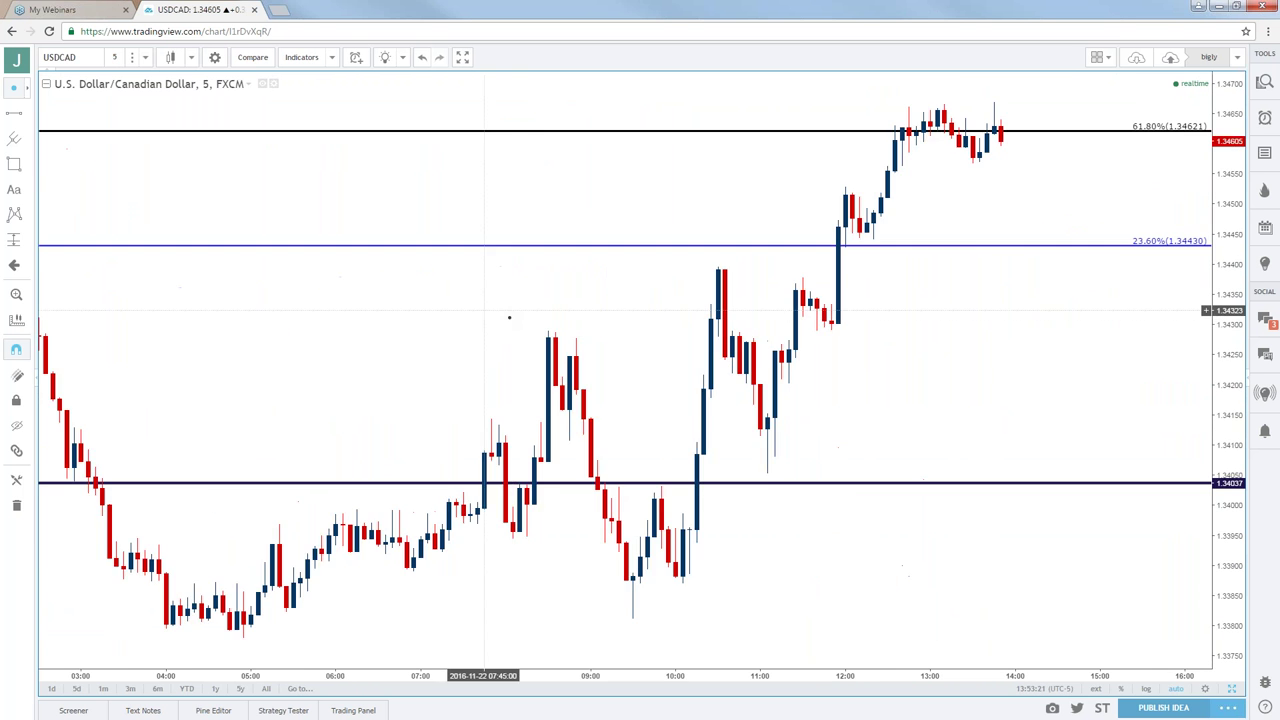
scroll(516, 318, "down", 5)
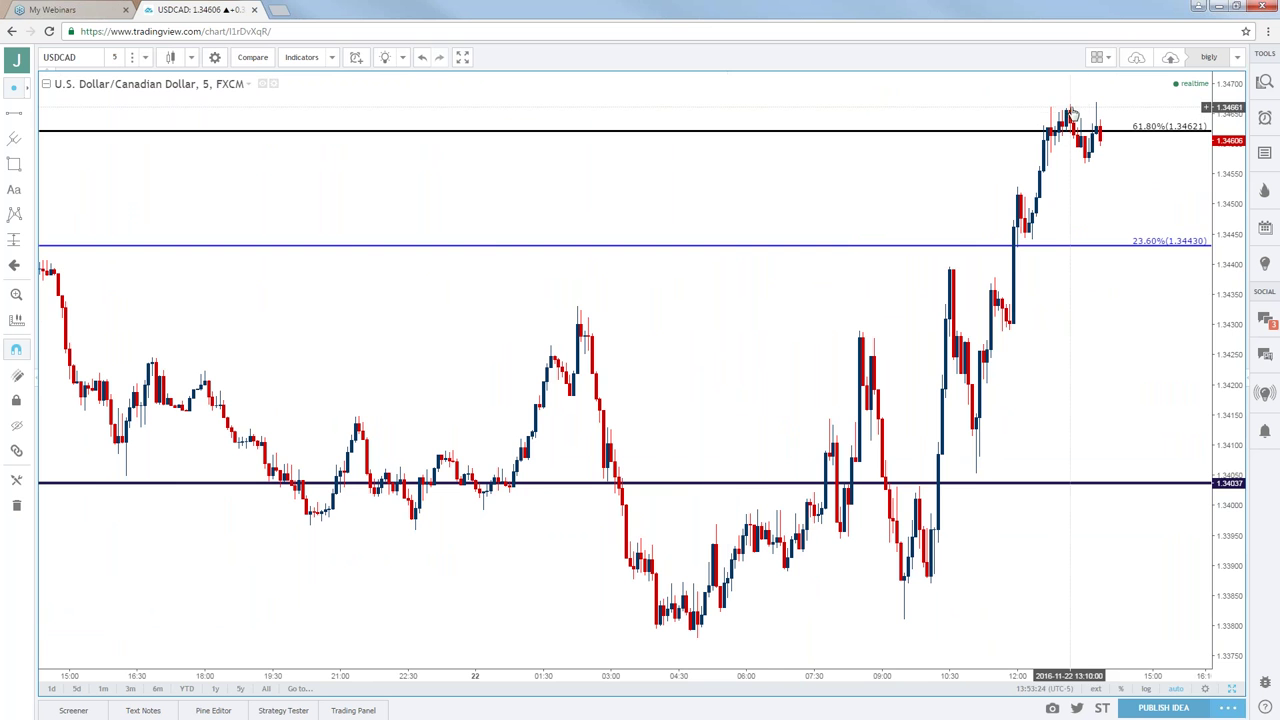
scroll(1082, 157, "down", 2)
scroll(1082, 157, "down", 2)
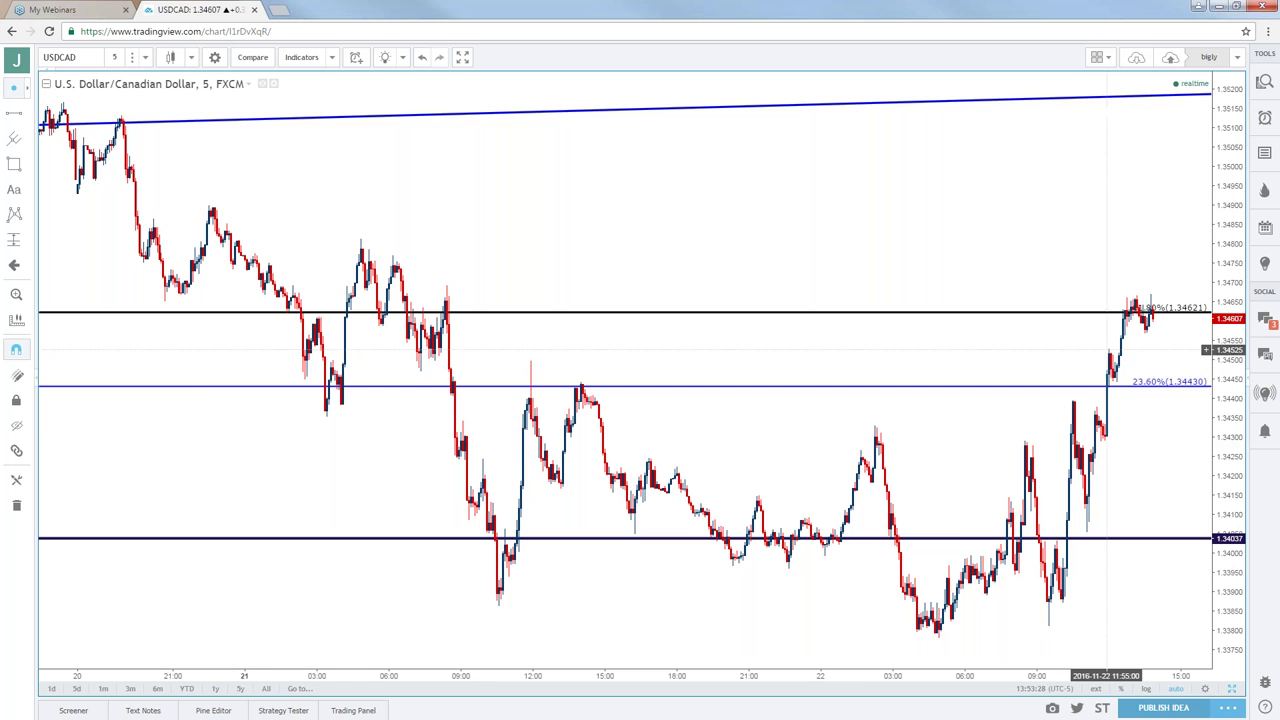
scroll(1089, 343, "up", 2)
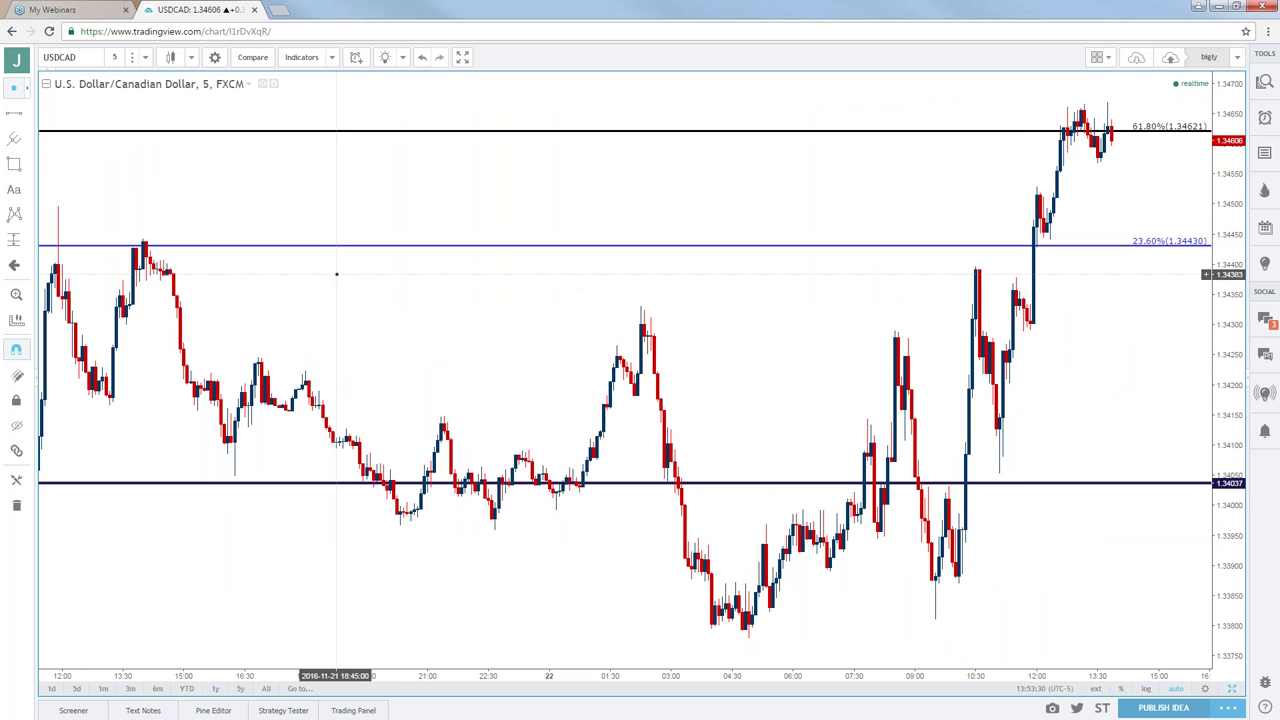
left_click(86, 64)
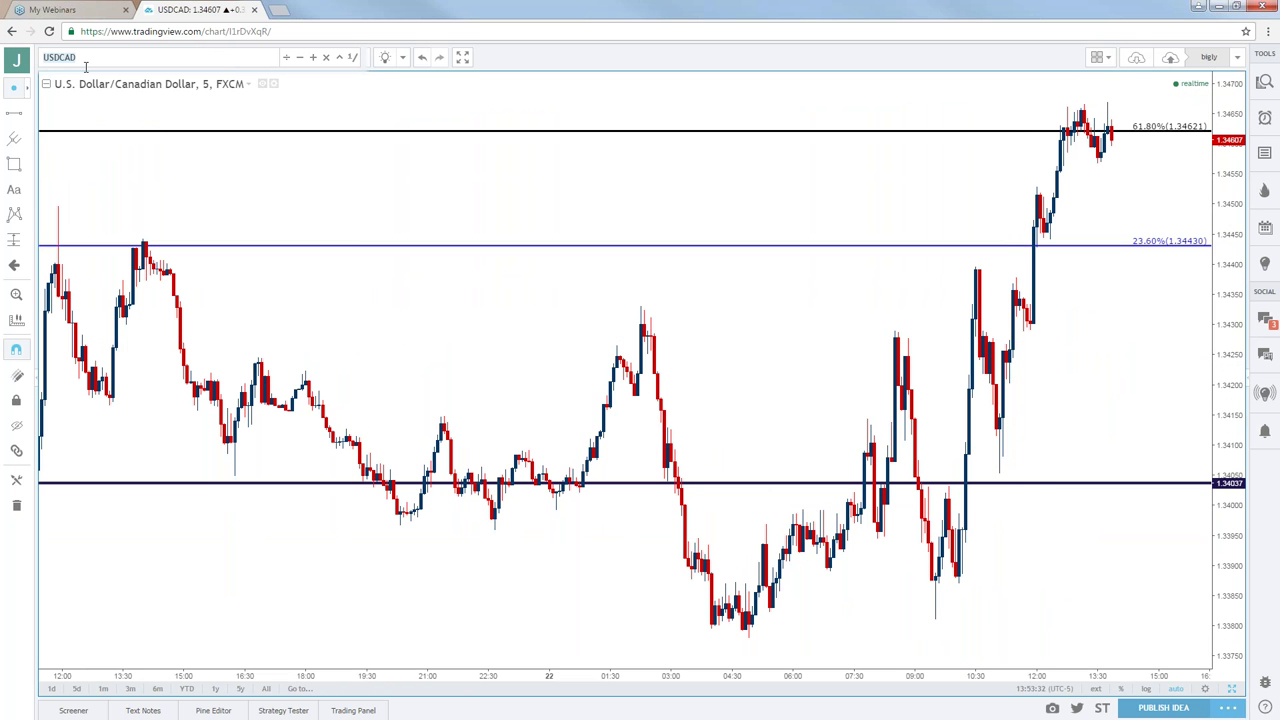
Step: Load USDJPY on the 5-minute chart and zoom out to show several days, with the 111.449, 109.617 and 108.539 lines visible
type("USDJPY")
key("Return")
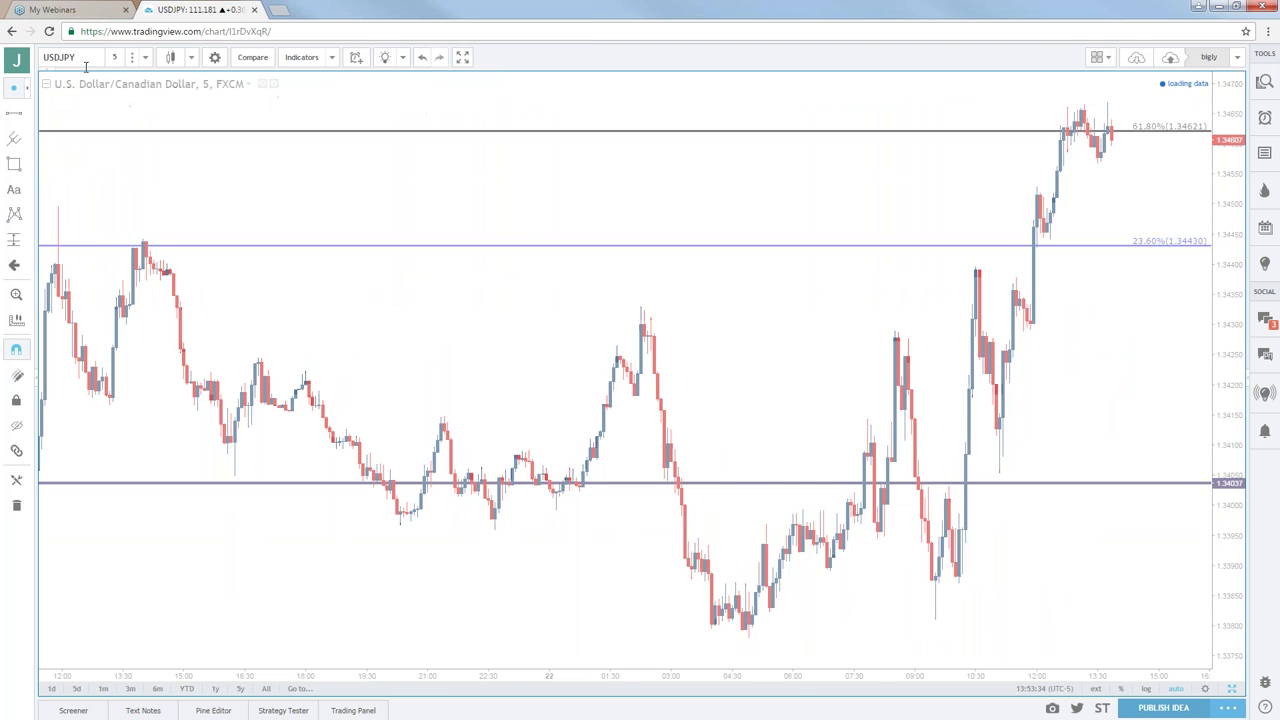
scroll(376, 192, "down", 3)
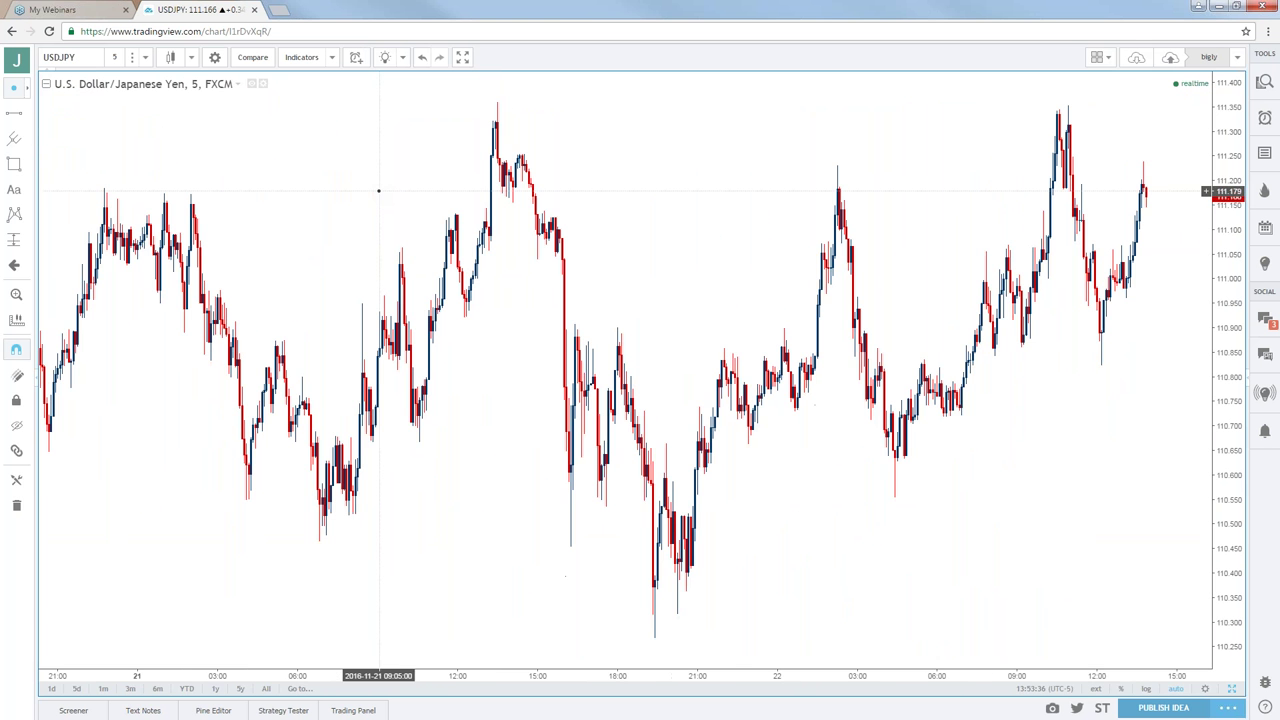
scroll(376, 192, "down", 3)
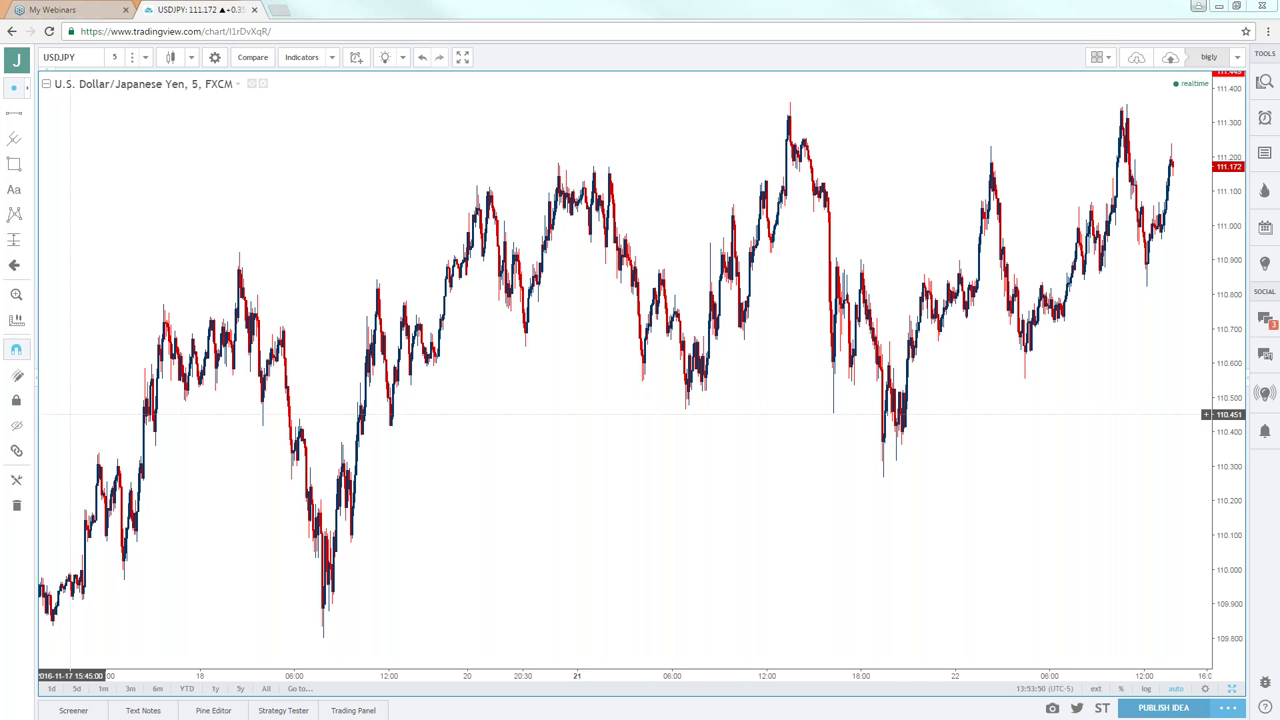
scroll(212, 365, "down", 2)
scroll(212, 365, "down", 2)
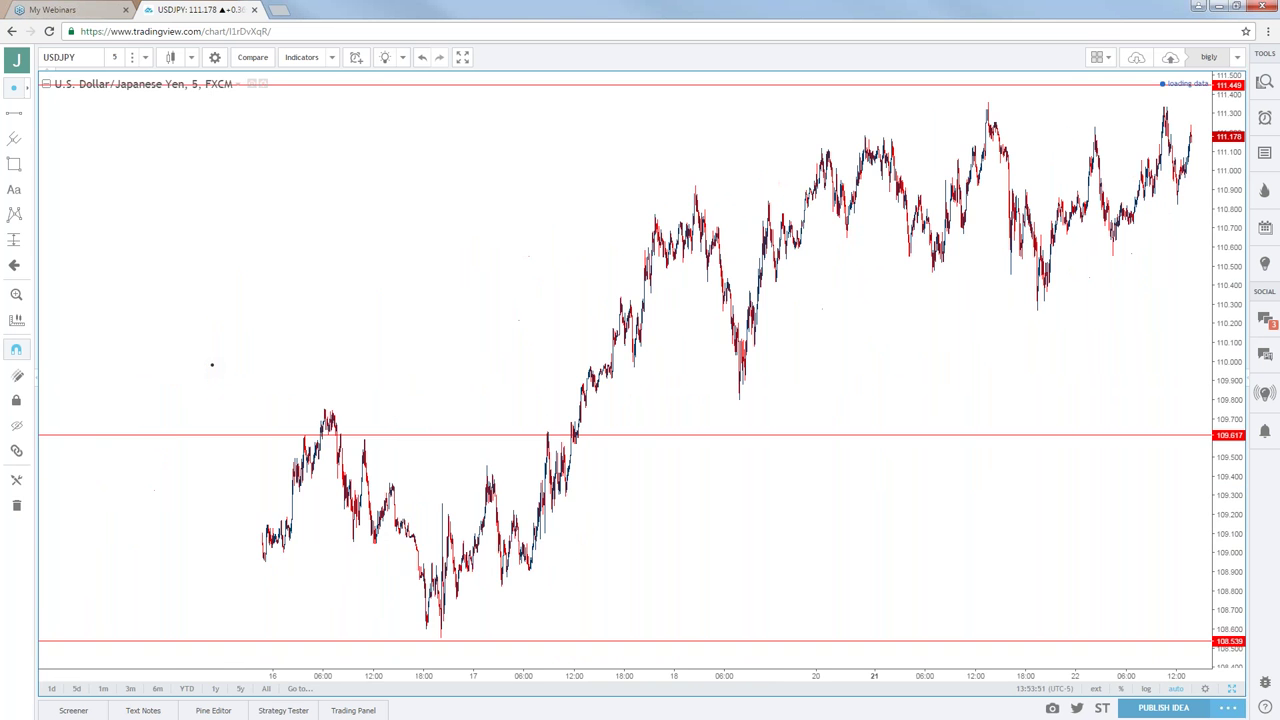